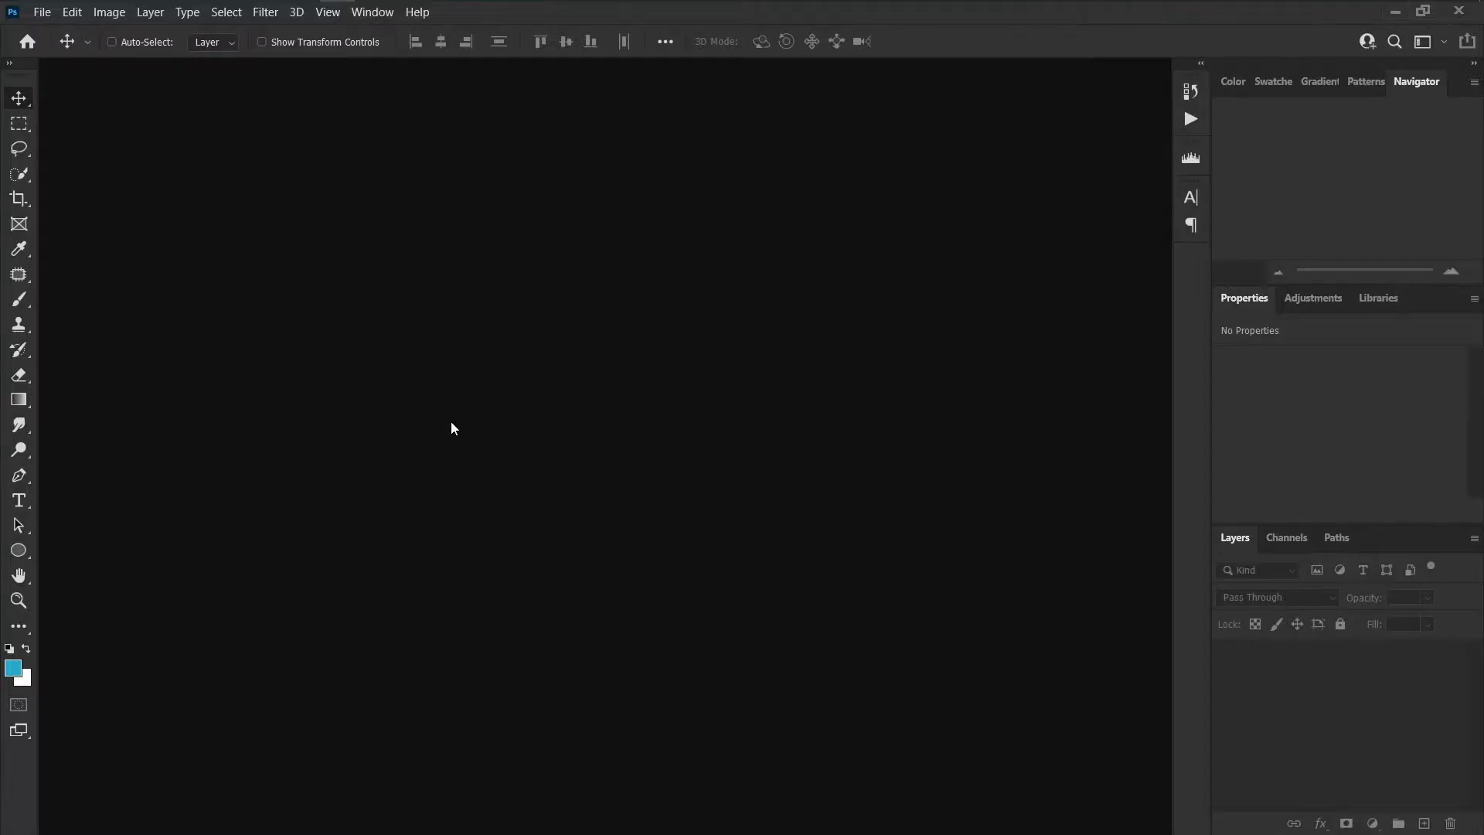
Create Untitled-1, a white RGB canvas 3800 × 2000 px at 300 ppi.
click(46, 14)
click(54, 29)
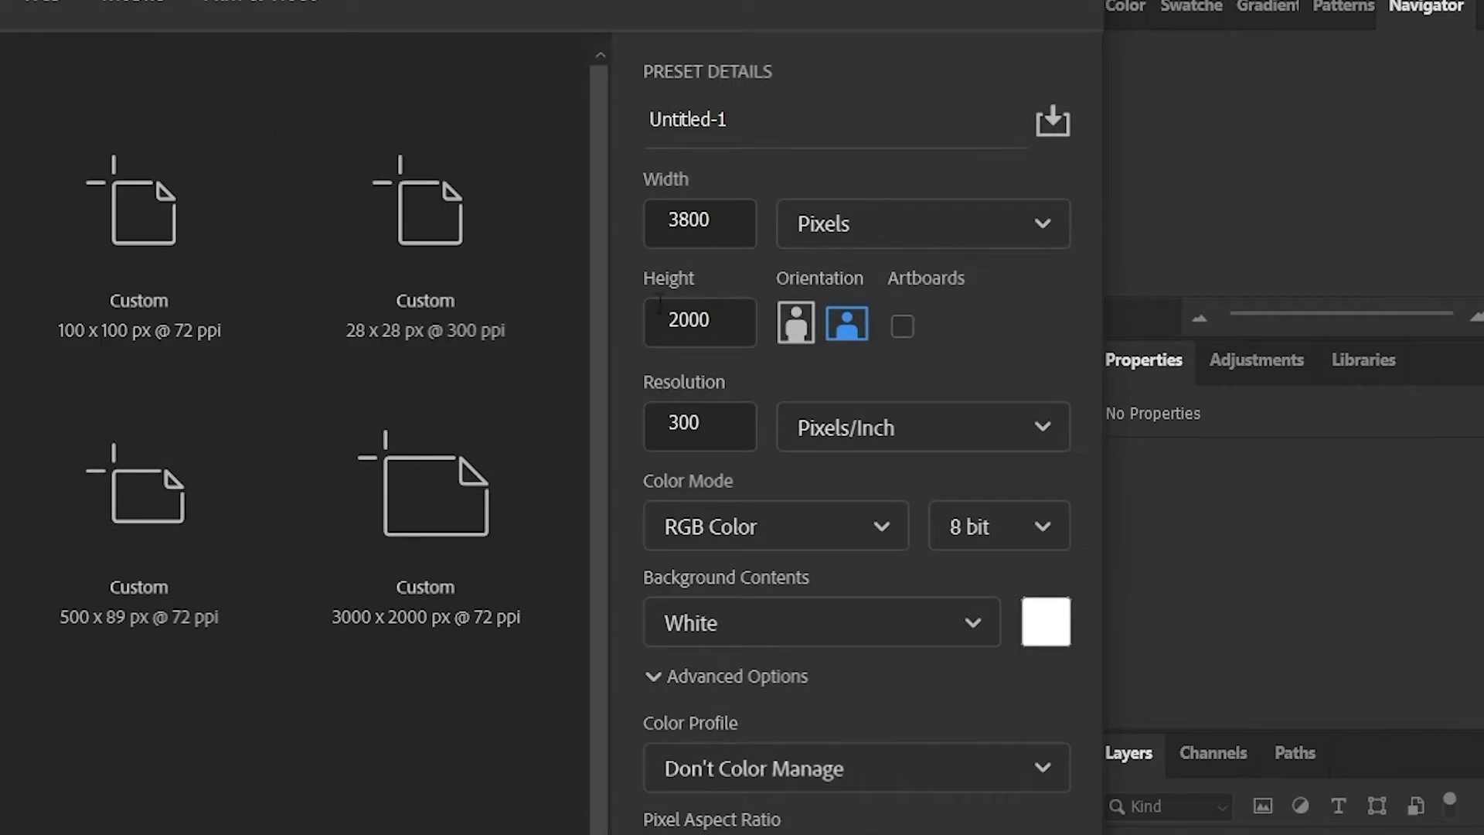
drag(732, 224, 646, 224)
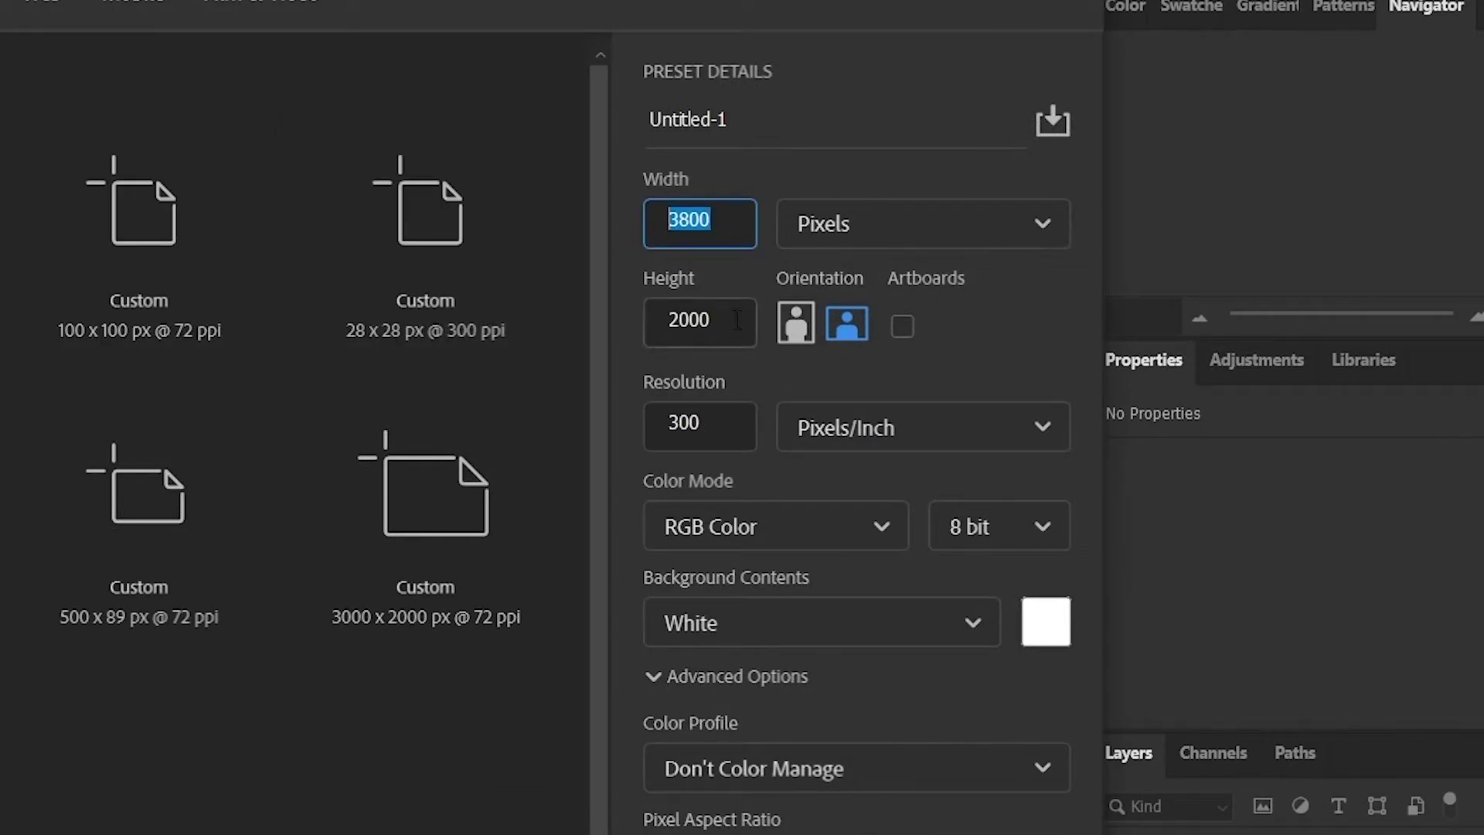
drag(737, 319, 627, 330)
drag(708, 422, 664, 423)
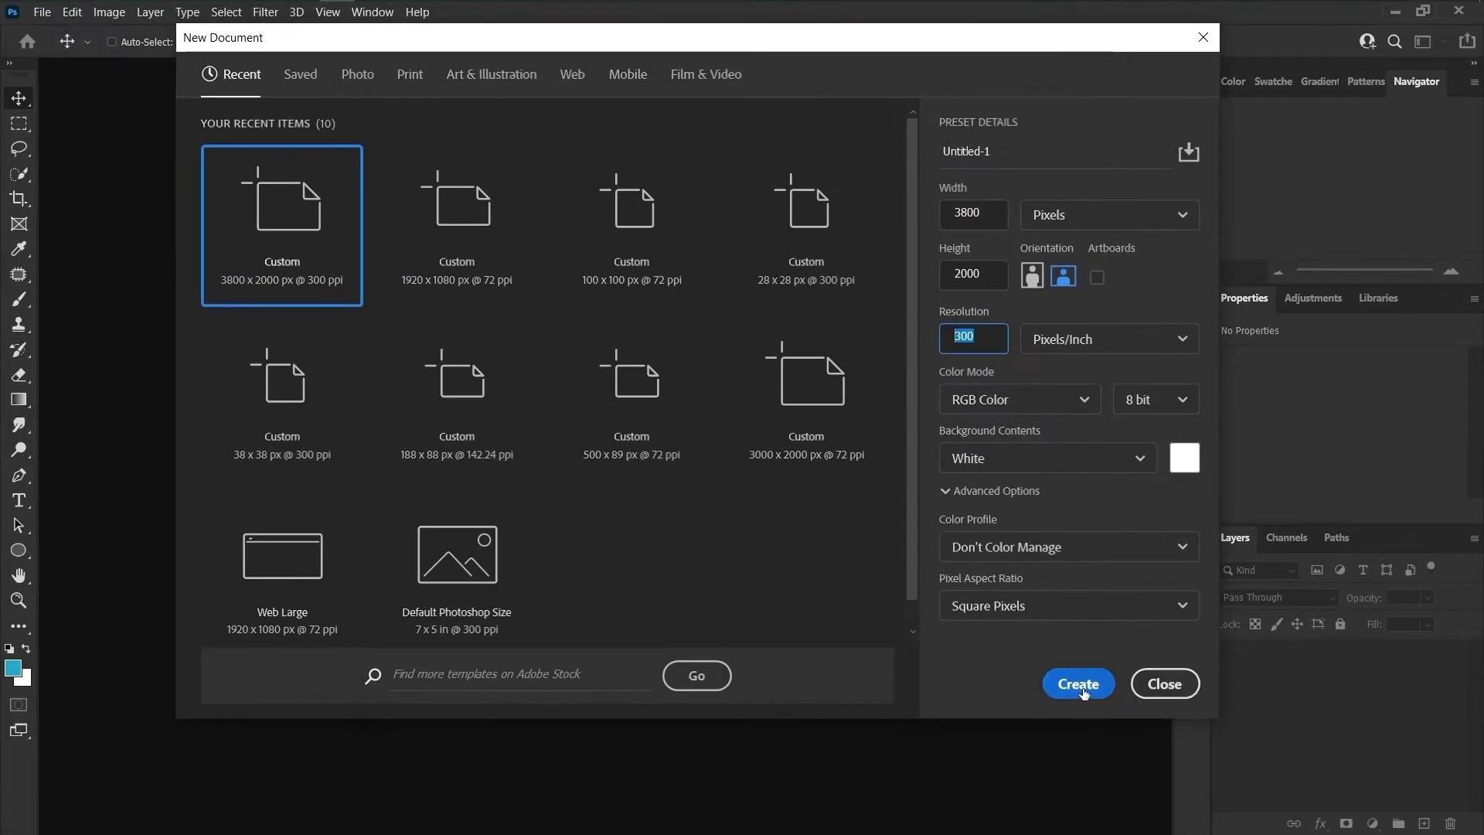
click(1080, 685)
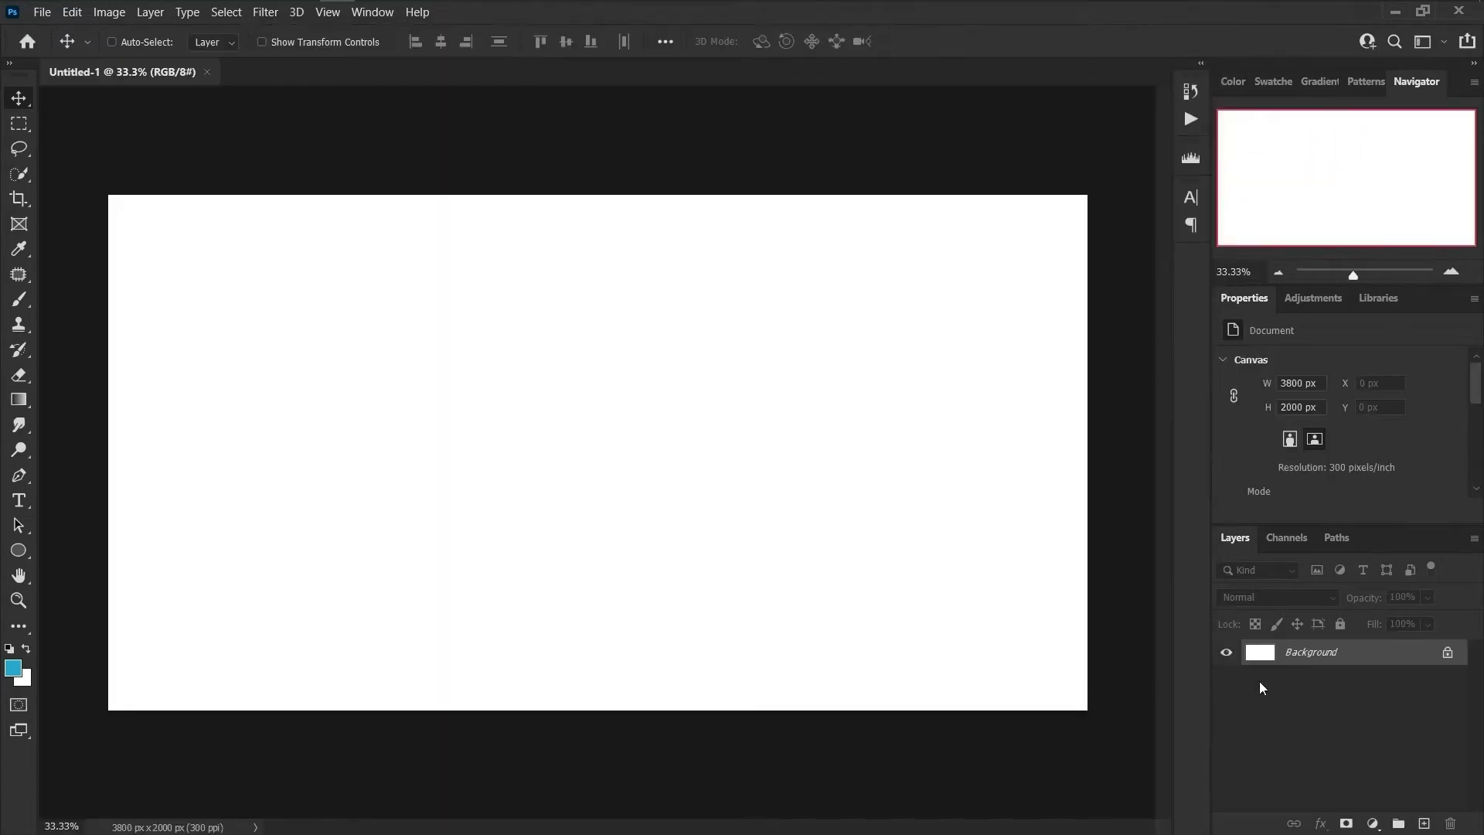
Add a Solid Color fill layer in #0053a5 and set the foreground colour to #1d9ecf.
click(1373, 822)
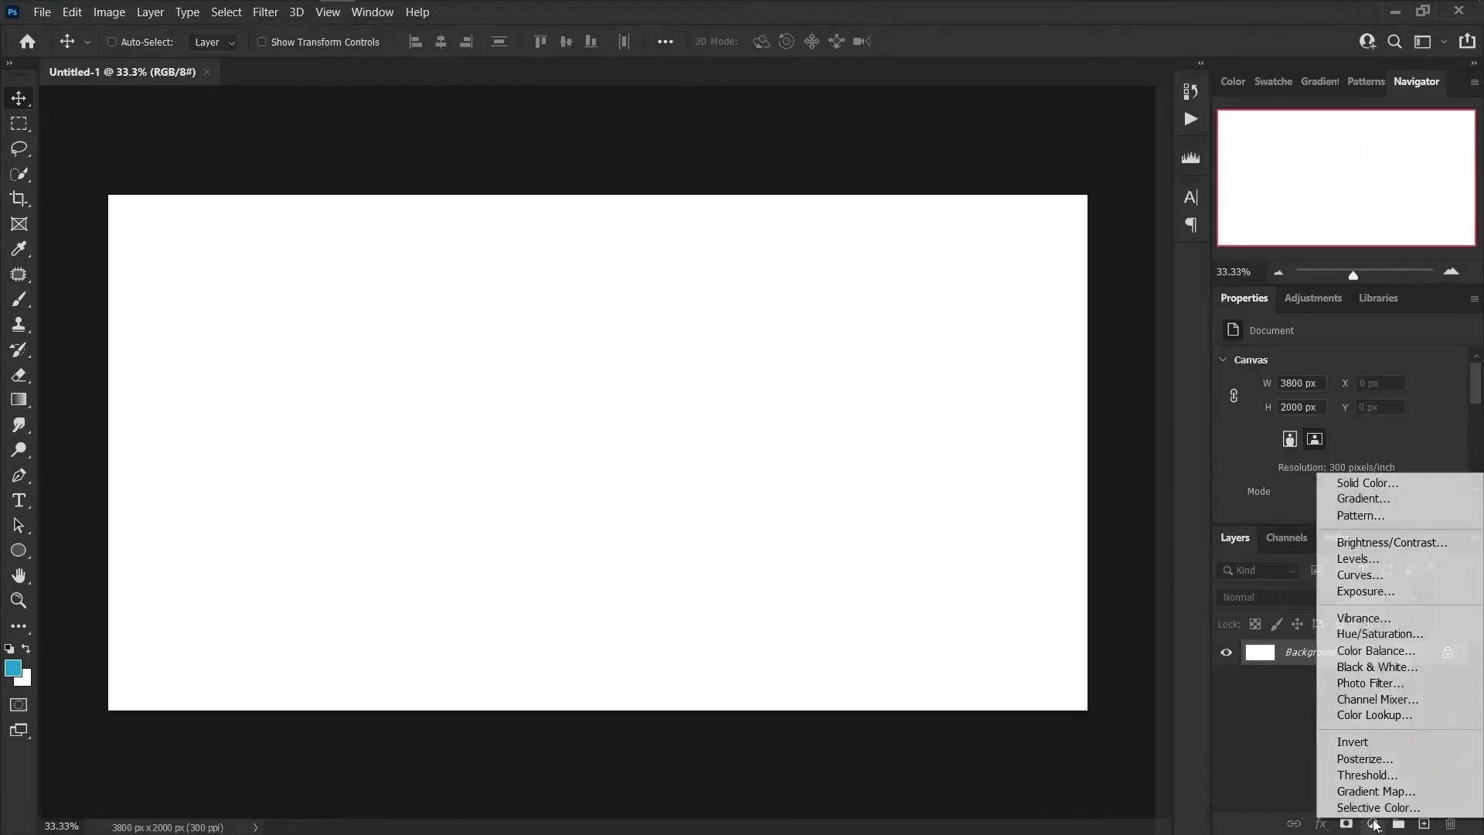
click(1368, 484)
text(0053a5)
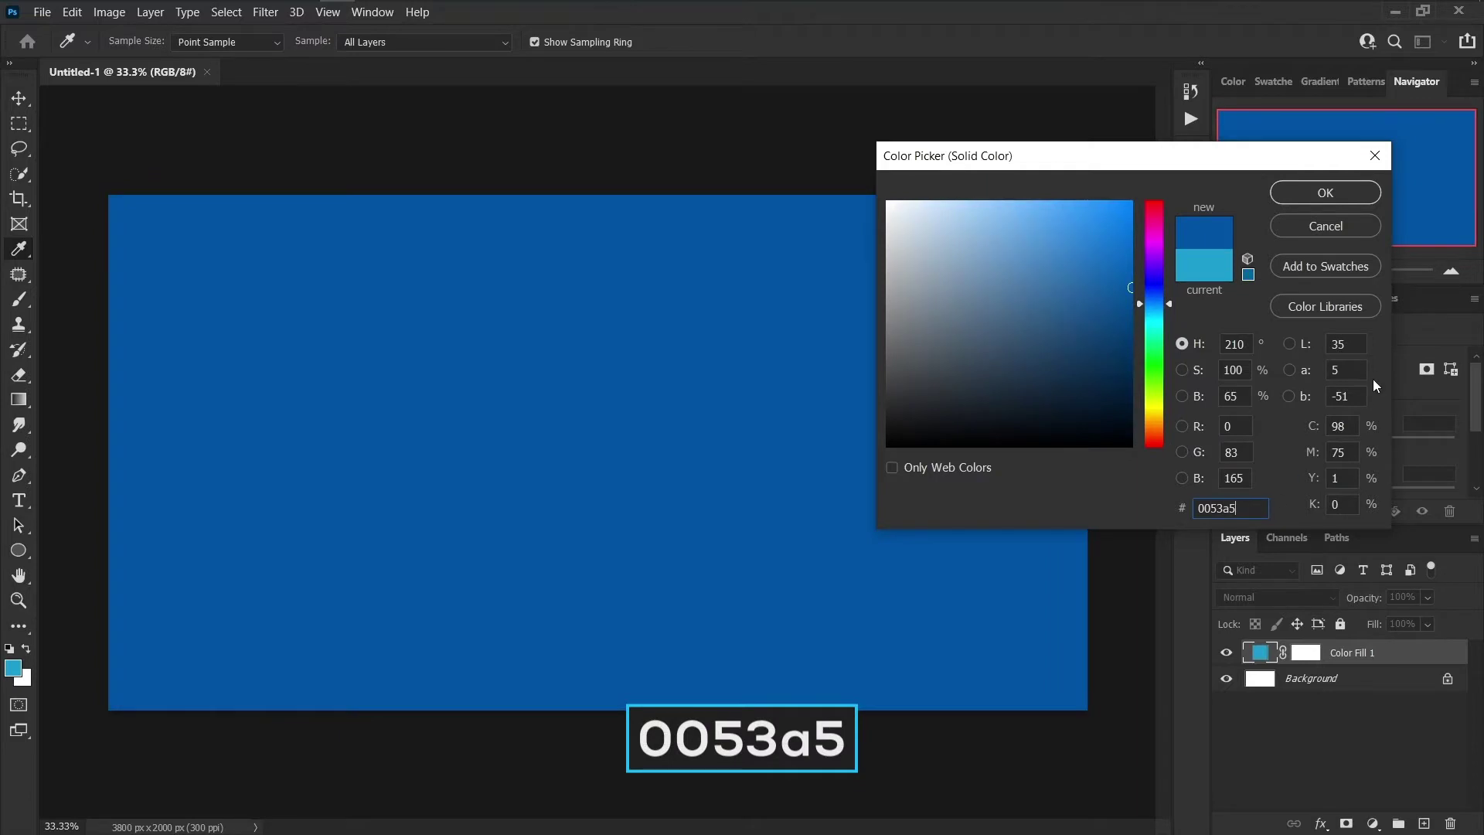
click(1350, 194)
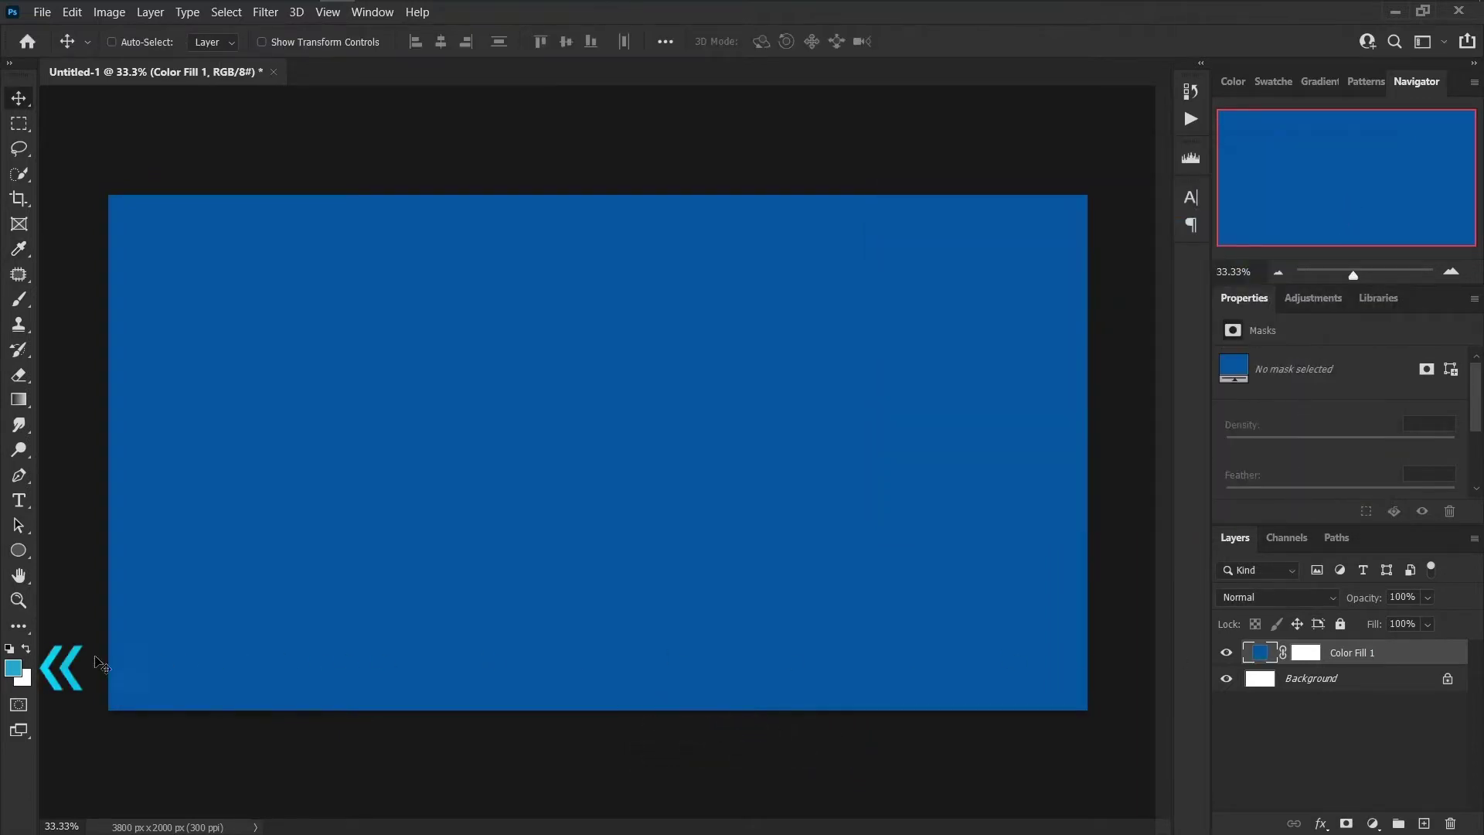
click(14, 670)
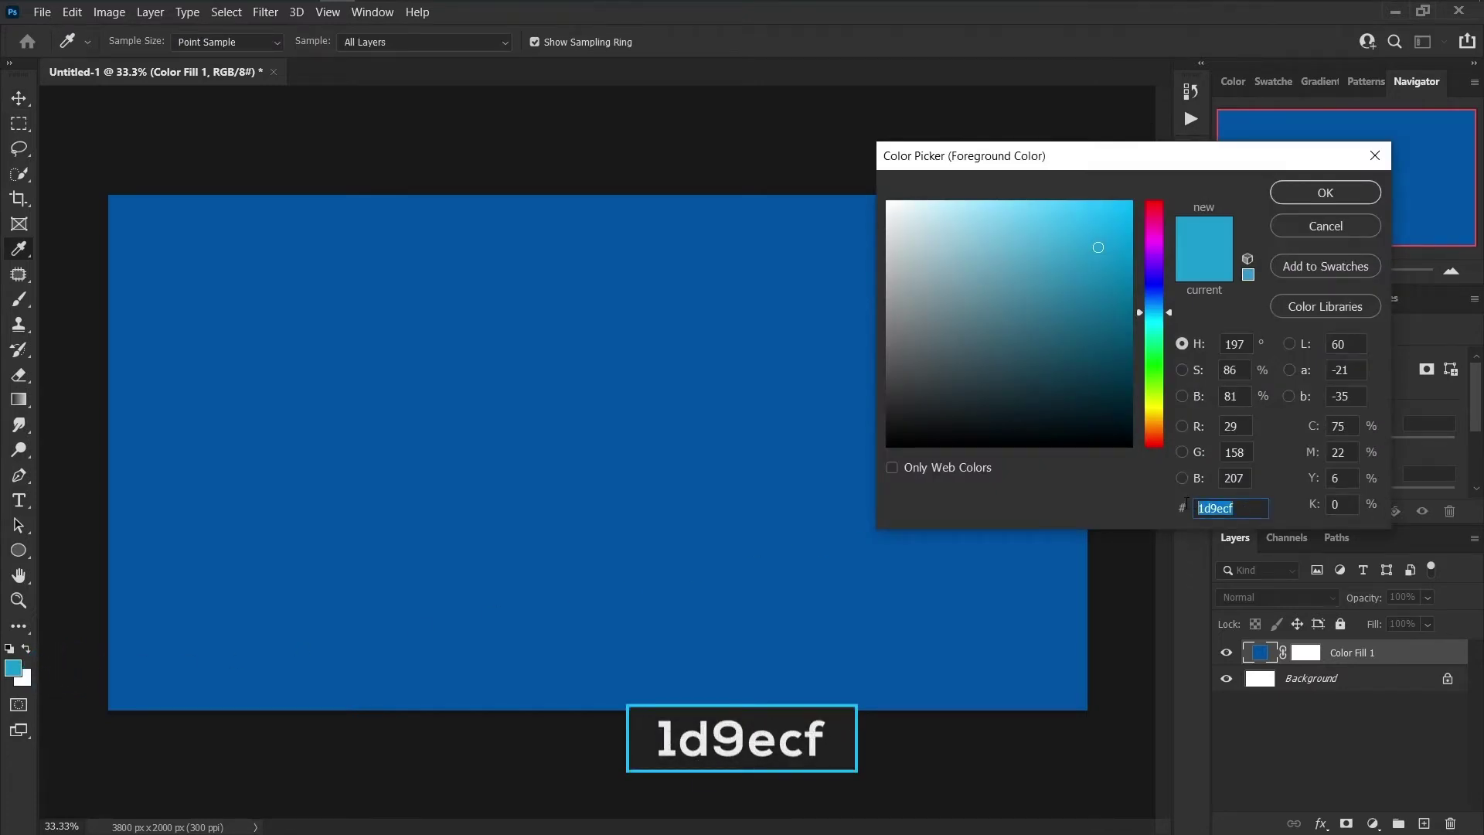
key(Return)
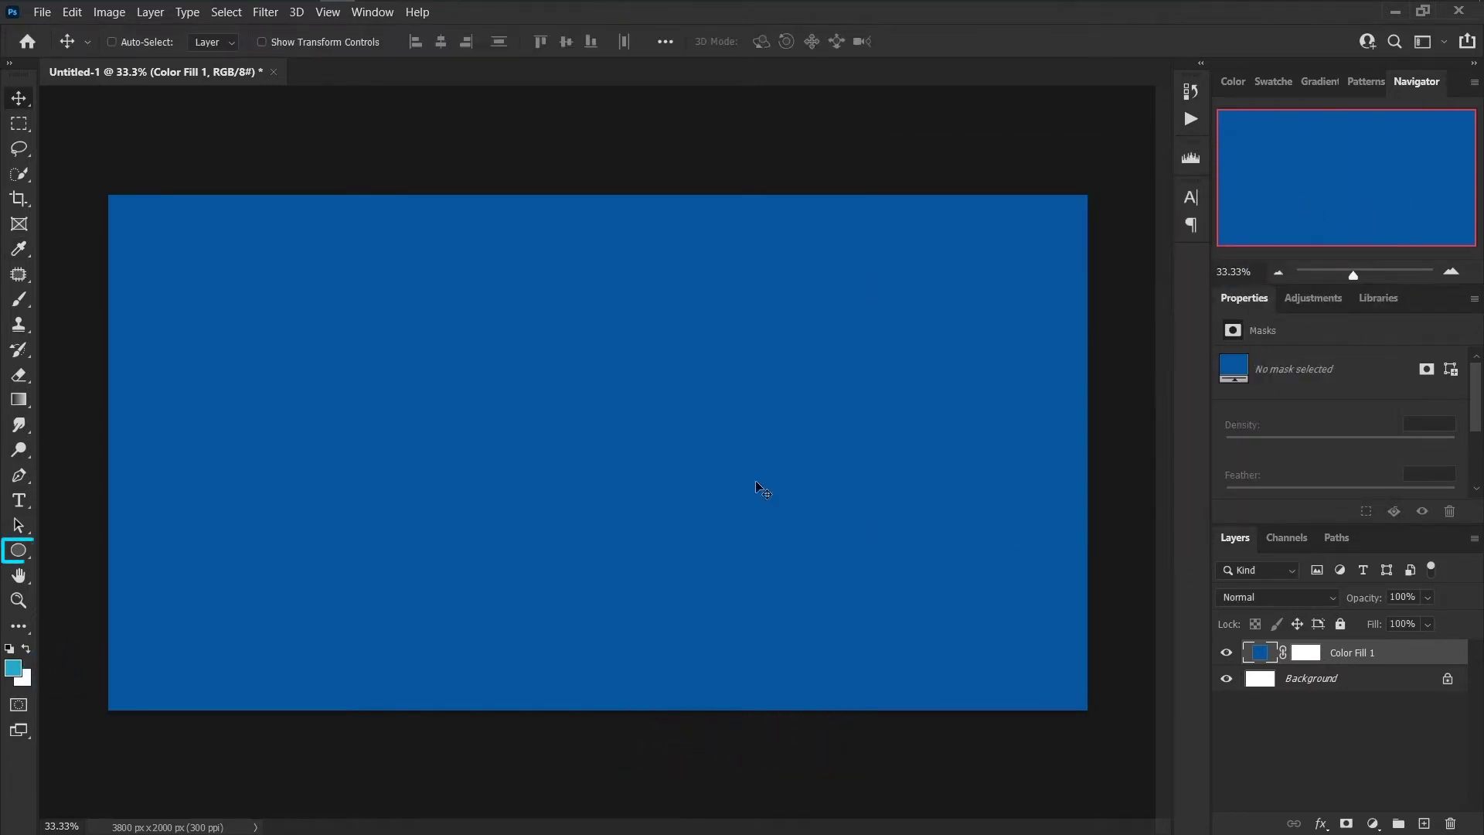
Draw a light blue ellipse spanning the whole canvas.
drag(18, 550, 94, 570)
drag(170, 312, 1065, 696)
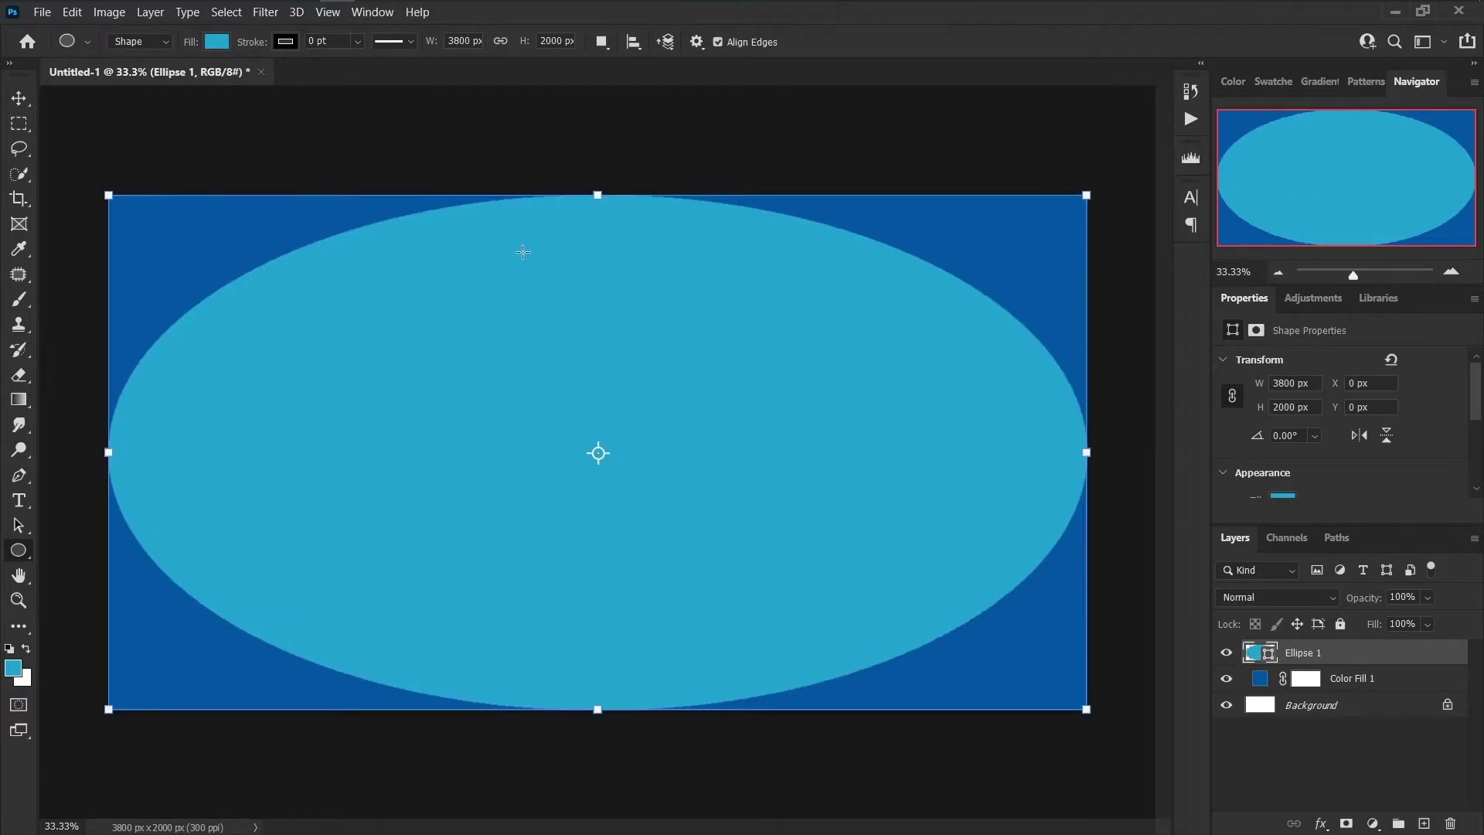
click(23, 106)
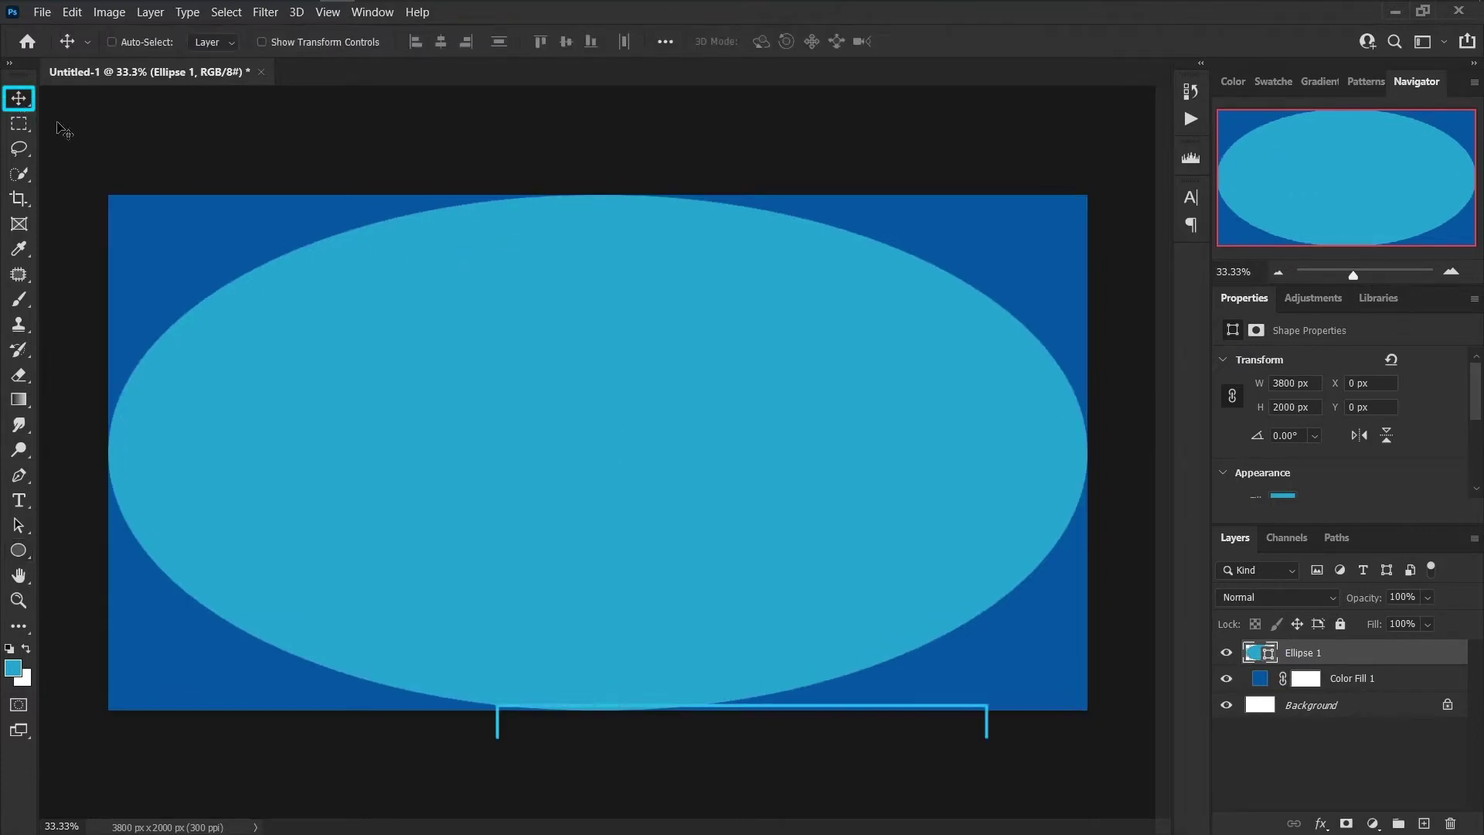
Scale the ellipse to 82% width and 72% height and move it slightly upward.
key(ctrl+t)
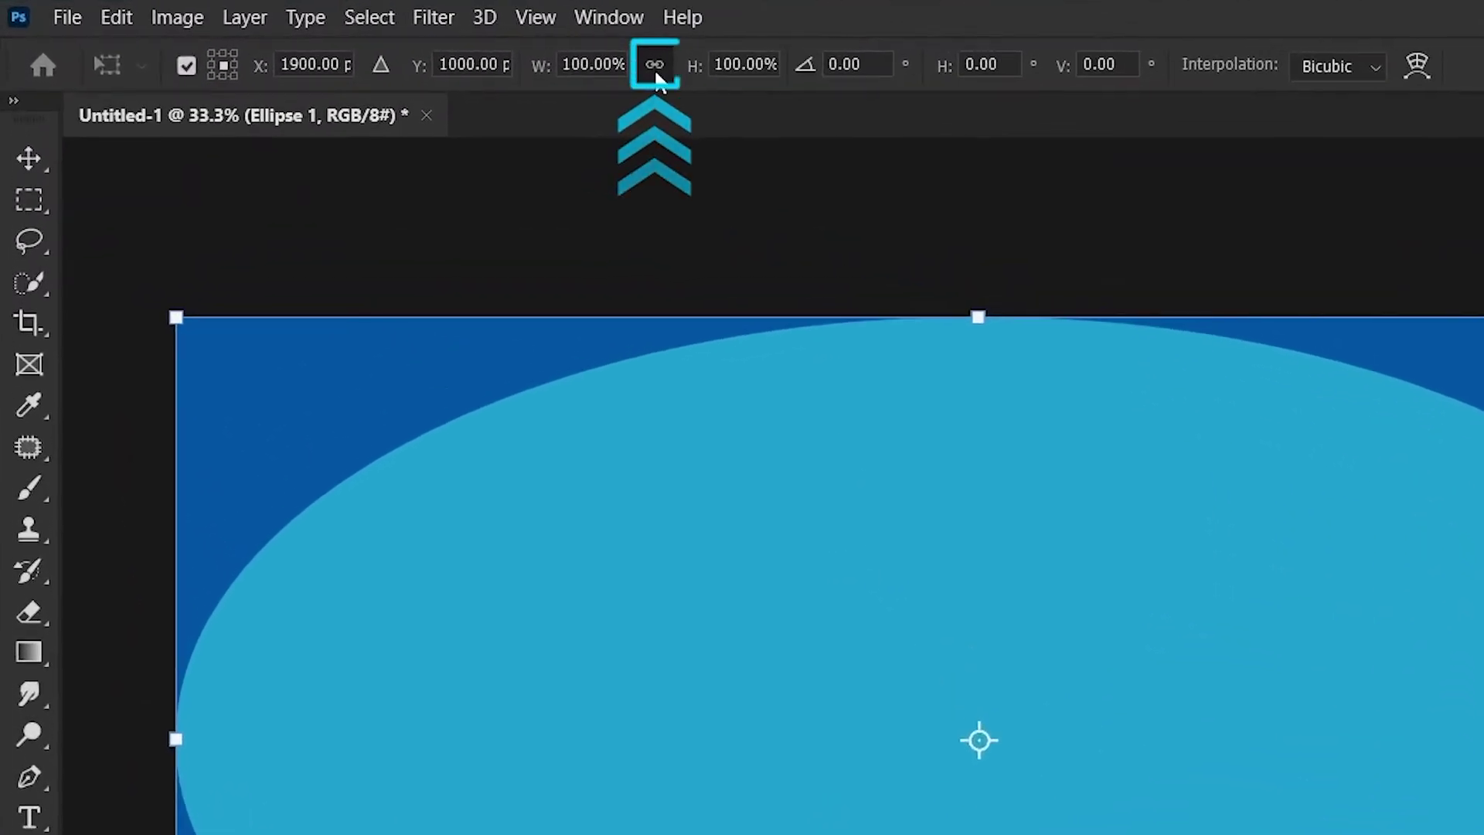
click(655, 70)
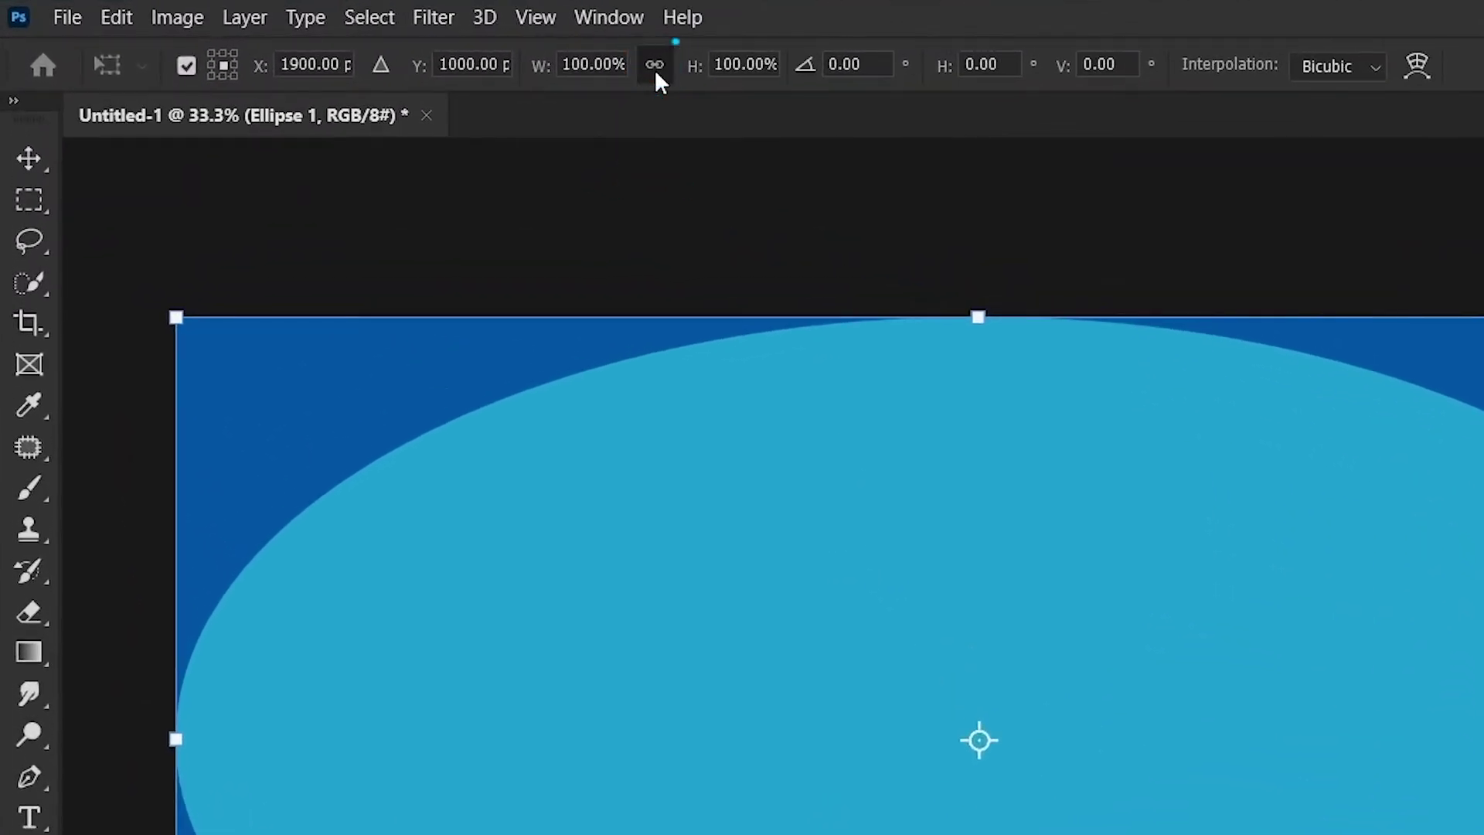
double_click(601, 64)
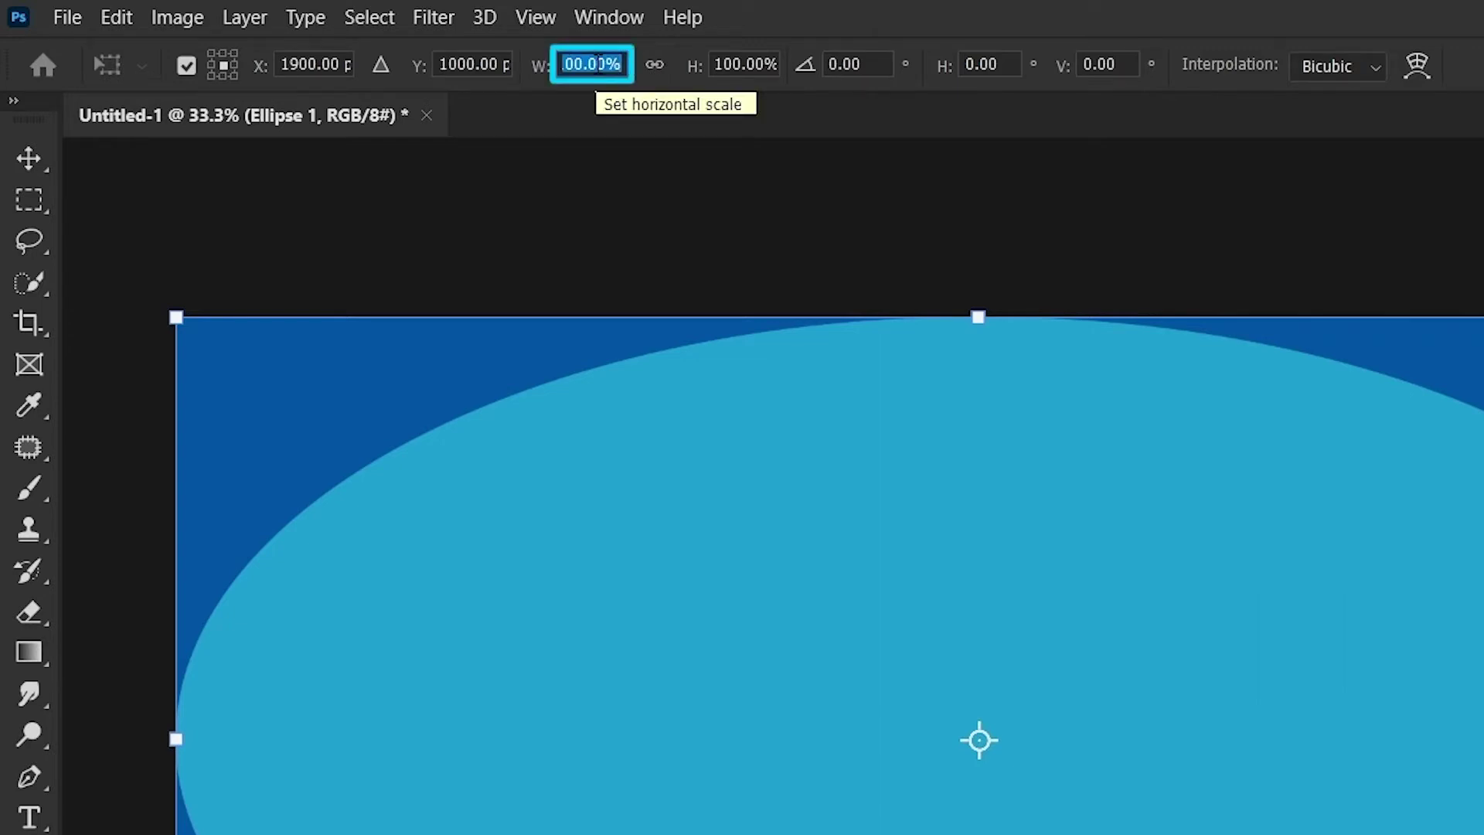
text(82)
double_click(744, 64)
text(72)
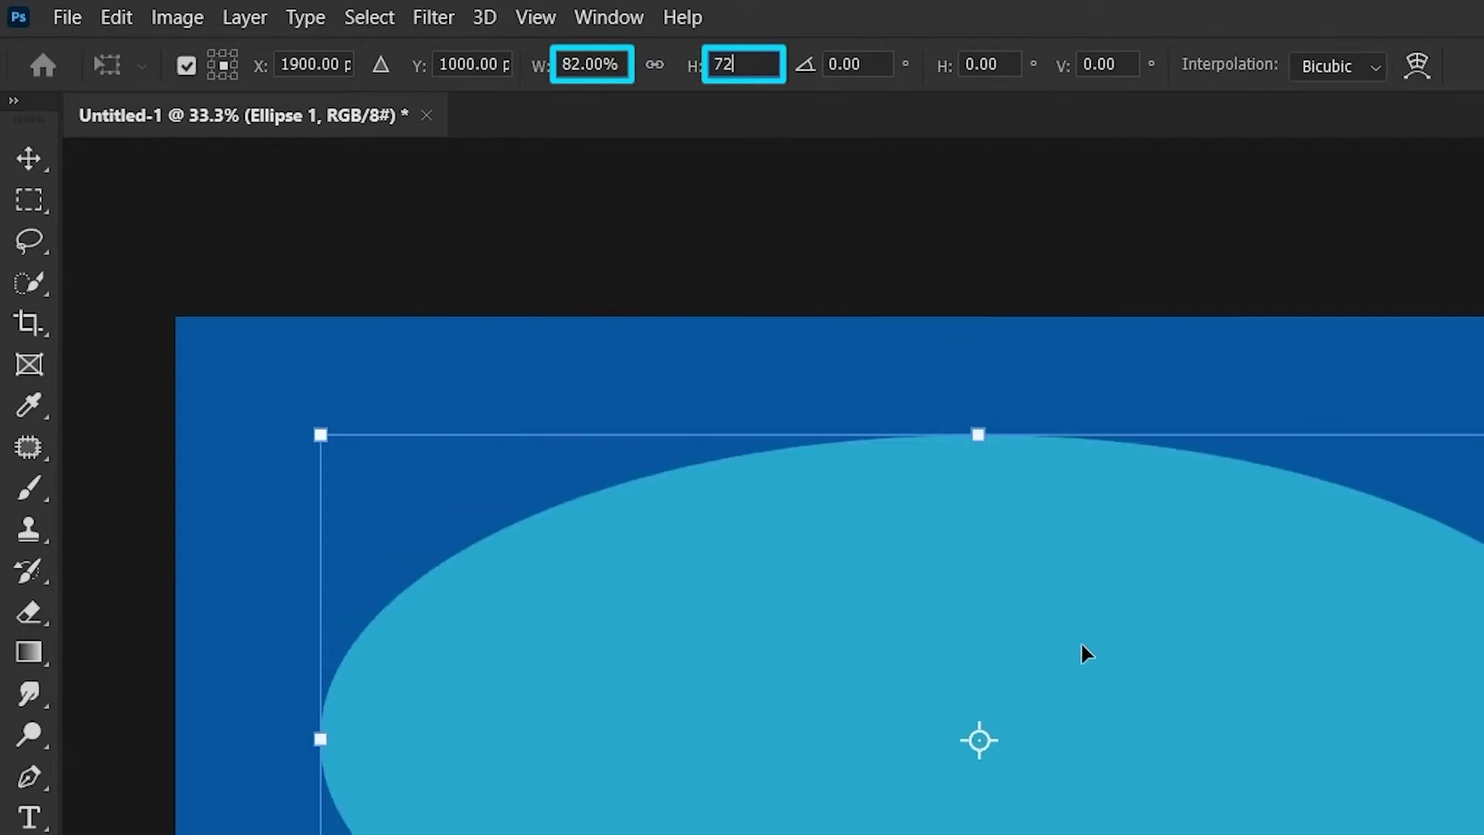
drag(1082, 674, 1070, 663)
drag(656, 410, 660, 376)
click(957, 45)
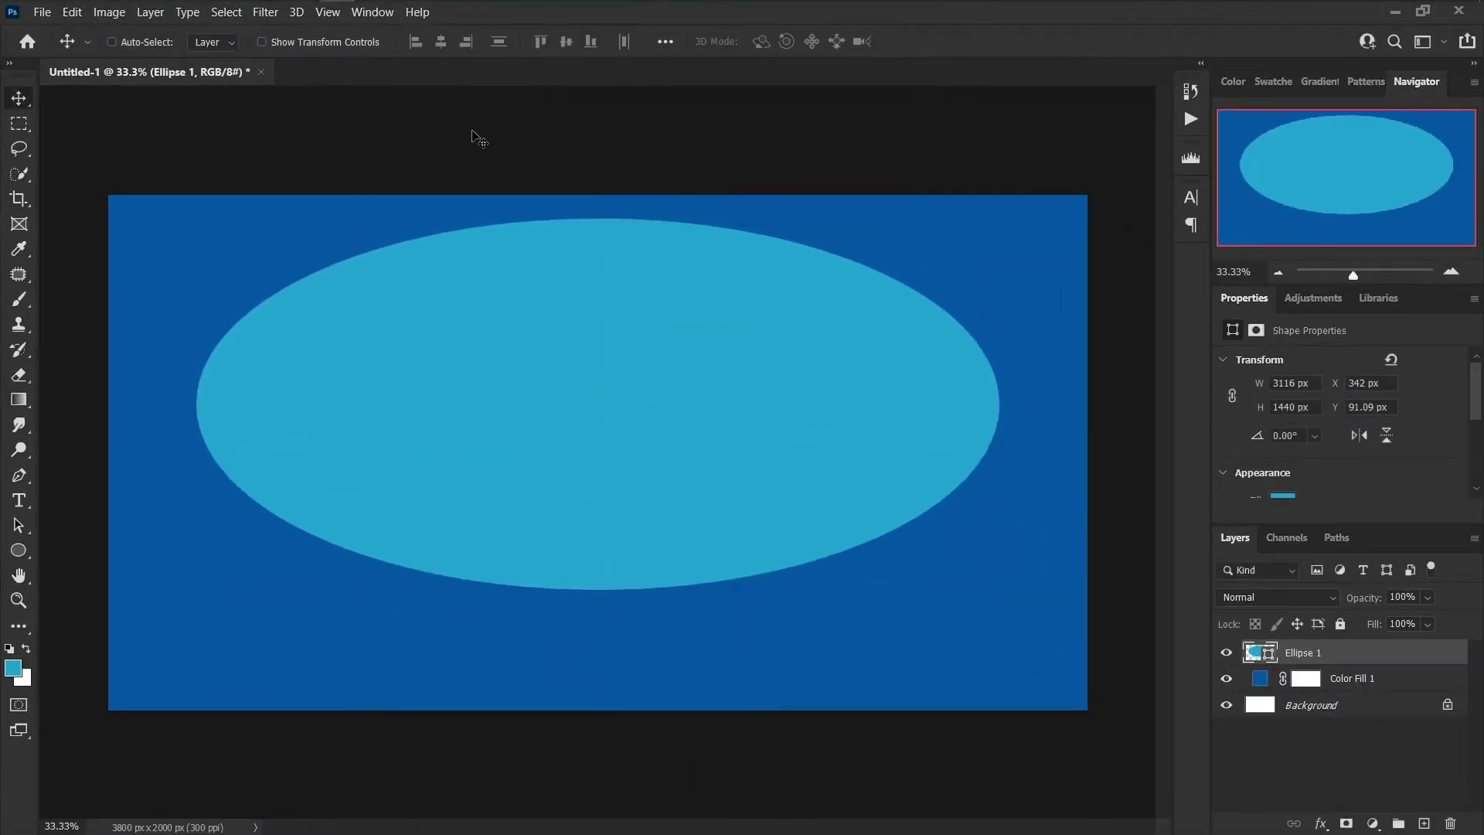
Convert Ellipse 1 to a smart object and apply a 220-pixel Gaussian Blur.
click(265, 12)
mouse_move(354, 251)
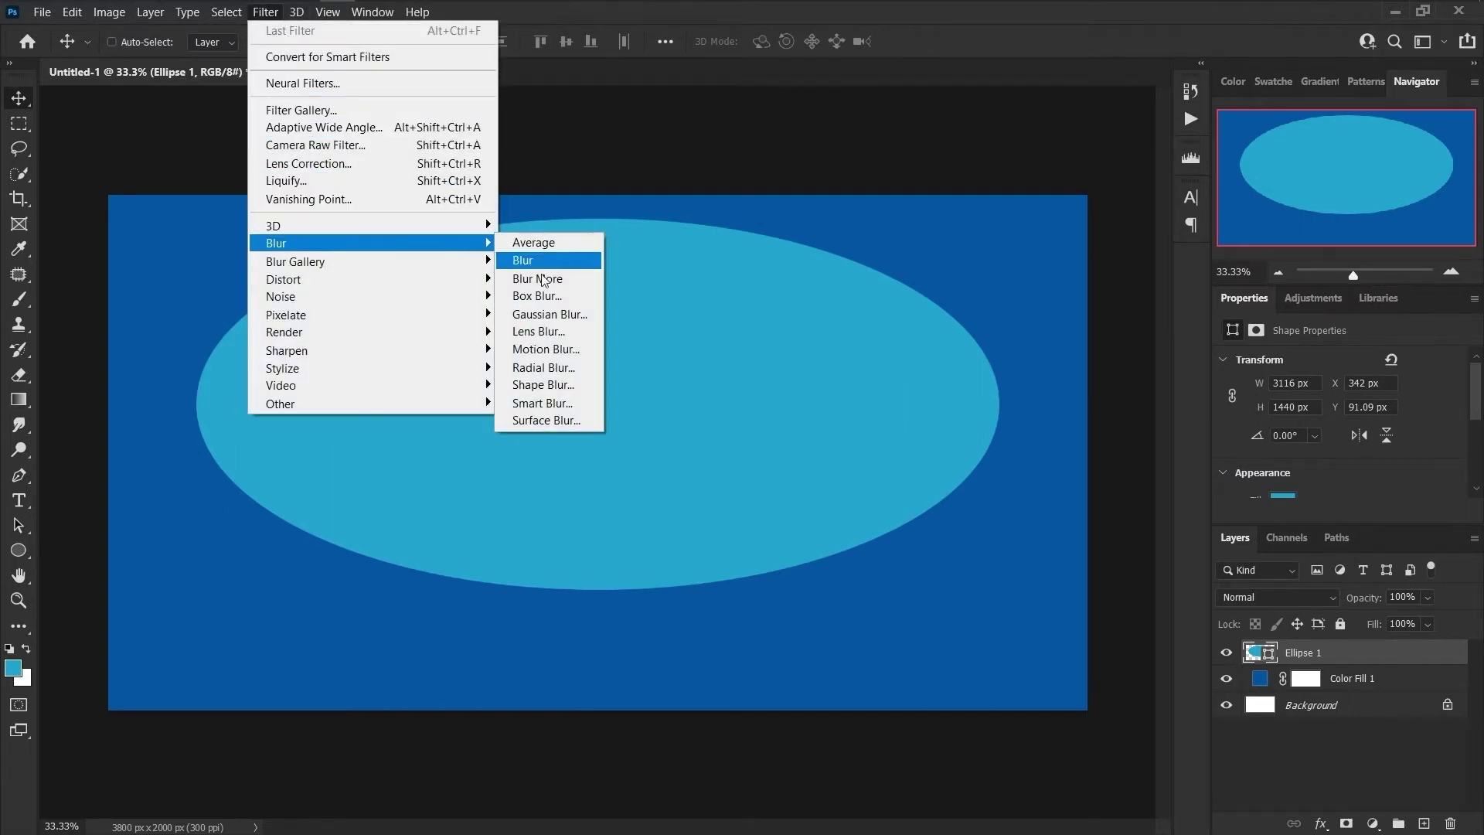
click(541, 313)
click(671, 331)
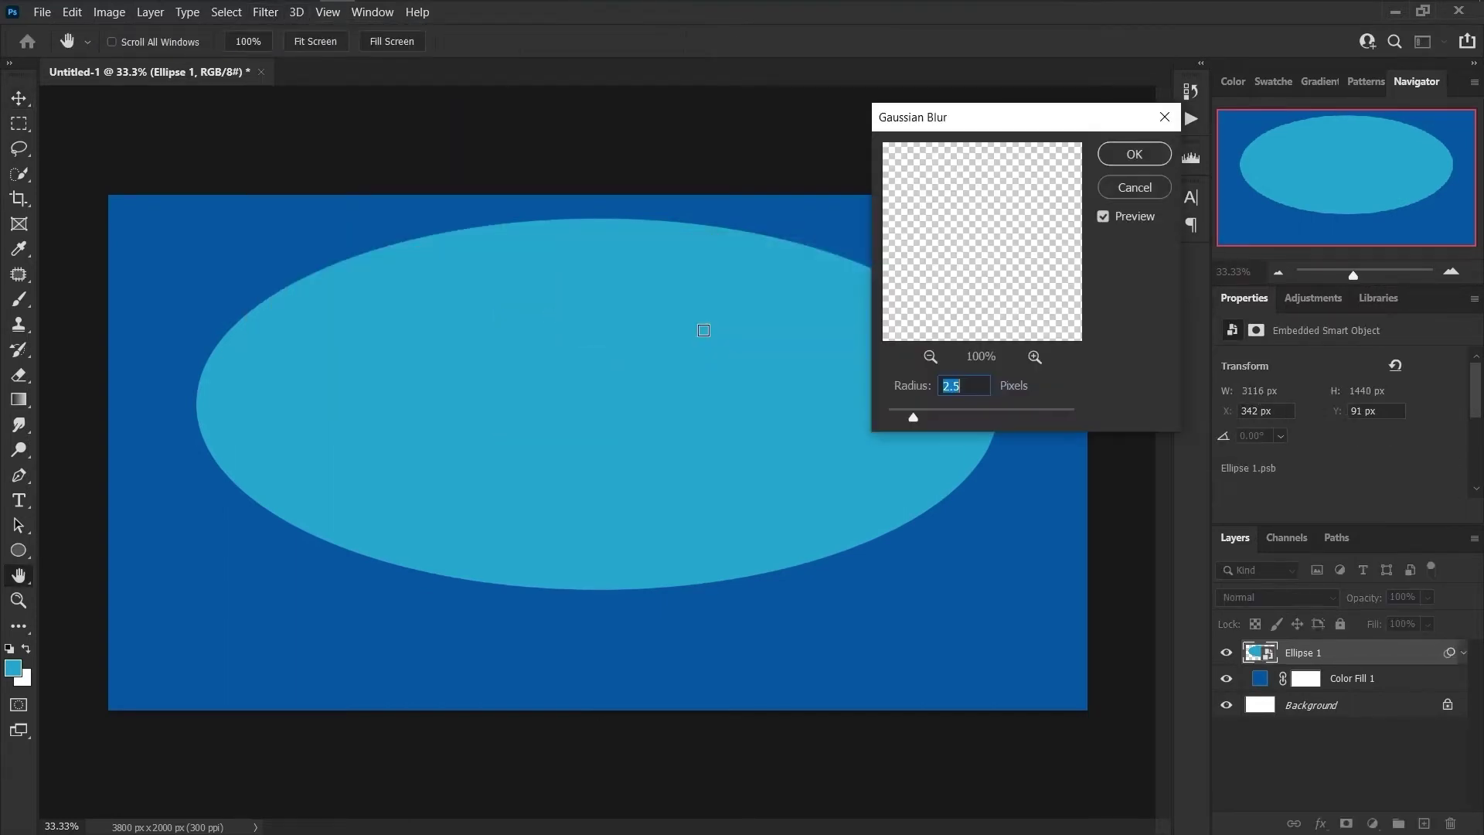
text(220)
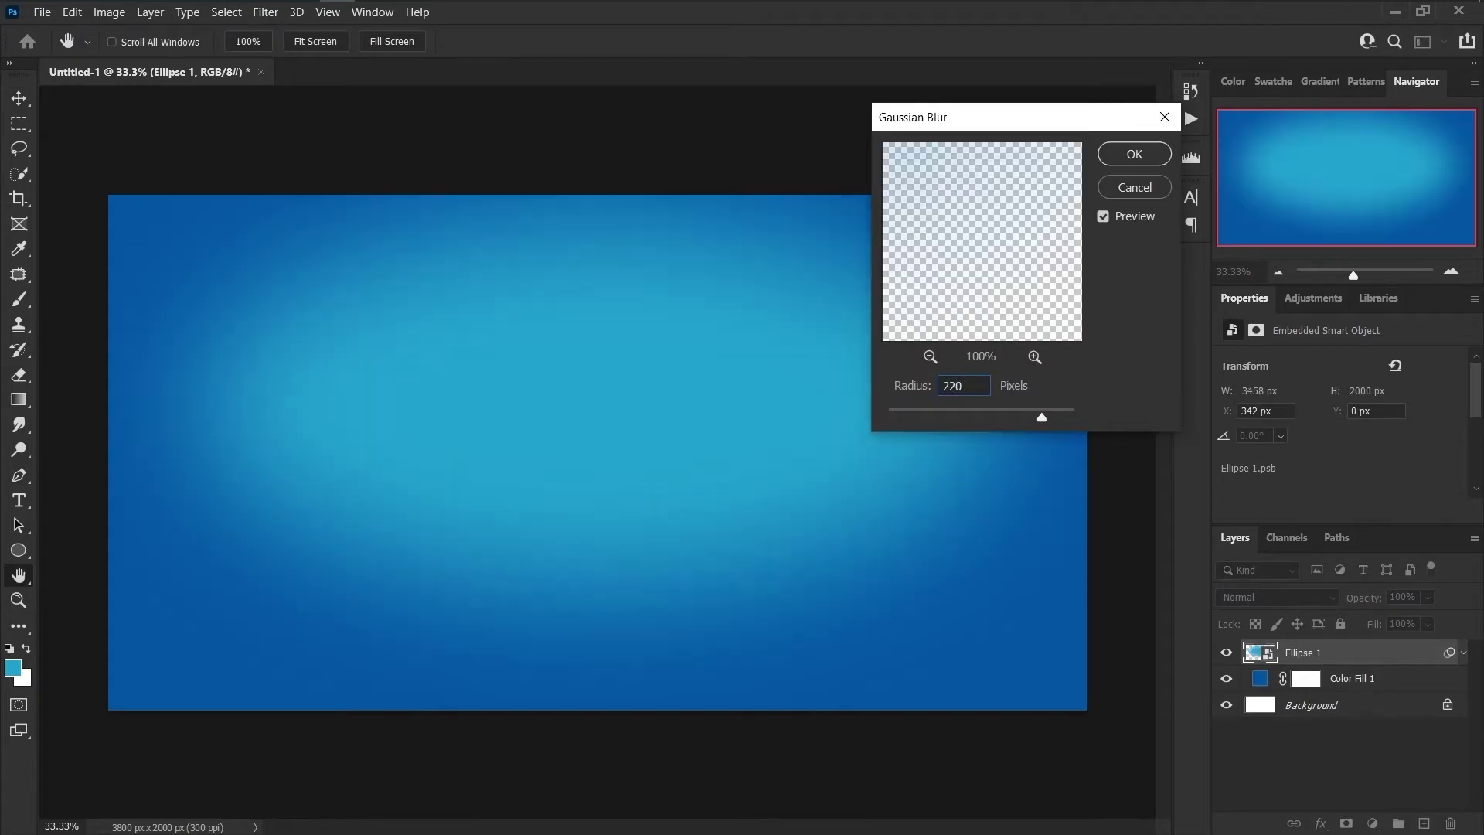
click(1135, 155)
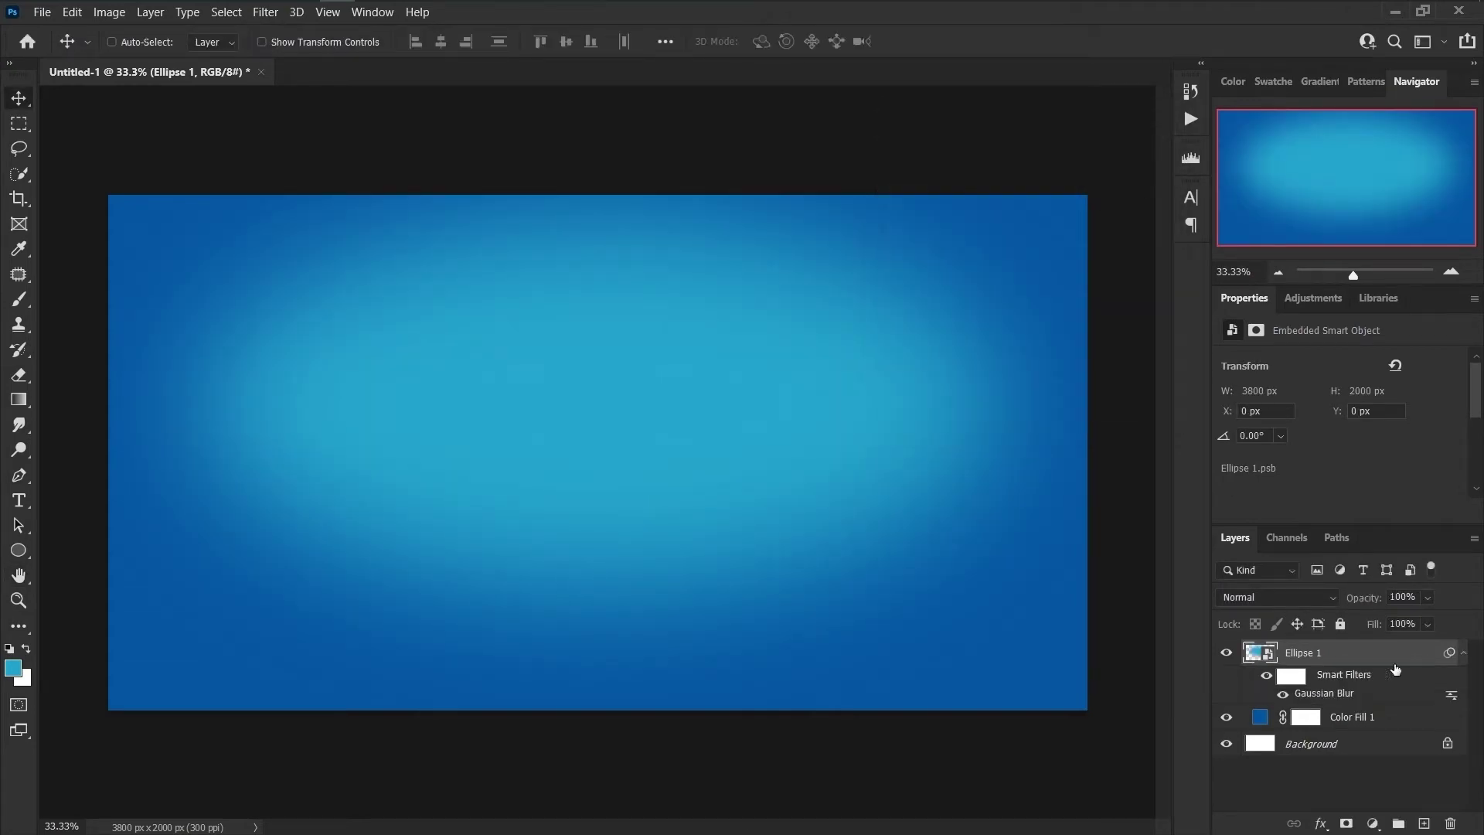
Add a second Solid Color fill layer in the light blue colour.
click(1463, 653)
click(1372, 826)
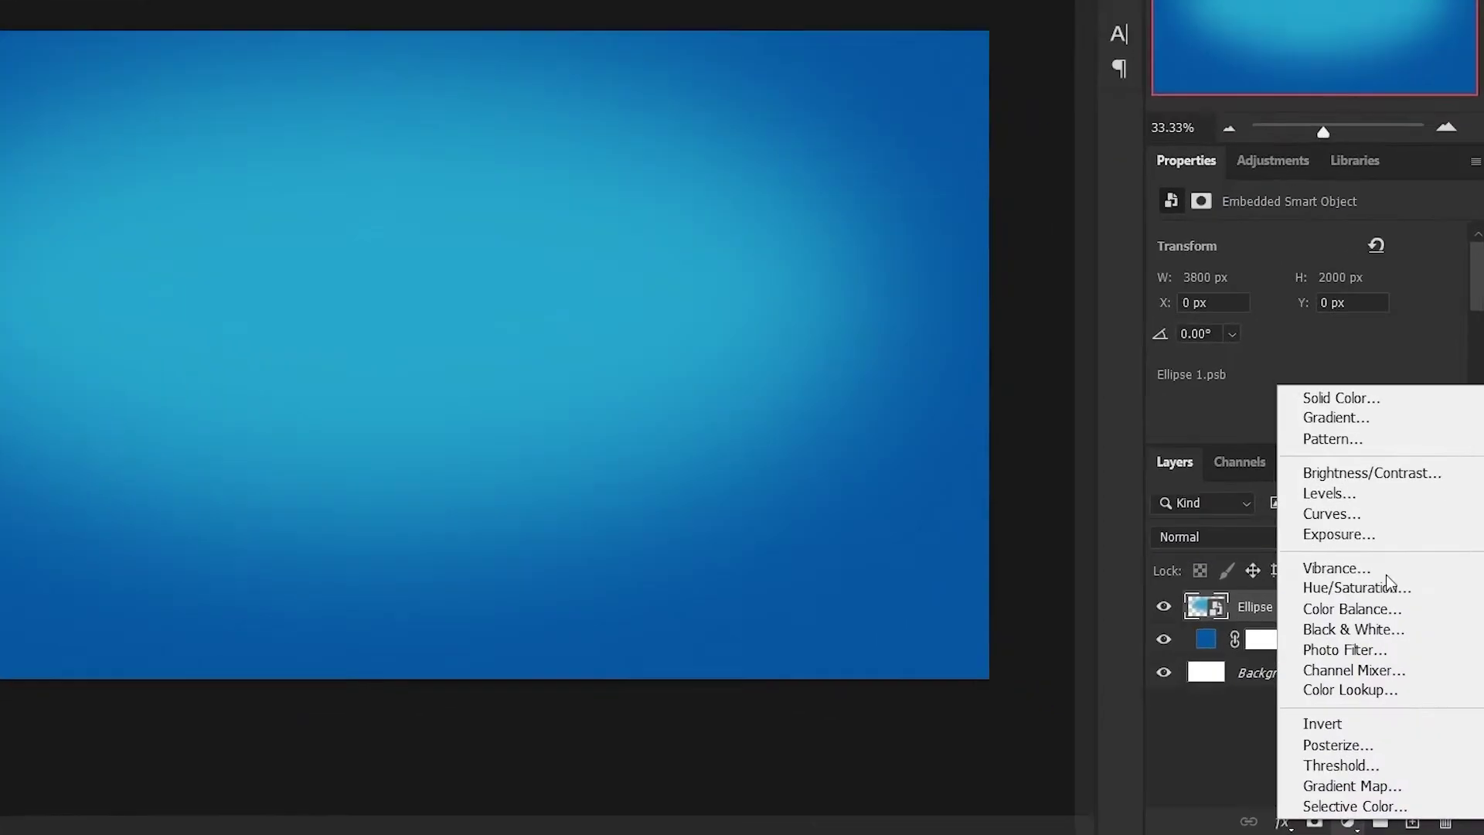
click(1379, 487)
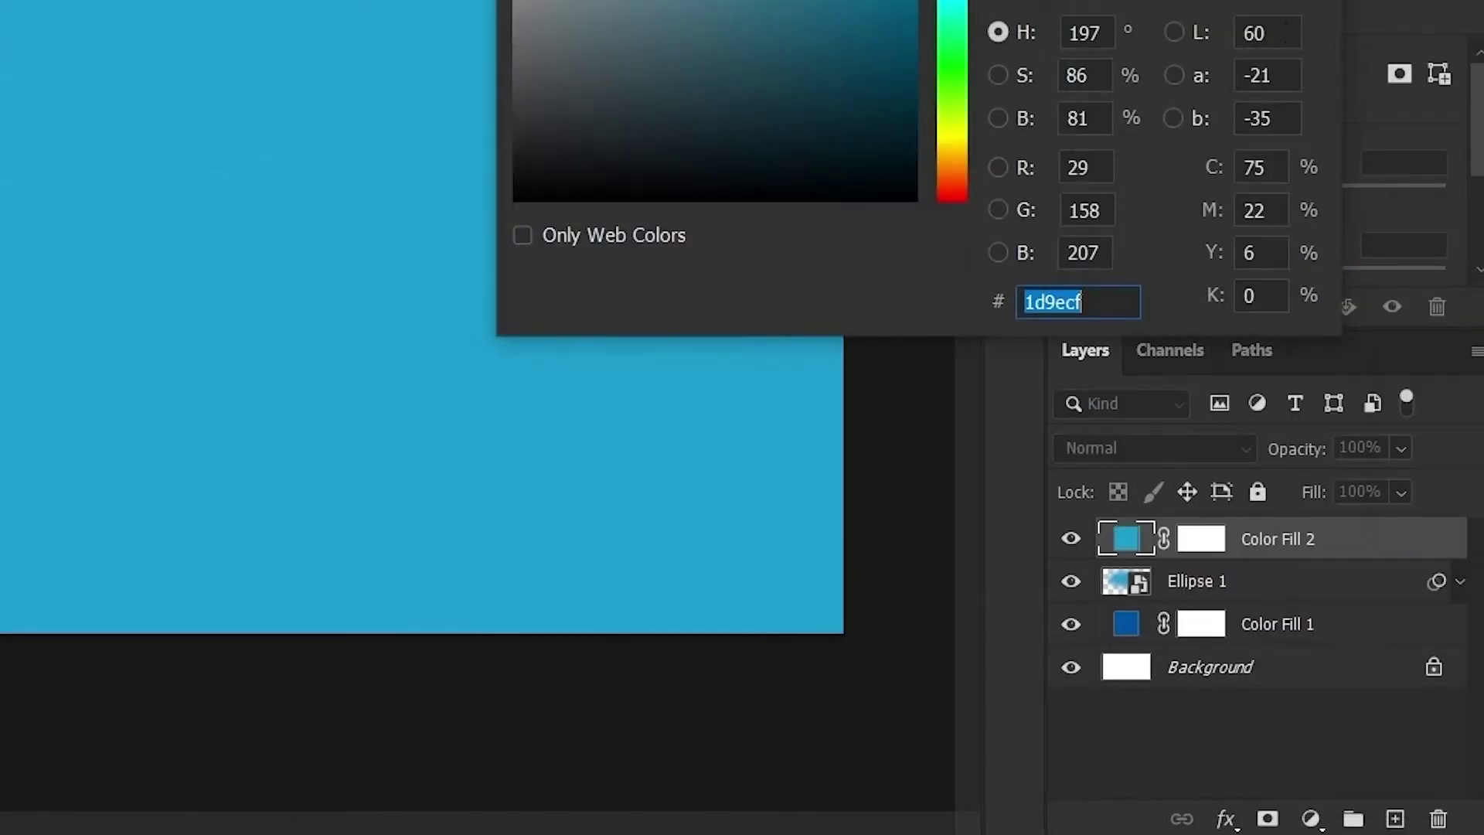
key(Return)
Set Color Fill 2 to 0% fill, Multiply blend mode and 35% opacity.
click(1400, 495)
drag(1373, 529, 1178, 533)
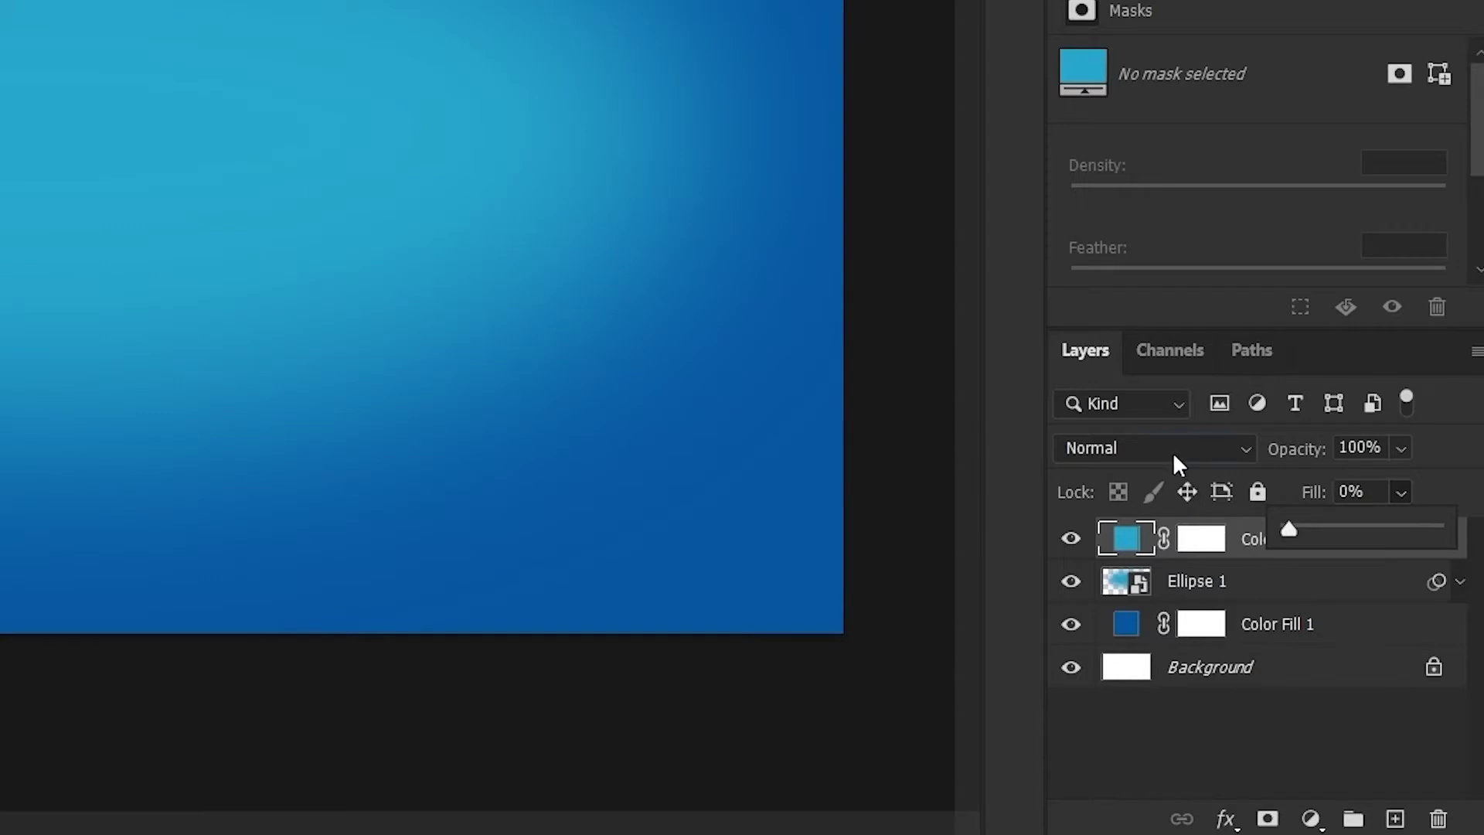
click(1174, 456)
click(1141, 154)
click(1355, 452)
text(35)
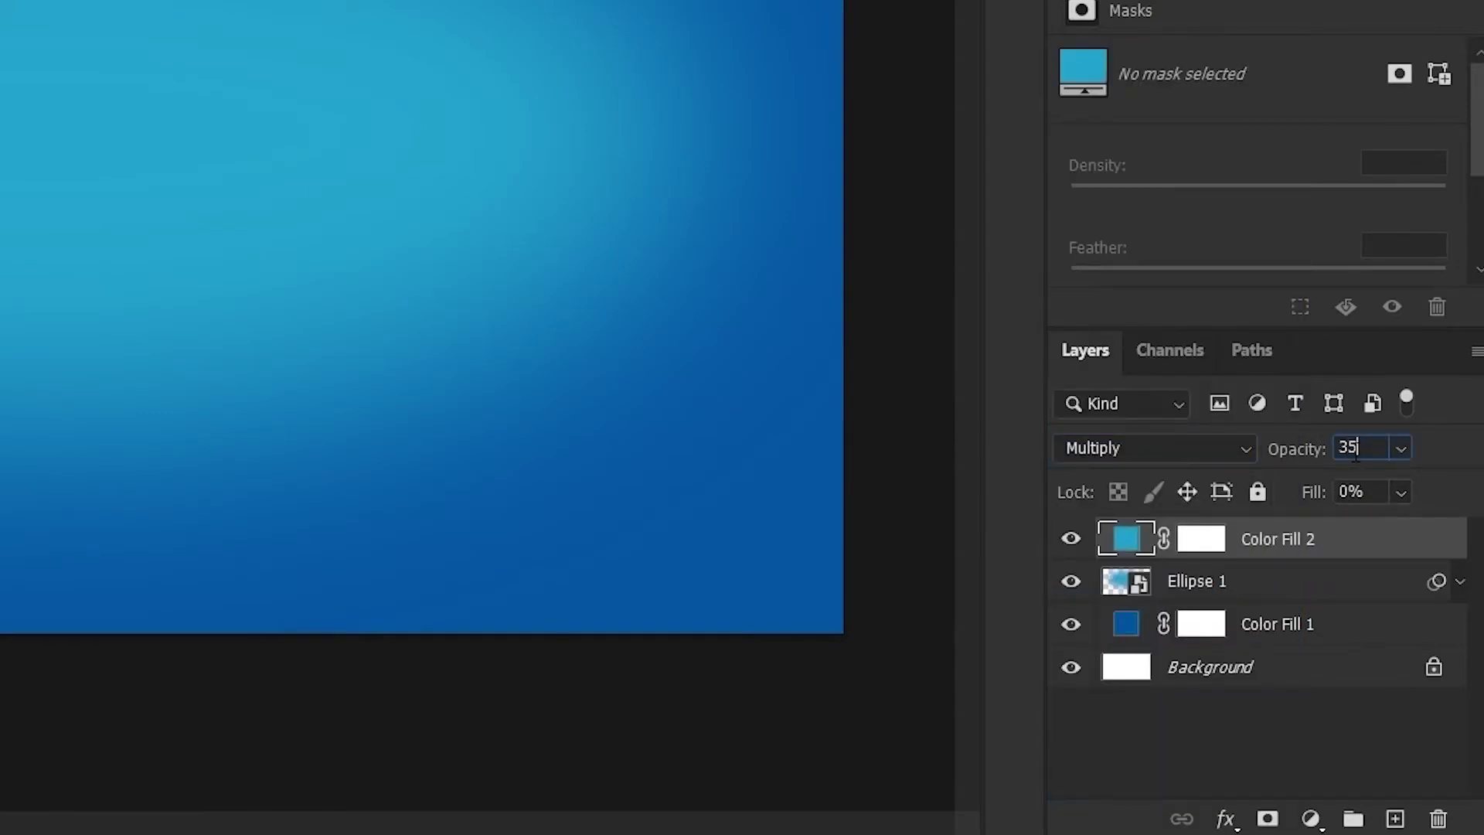
key(Return)
Add a small-dot Pattern Overlay at 130% scale blended as Overlay to Color Fill 2.
double_click(1407, 540)
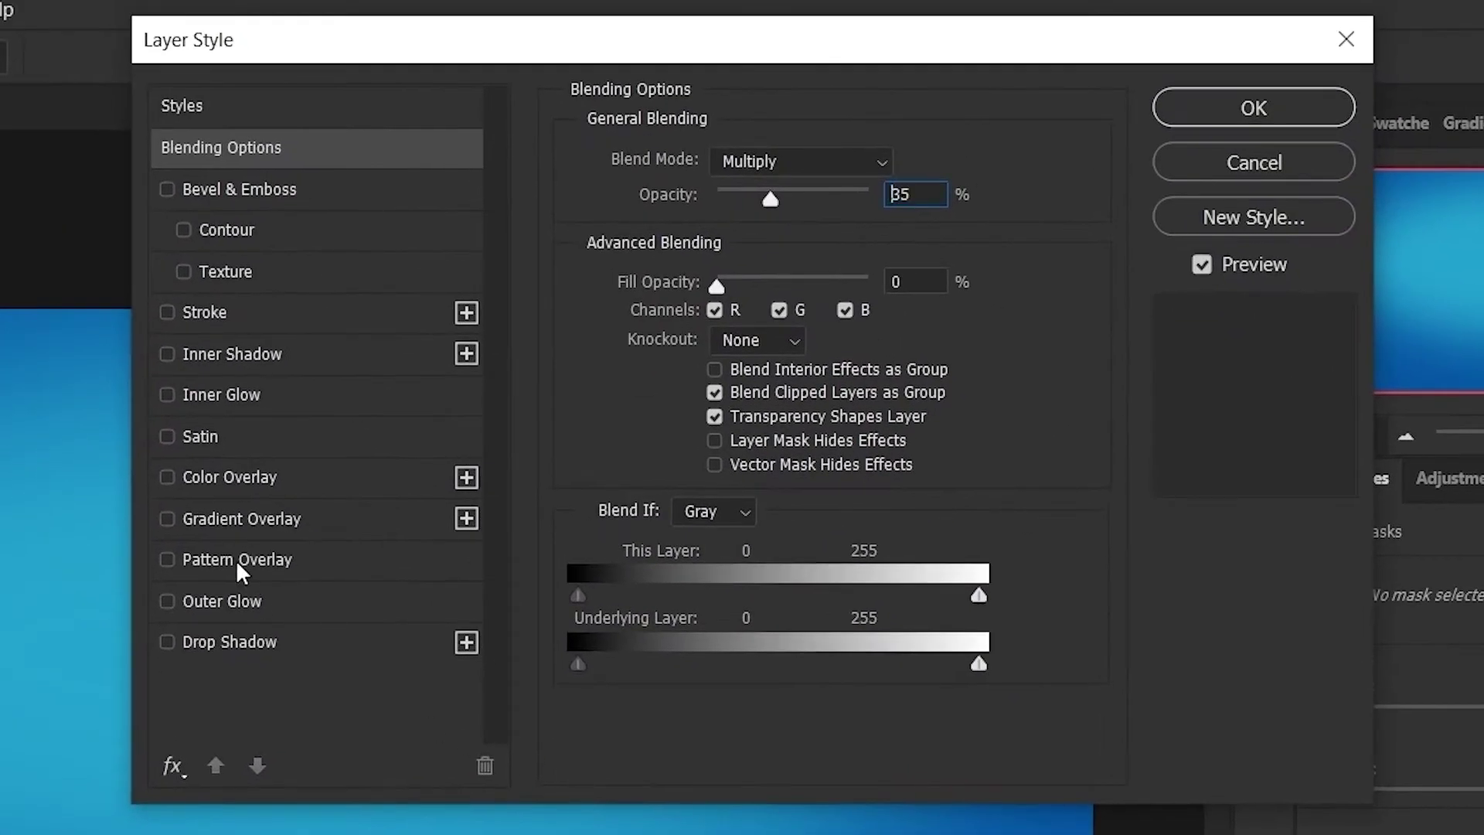
click(235, 560)
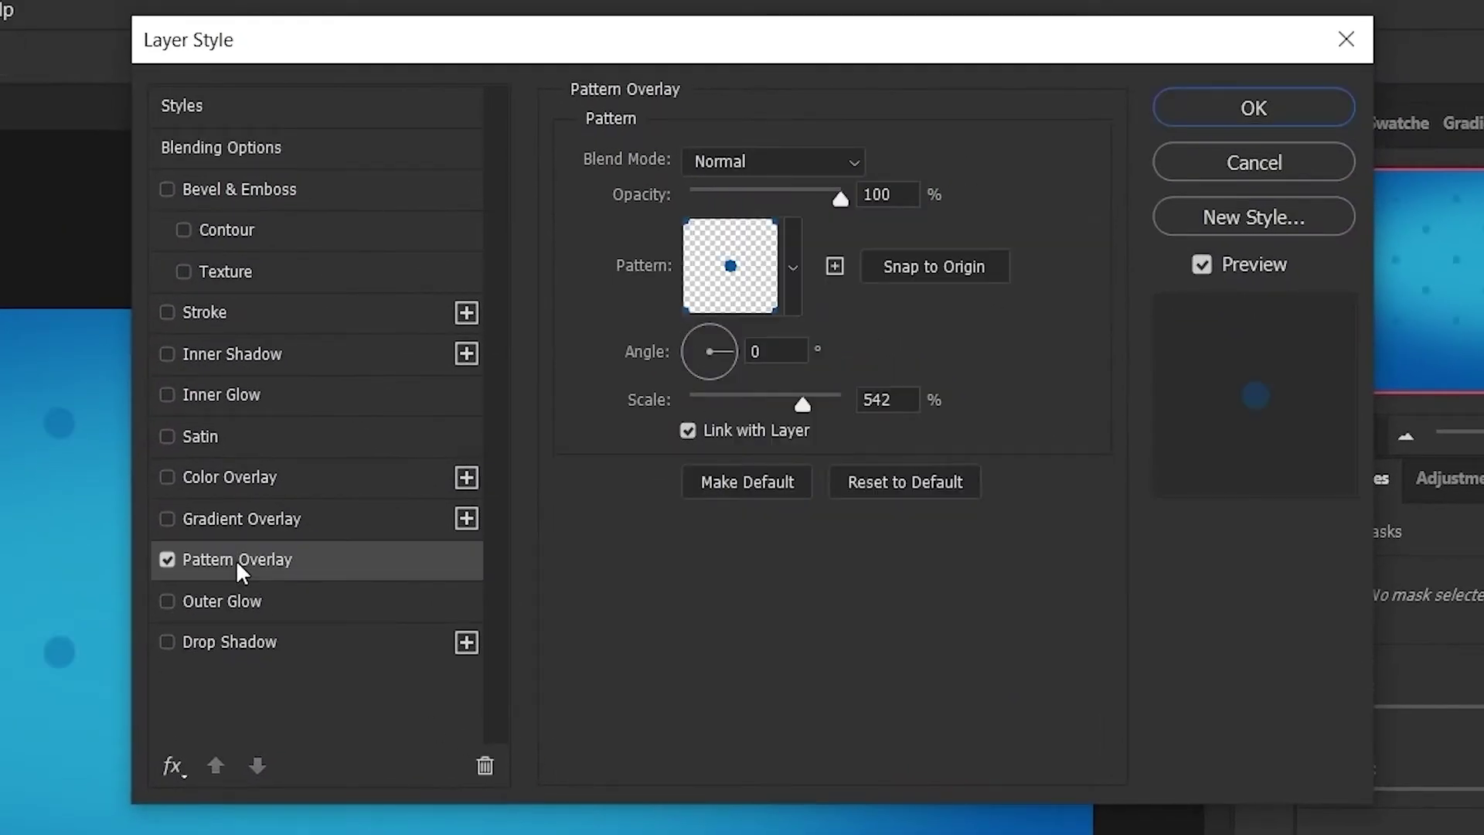
click(792, 271)
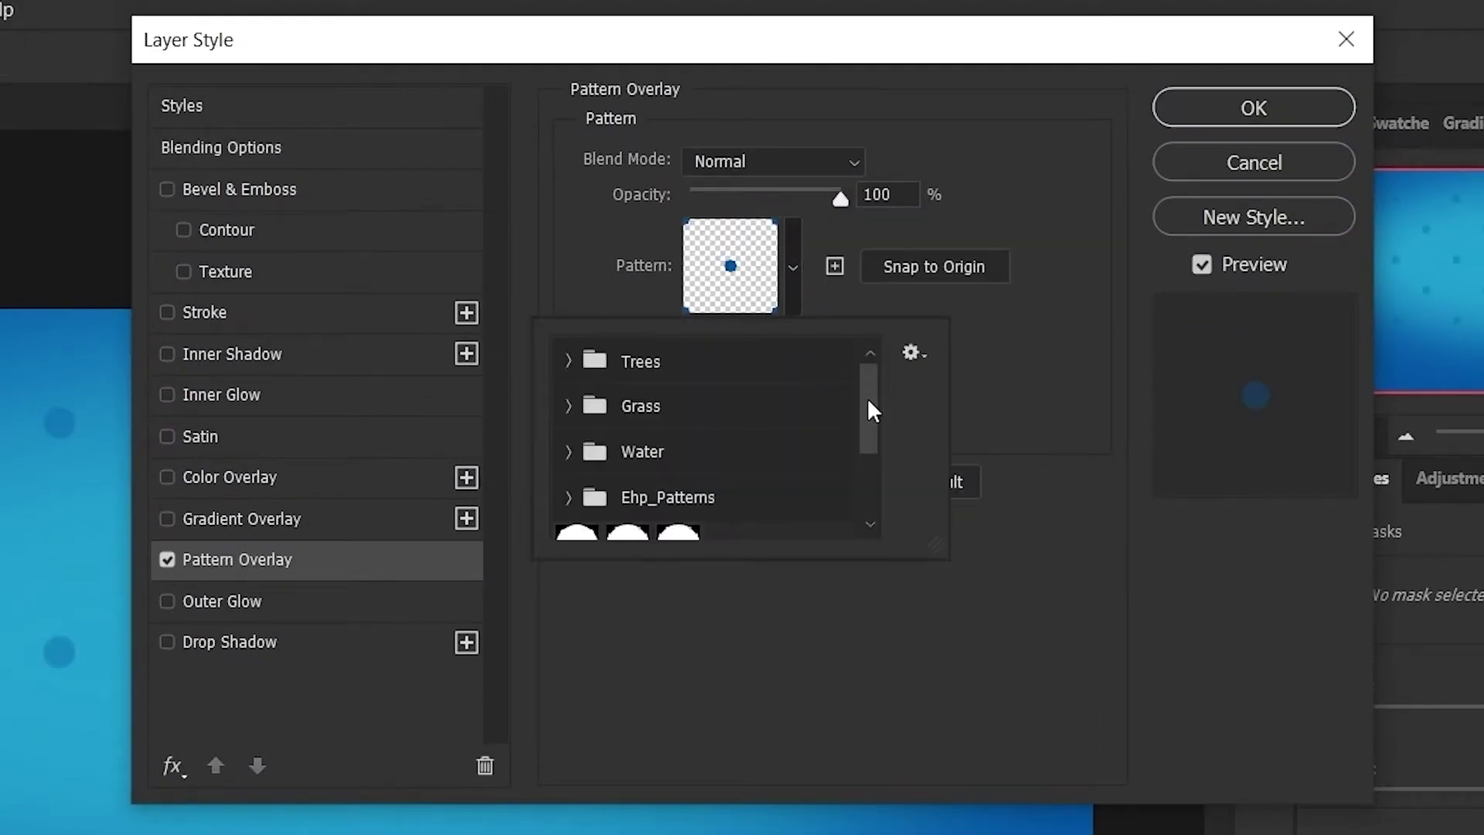
drag(868, 399, 870, 477)
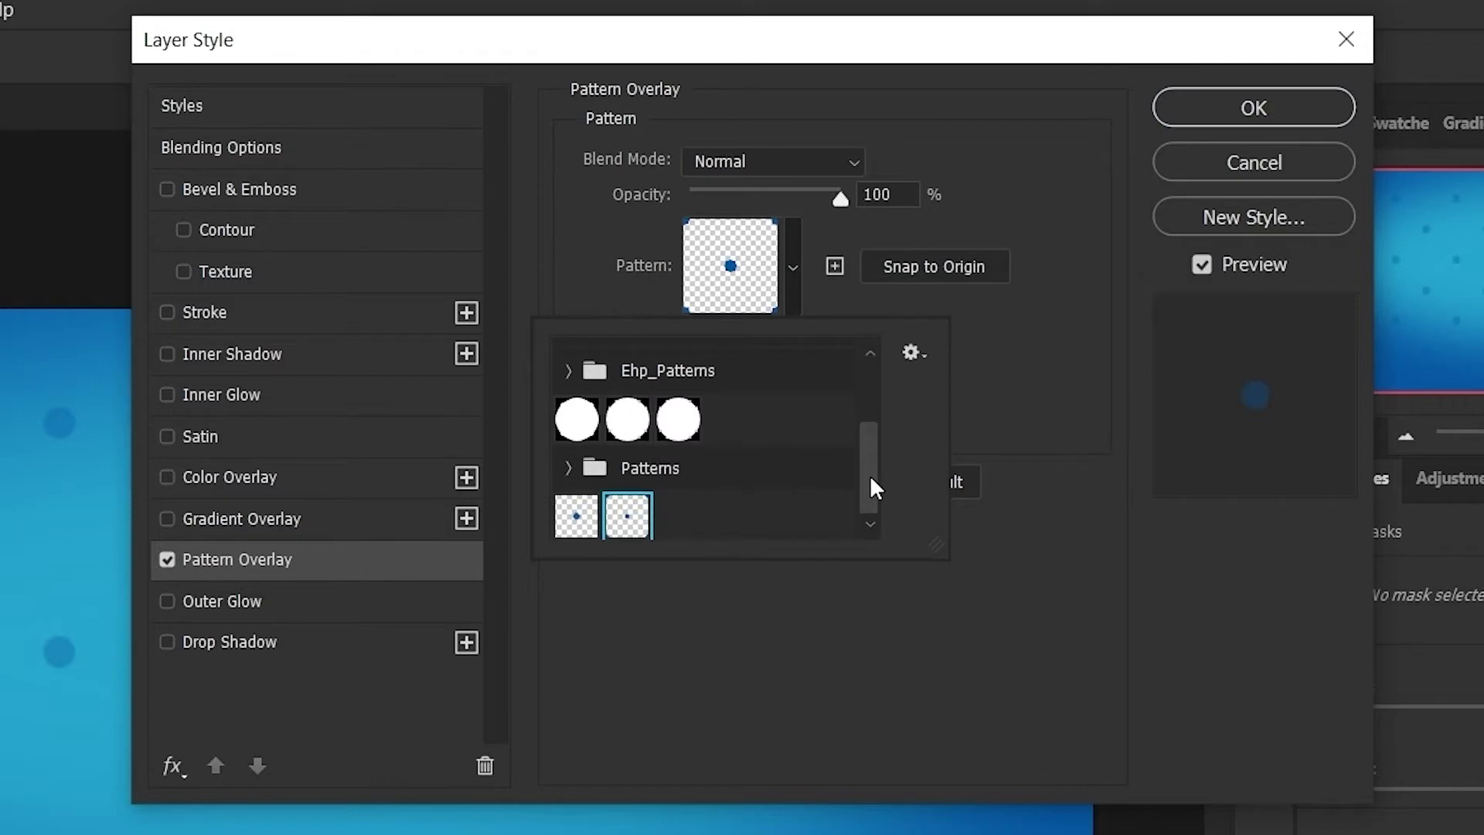
double_click(629, 518)
click(894, 402)
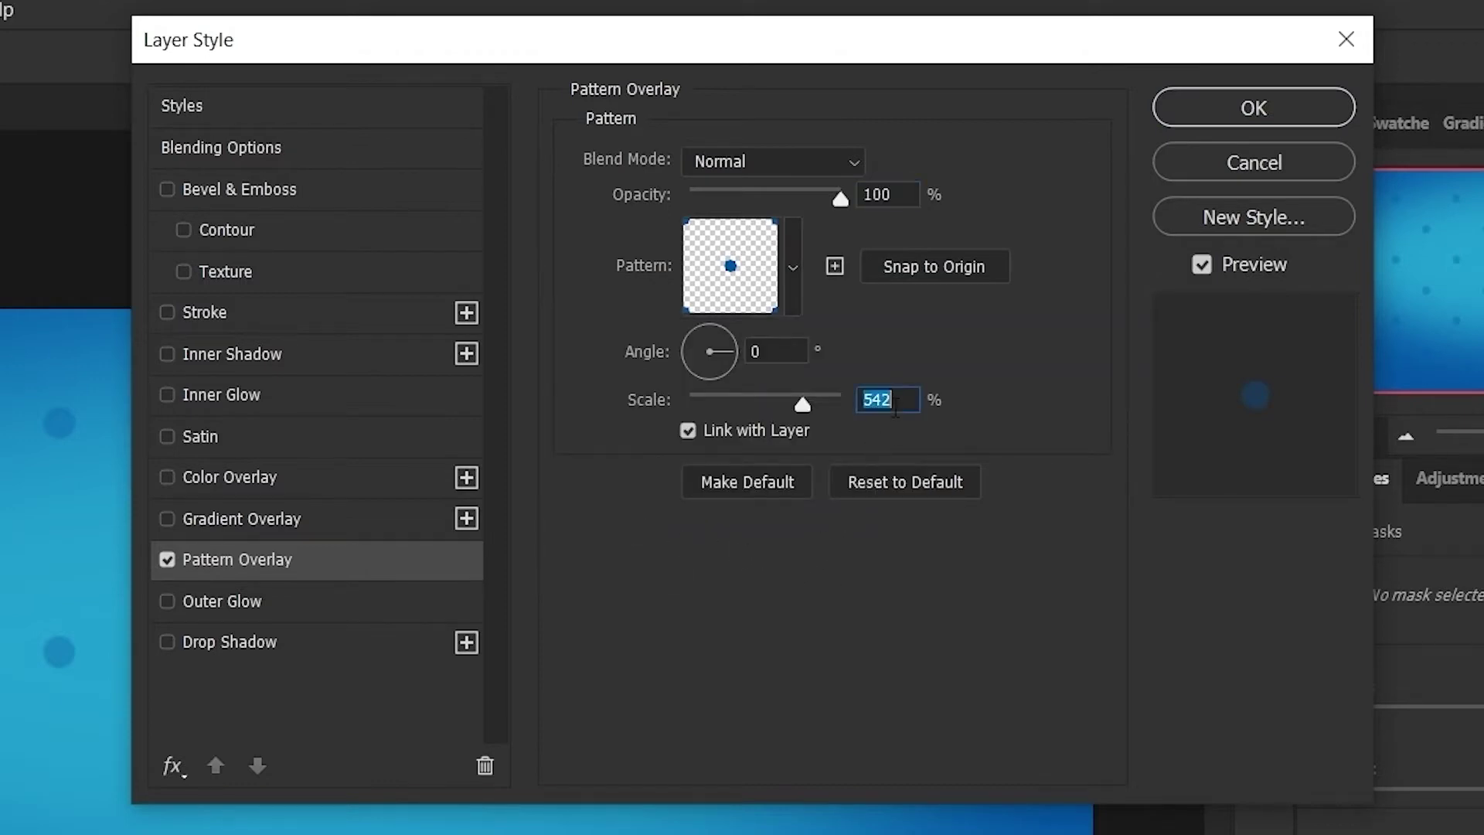
text(130)
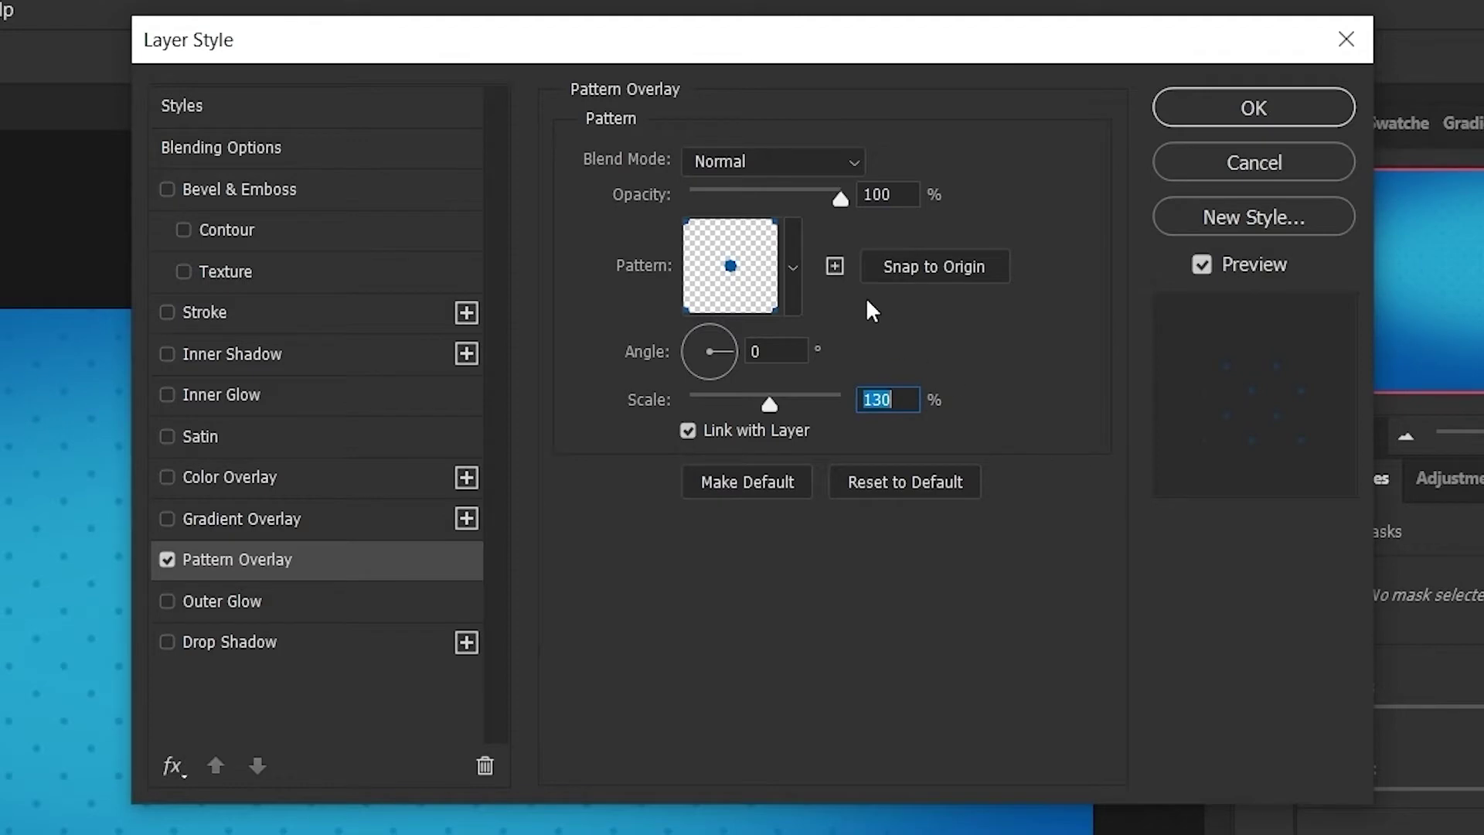
click(768, 166)
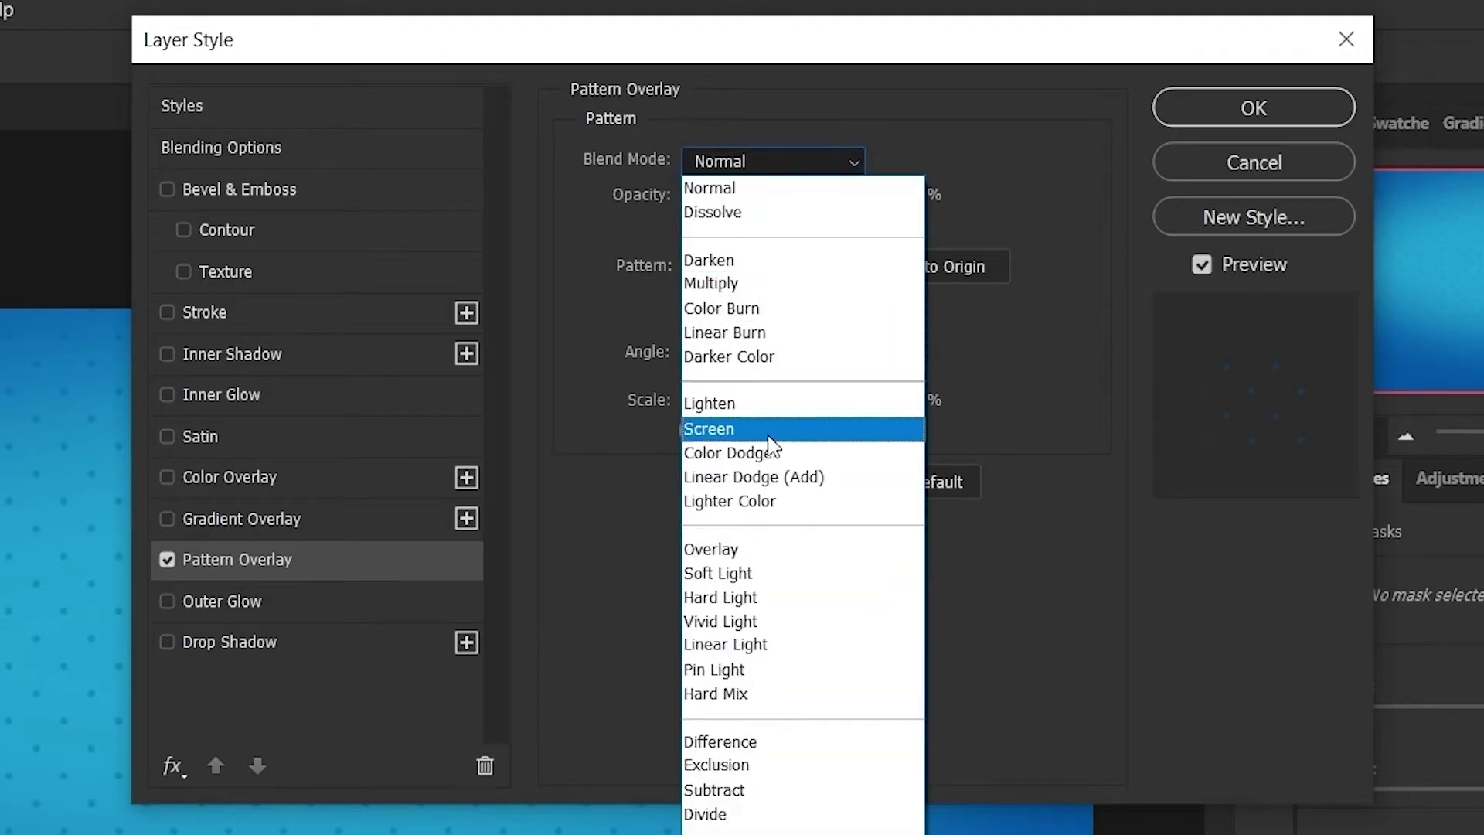
click(771, 555)
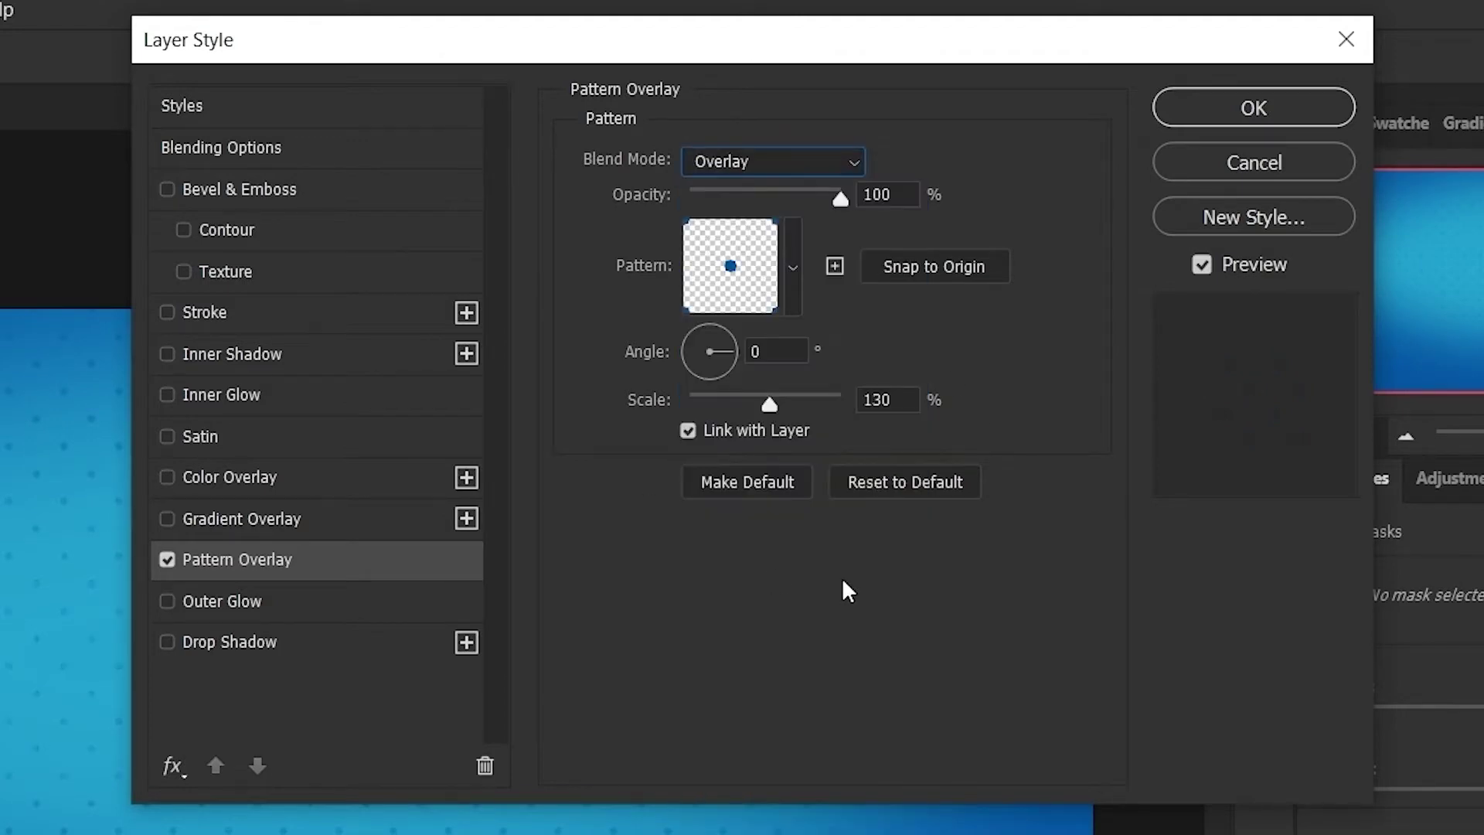
click(1236, 107)
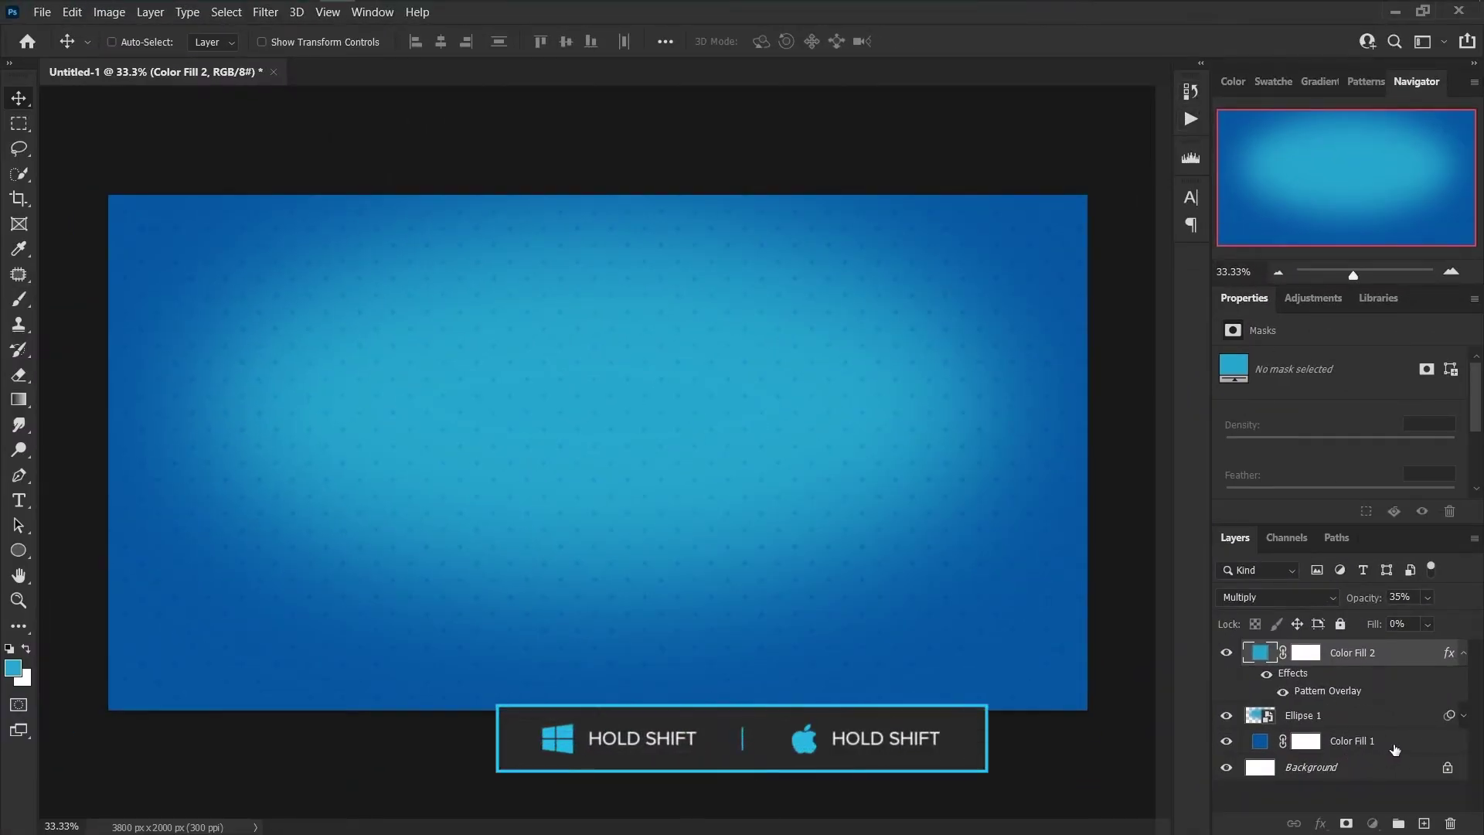
Group the fill, ellipse and pattern layers as 'Background', then start a text layer near the canvas centre.
shift+click(1394, 749)
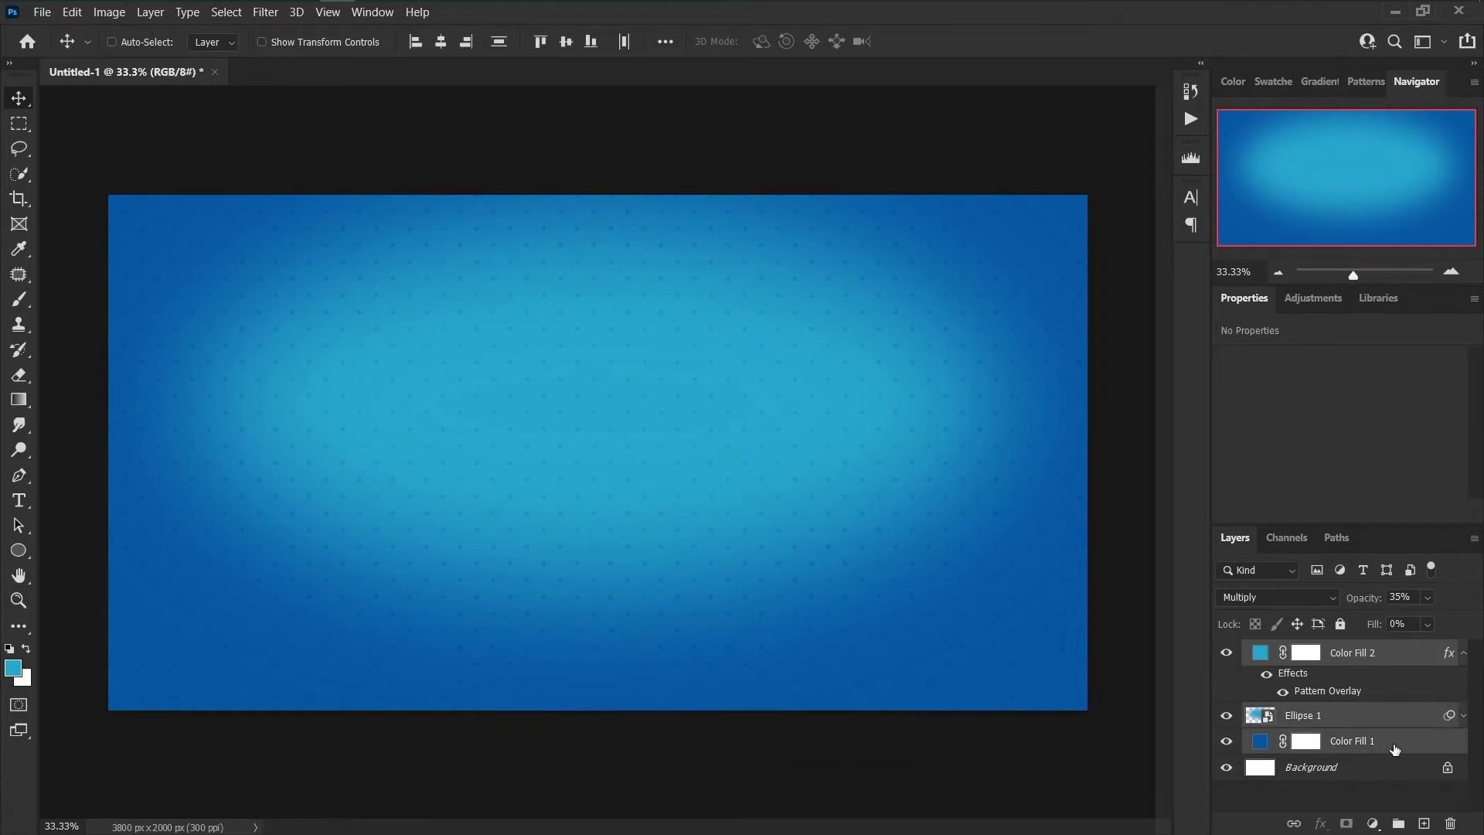
right_click(1395, 749)
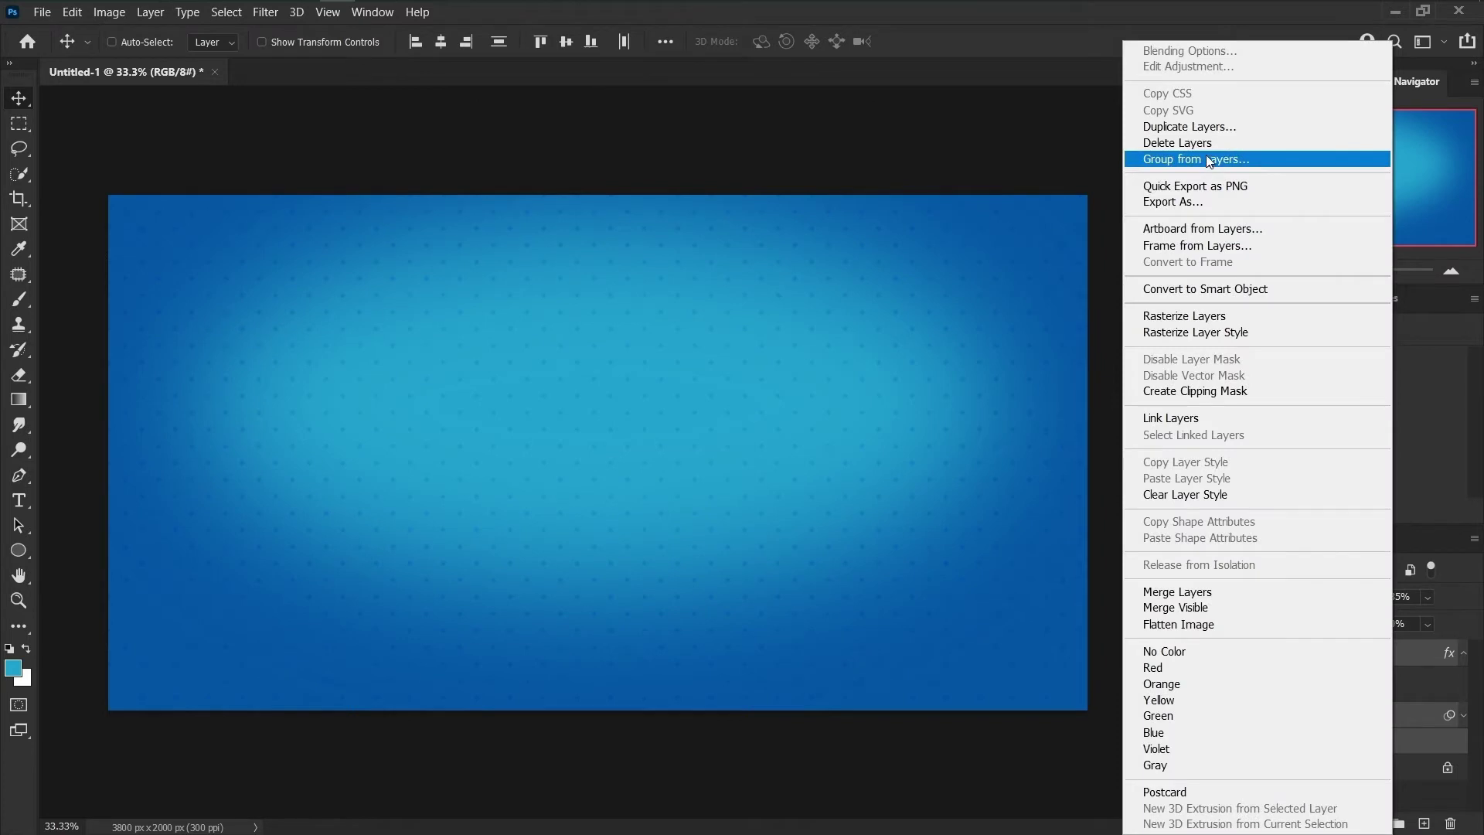
click(1434, 657)
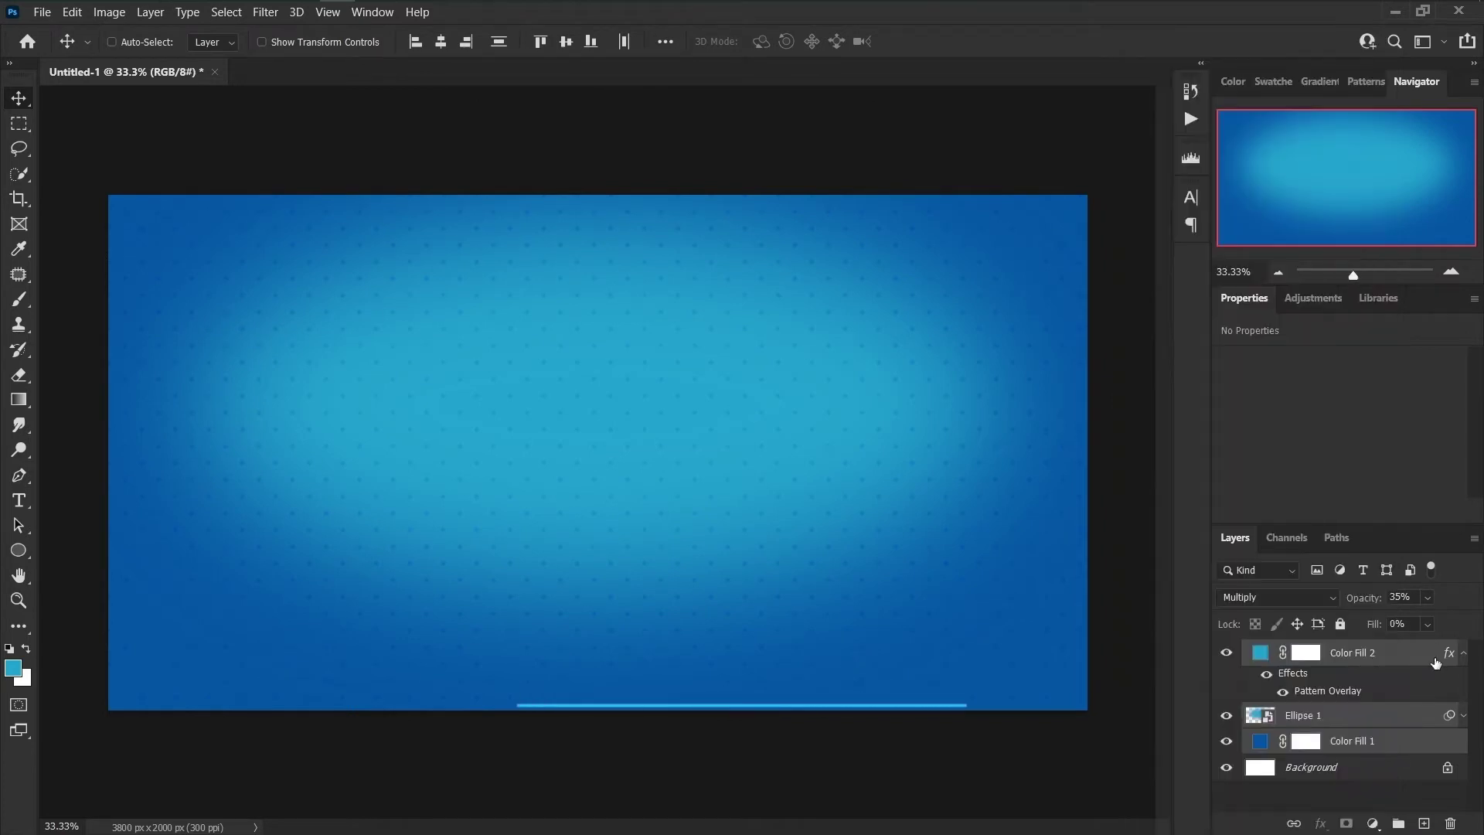
key(ctrl+g)
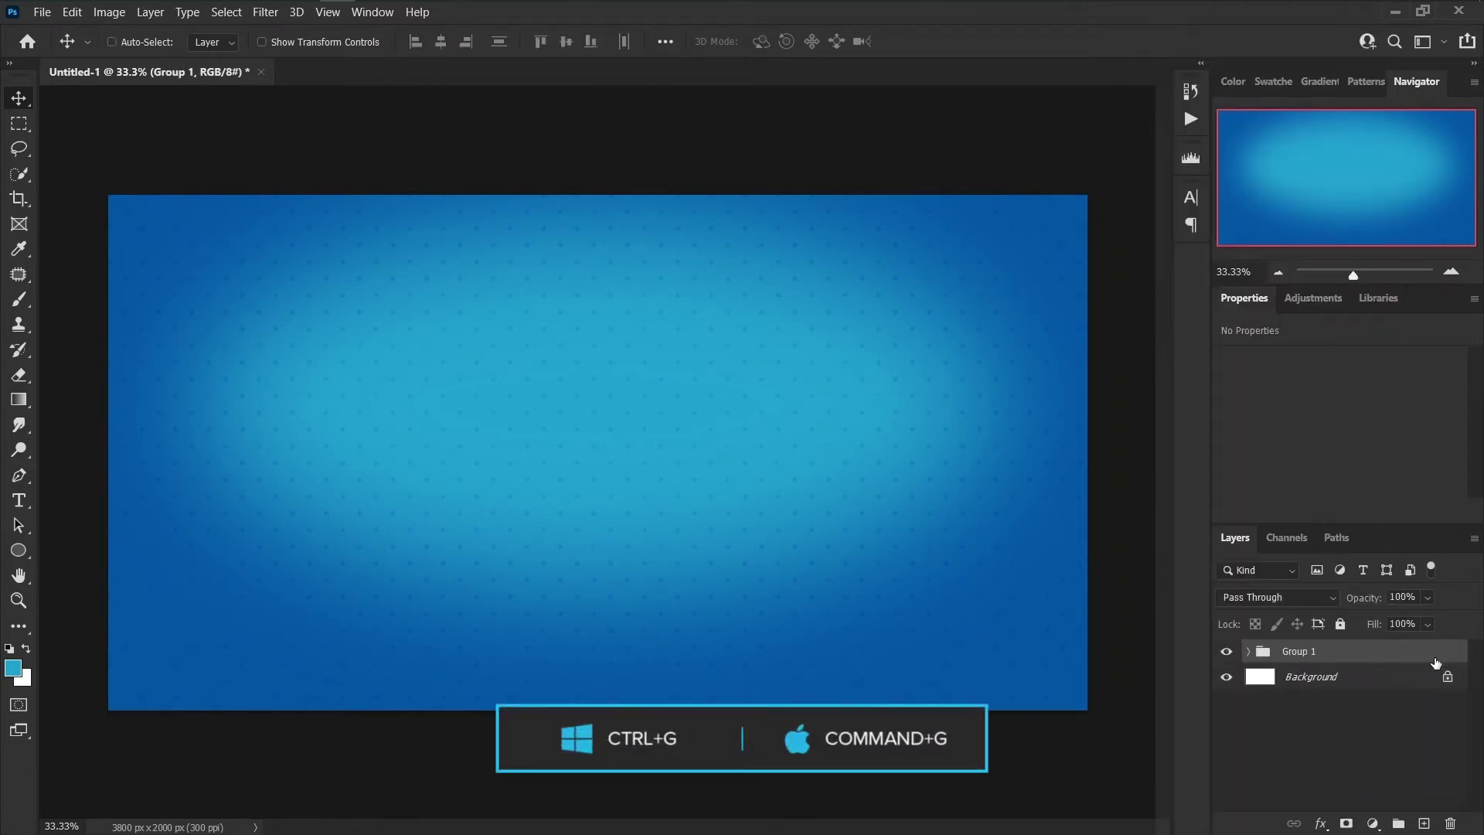
double_click(1309, 651)
text(Background)
key(Return)
click(15, 502)
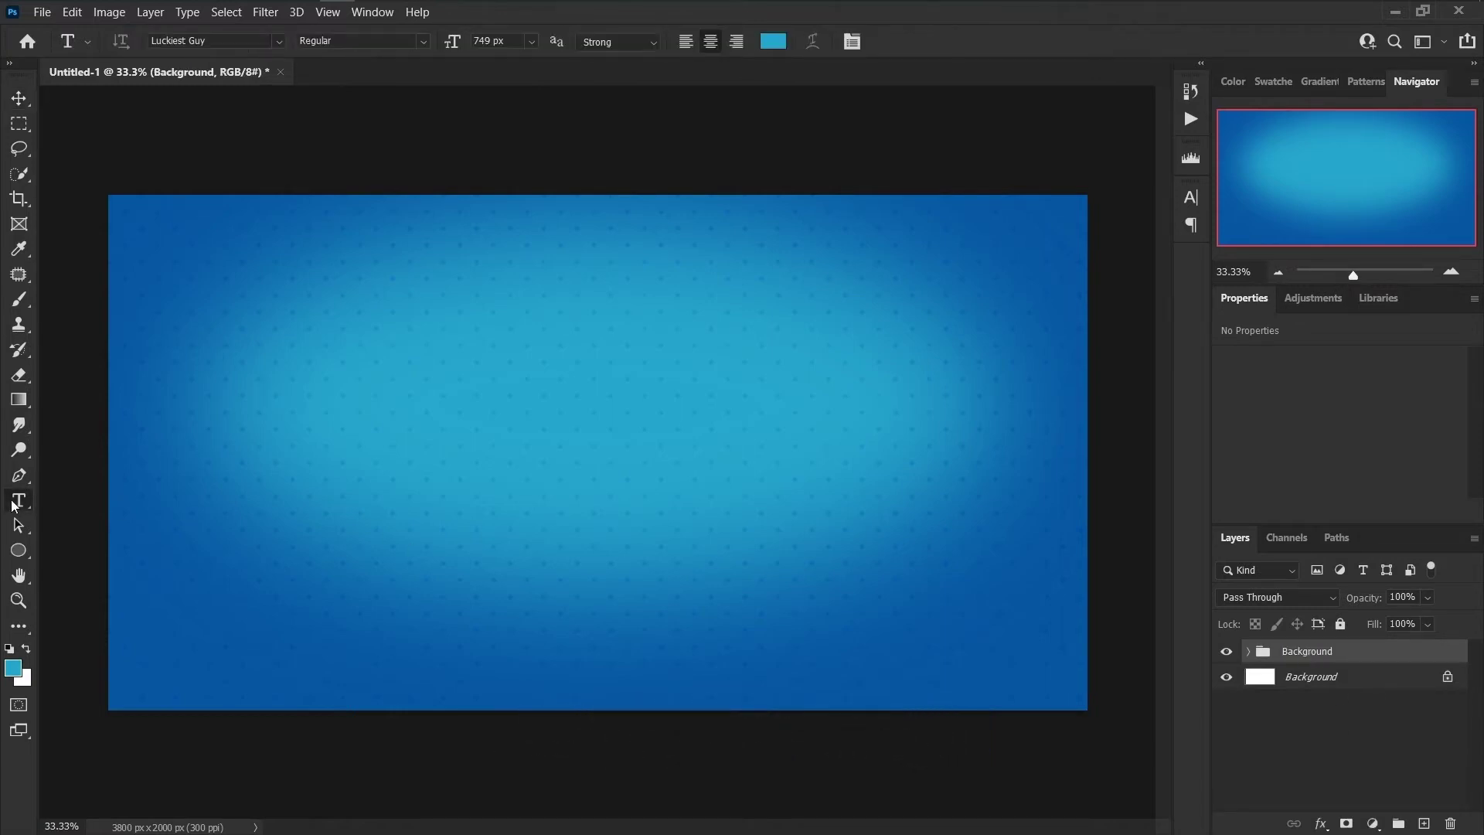
click(527, 452)
Type the title text and set its colour to black #000000.
text(PHOTOS)
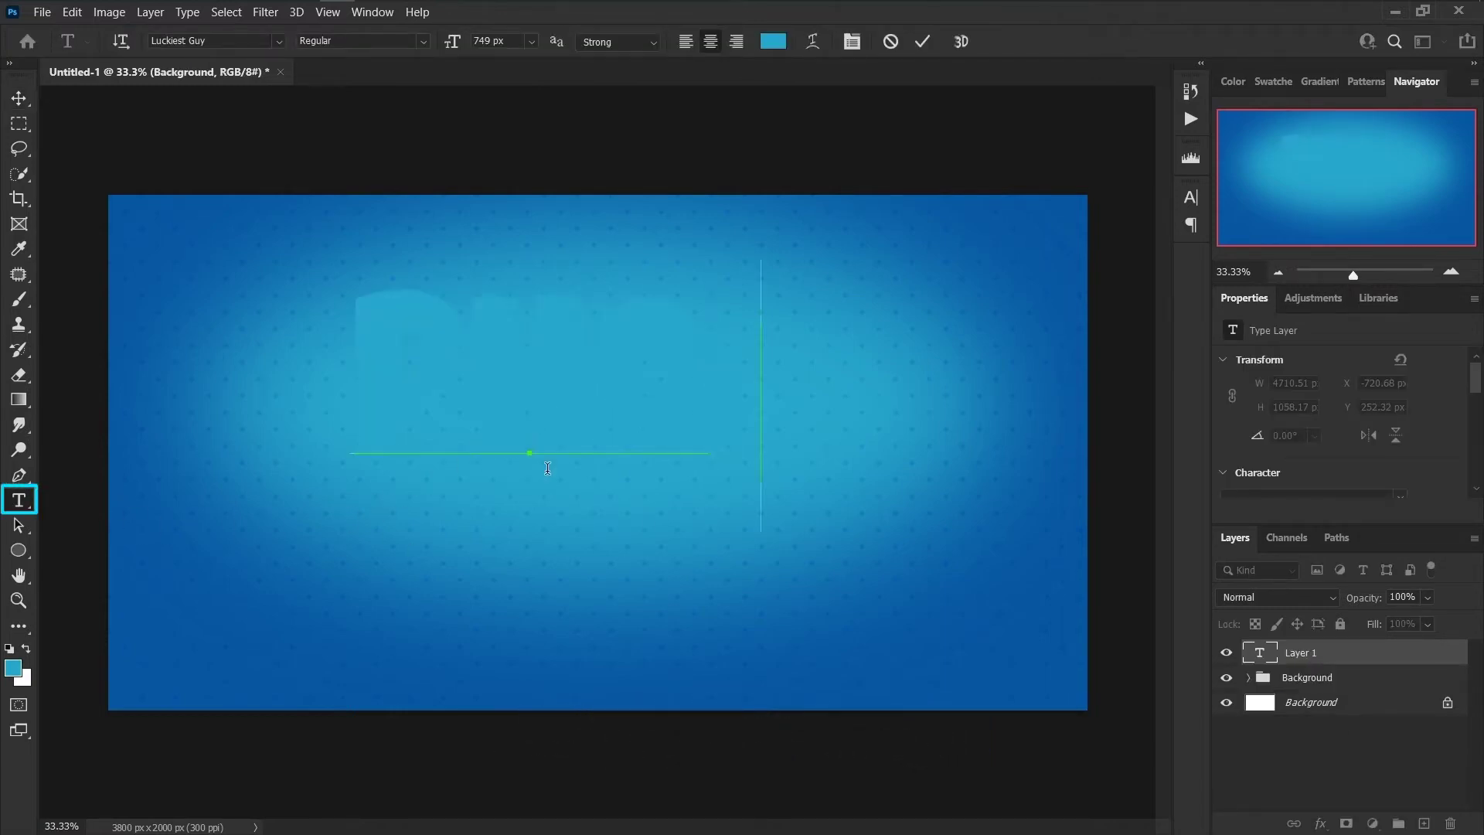
key(ctrl+a)
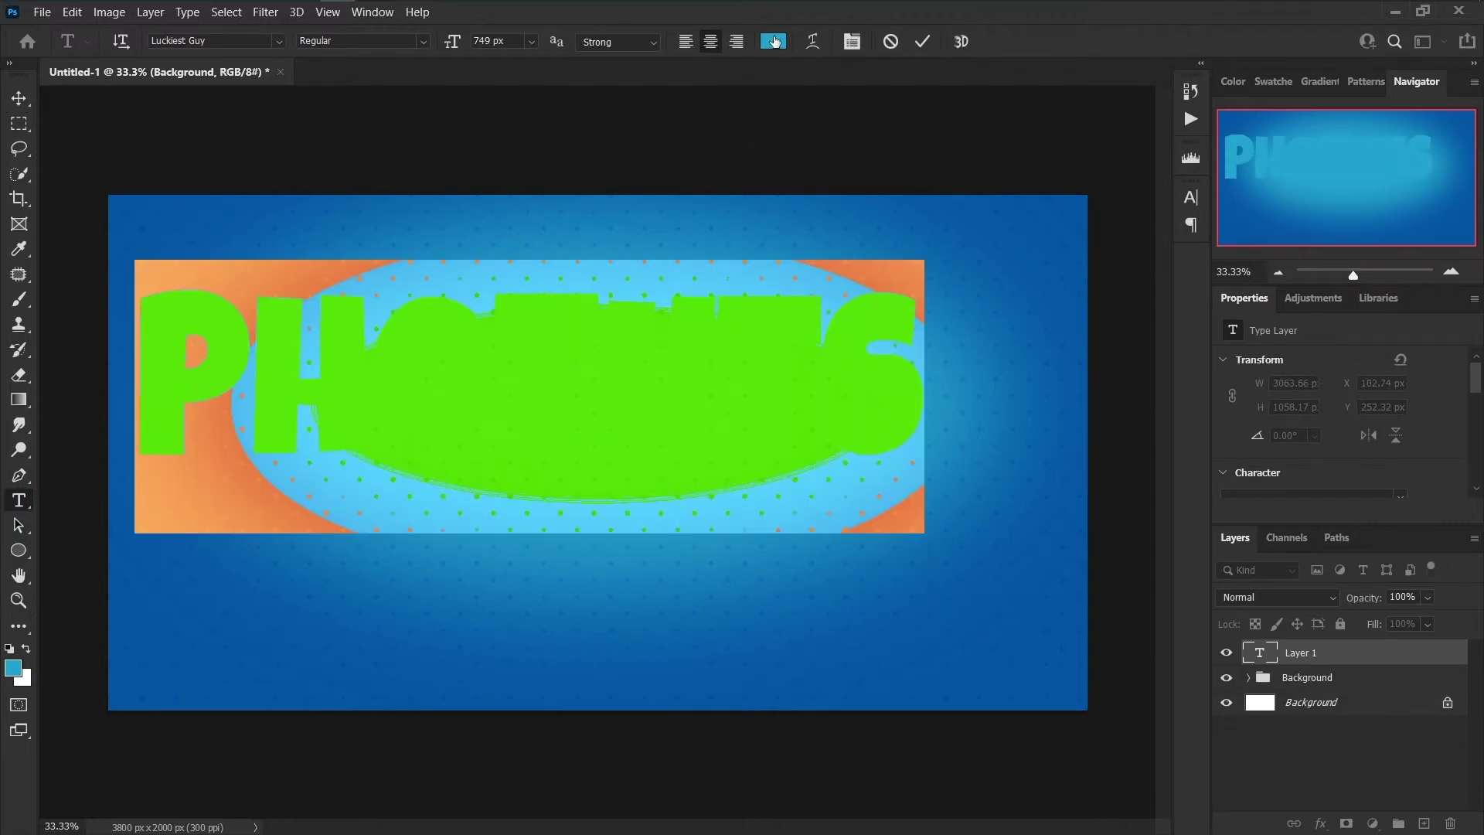
click(774, 41)
text(000000)
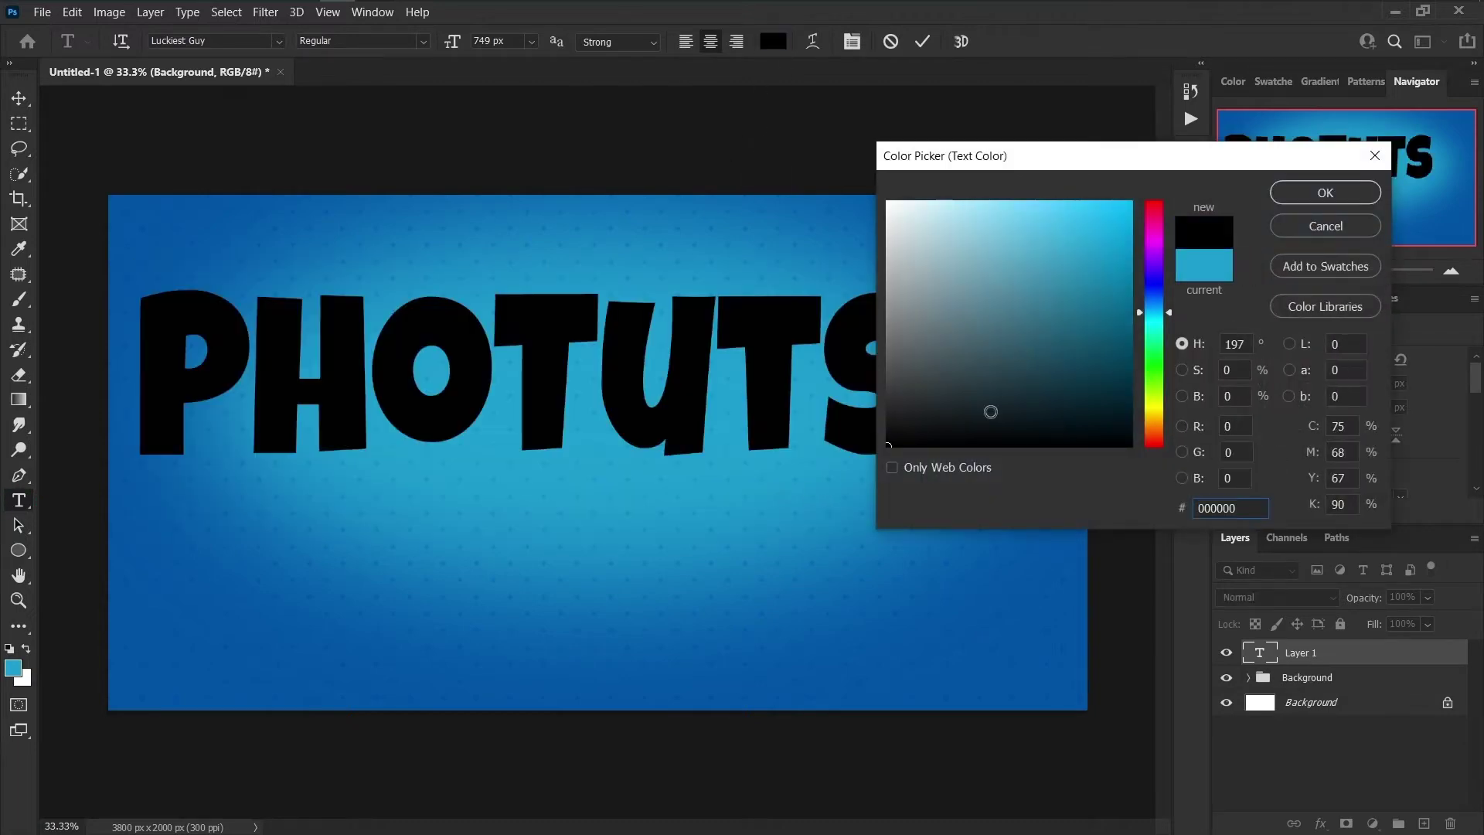
click(1279, 193)
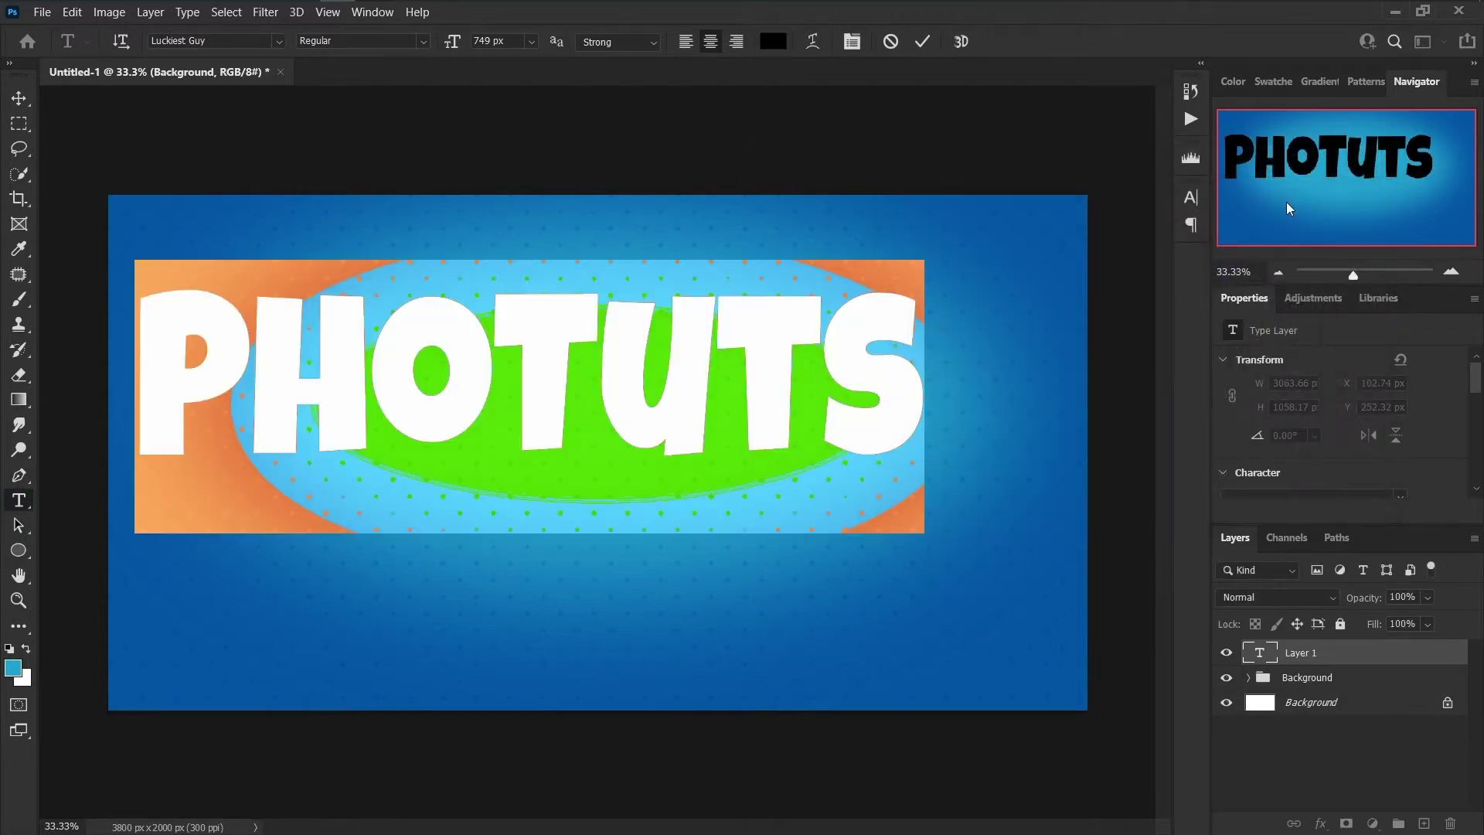
Set the title font to Joti One at 820 px and move it slightly lower.
click(252, 44)
text(Joti One)
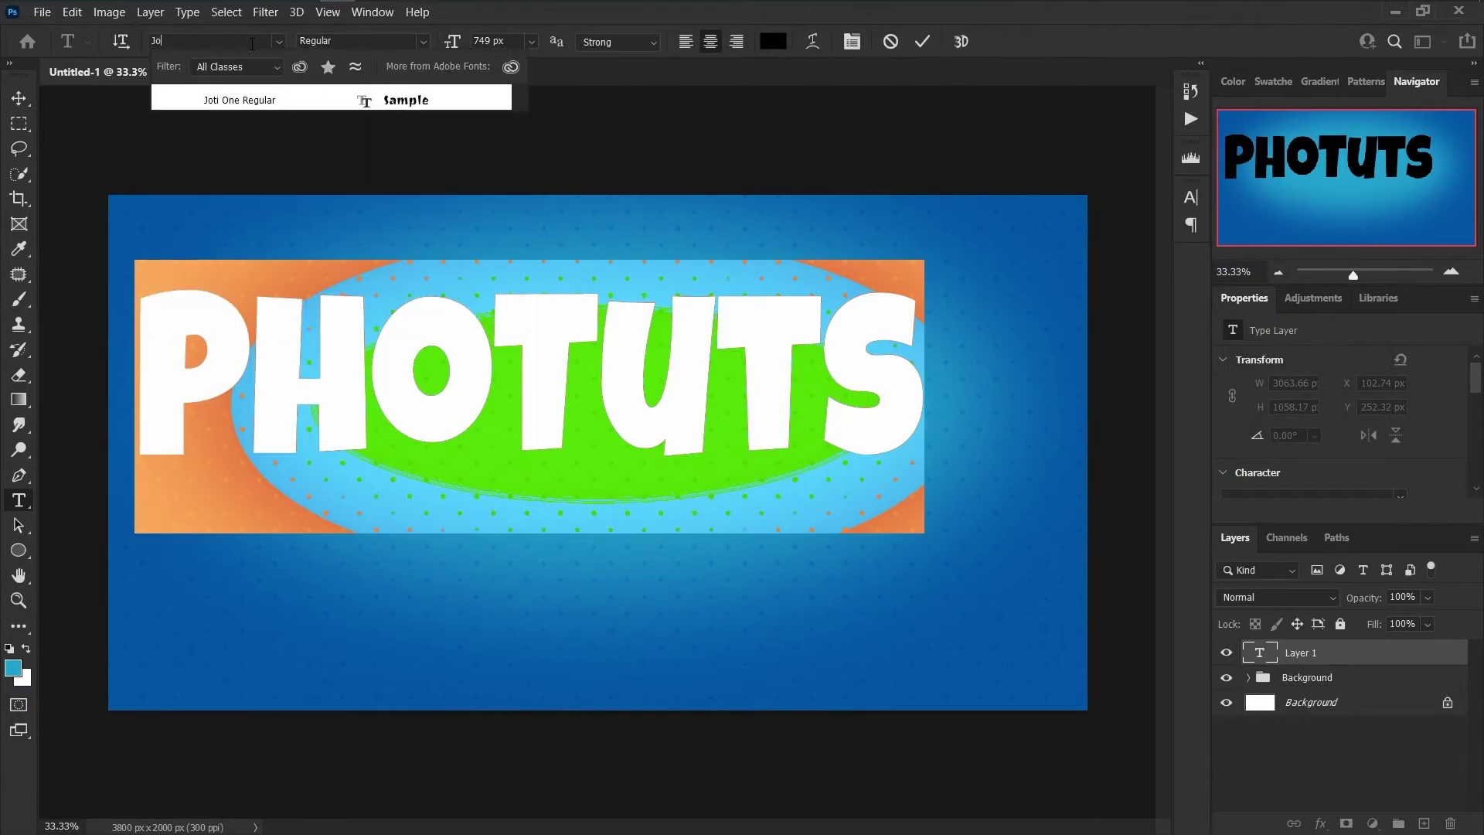
click(239, 100)
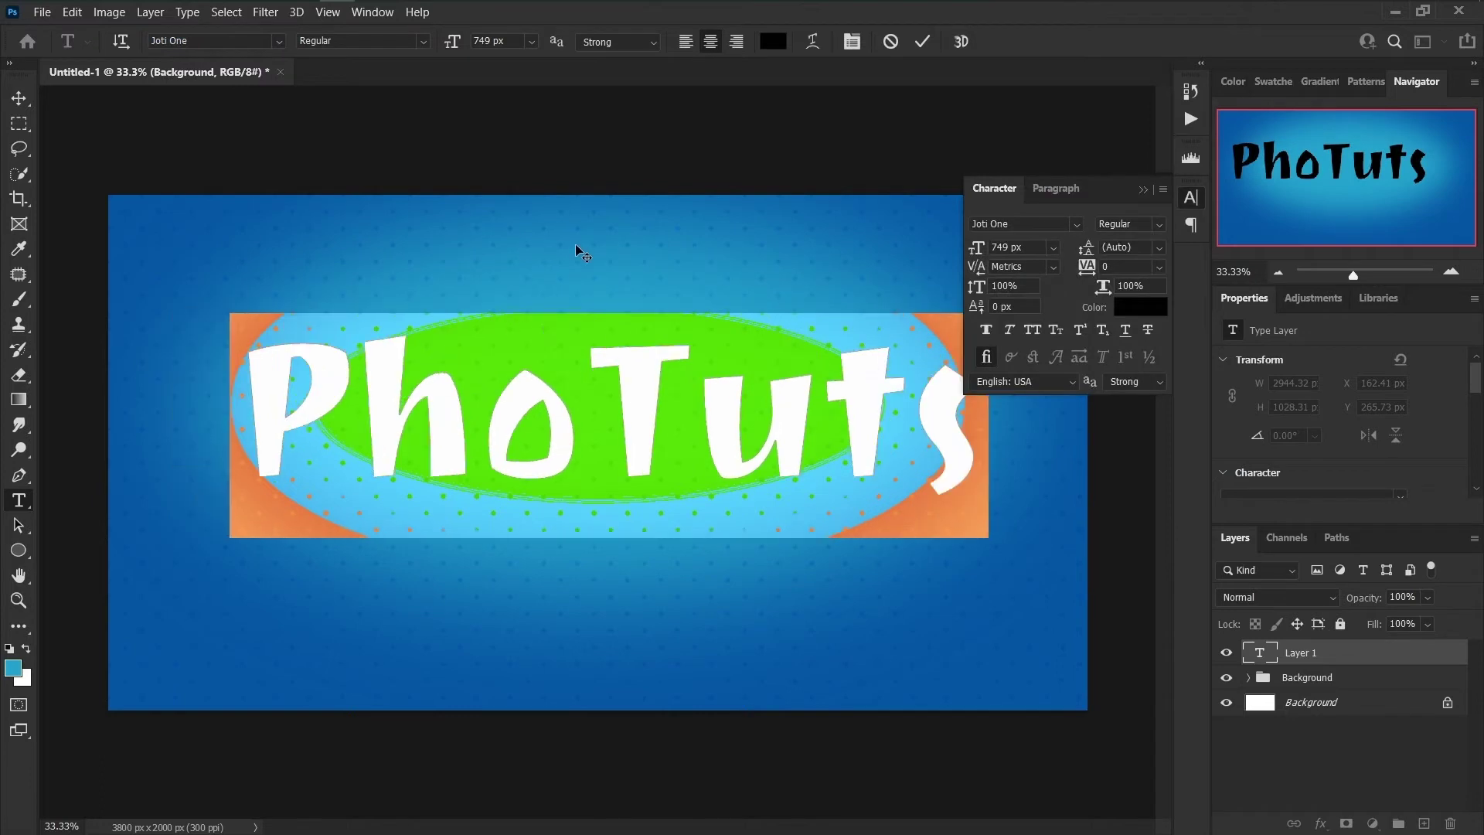
click(489, 41)
text(820)
key(Return)
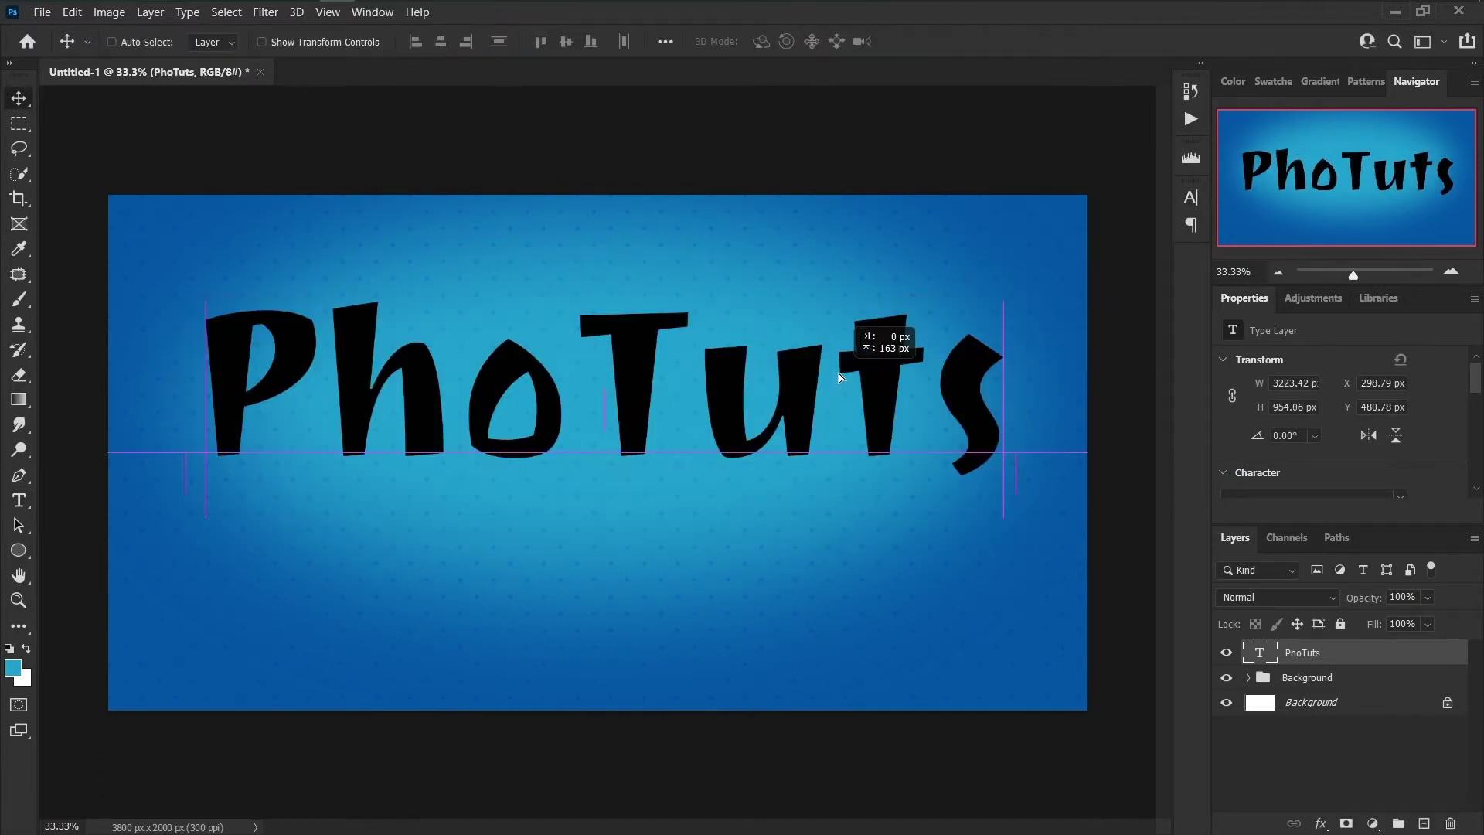
drag(841, 373, 841, 397)
key(ctrl+t)
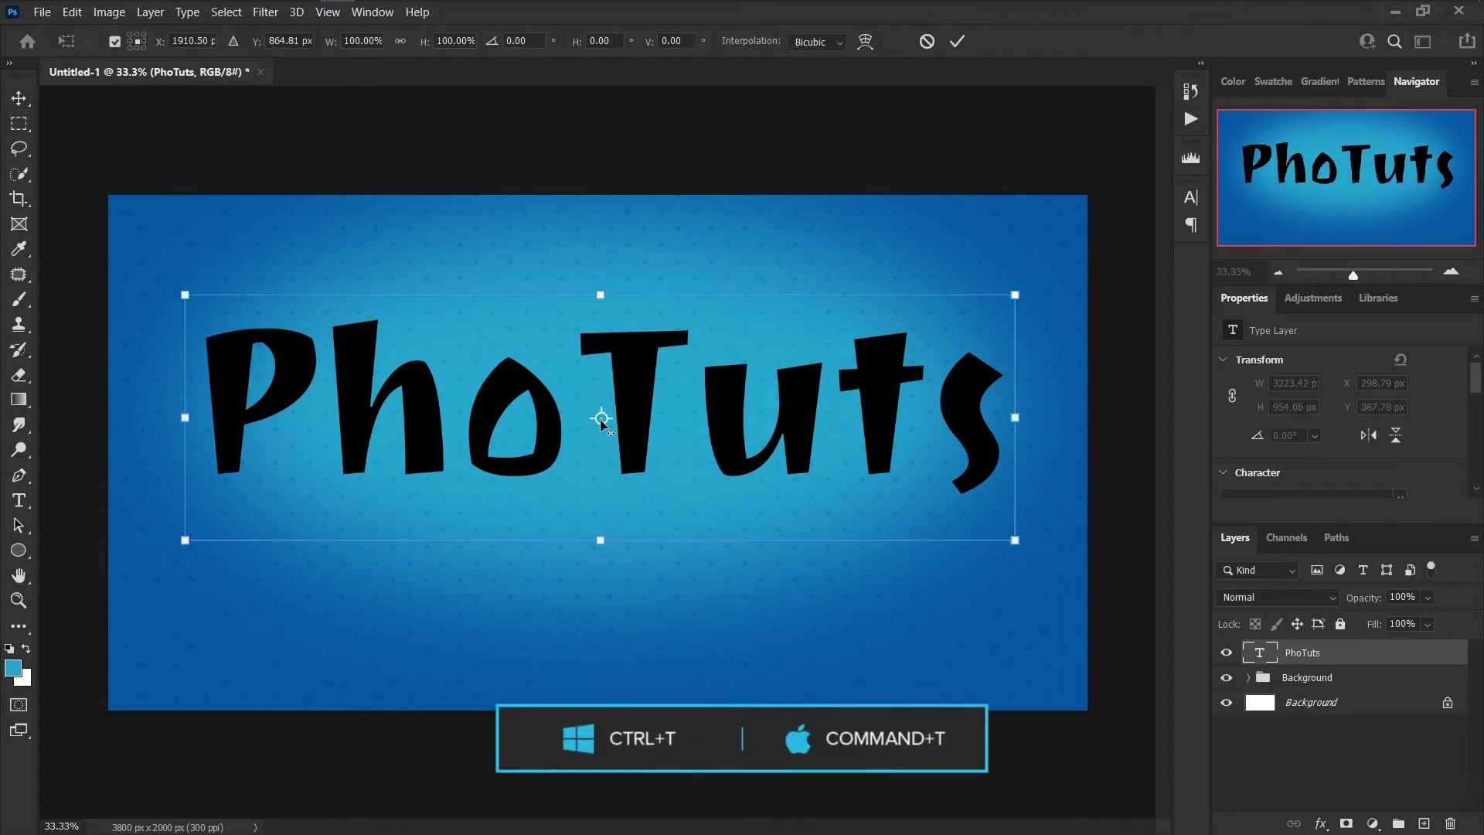
Lower the transform reference point and scale PhoTuts to 99.75% width and height.
drag(601, 419, 602, 483)
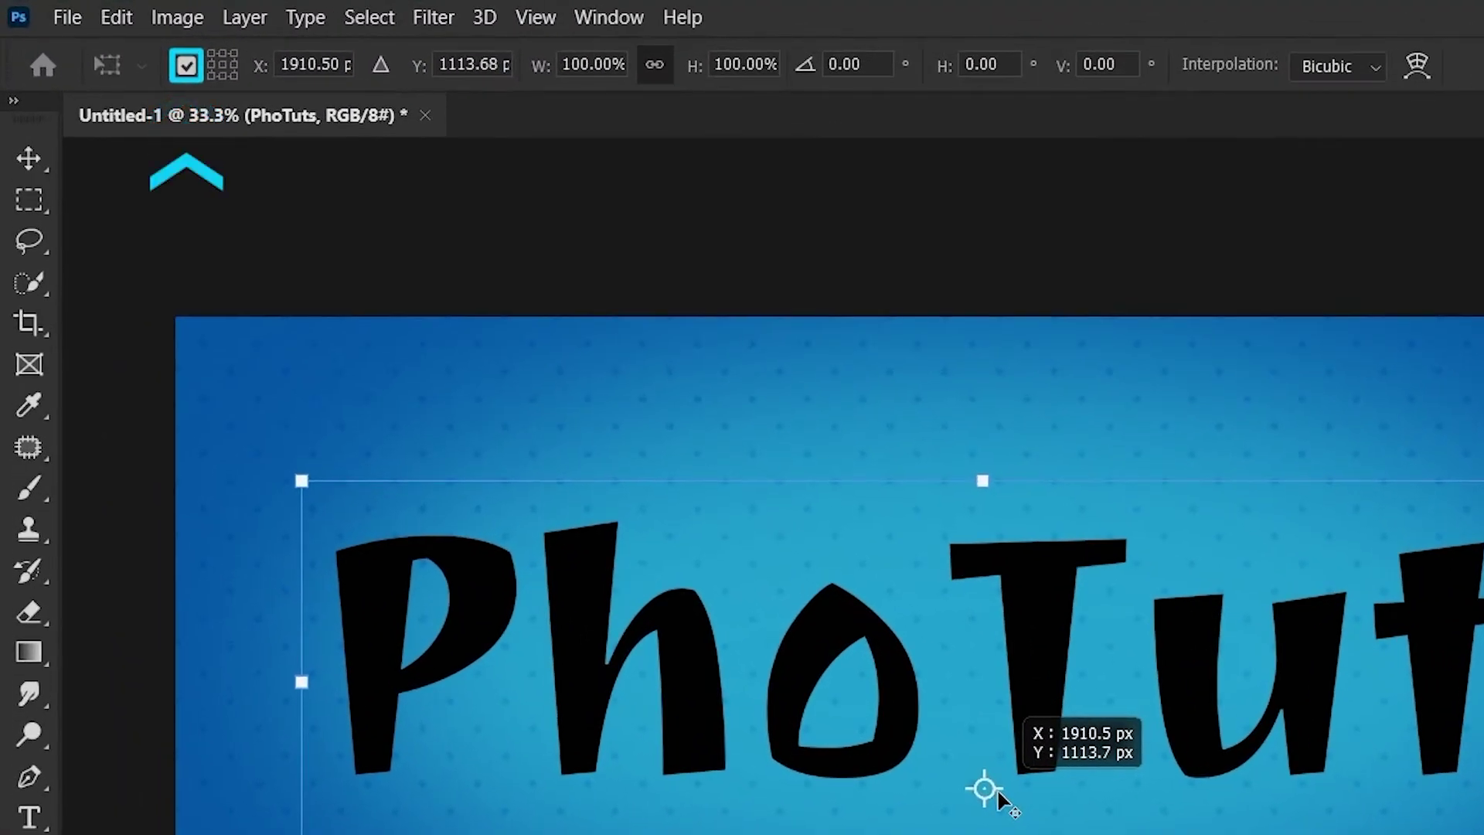
drag(997, 800, 995, 796)
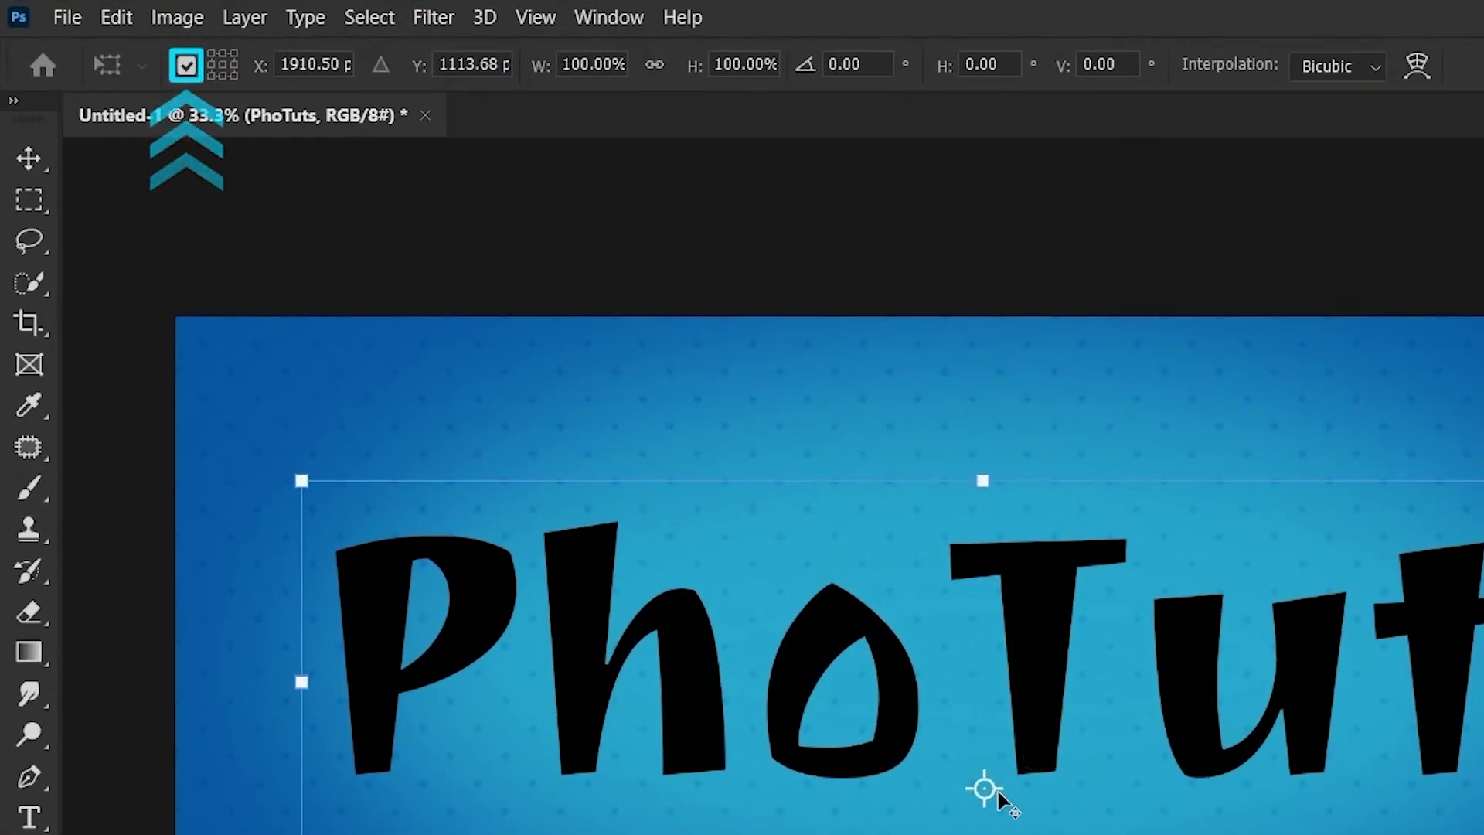
click(590, 64)
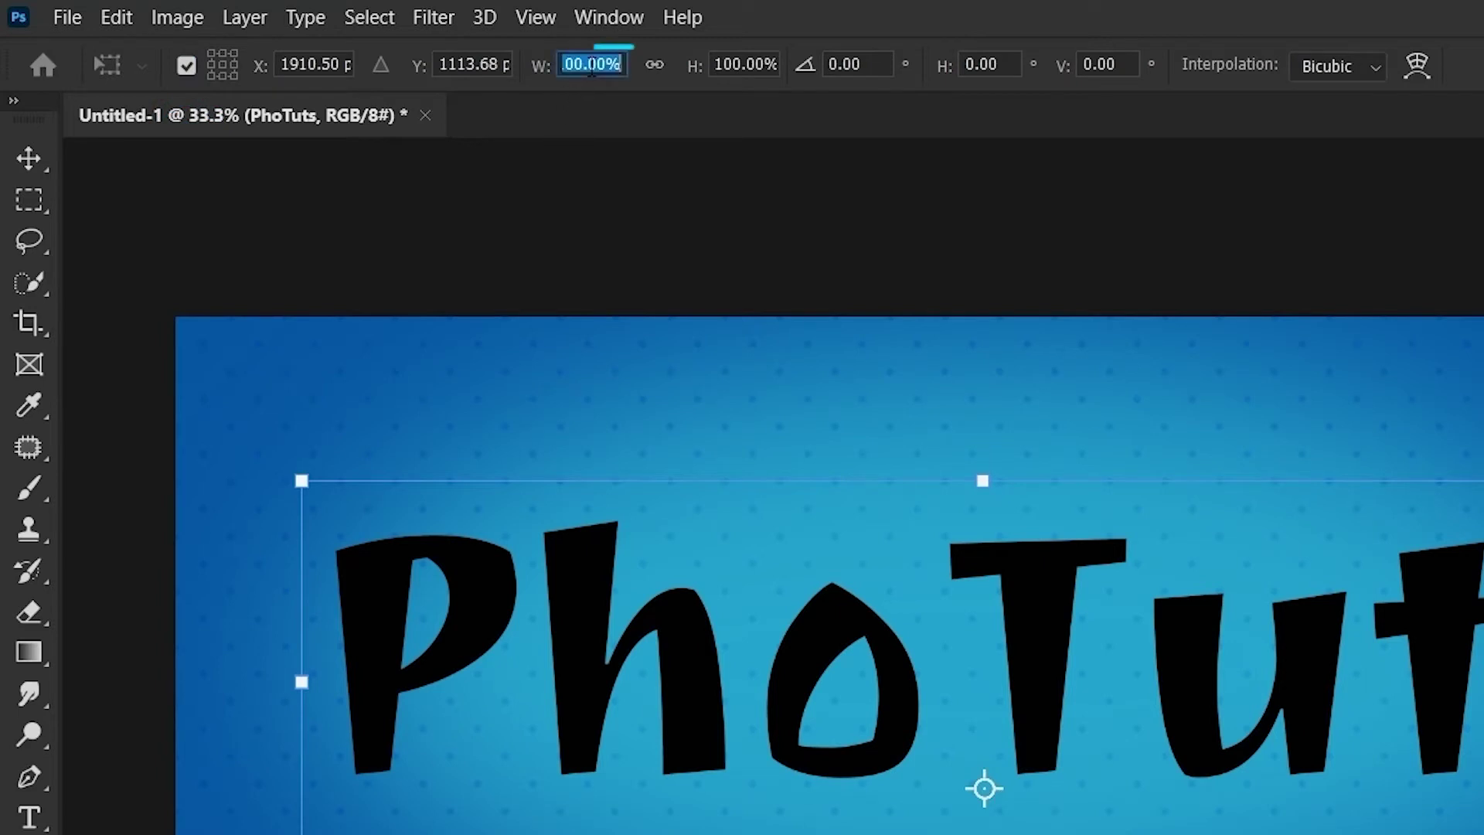
text(99.75)
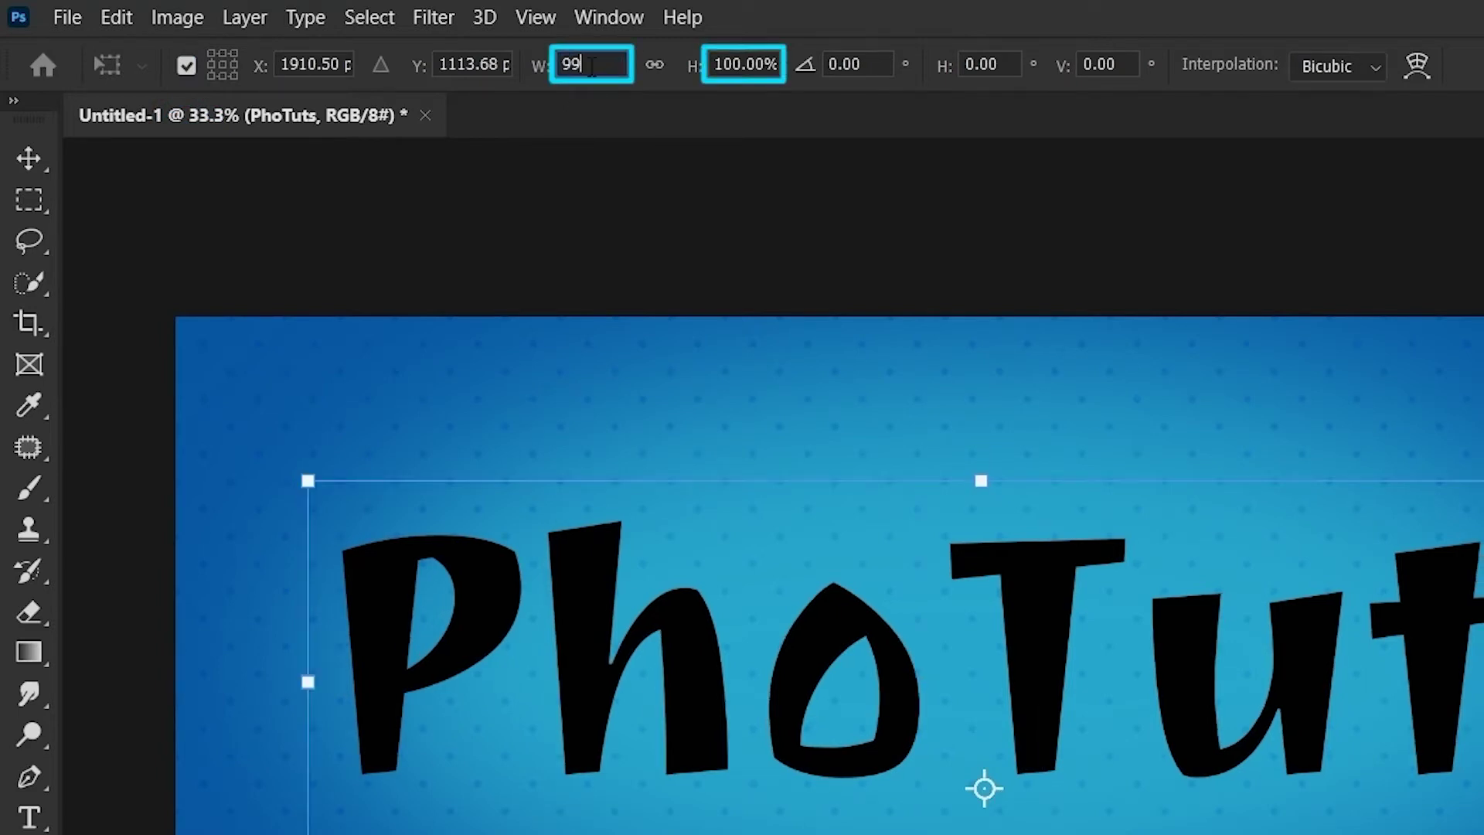
key(Return)
click(655, 64)
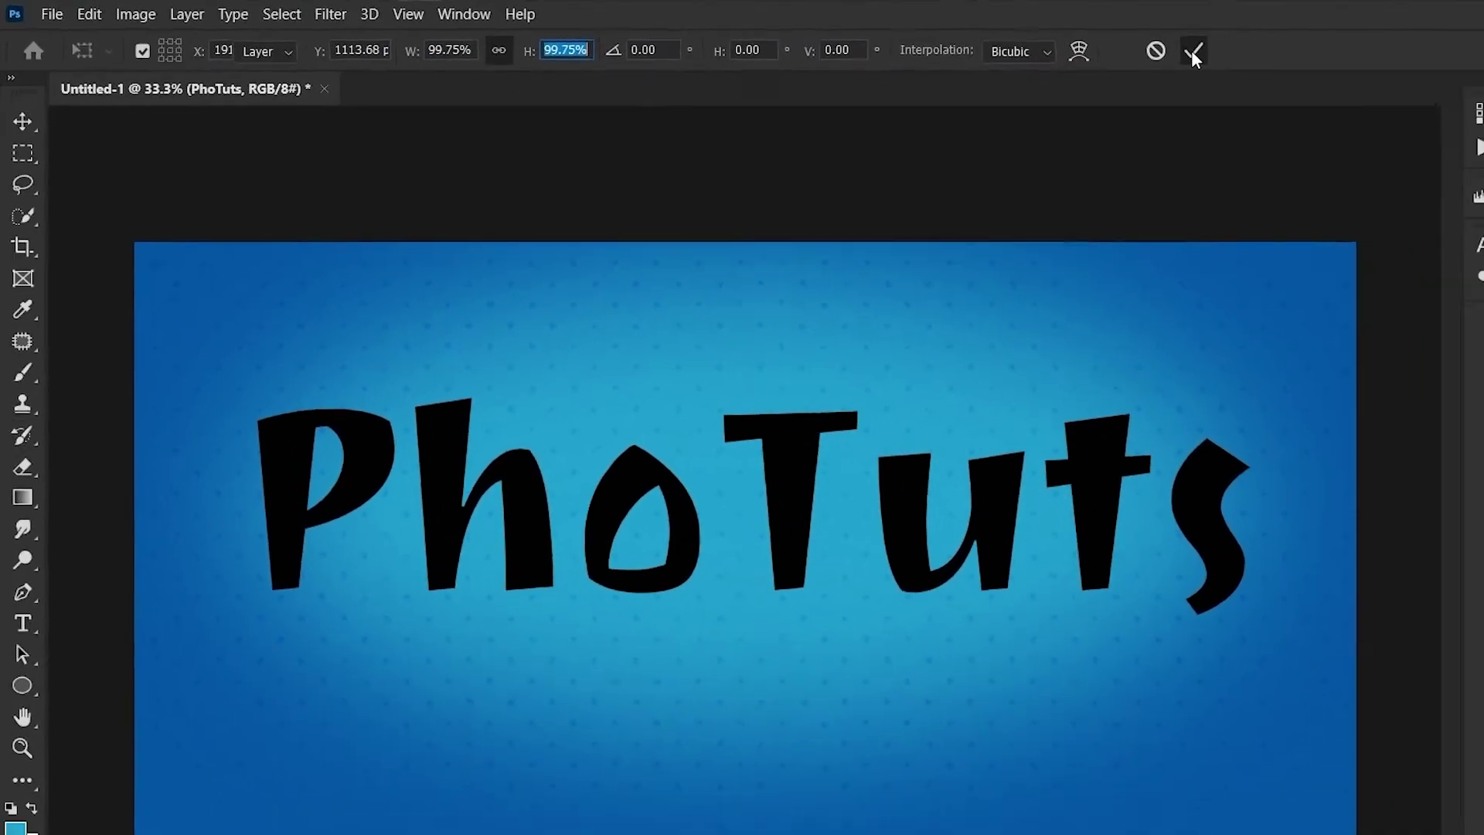
click(1483, 64)
Convert PhoTuts to a smart object and duplicate it as a layer named Effect 1.
right_click(1352, 656)
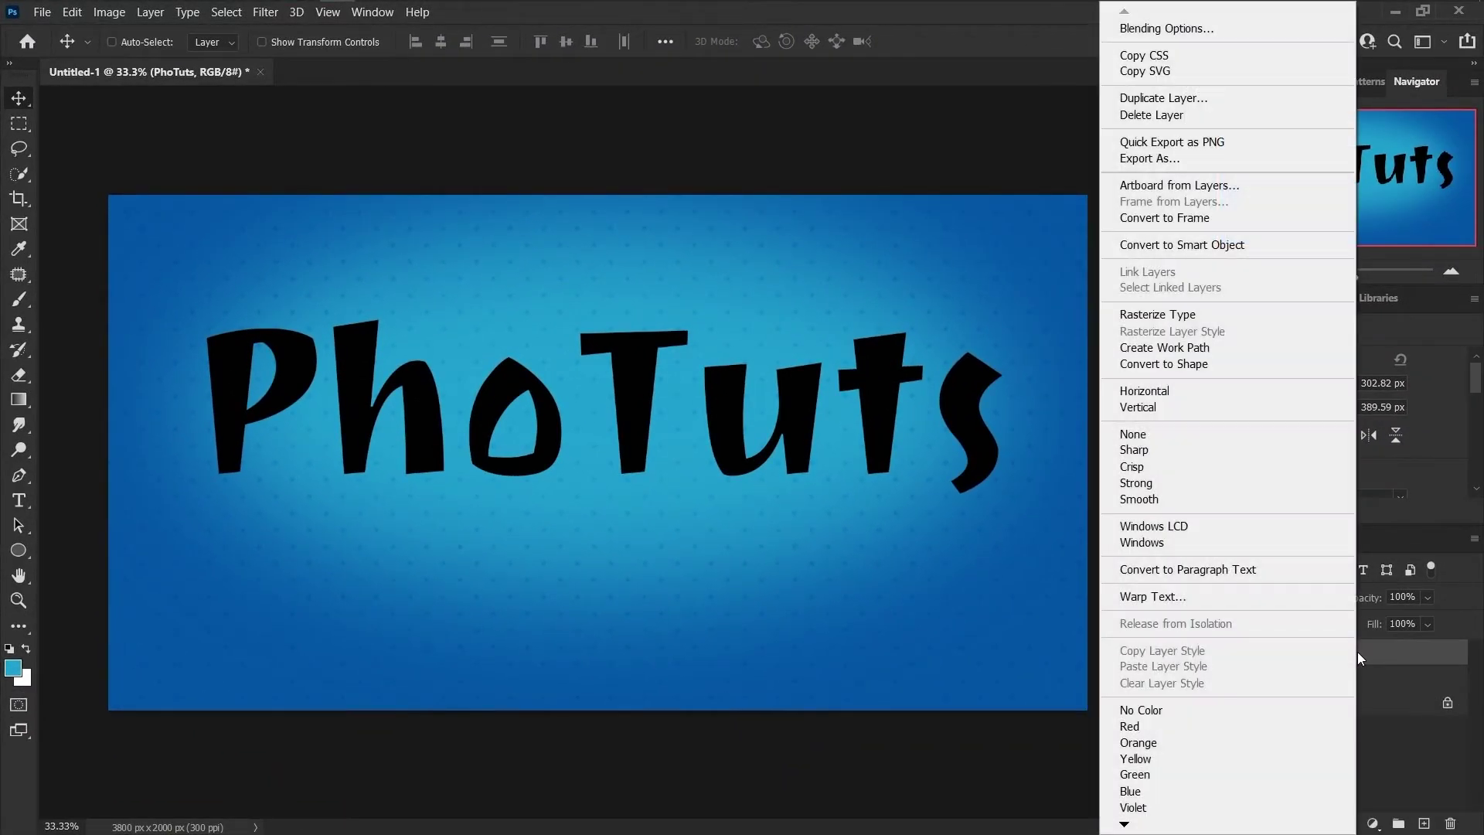
click(1203, 245)
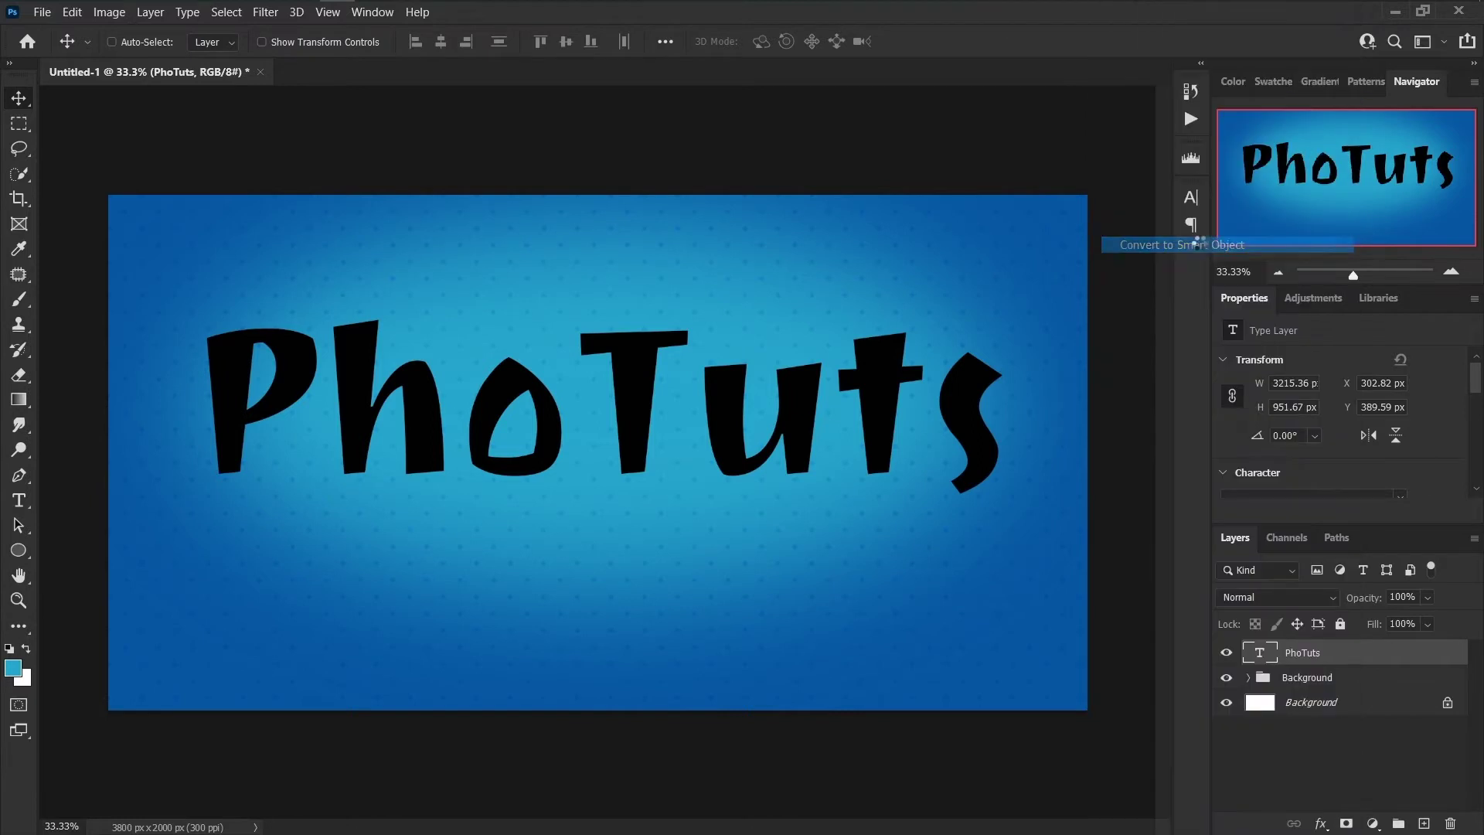
drag(1394, 655, 1425, 821)
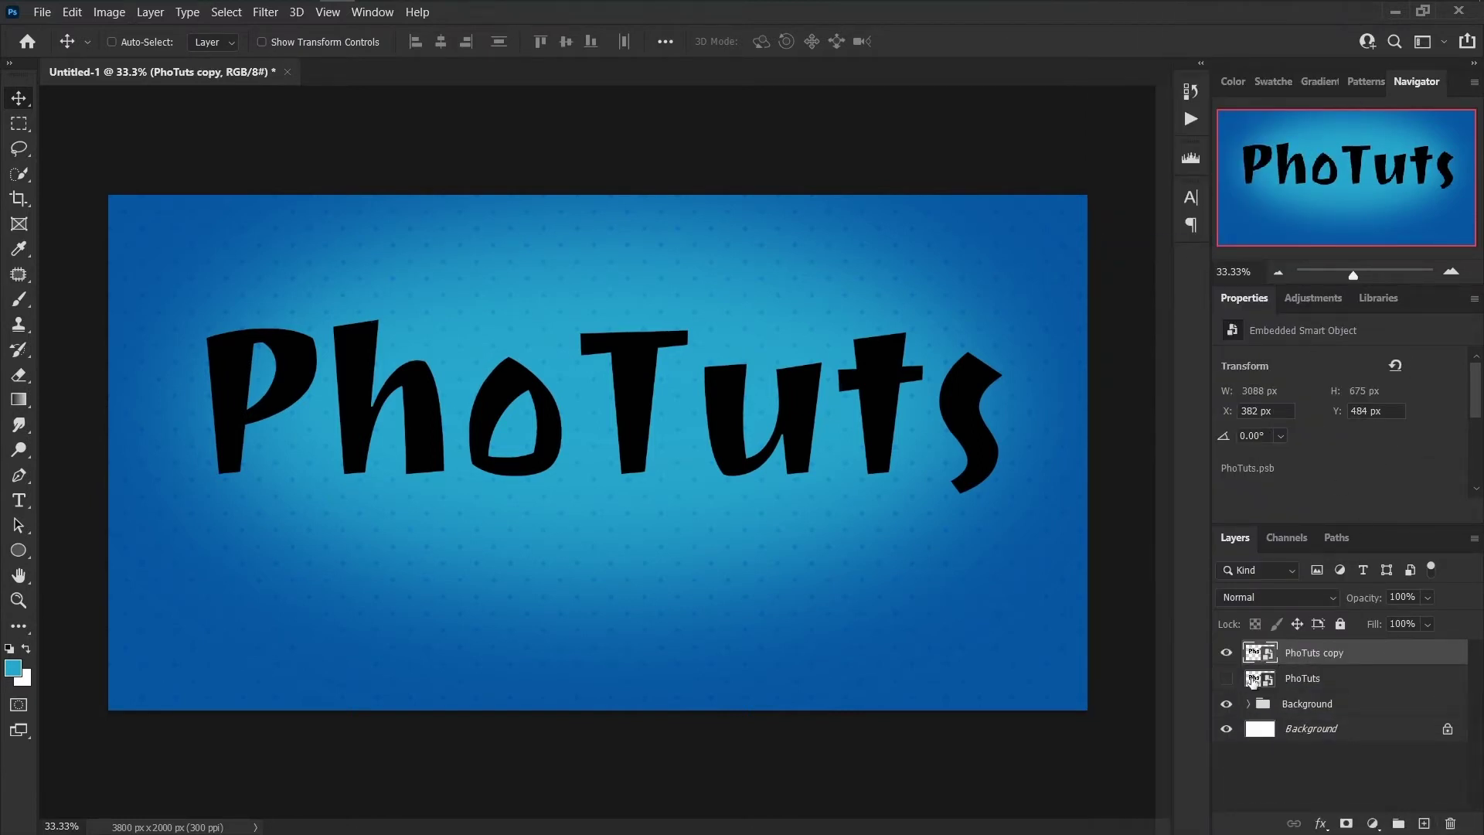
double_click(1331, 654)
text(Effect 1)
key(Return)
Reduce the Effect 1 layer's fill to 0%.
click(1428, 625)
drag(1453, 646, 1314, 647)
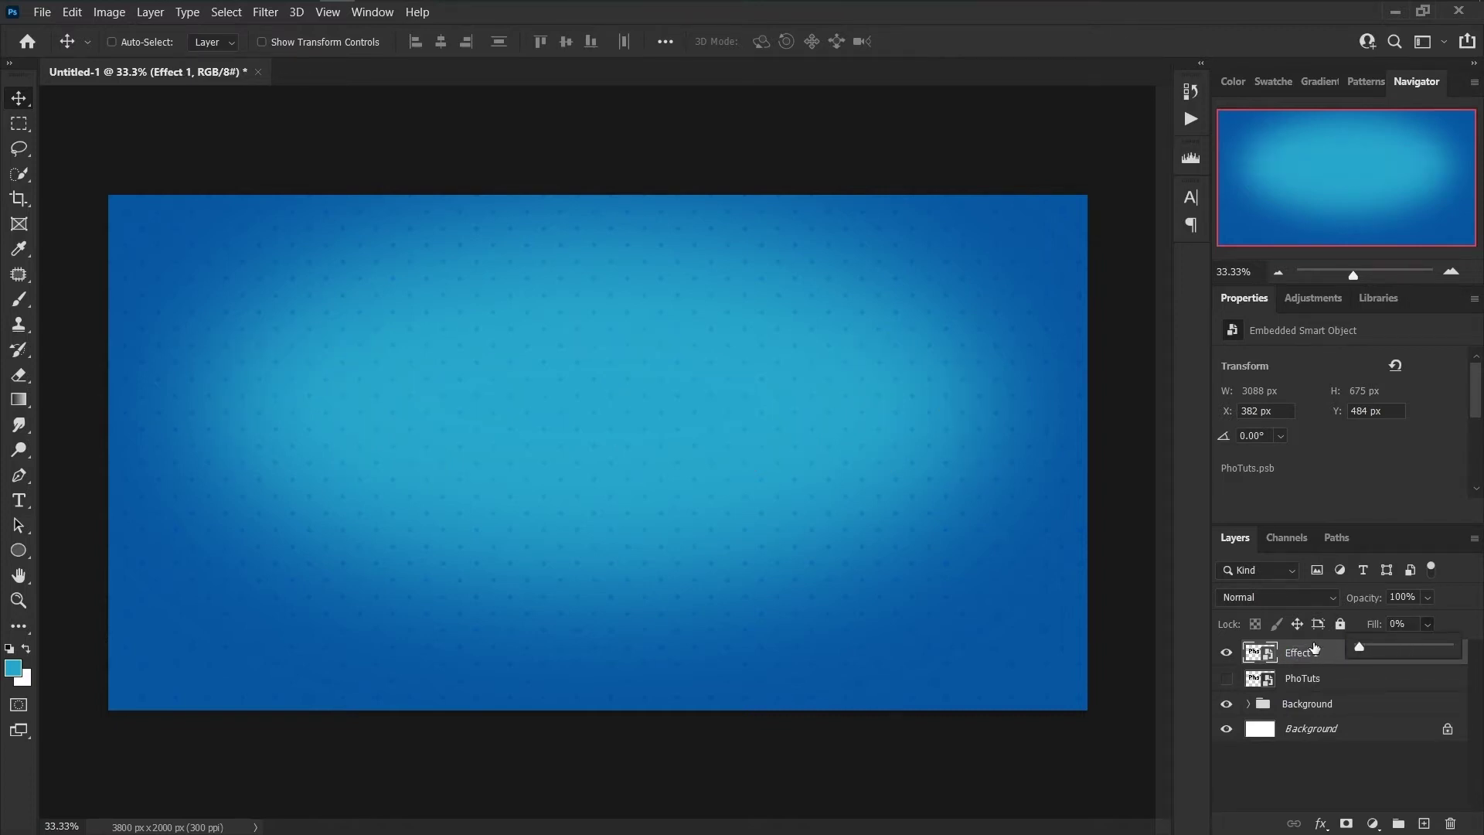
click(1331, 655)
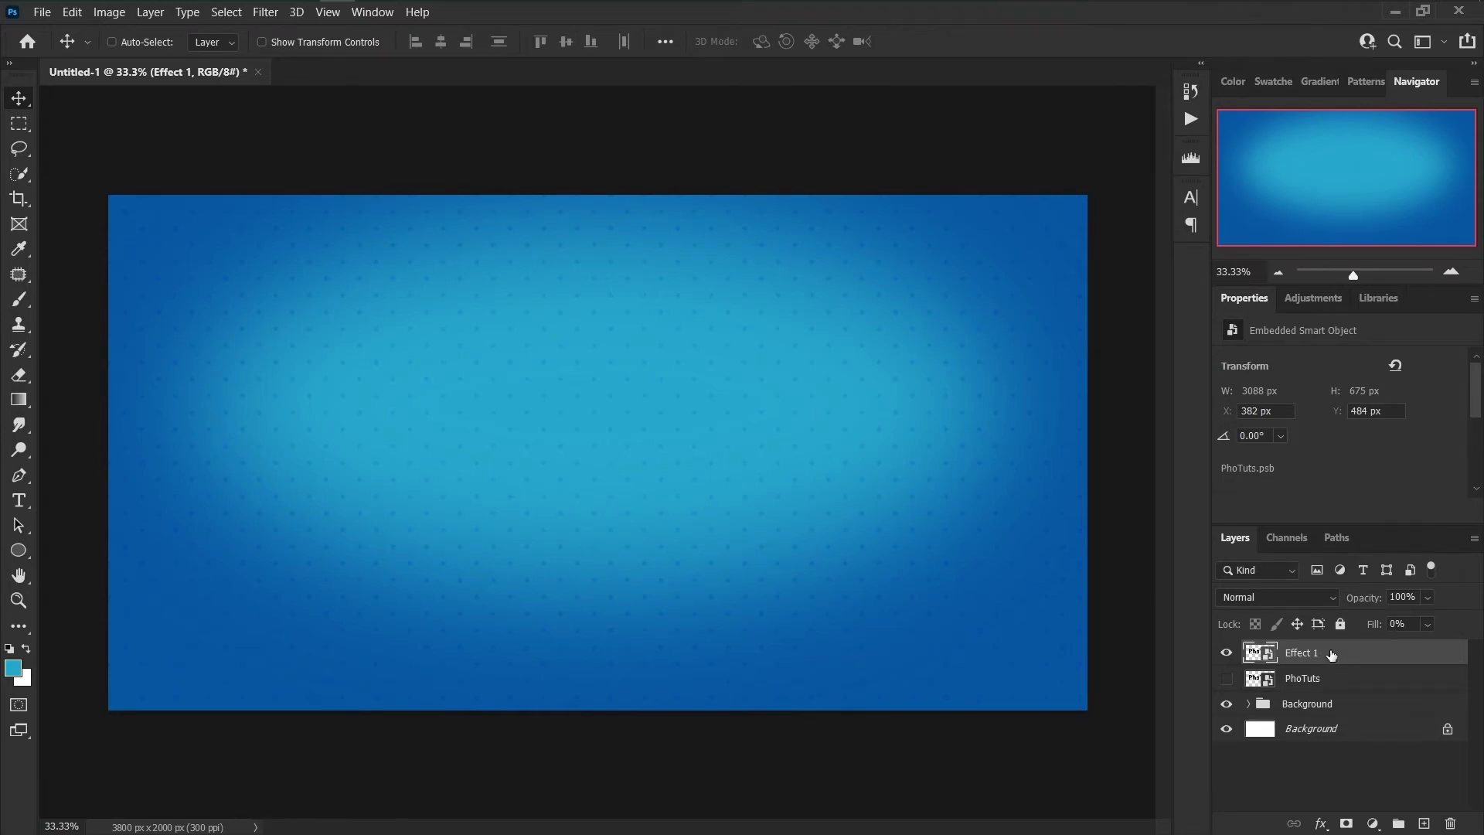
double_click(1331, 654)
Enable a default Gradient Overlay on Effect 1 and set its left stop to orange fd7121.
click(564, 331)
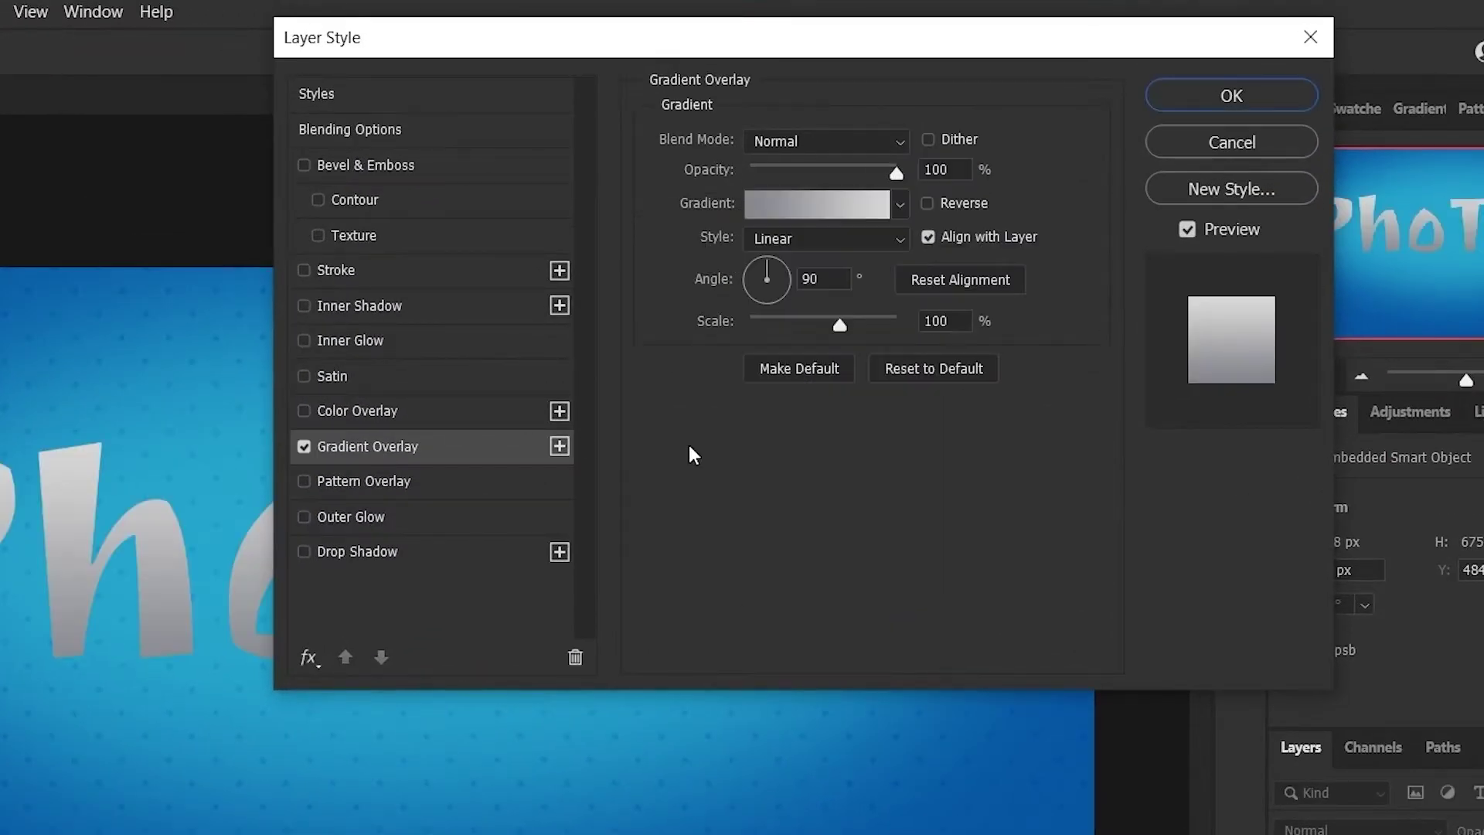
click(976, 372)
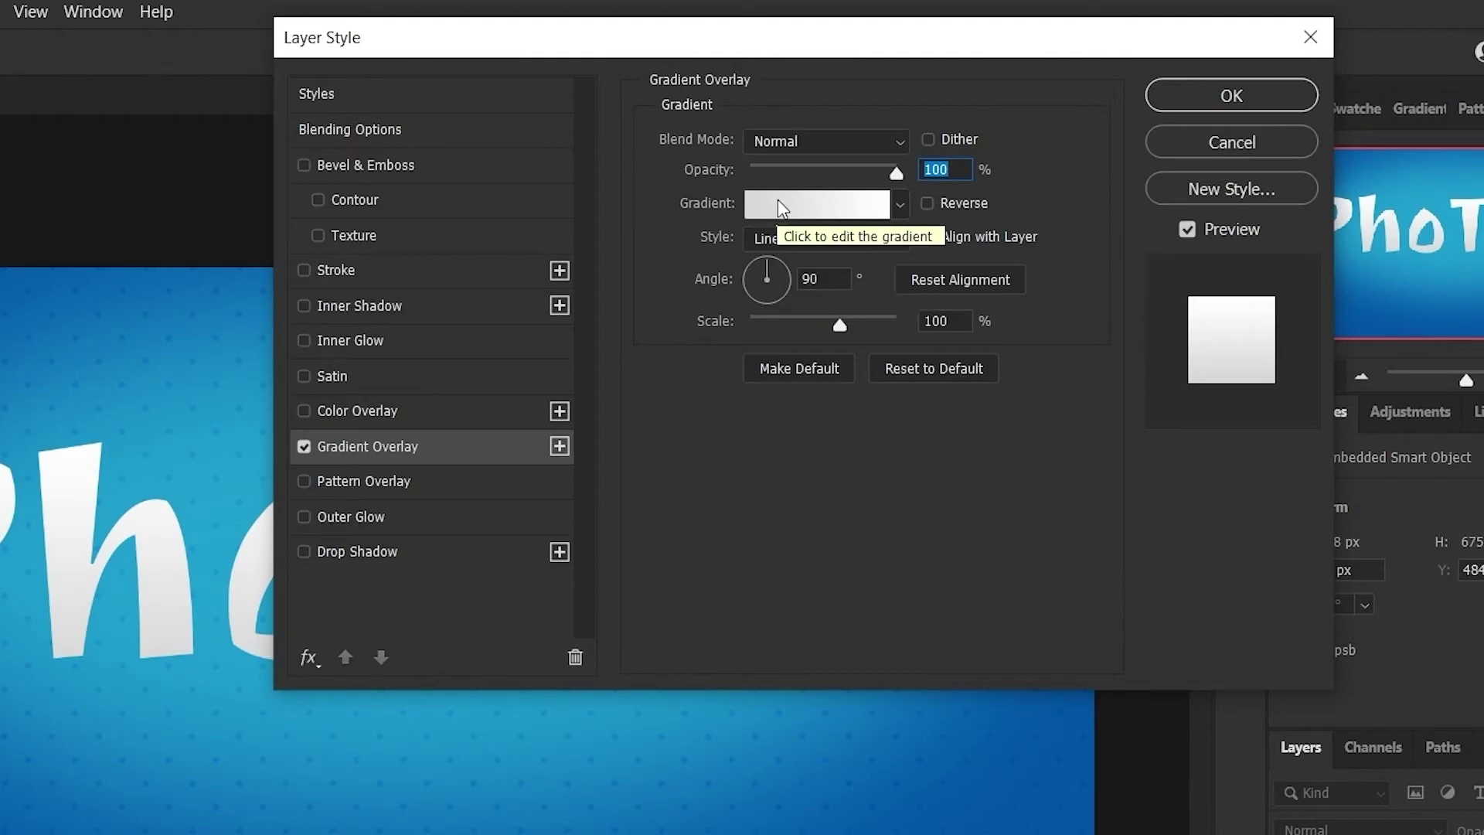
click(780, 202)
click(972, 469)
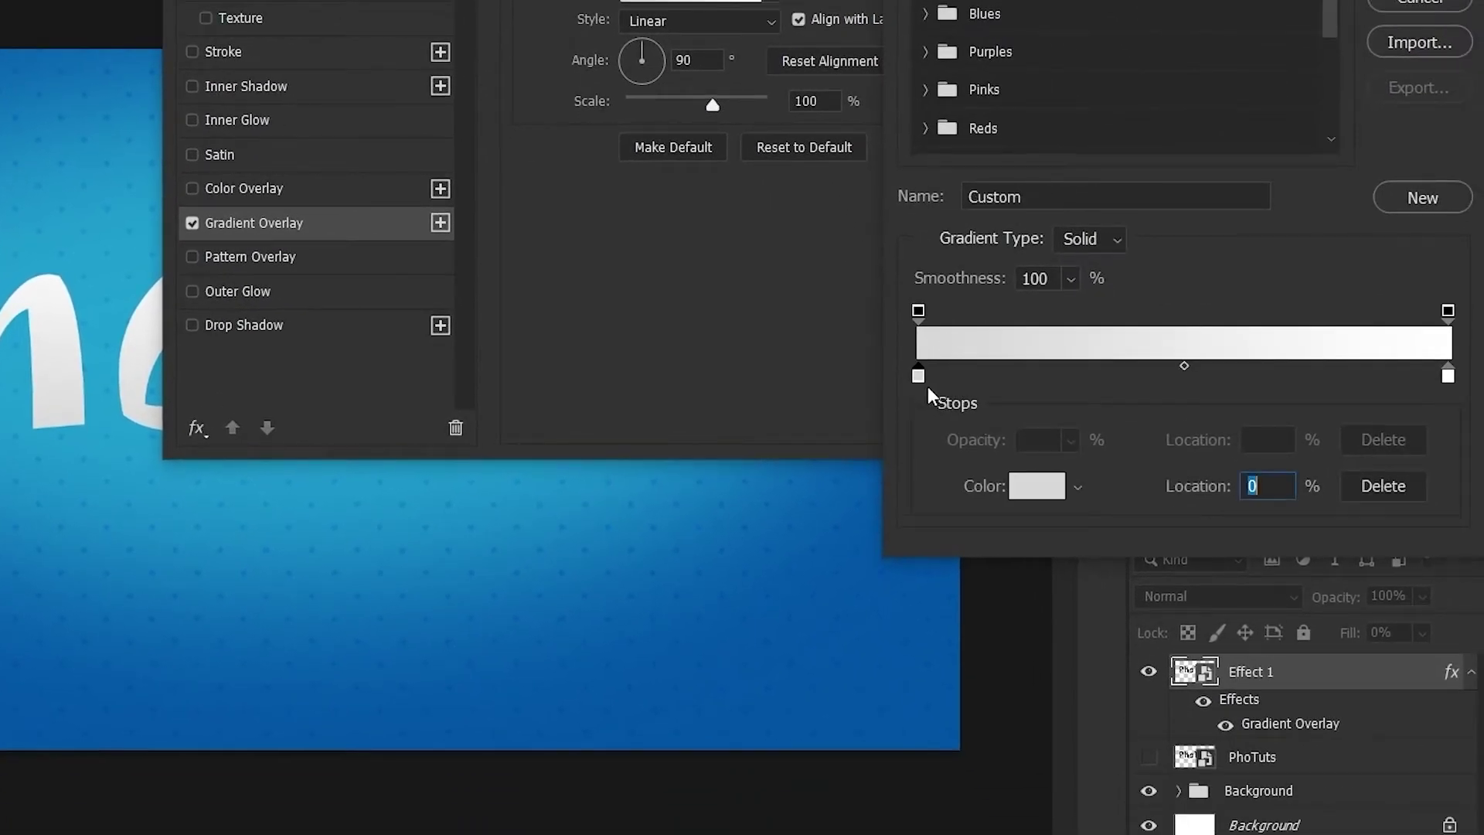
click(1032, 498)
text(fd7121)
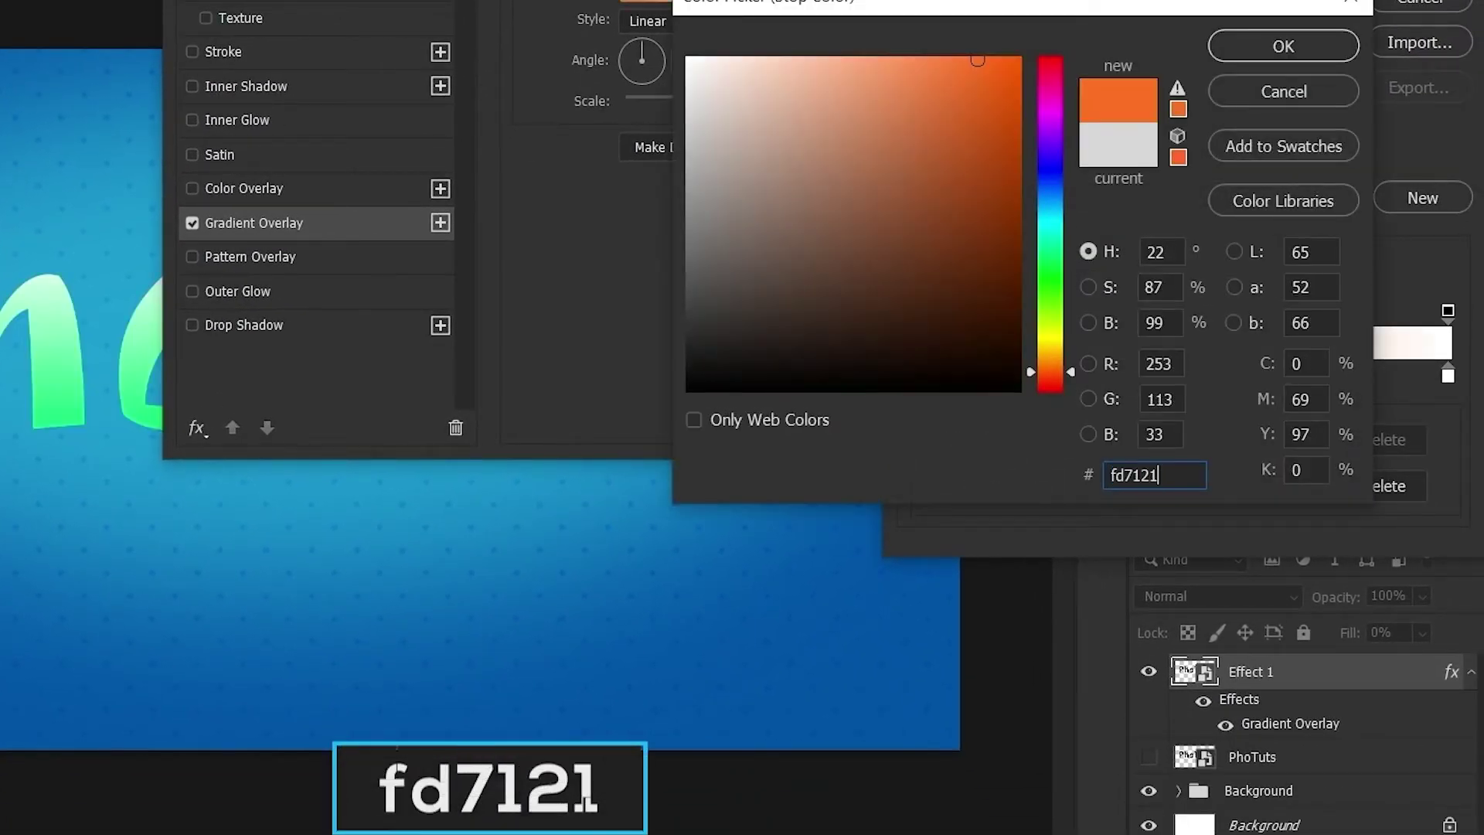
click(1279, 47)
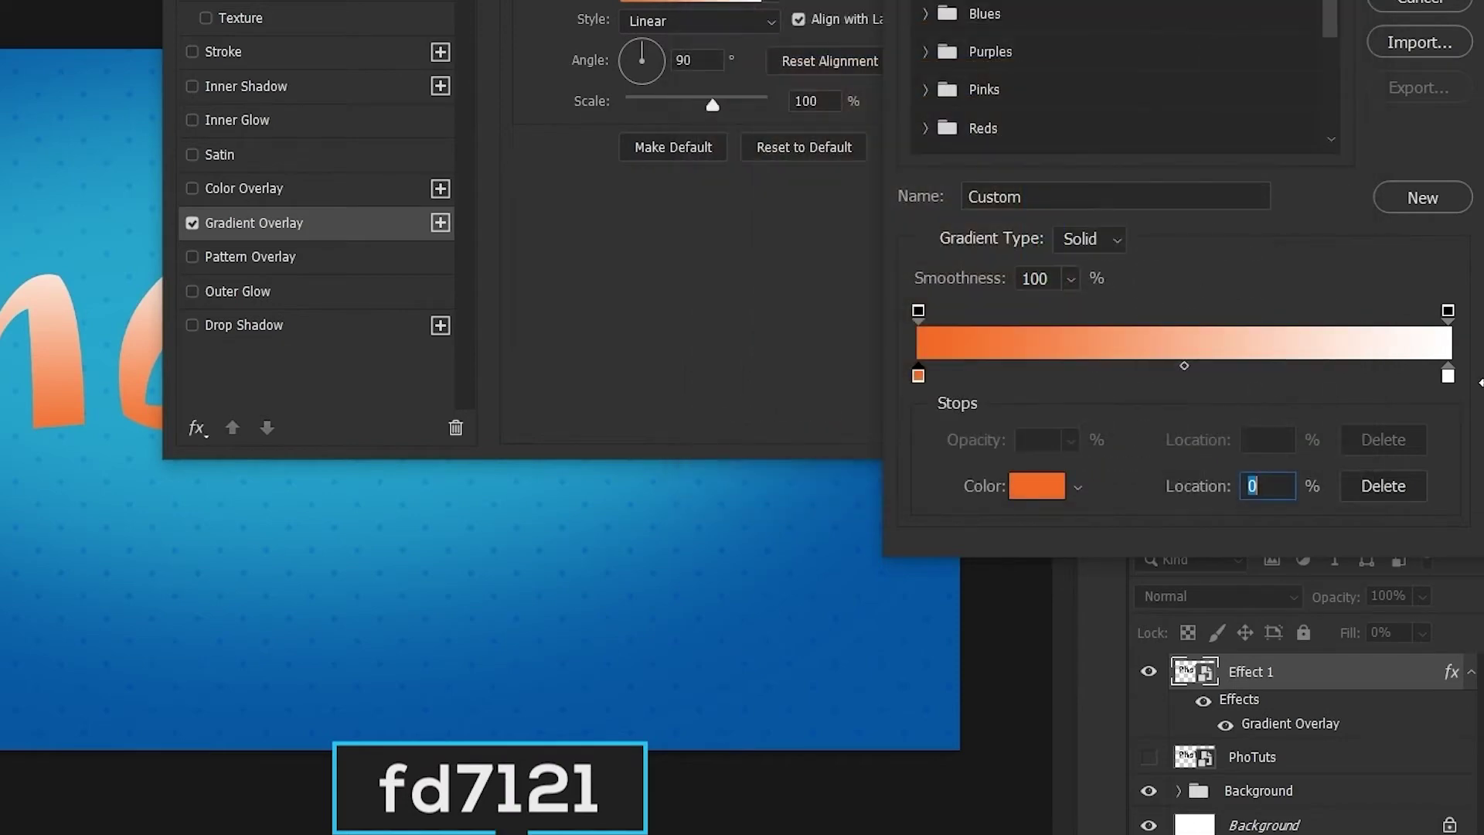
Set the right gradient stop to yellow f8cb38 and apply the overlay.
click(1447, 378)
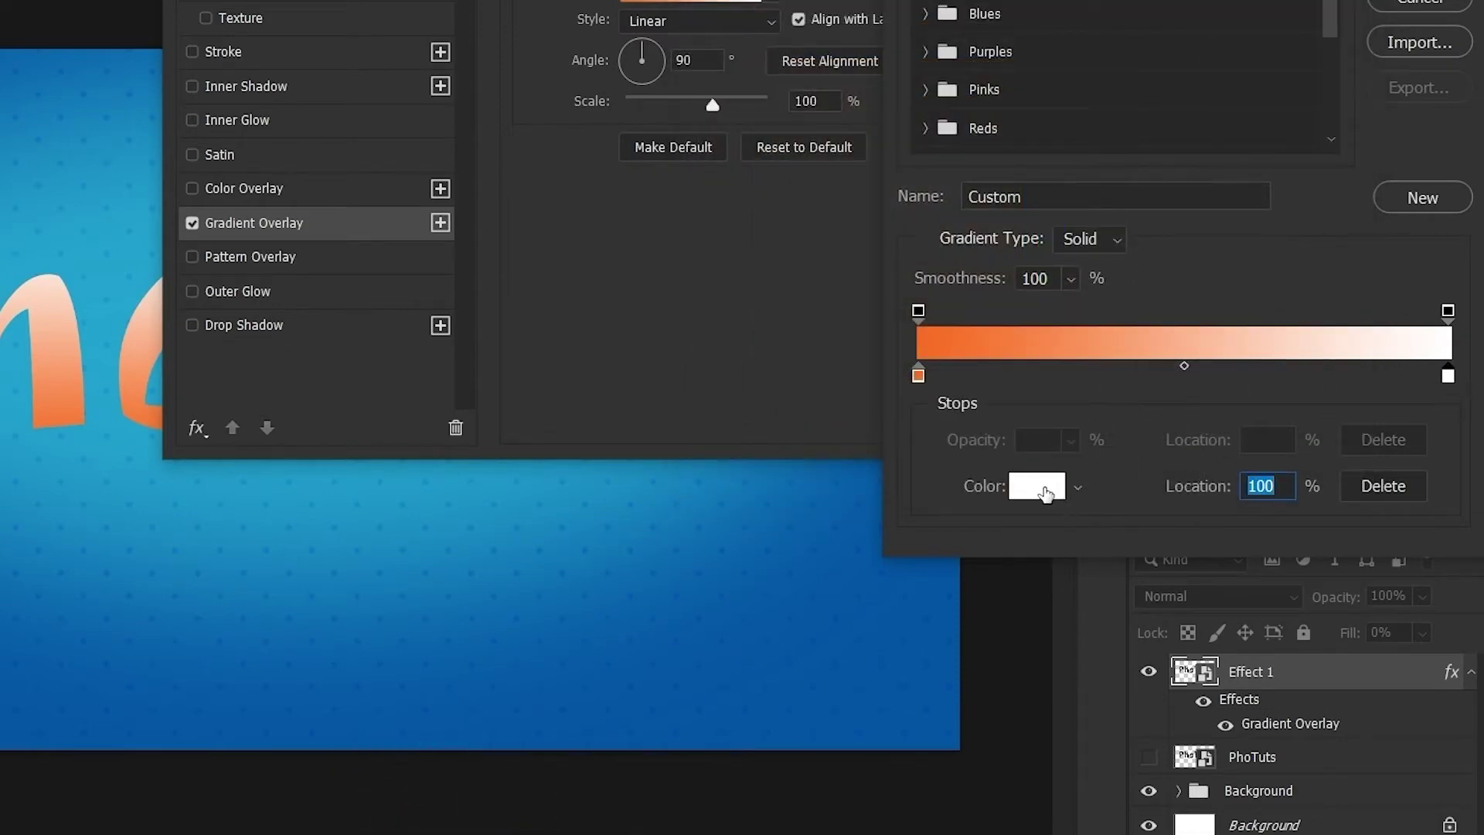
click(1045, 487)
text(f8cb38)
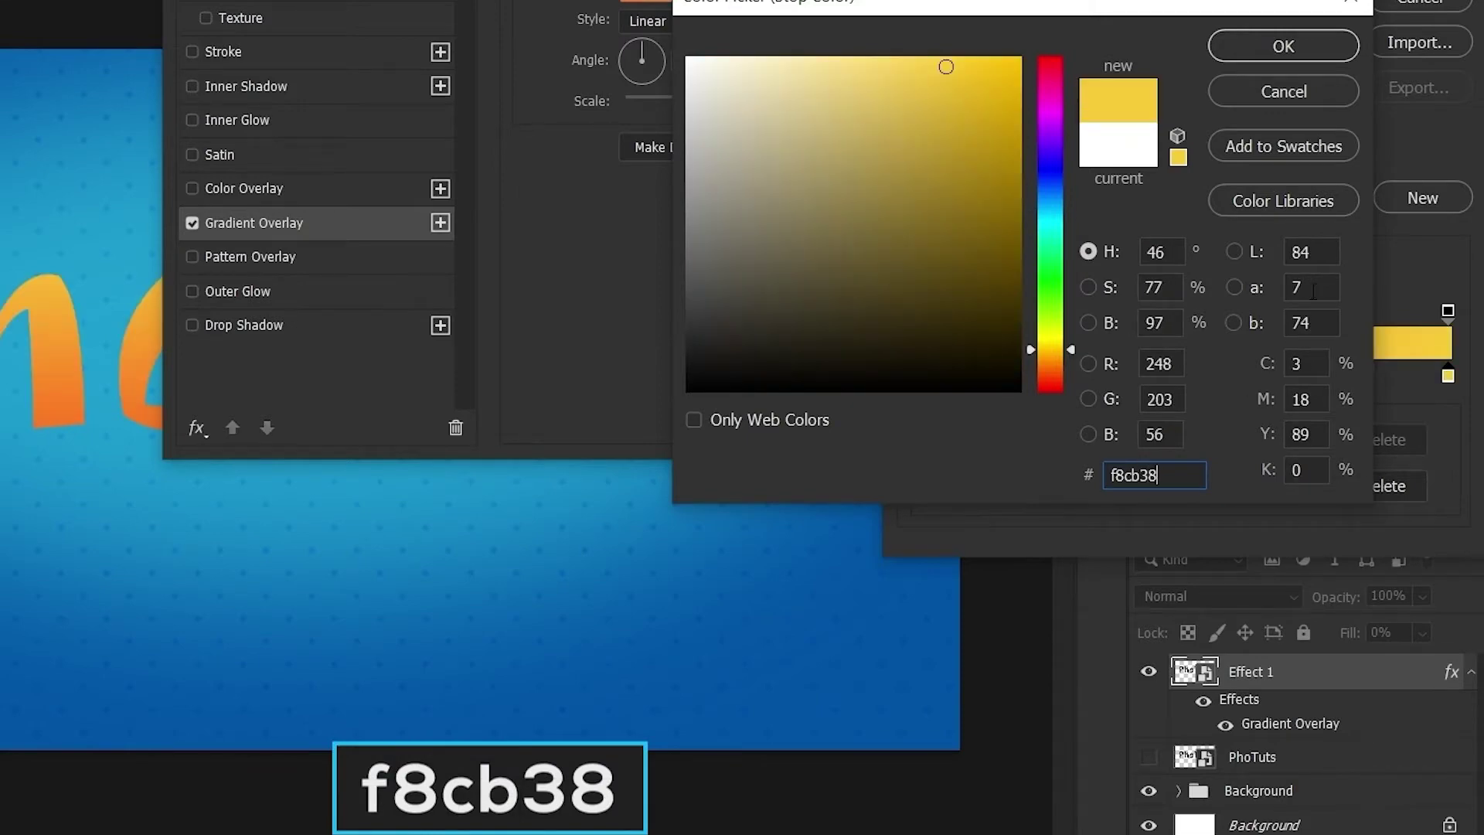
click(1314, 45)
key(Return)
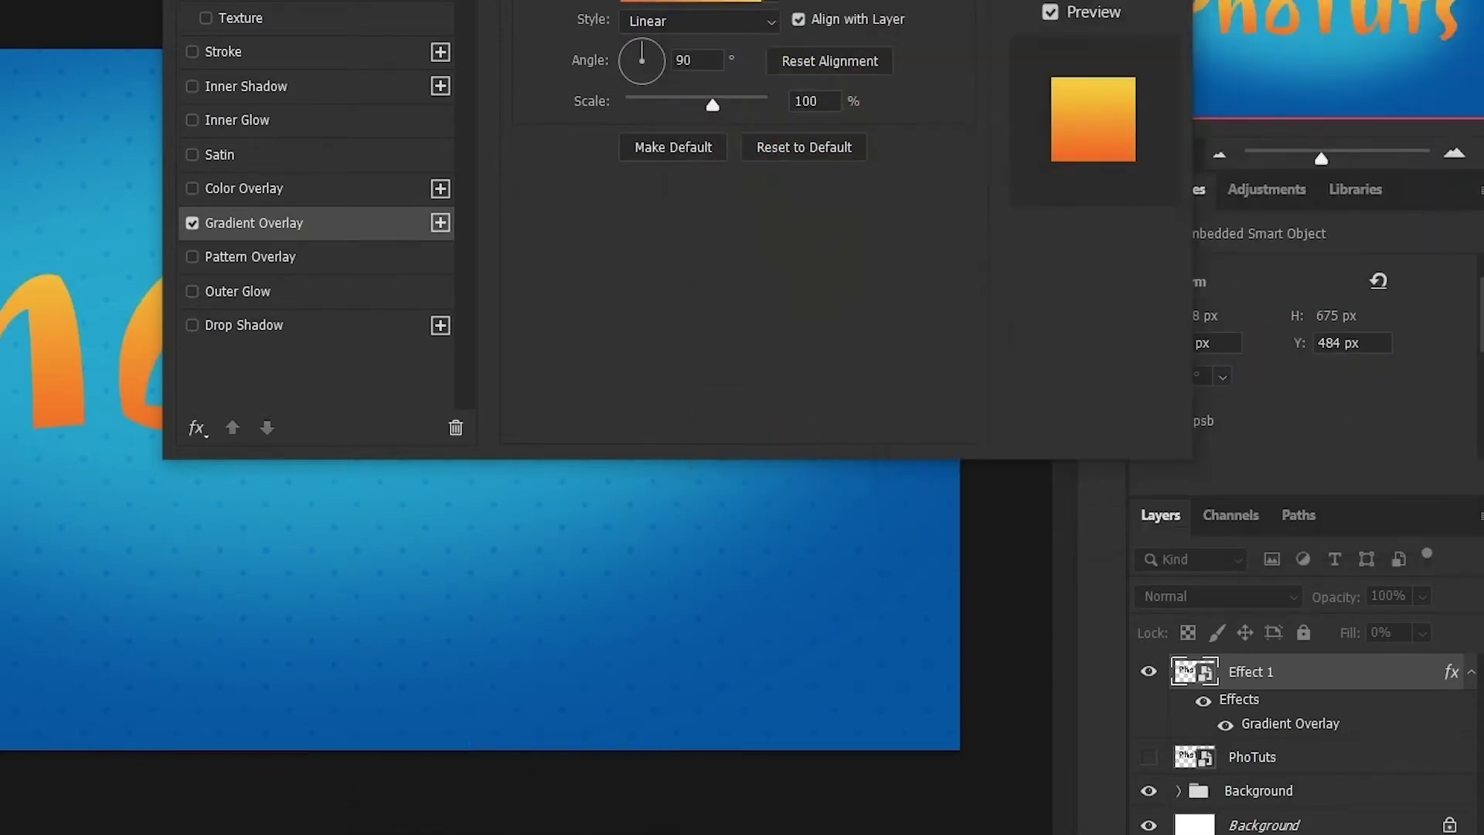
key(Return)
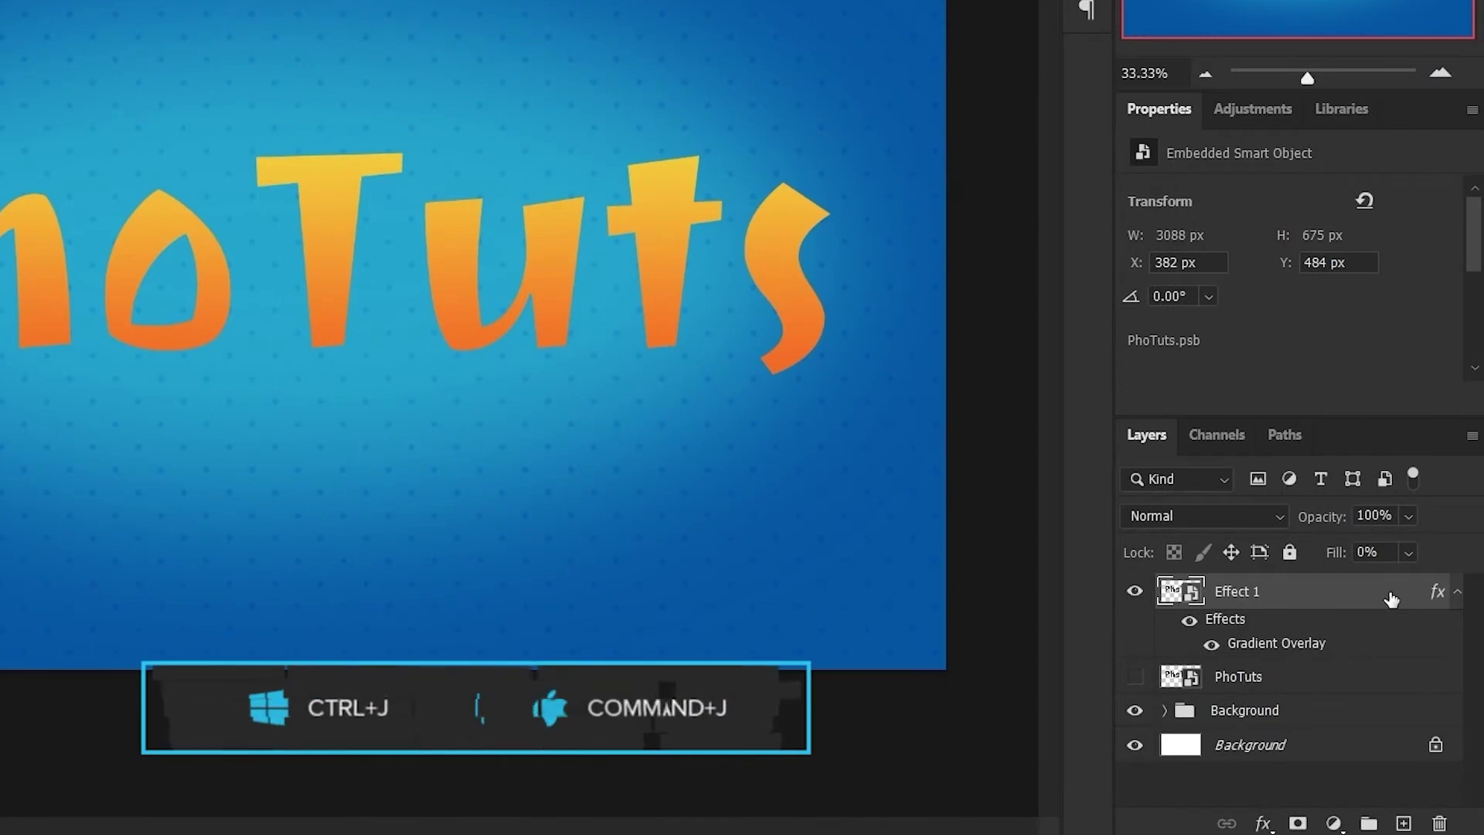
Duplicate Effect 1 and give the copy a 21 px Inside stroke, 0% opacity, colour fffac6.
key(ctrl+j)
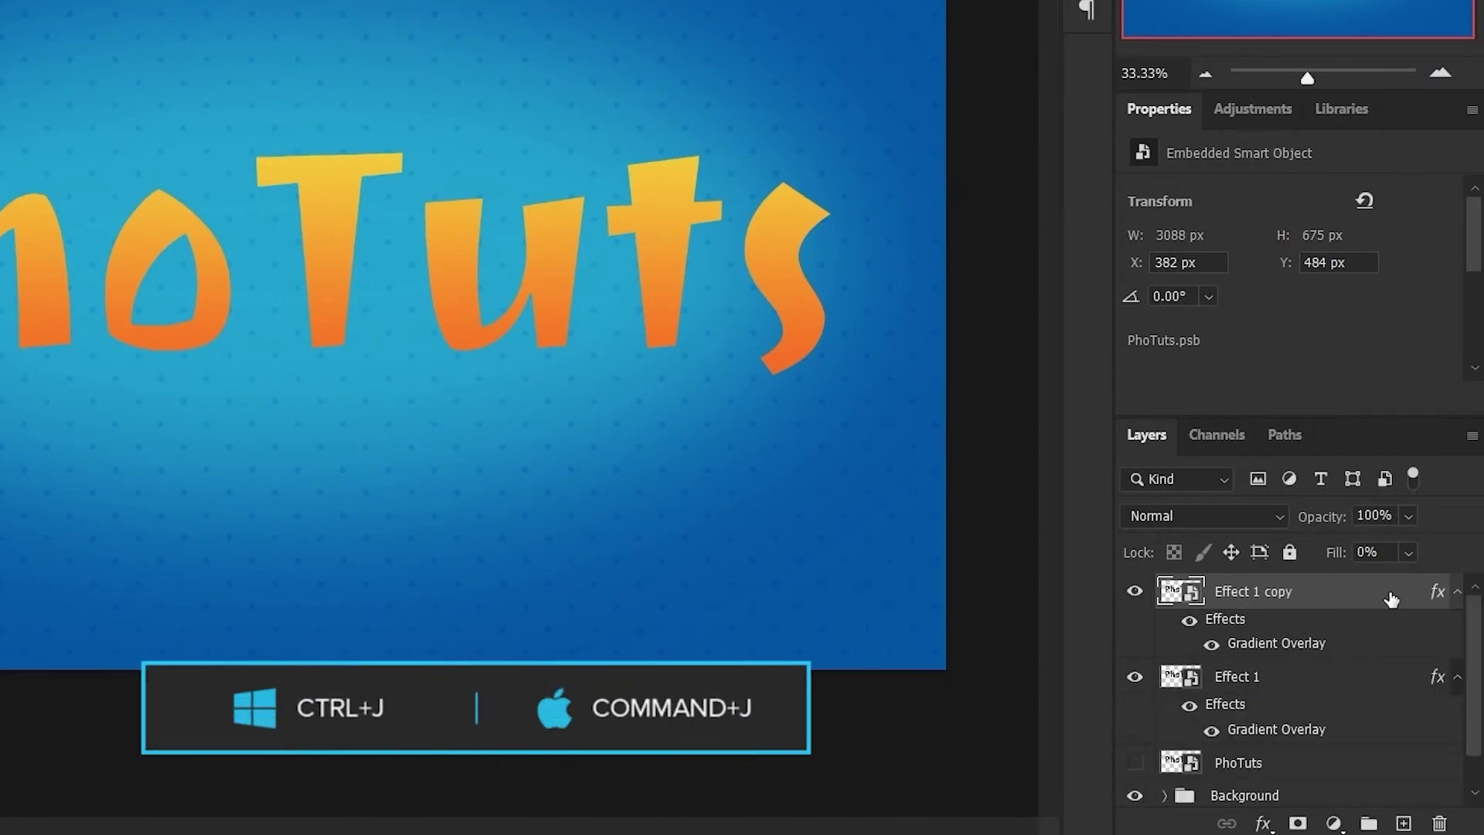
double_click(1391, 600)
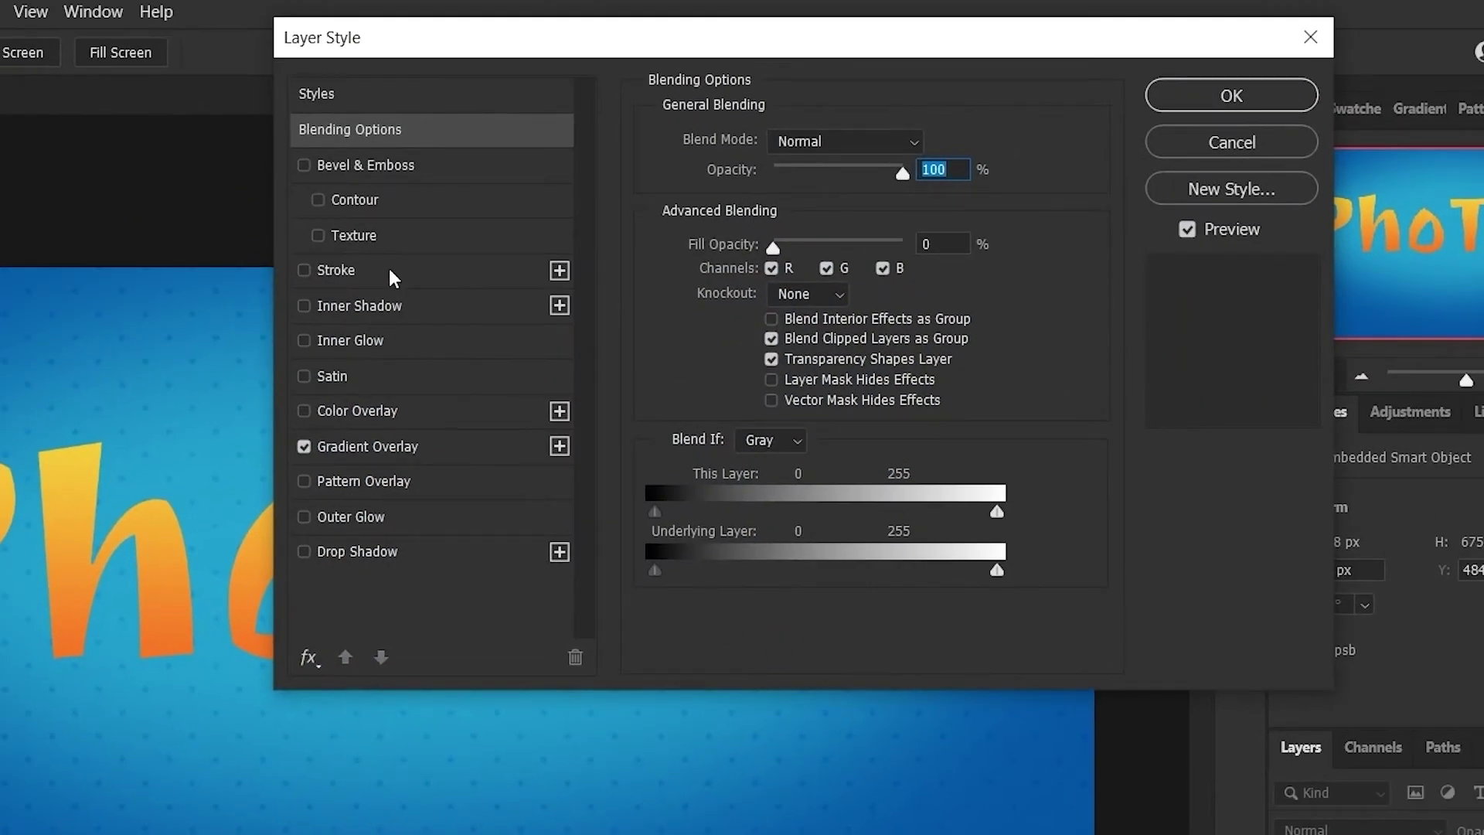
click(390, 277)
double_click(917, 139)
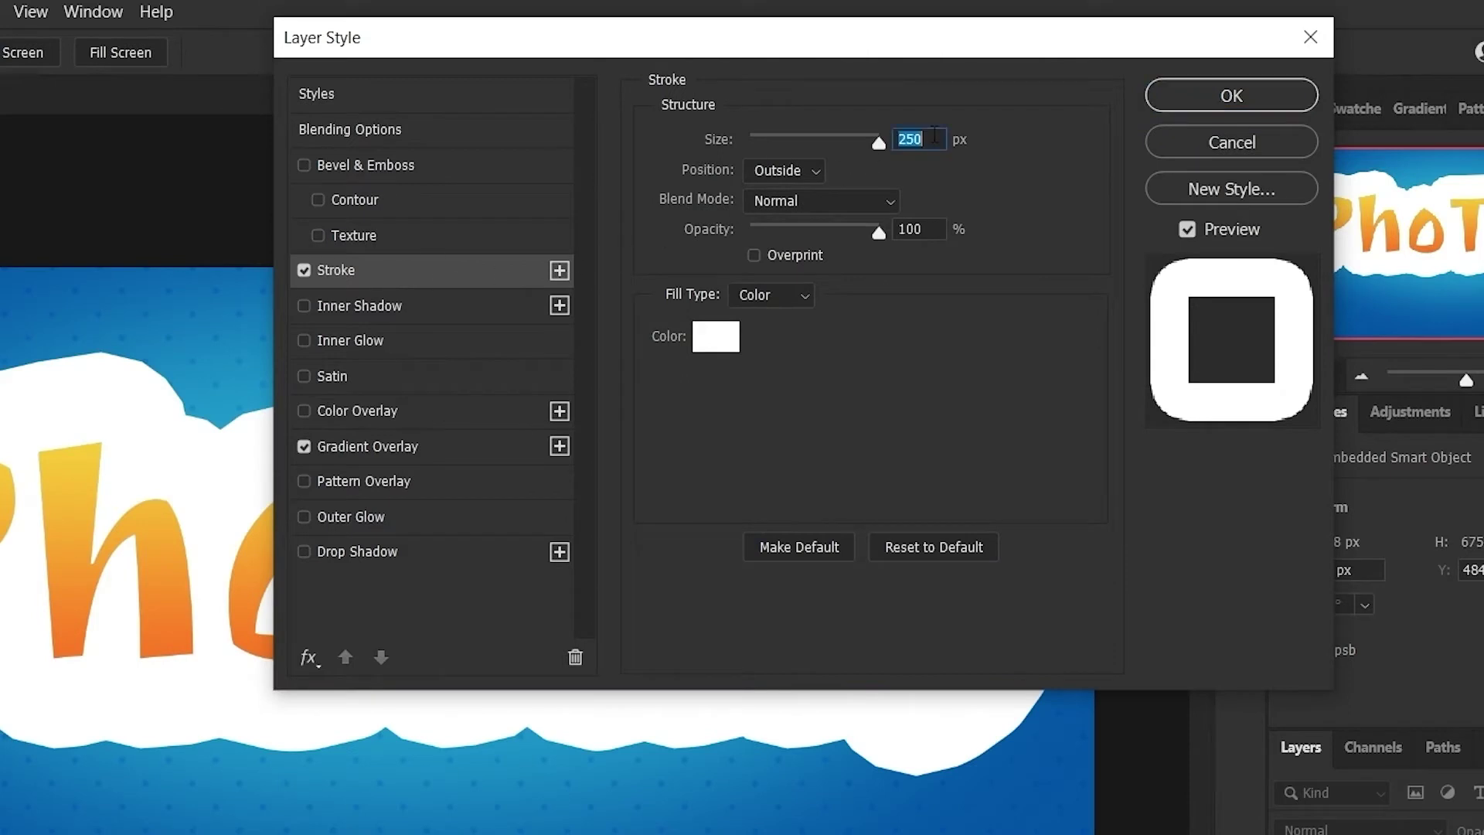
text(21)
click(804, 171)
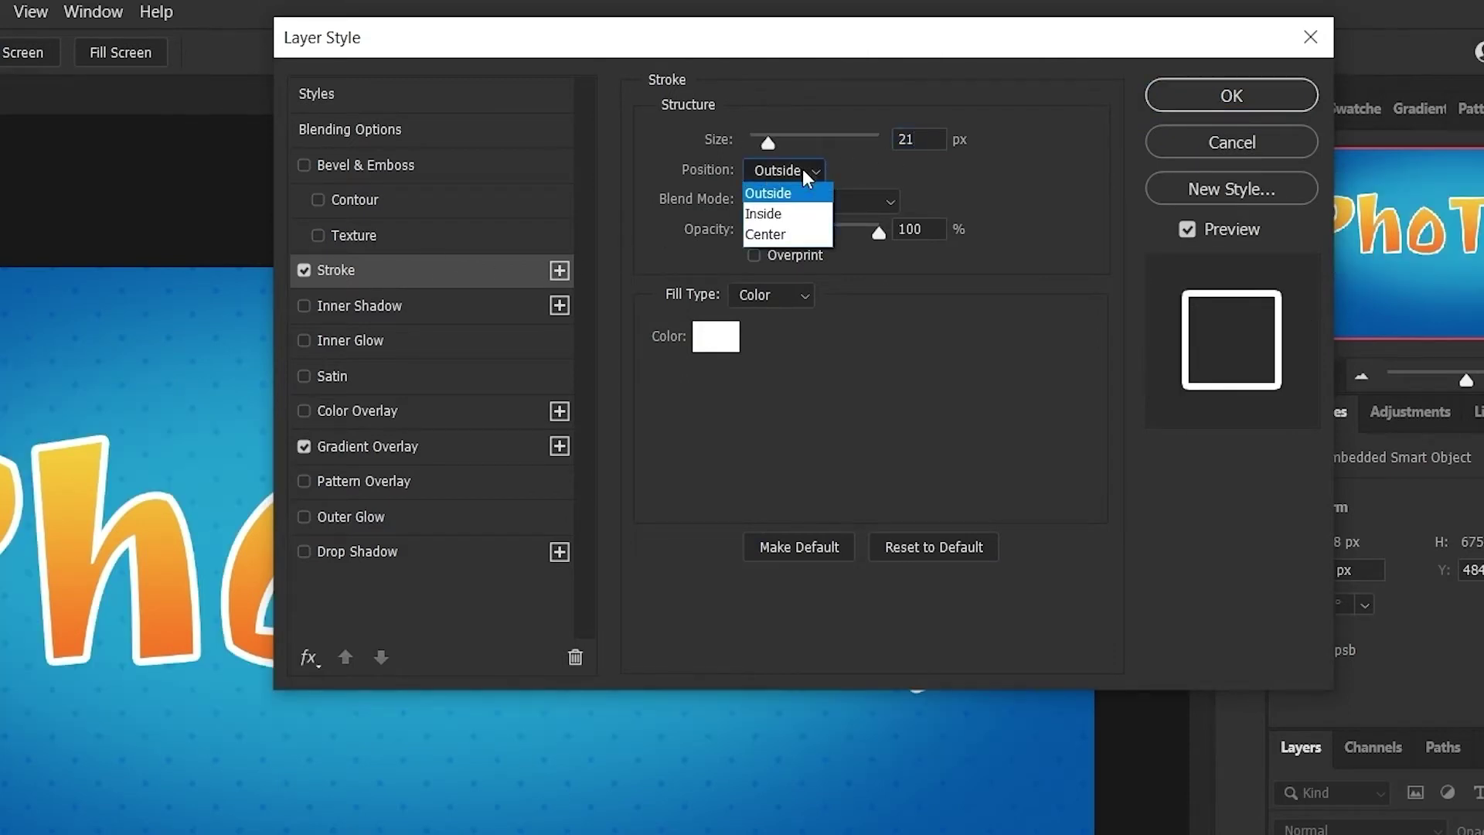
click(803, 214)
mouse_move(792, 234)
mouse_down()
mouse_move(674, 221)
mouse_move(695, 247)
mouse_up()
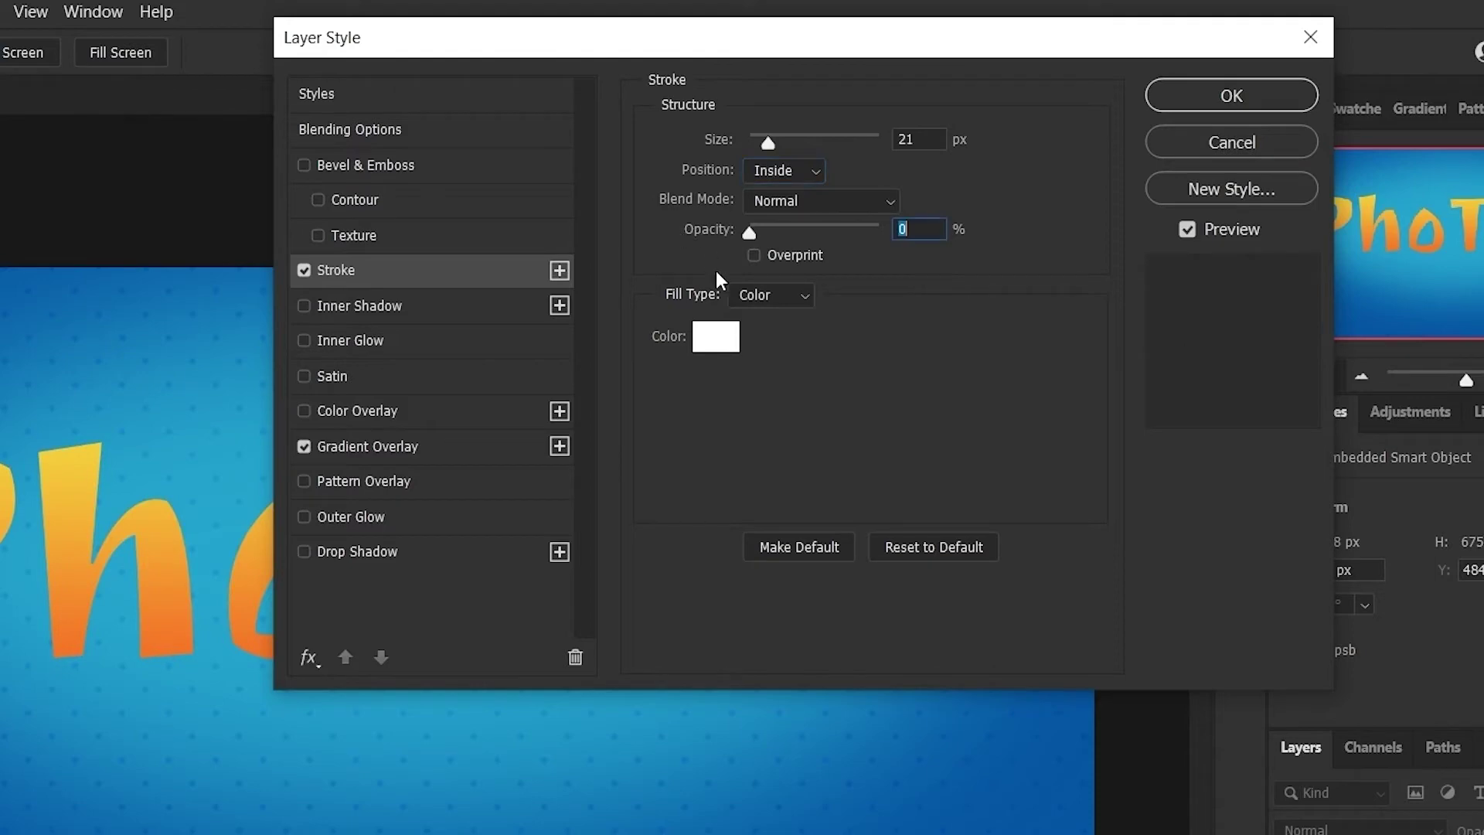
click(731, 352)
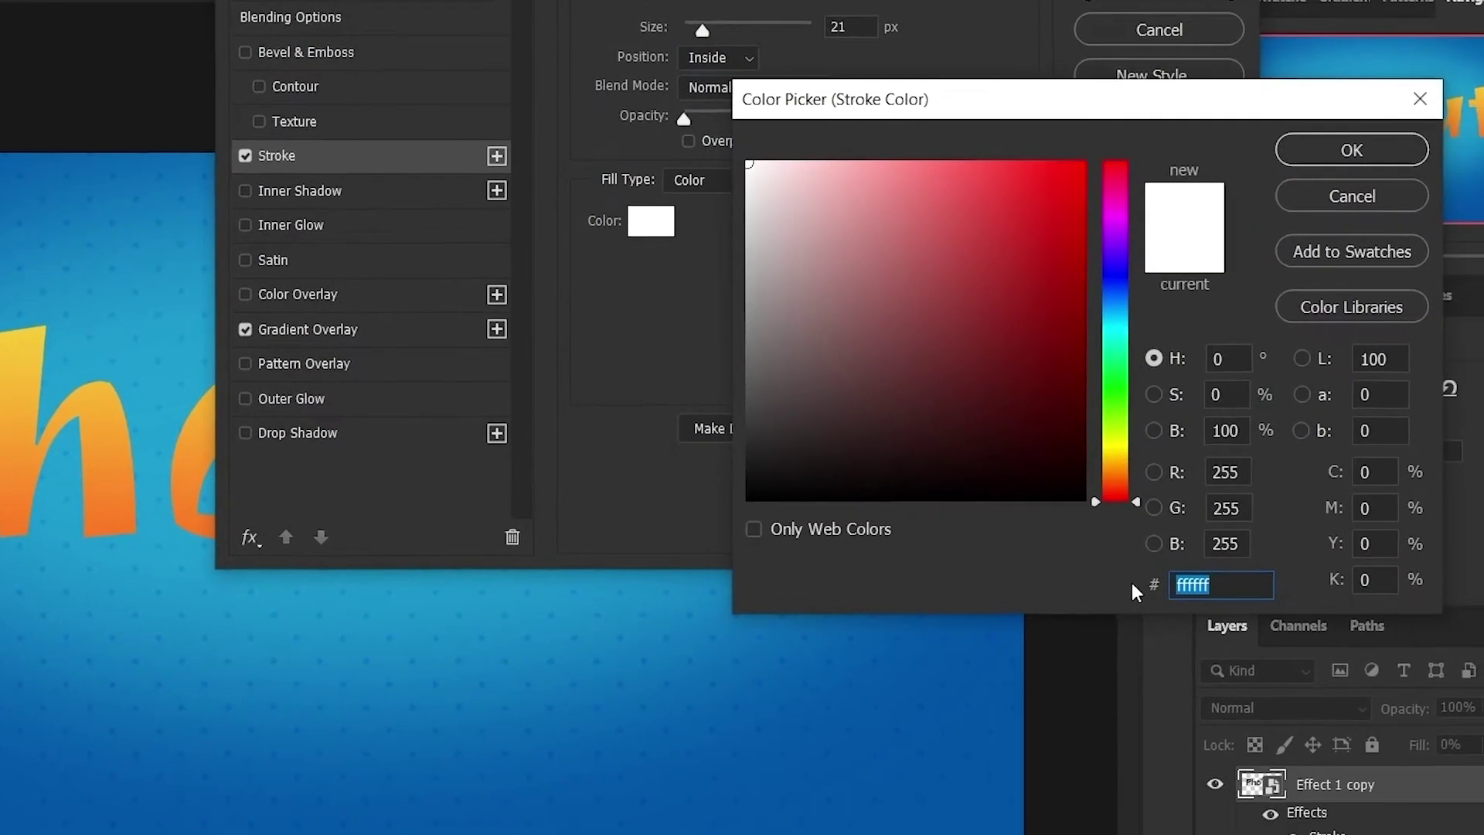
text(fffac6)
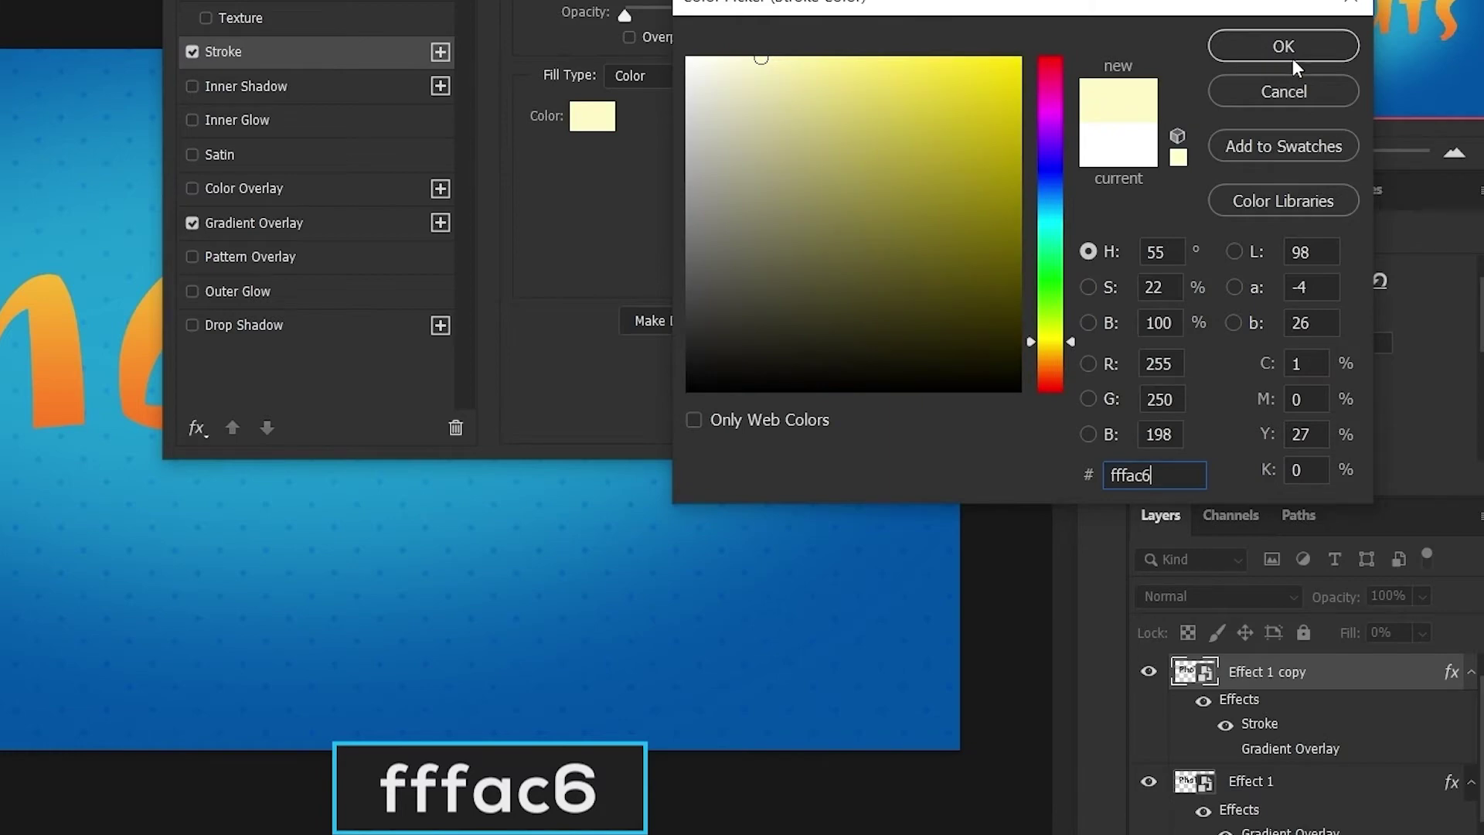
click(1291, 54)
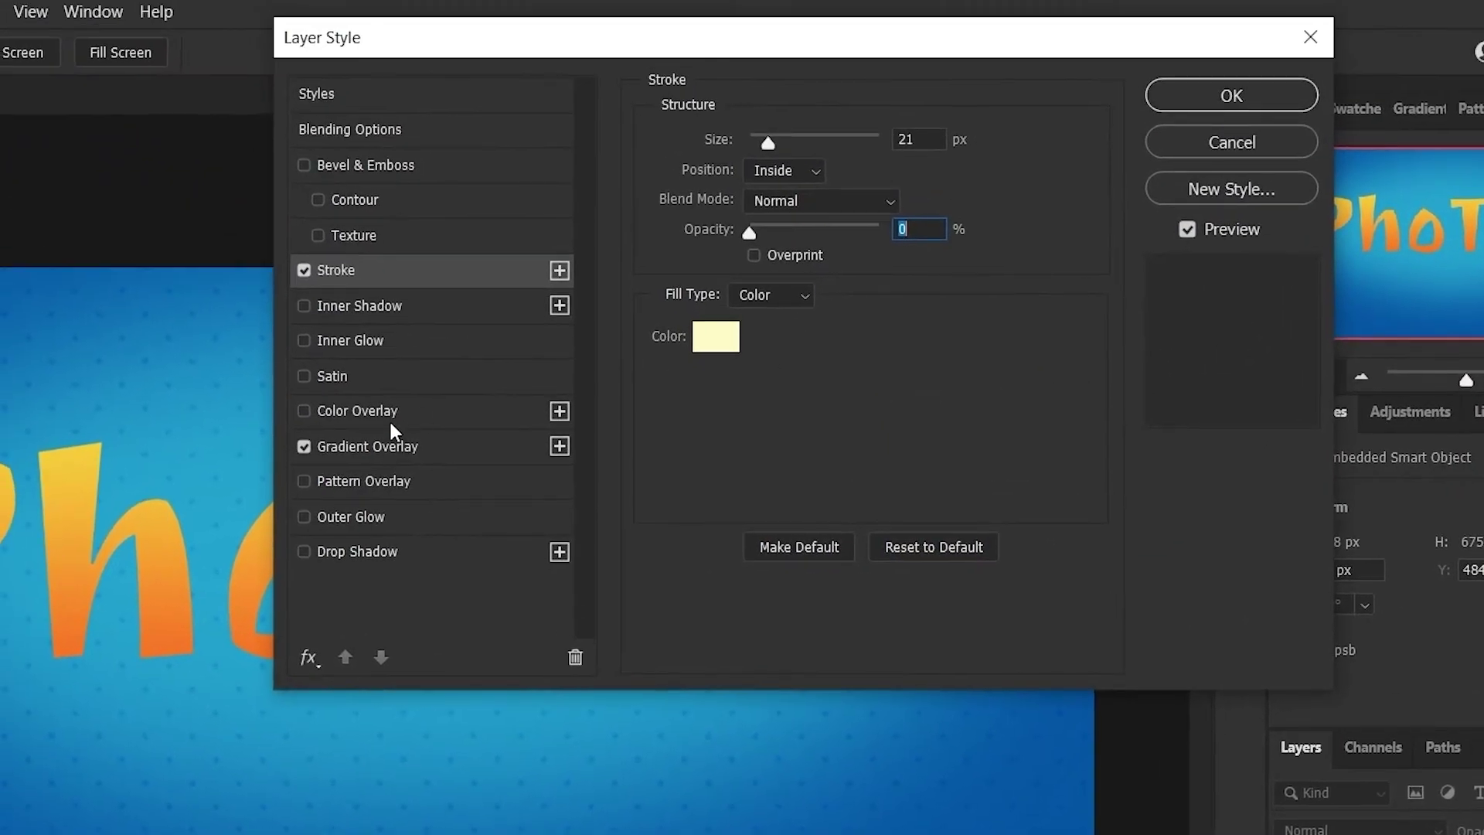
click(374, 437)
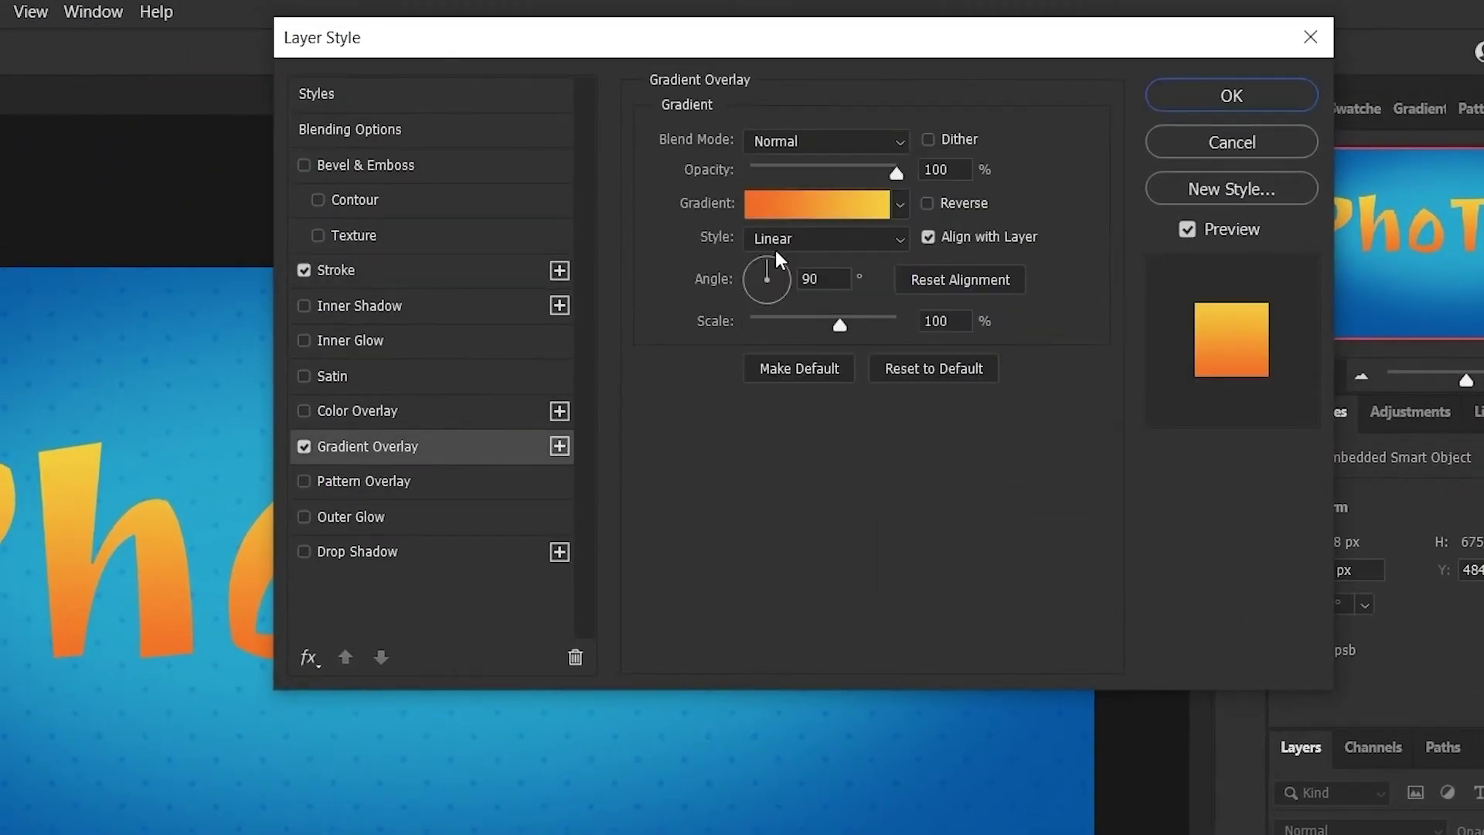
Make the overlay gradient's left stop white and fully transparent.
click(780, 200)
click(1051, 604)
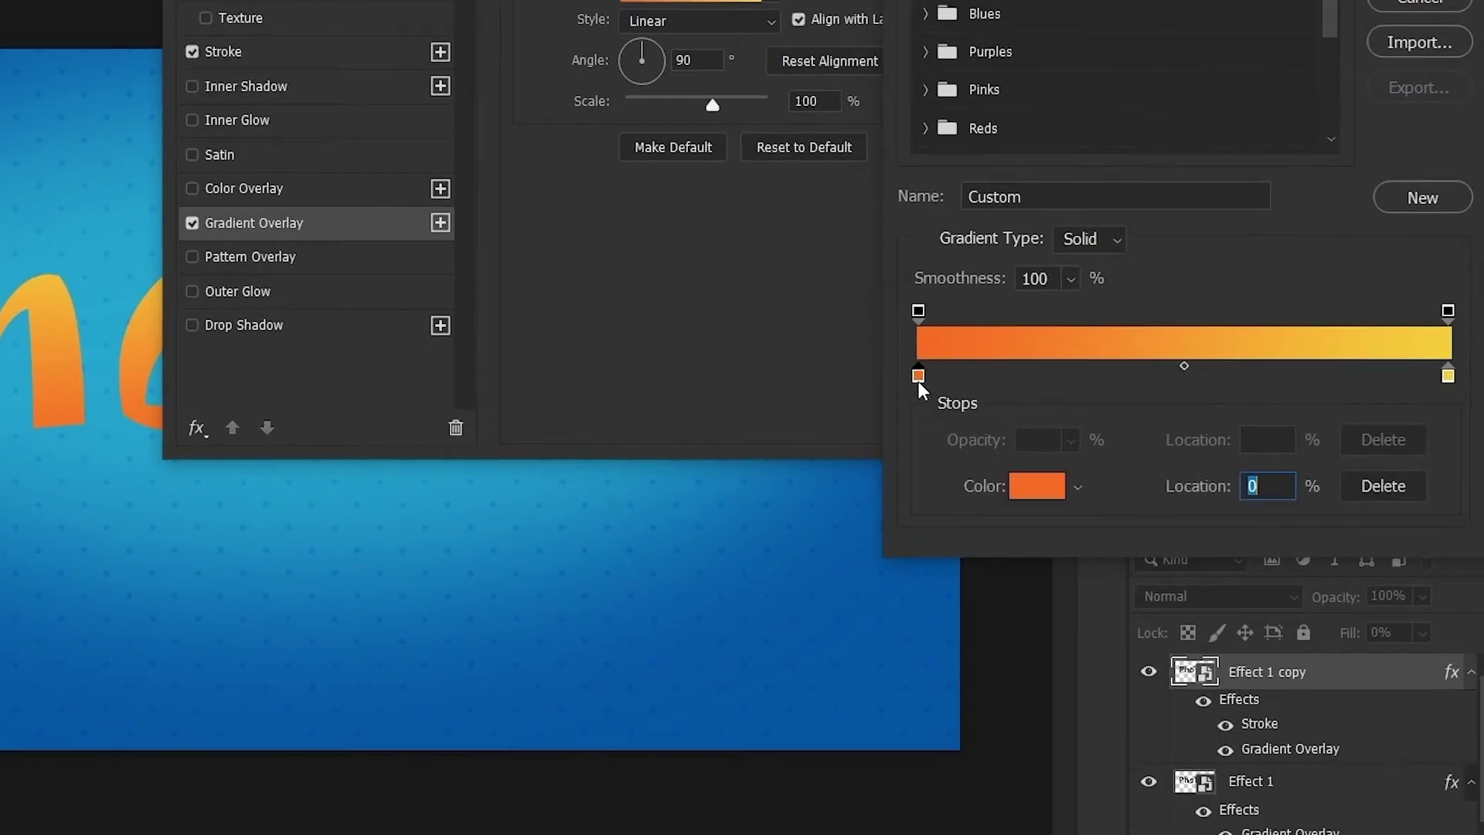
click(1054, 493)
text(ffffff)
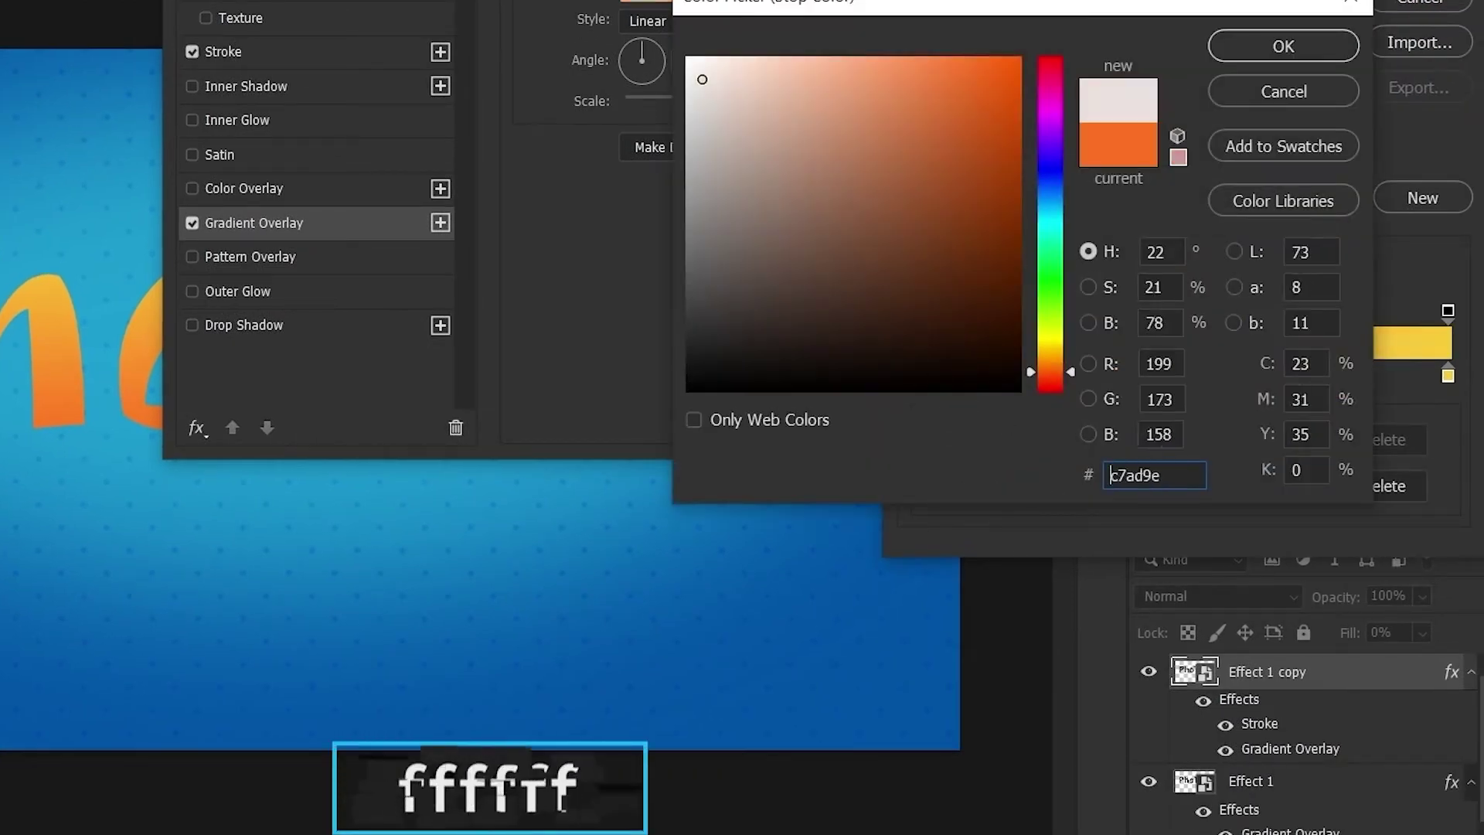
click(1300, 53)
click(918, 311)
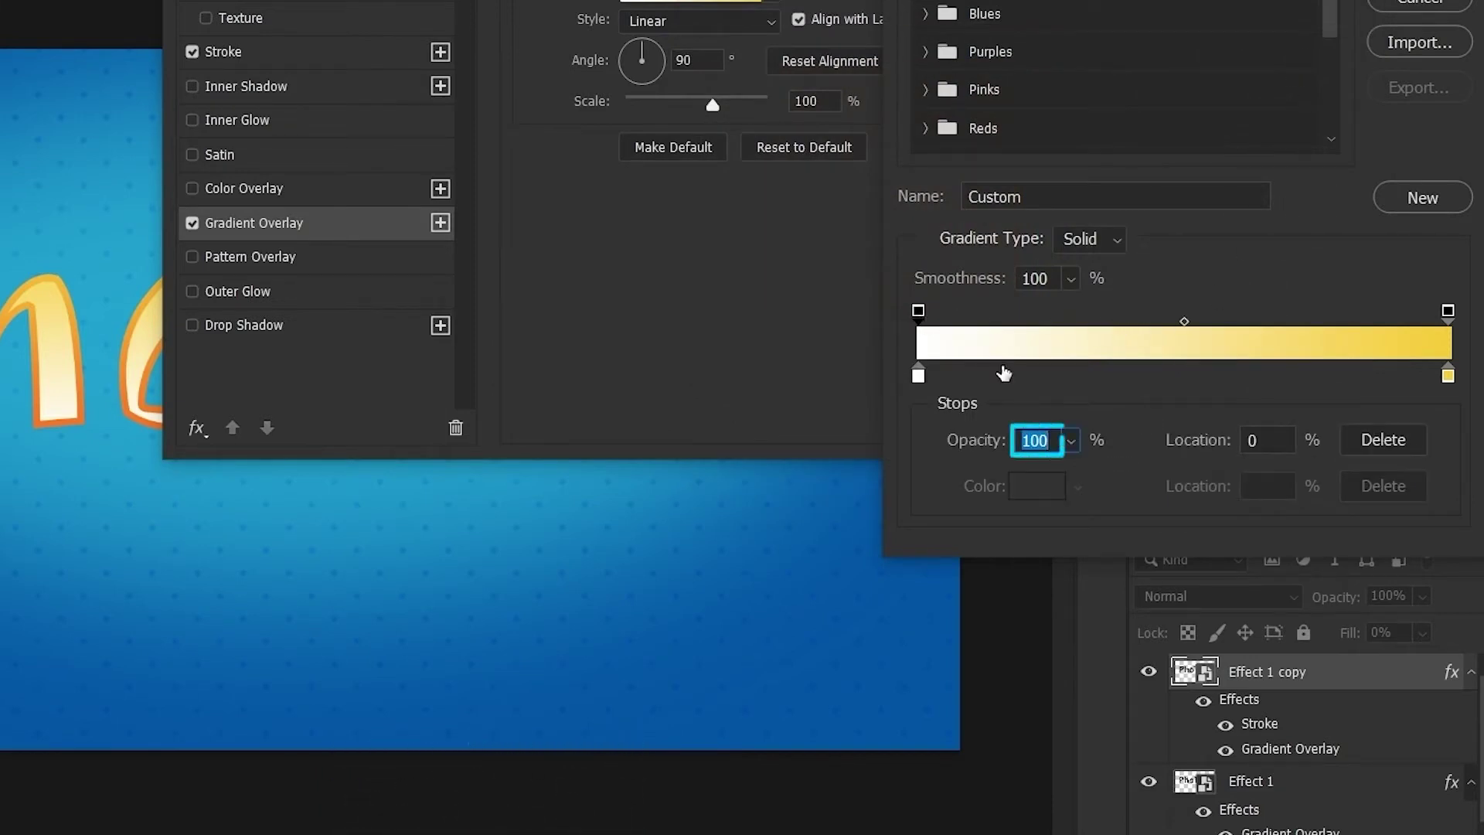
click(1072, 440)
drag(1097, 473, 941, 464)
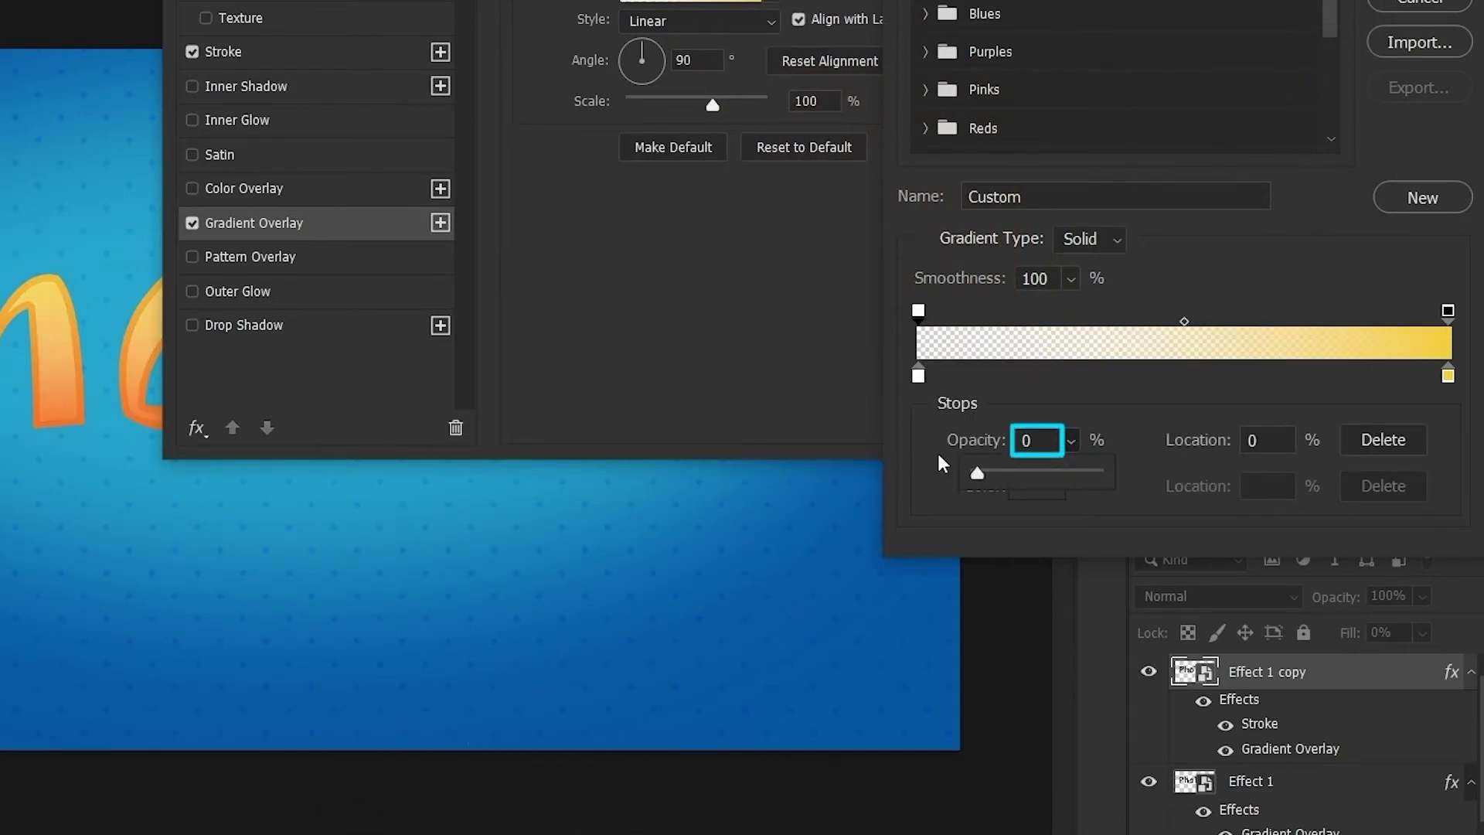
click(924, 456)
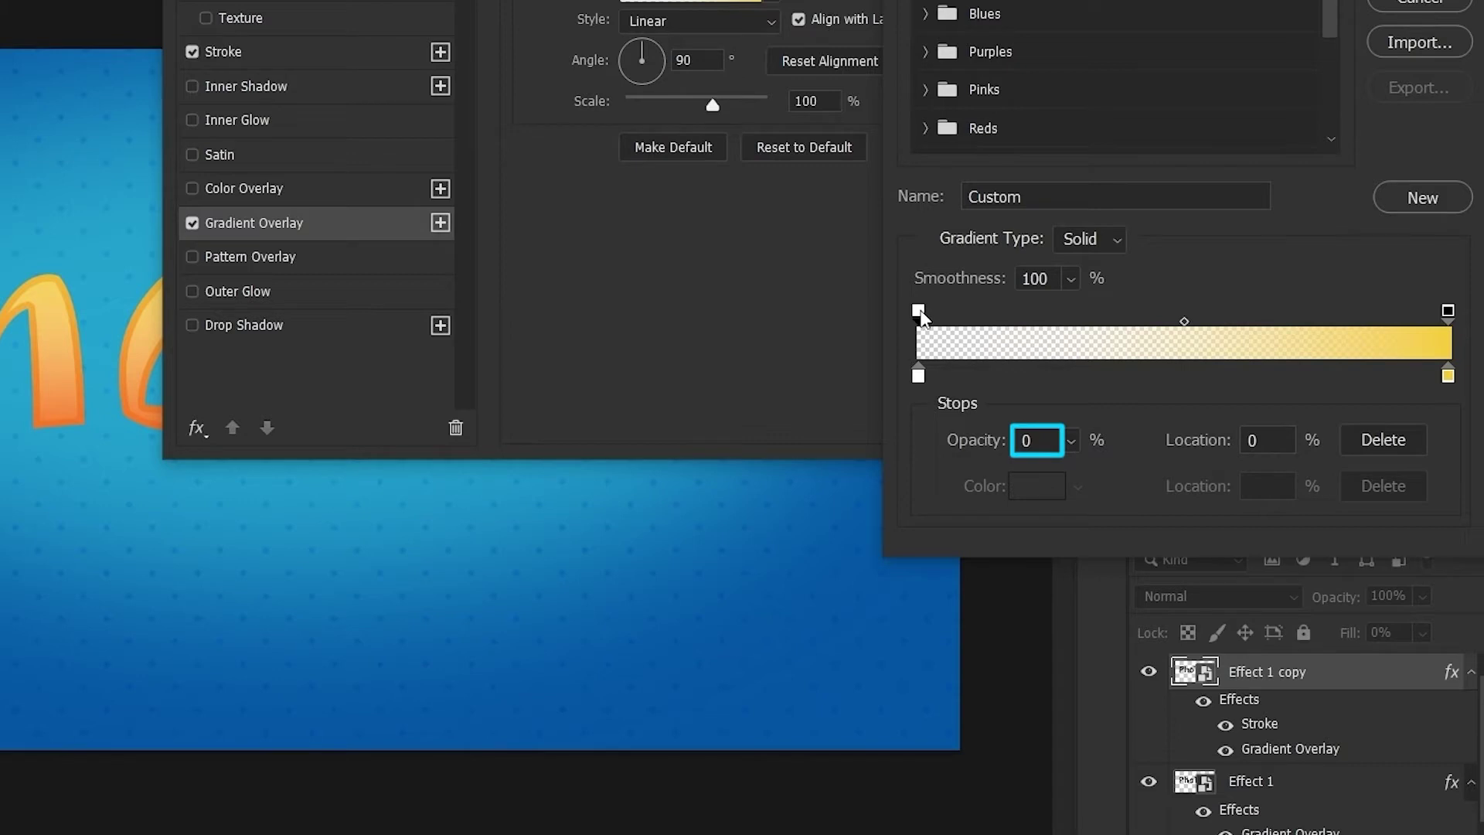
Add an opacity stop further right and a new white colour stop at 40%.
click(941, 312)
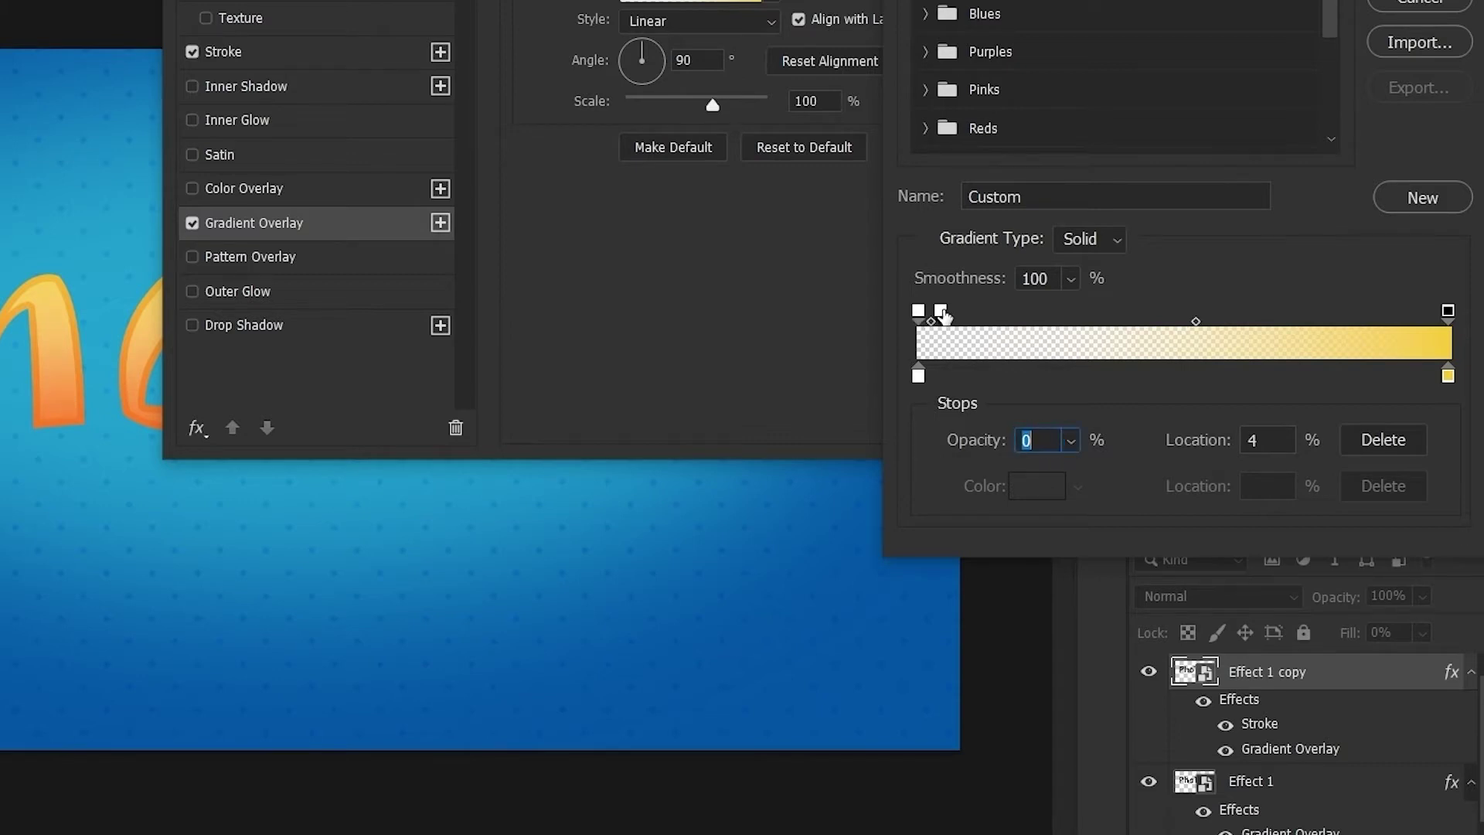
drag(944, 312, 1138, 329)
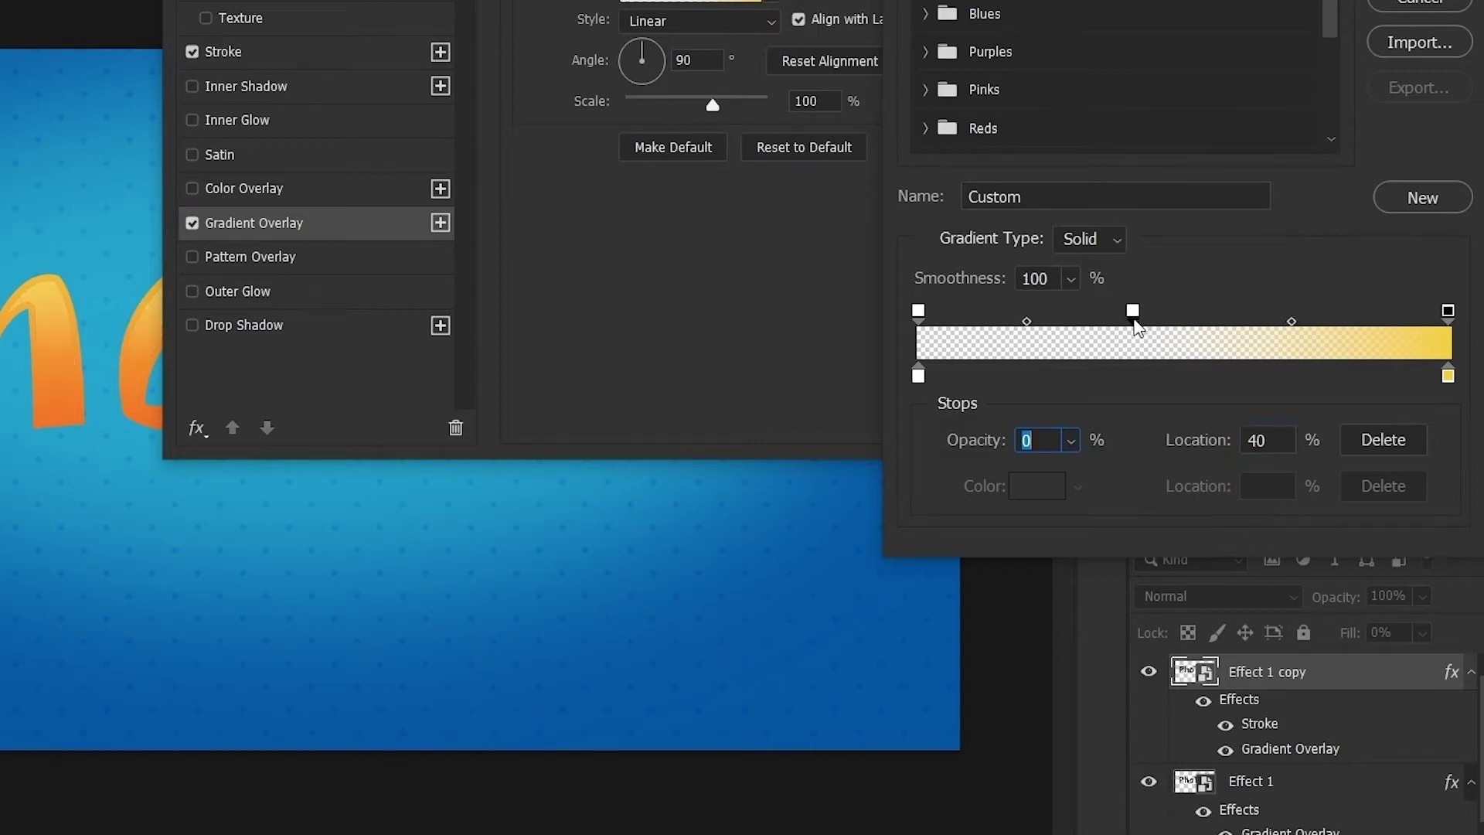
click(1132, 372)
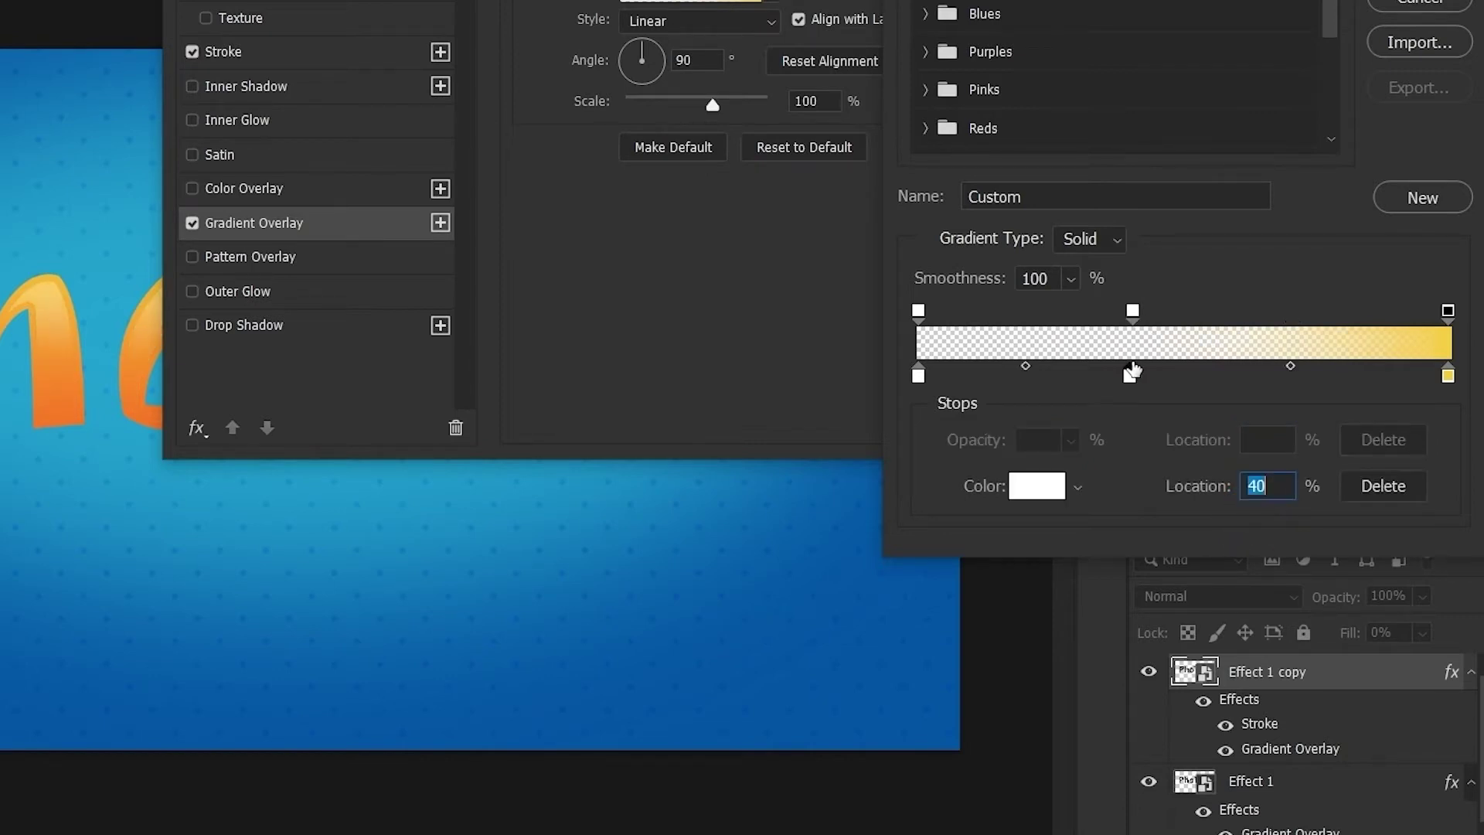
click(1024, 490)
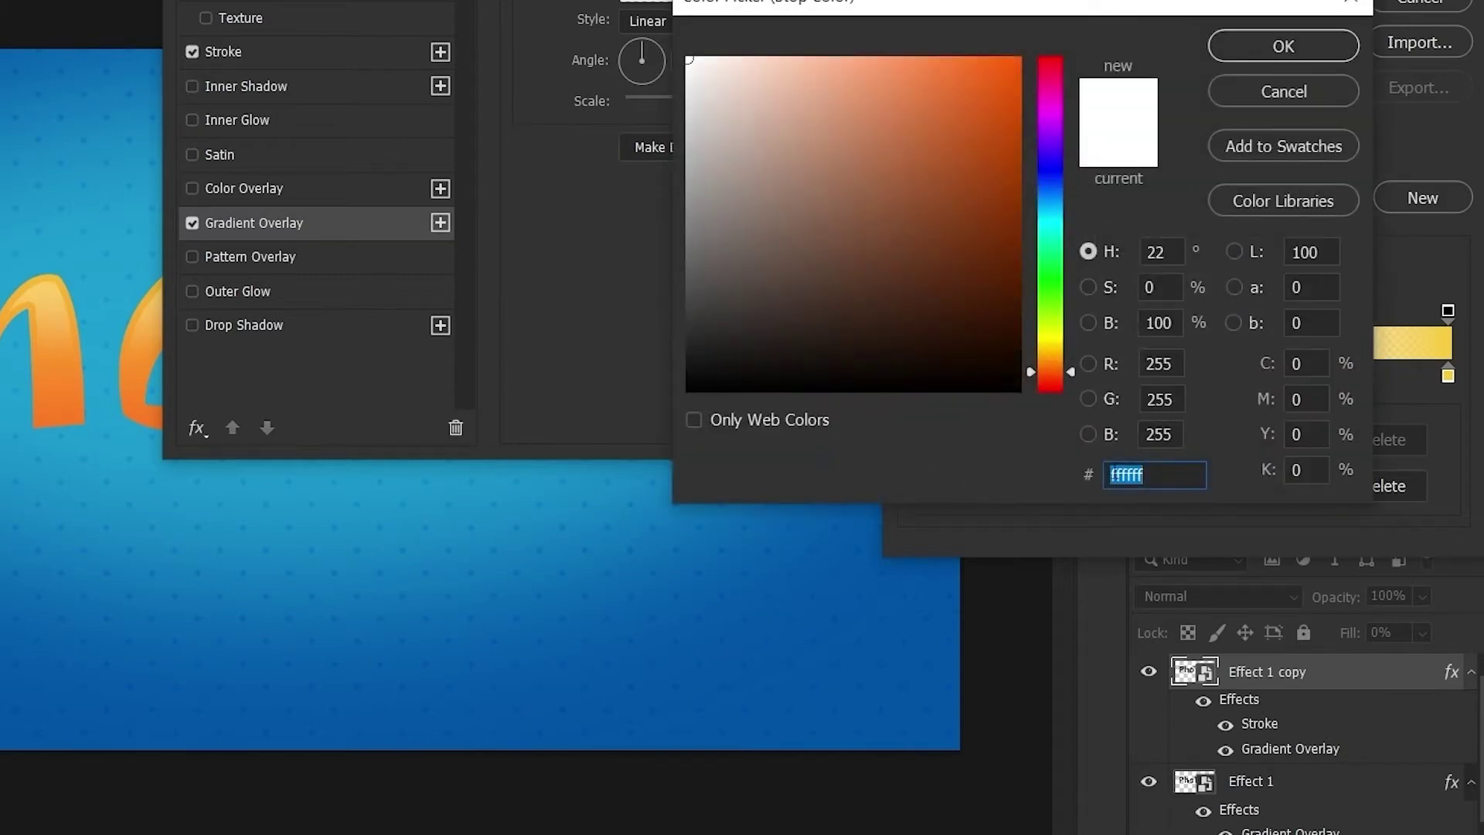
click(1314, 45)
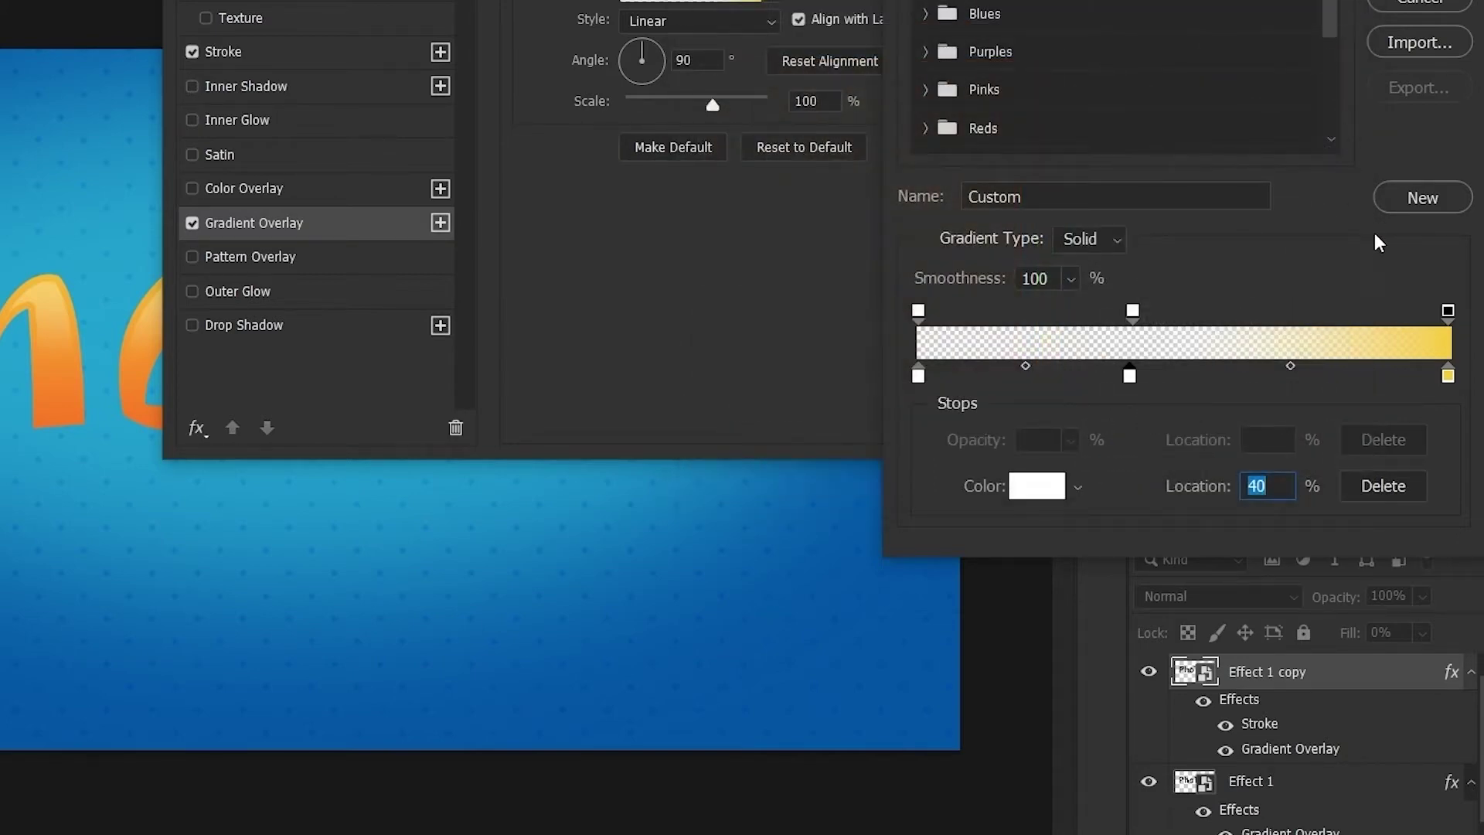
Turn the right stop white (ffffff), accept the gradient, and set blend mode to Overlay.
click(1447, 376)
click(1034, 487)
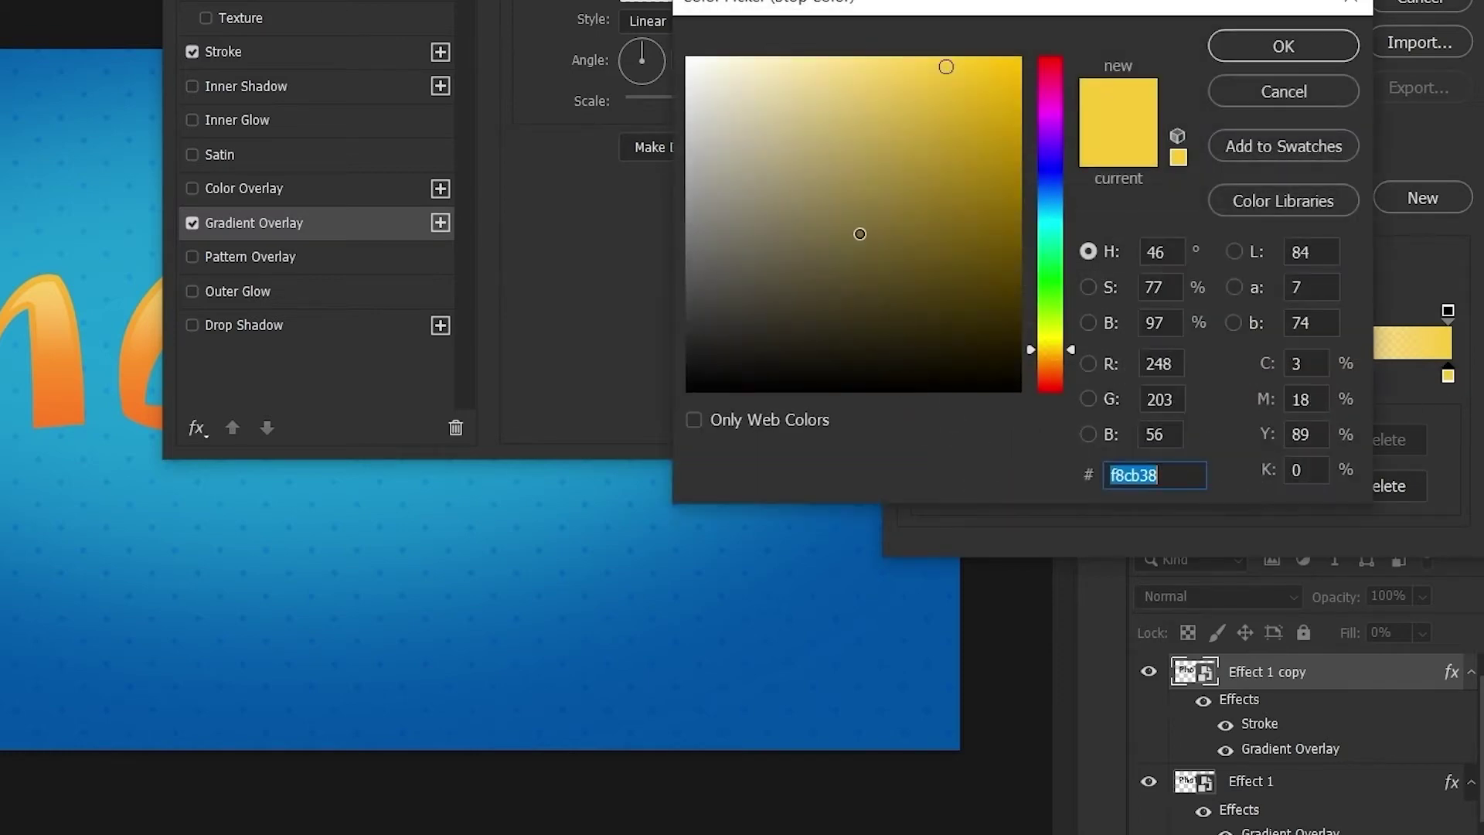
text(ffffff)
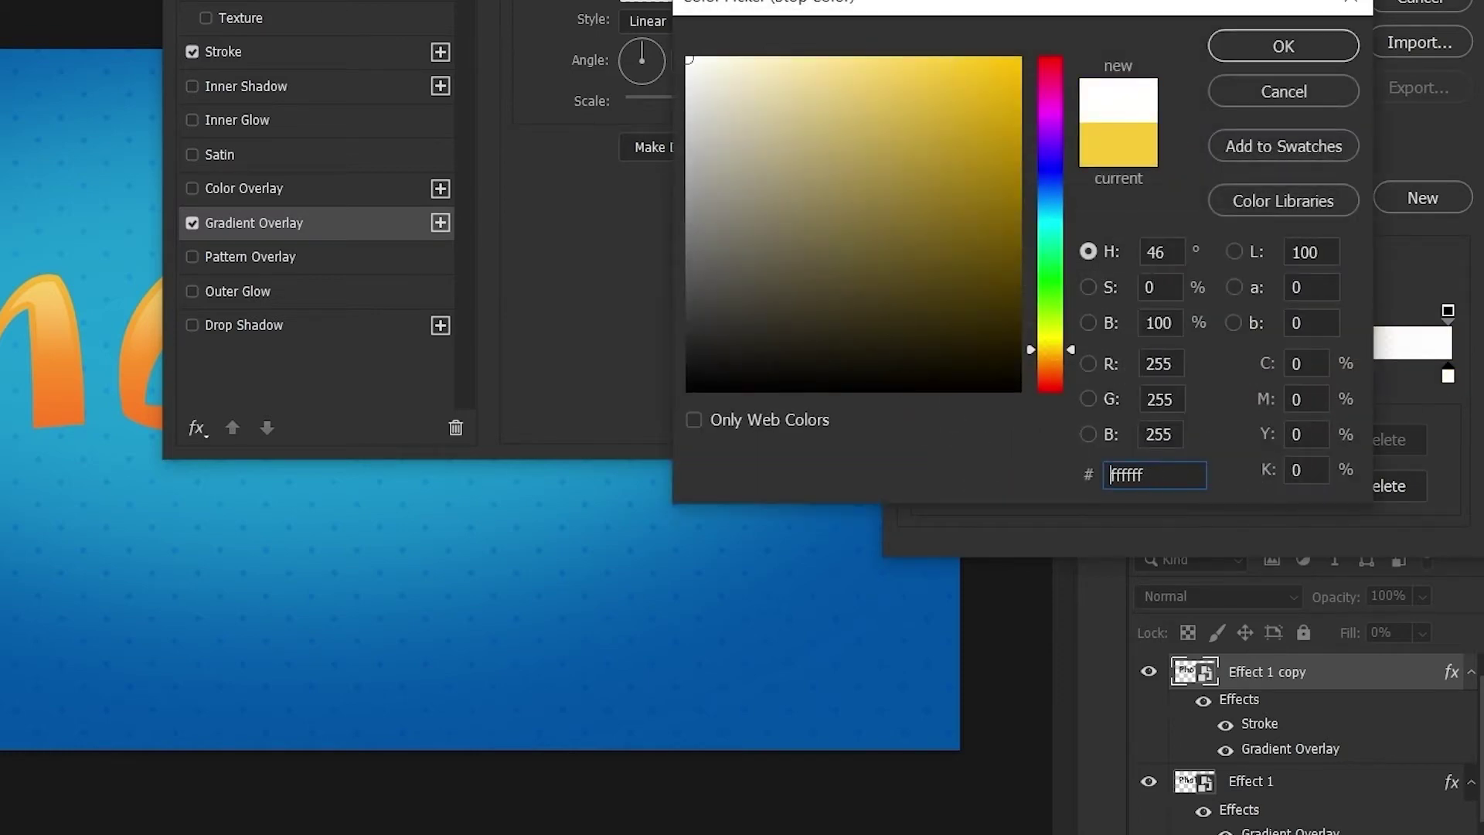
click(1351, 60)
click(1448, 312)
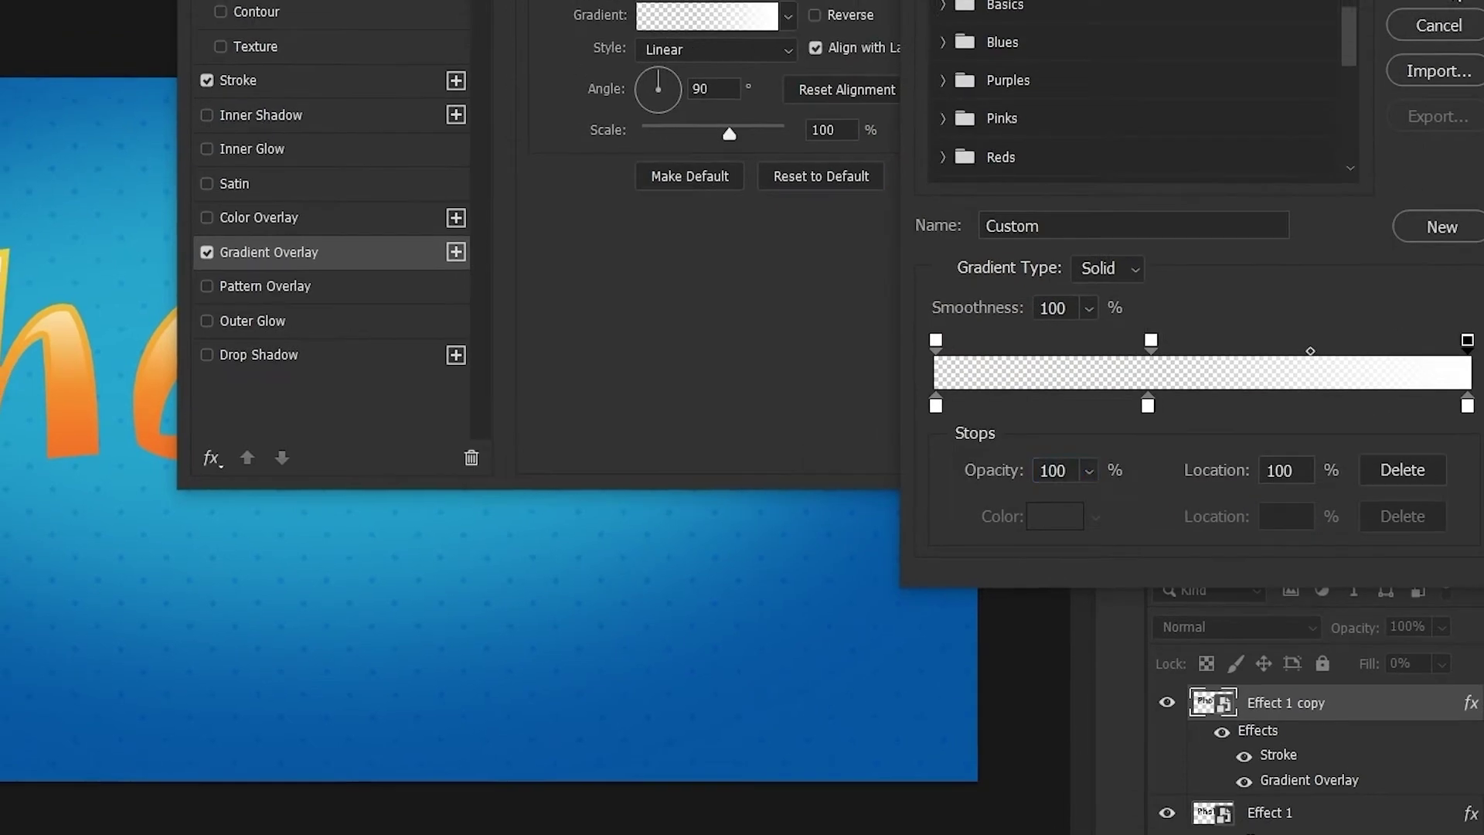
key(Return)
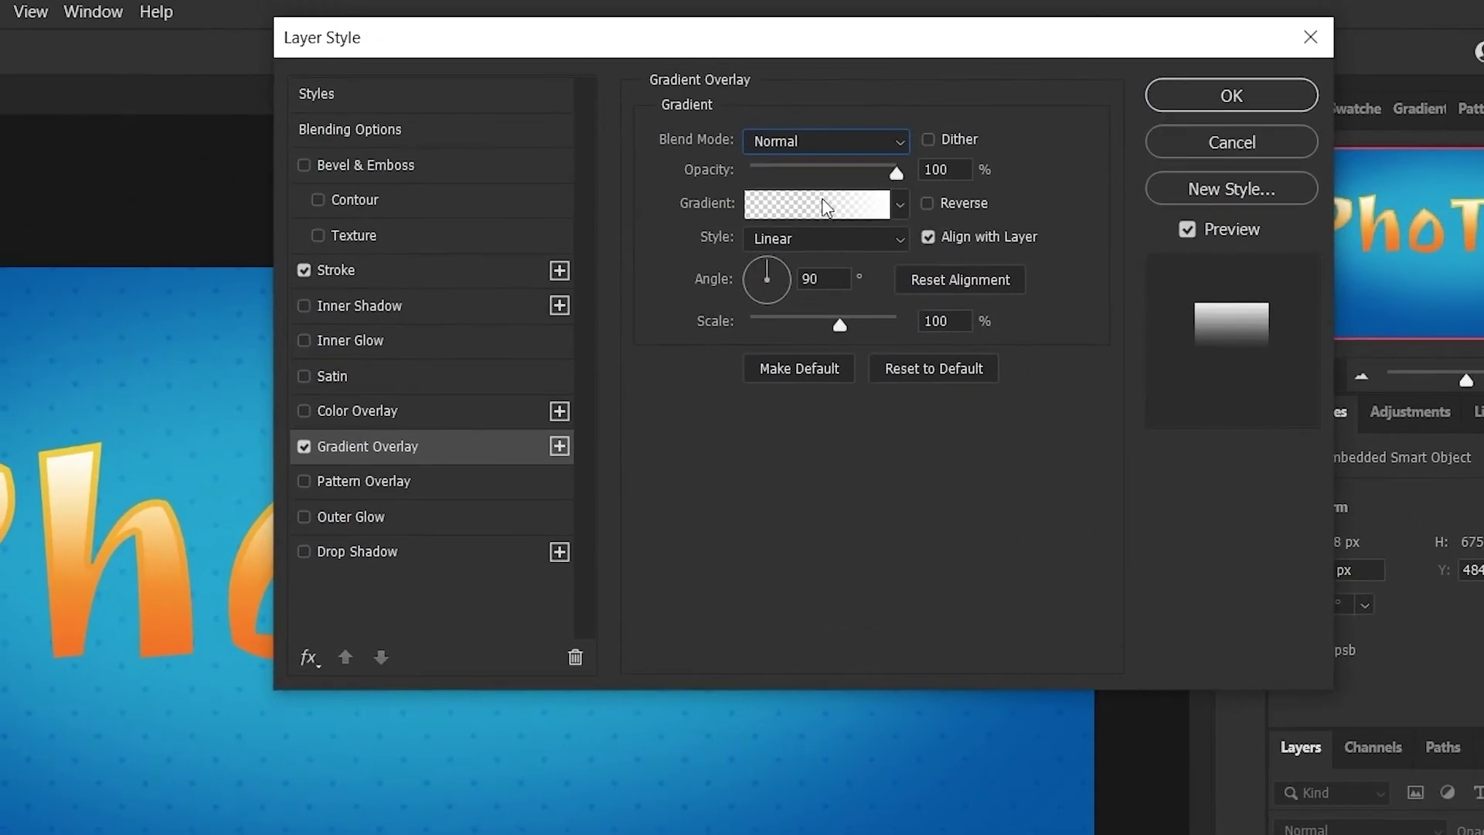
click(813, 140)
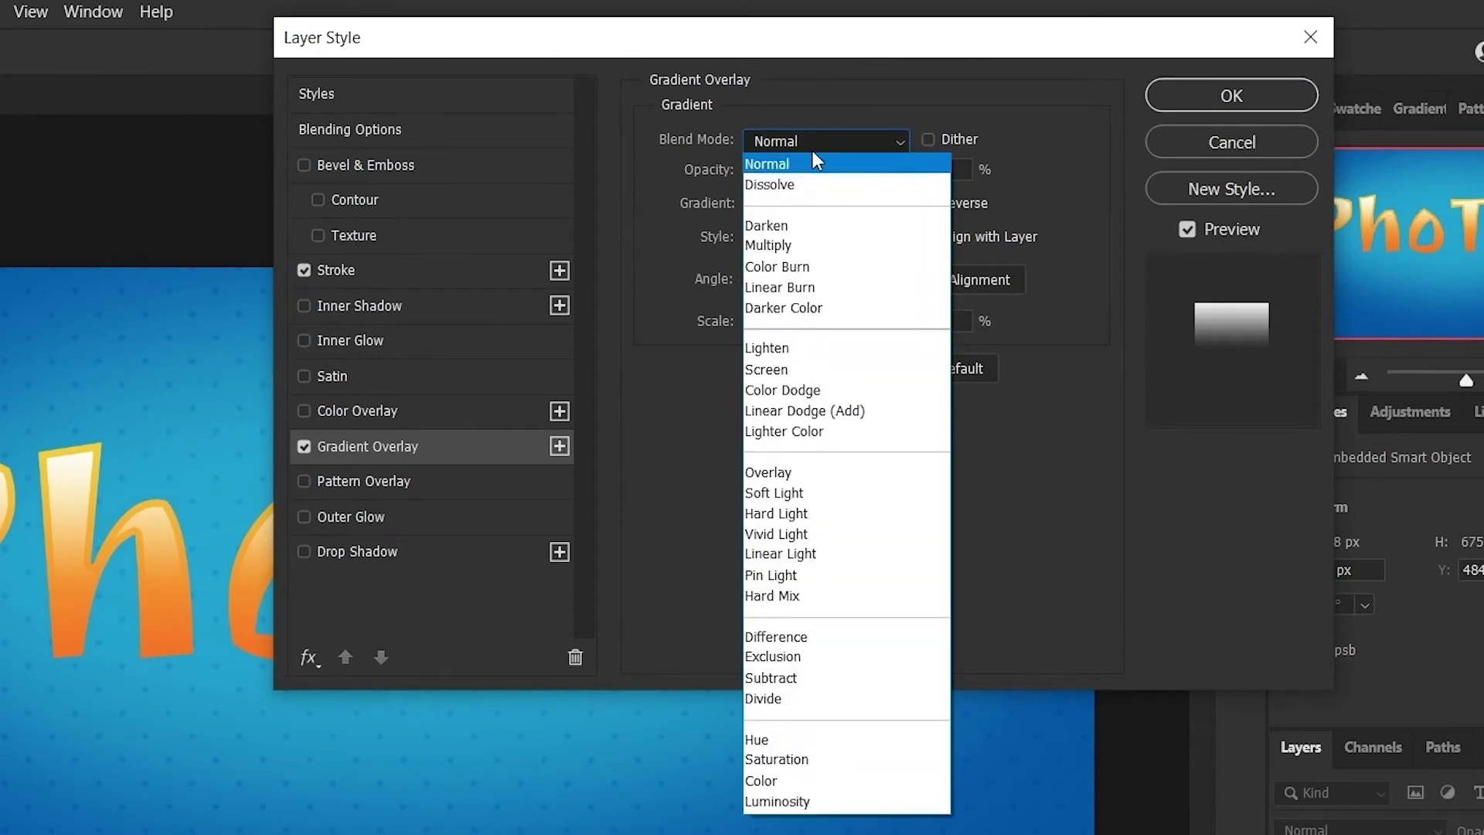
click(820, 474)
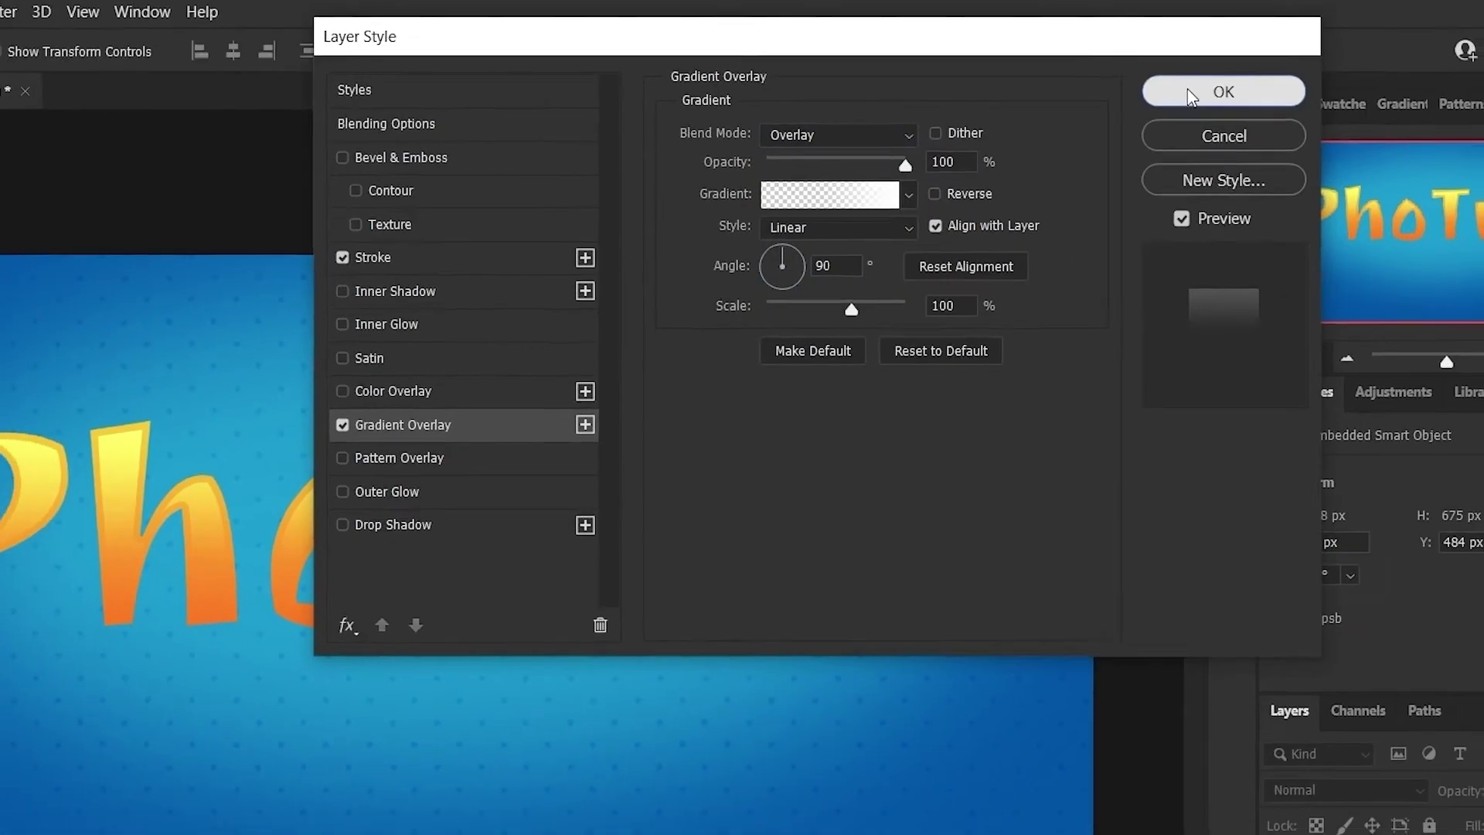
Apply the overlay style and Alt-drag Effect 1 into a duplicate named Extrude 1.
click(1180, 99)
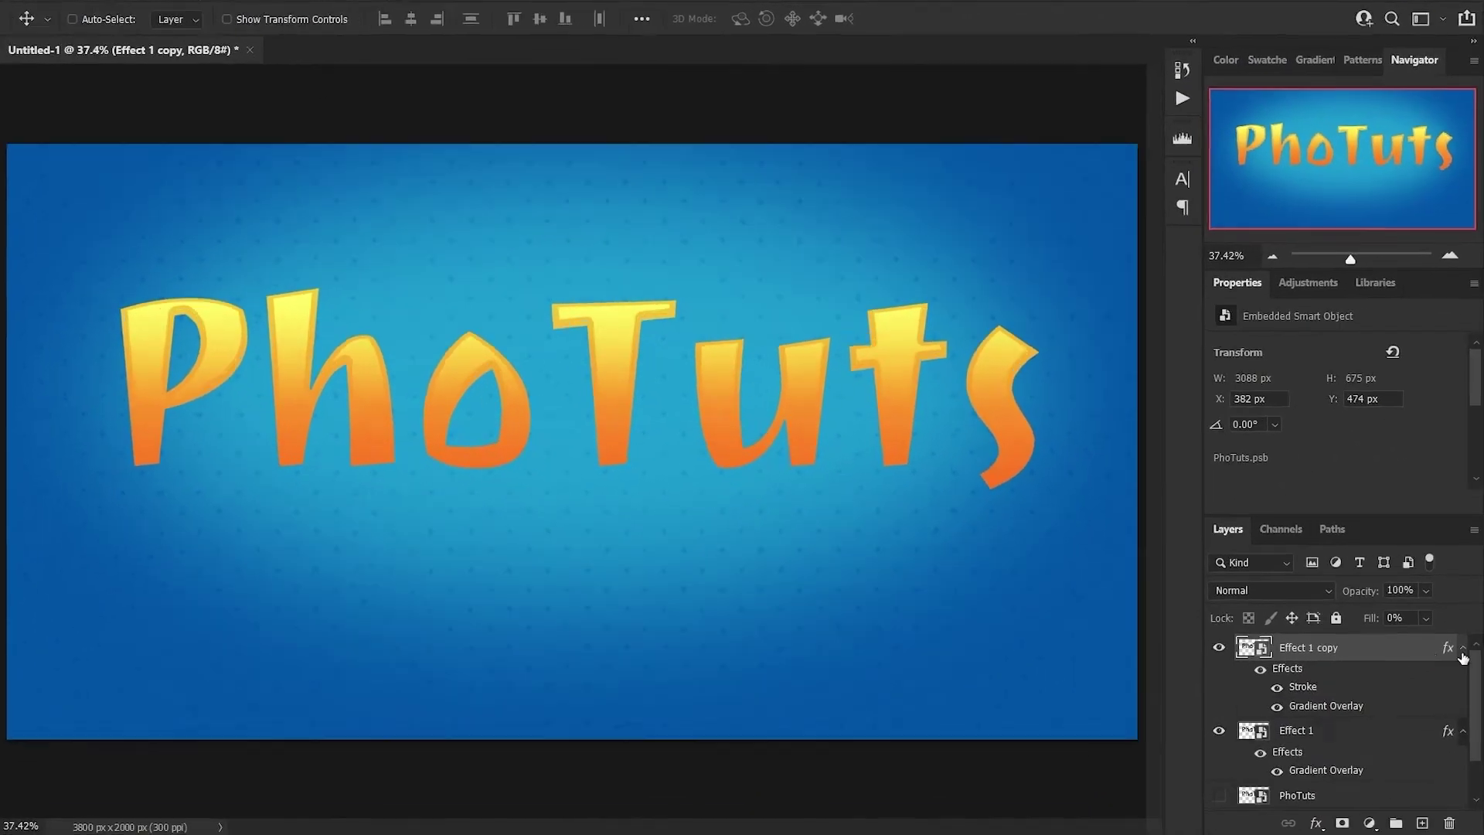
click(1463, 653)
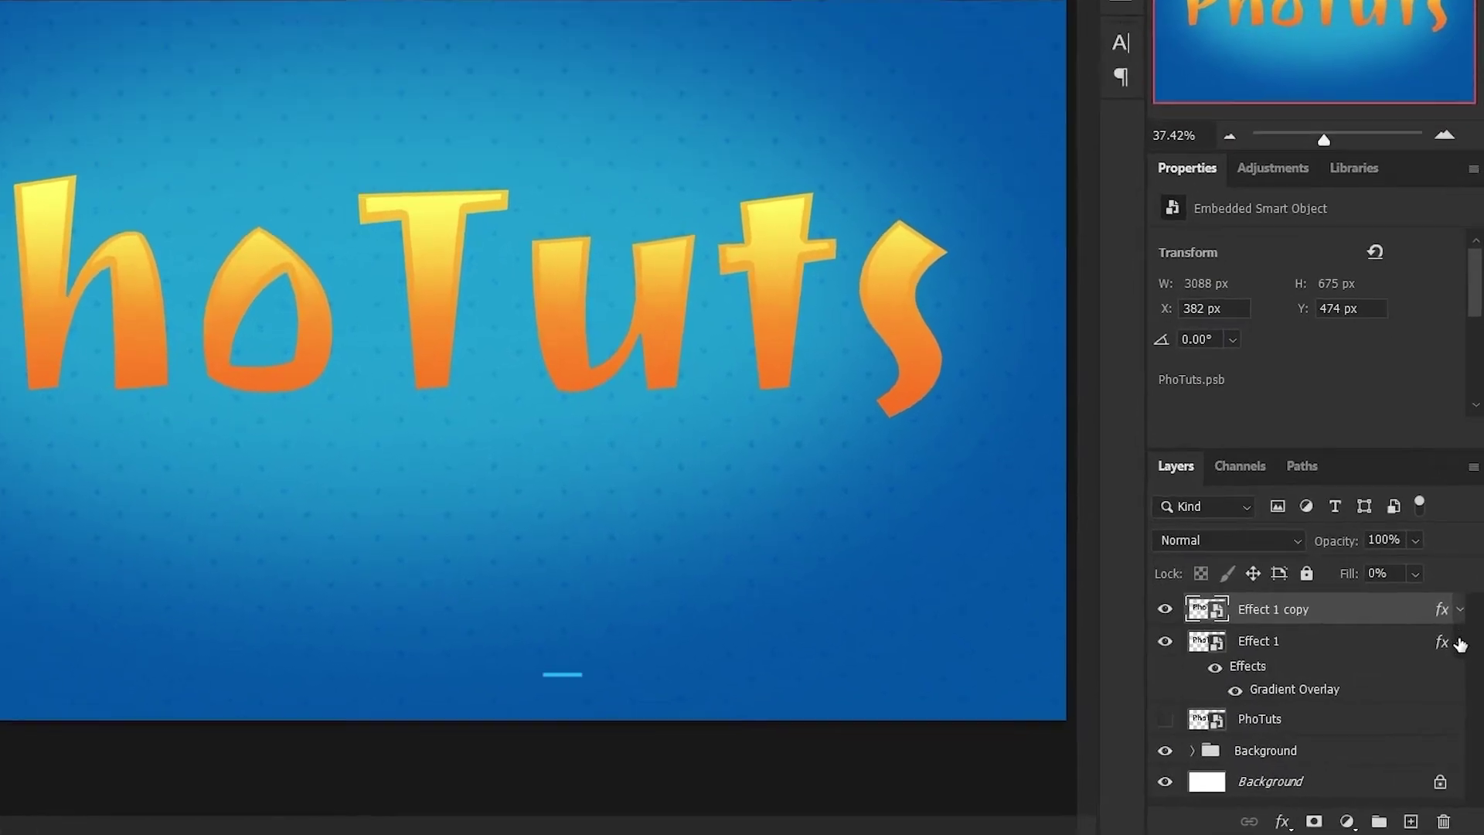
click(1463, 733)
drag(1294, 619, 1288, 649)
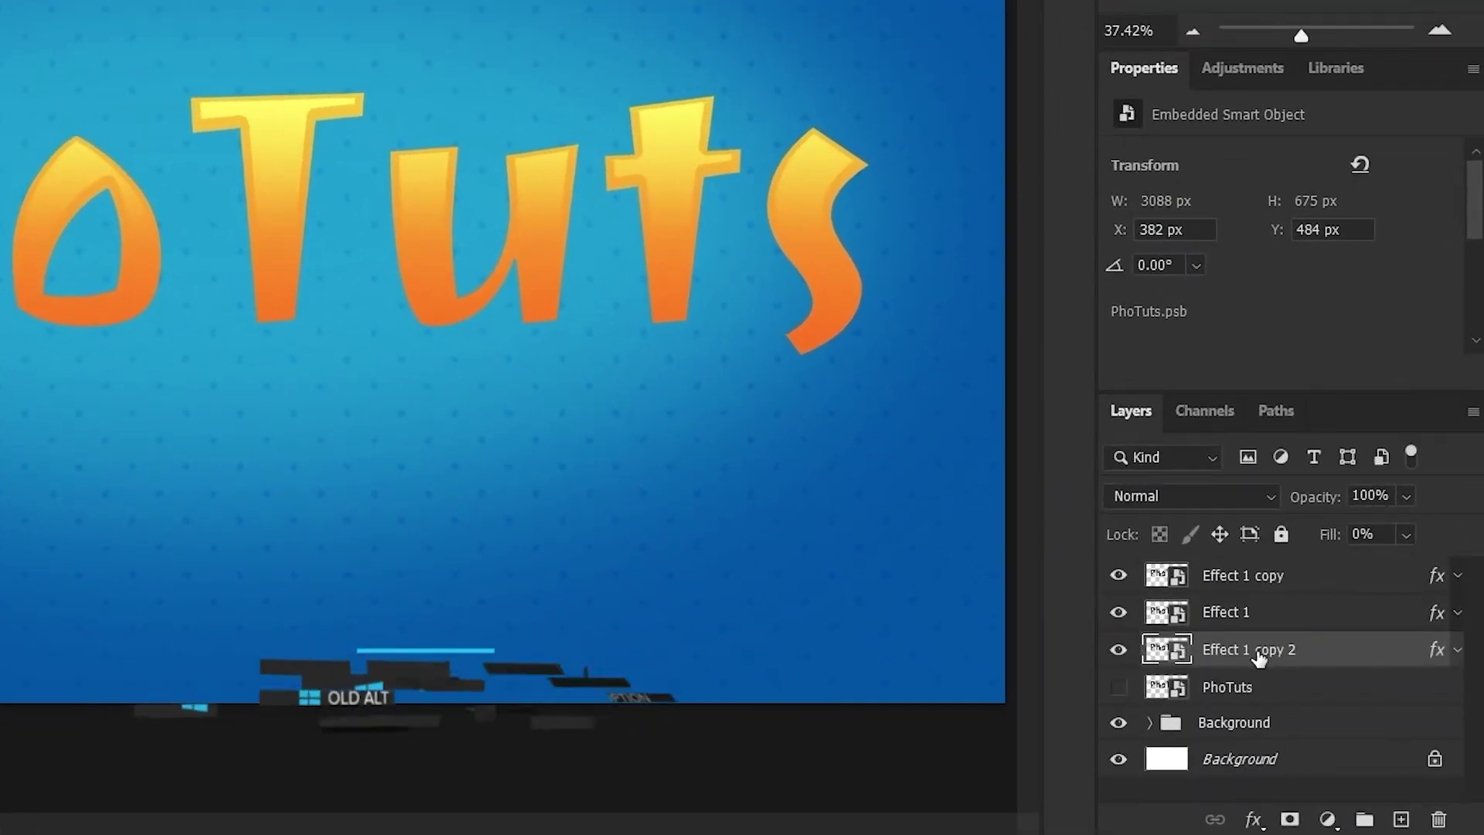
double_click(1259, 653)
text(Extrude 1)
key(Return)
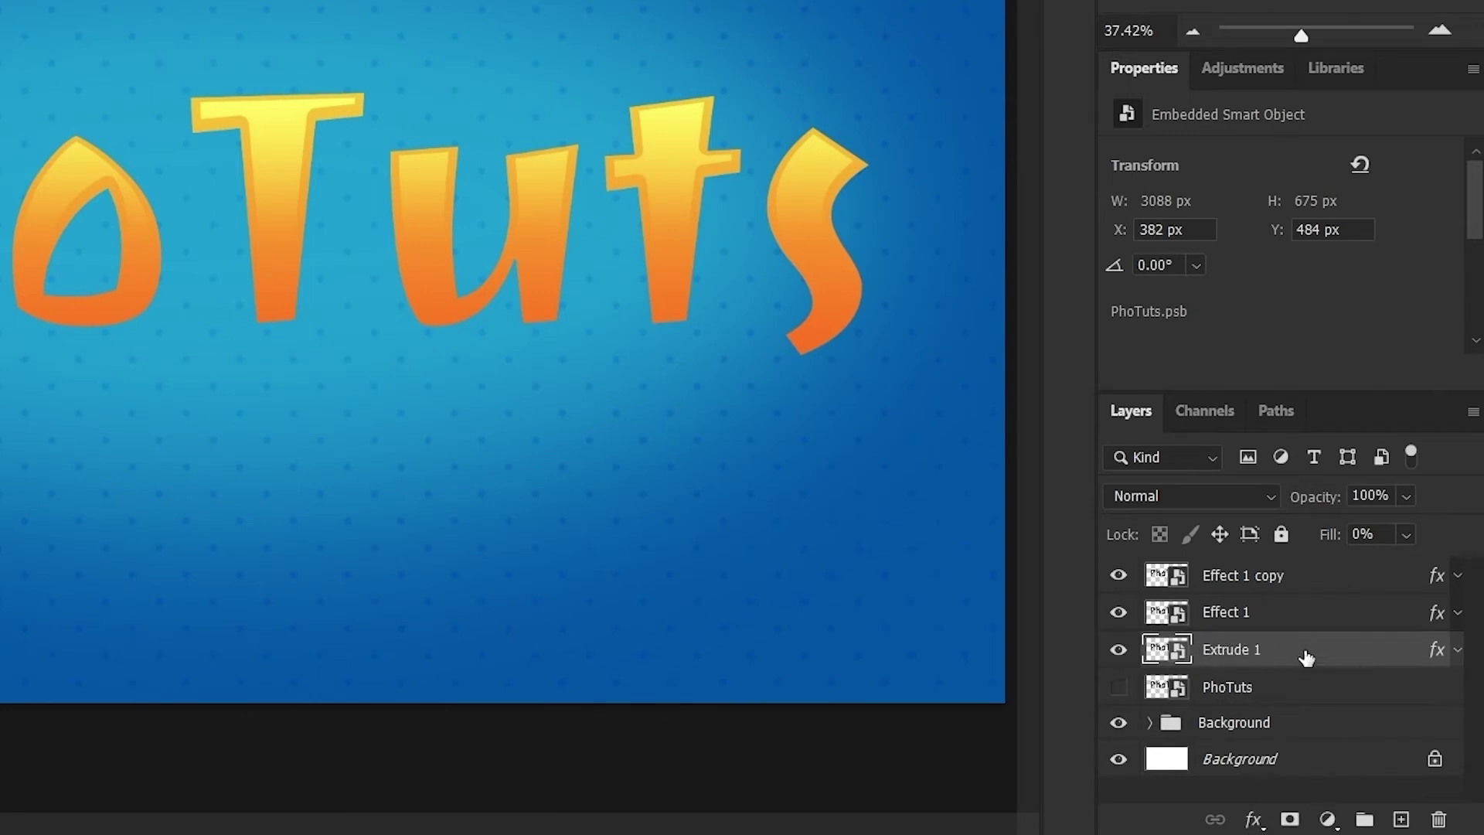
Clear Extrude 1's layer style and put it in a group named Extrude 1.
right_click(1330, 645)
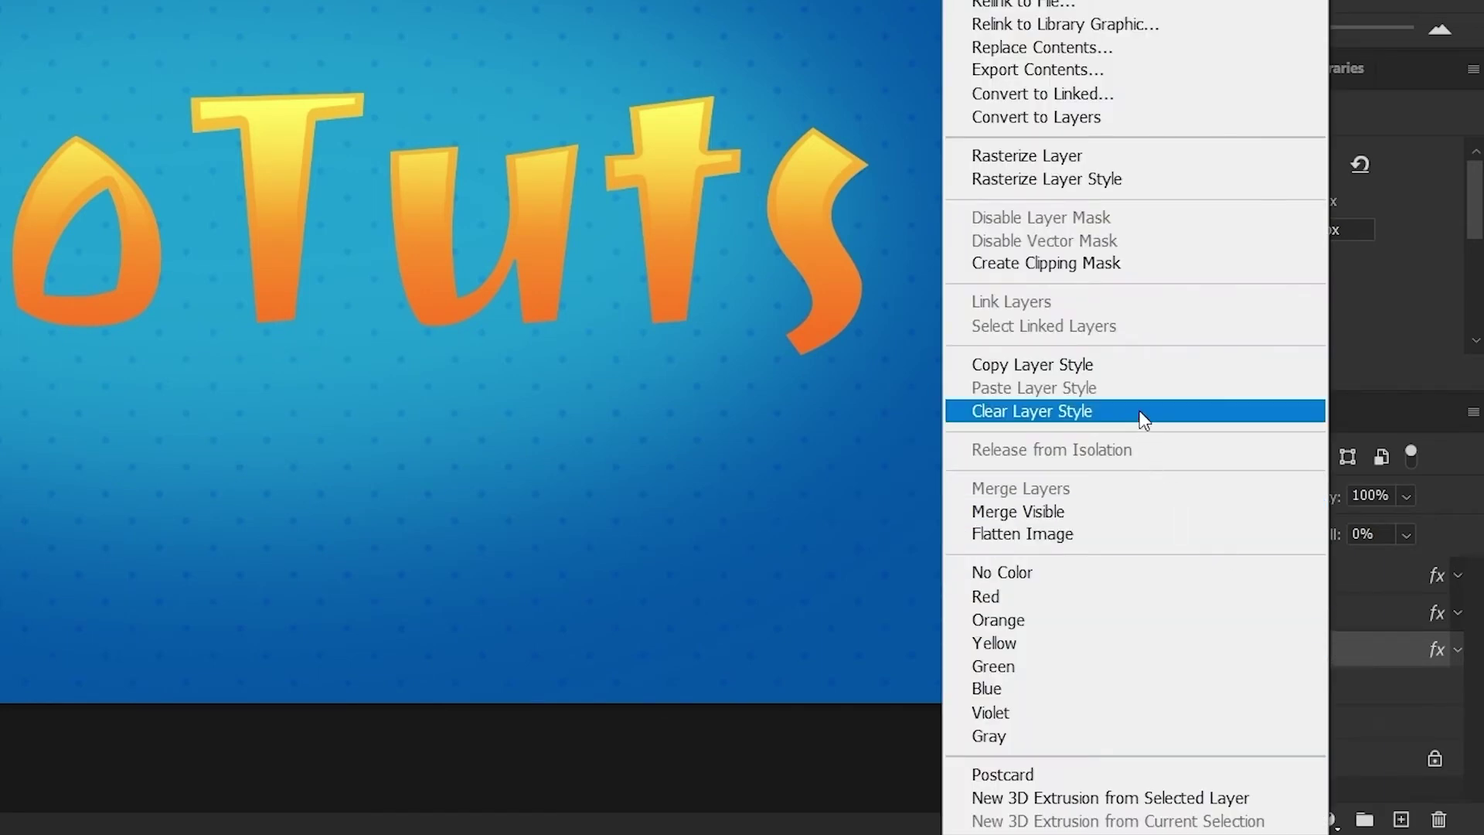
click(1142, 418)
key(ctrl+g)
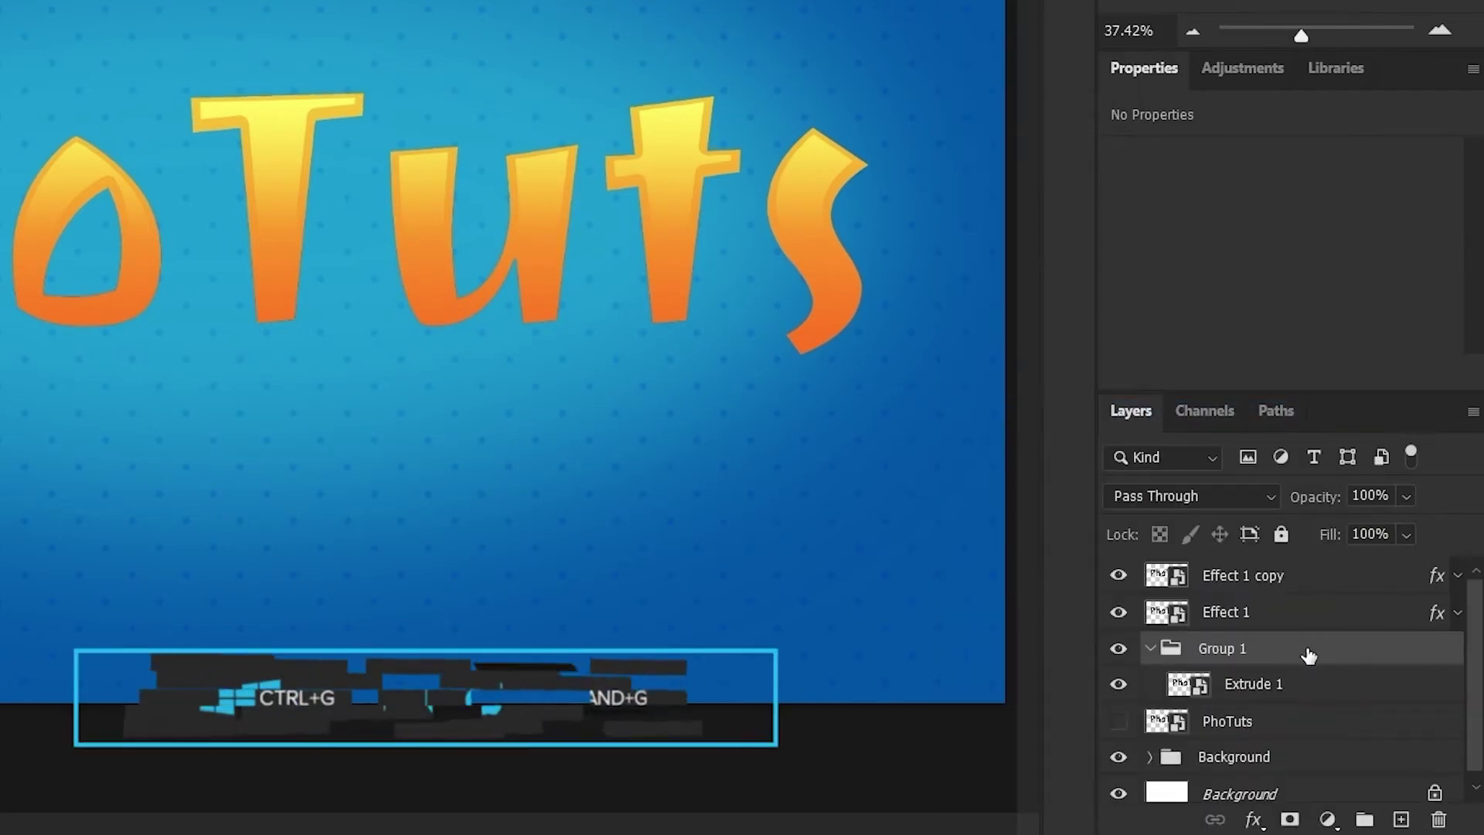
double_click(1225, 655)
text(Extrude 1)
key(Return)
Repeat Ctrl+Alt+Shift+T on Extrude 1 to stack offset copies up to copy 29.
click(1332, 686)
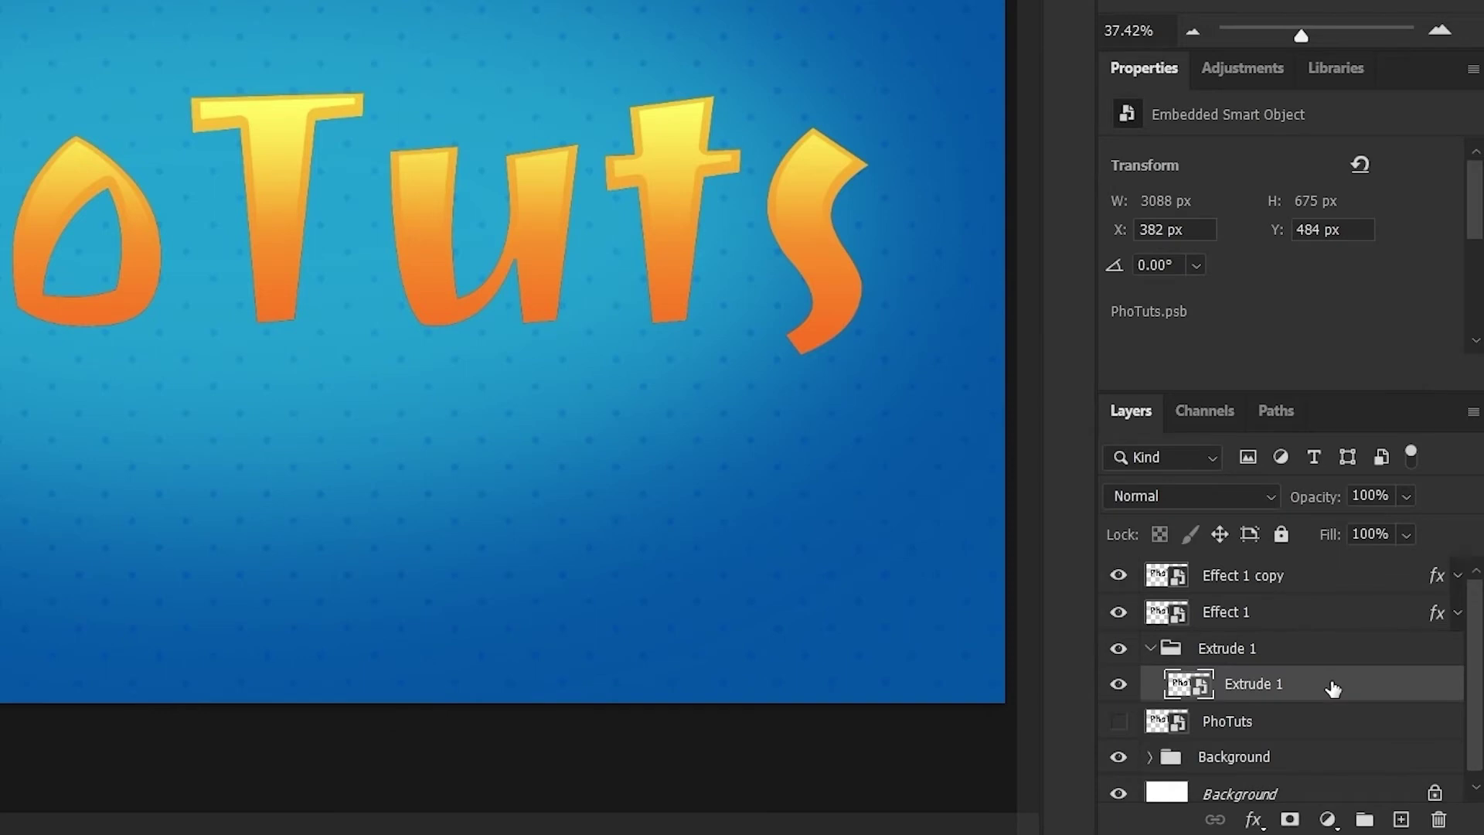
key(ctrl+alt+shift+t)
key(ctrl+alt+shift+t)
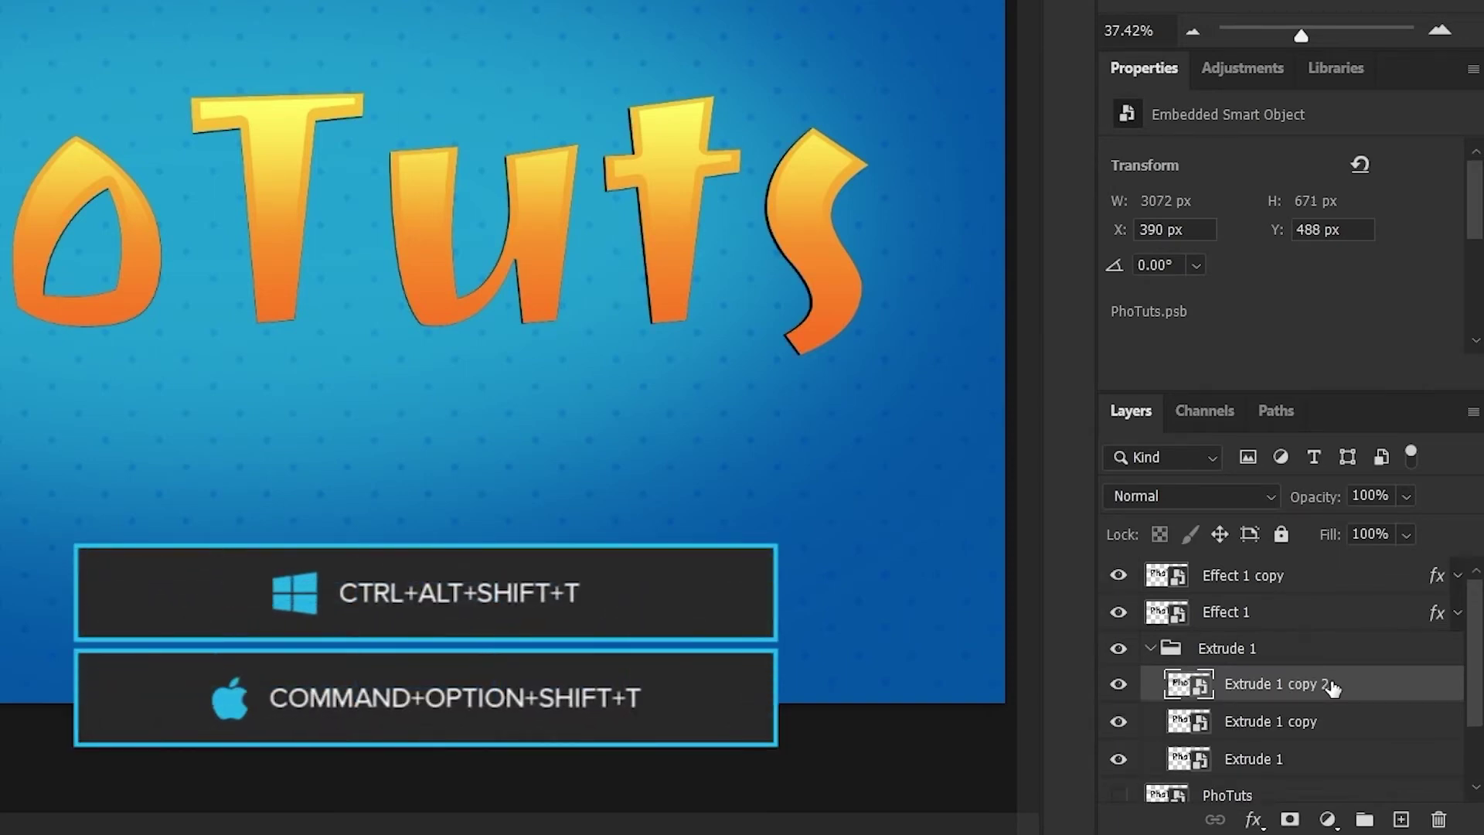
key(ctrl+alt+shift+t)
key(ctrl+alt+shift+t)
key(ctrl+alt+shift+t)
key(ctrl+alt+shift+t)
key(ctrl+alt+shift+t)
key(ctrl+alt+shift+t)
key(ctrl+alt+shift+t)
key(ctrl+alt+shift+t)
key(ctrl+alt+shift+t)
key(ctrl+alt+shift+t)
key(ctrl+alt+shift+t)
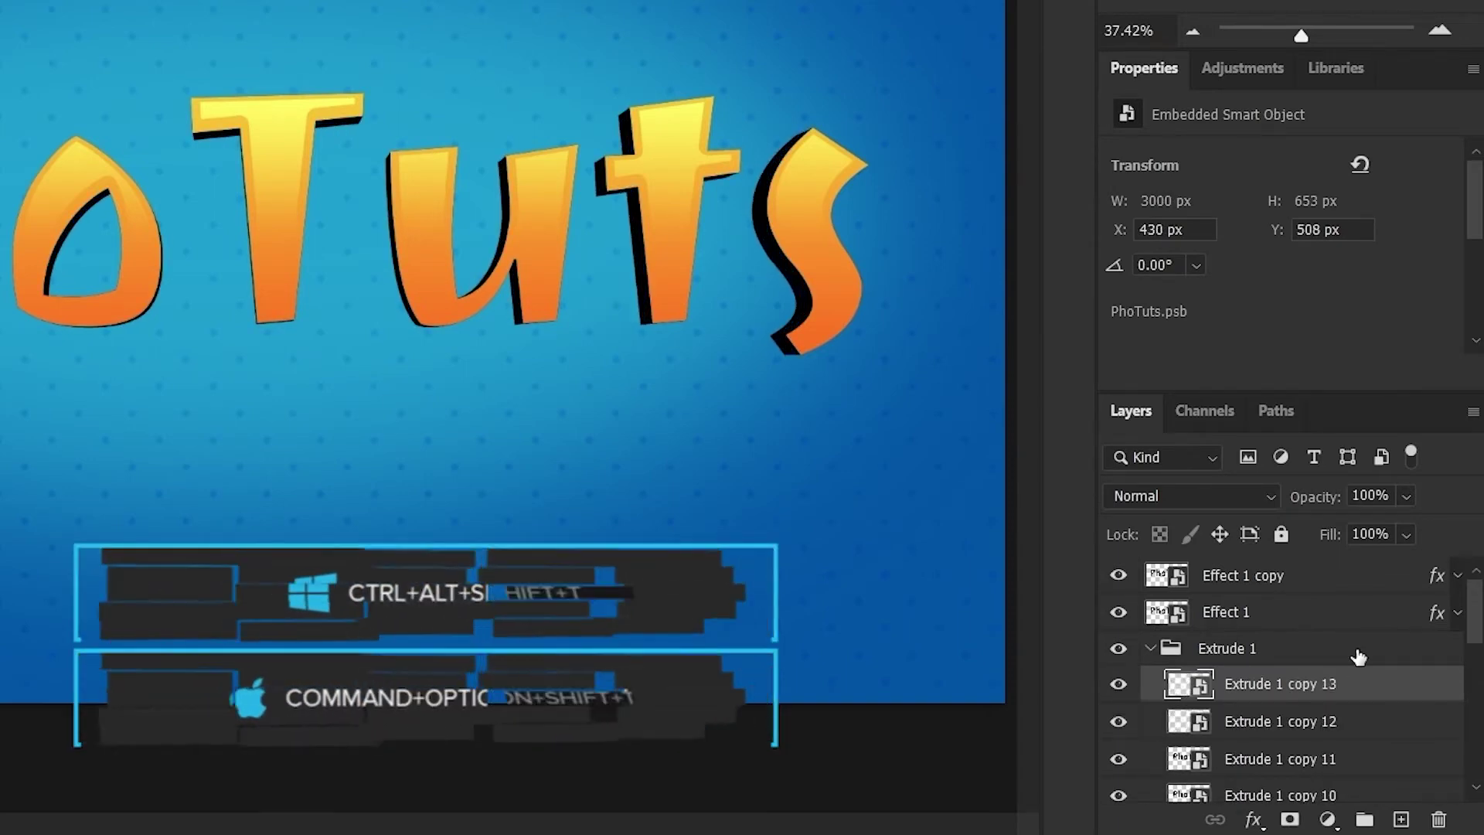
key(ctrl+alt+shift+t)
key(ctrl+alt+shift+t)
key(ctrl+alt+shift+t)
key(ctrl+alt+shift+t)
key(ctrl+alt+shift+t)
key(ctrl+alt+shift+t)
key(ctrl+alt+shift+t)
key(ctrl+alt+shift+t)
key(ctrl+alt+shift+t)
key(ctrl+alt+shift+t)
key(ctrl+alt+shift+t)
key(ctrl+alt+shift+t)
key(ctrl+alt+shift+t)
key(ctrl+alt+shift+t)
key(ctrl+alt+shift+t)
key(ctrl+alt+shift+t)
key(ctrl+alt+shift+t)
Rename the last copy Shadow, move it below the copies, hide it, and collapse the group.
double_click(1281, 684)
text(Shadow)
key(Return)
drag(1313, 688, 1289, 706)
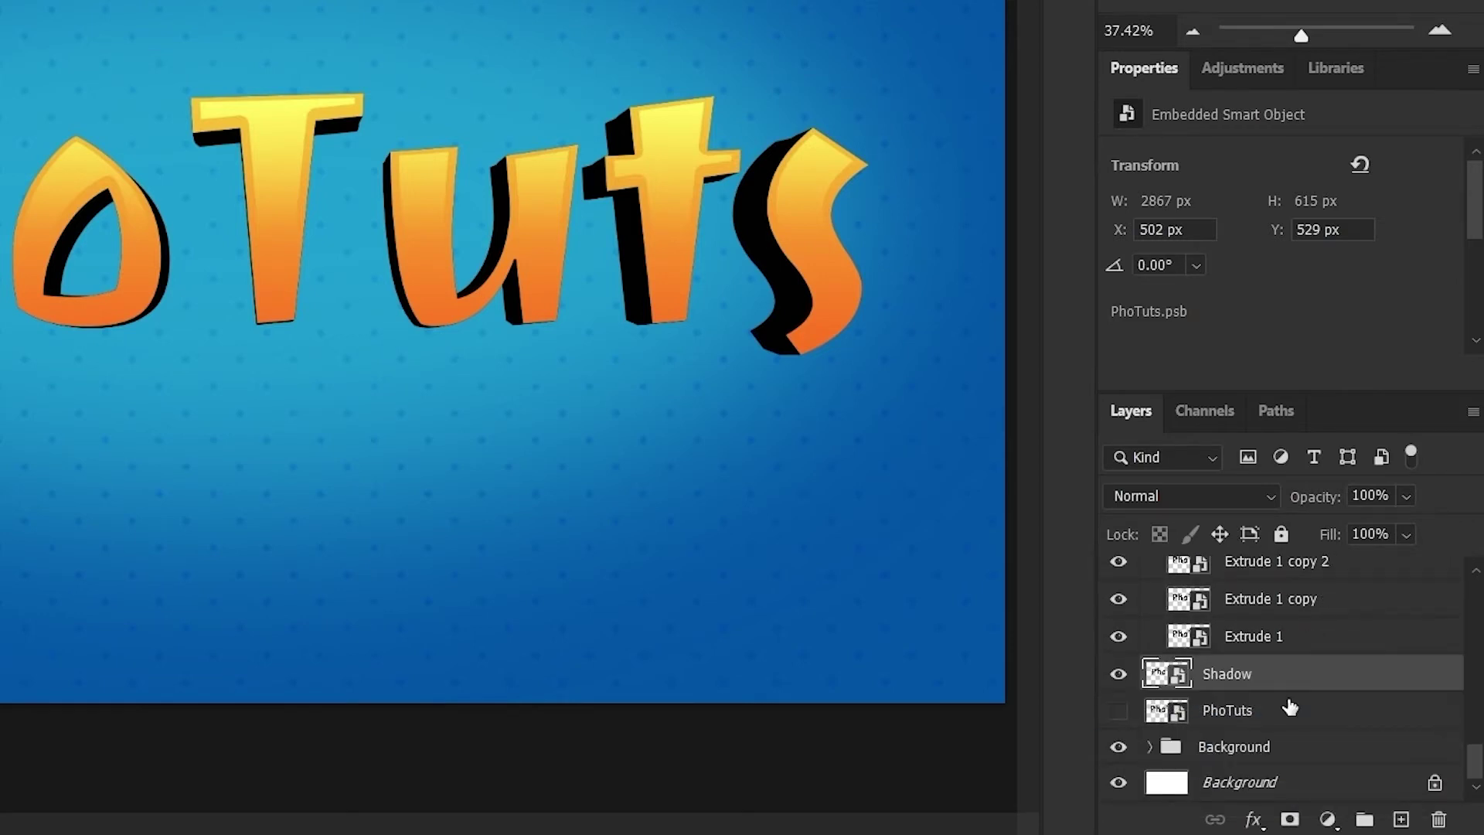
click(1119, 673)
scroll(1356, 659, up, 6)
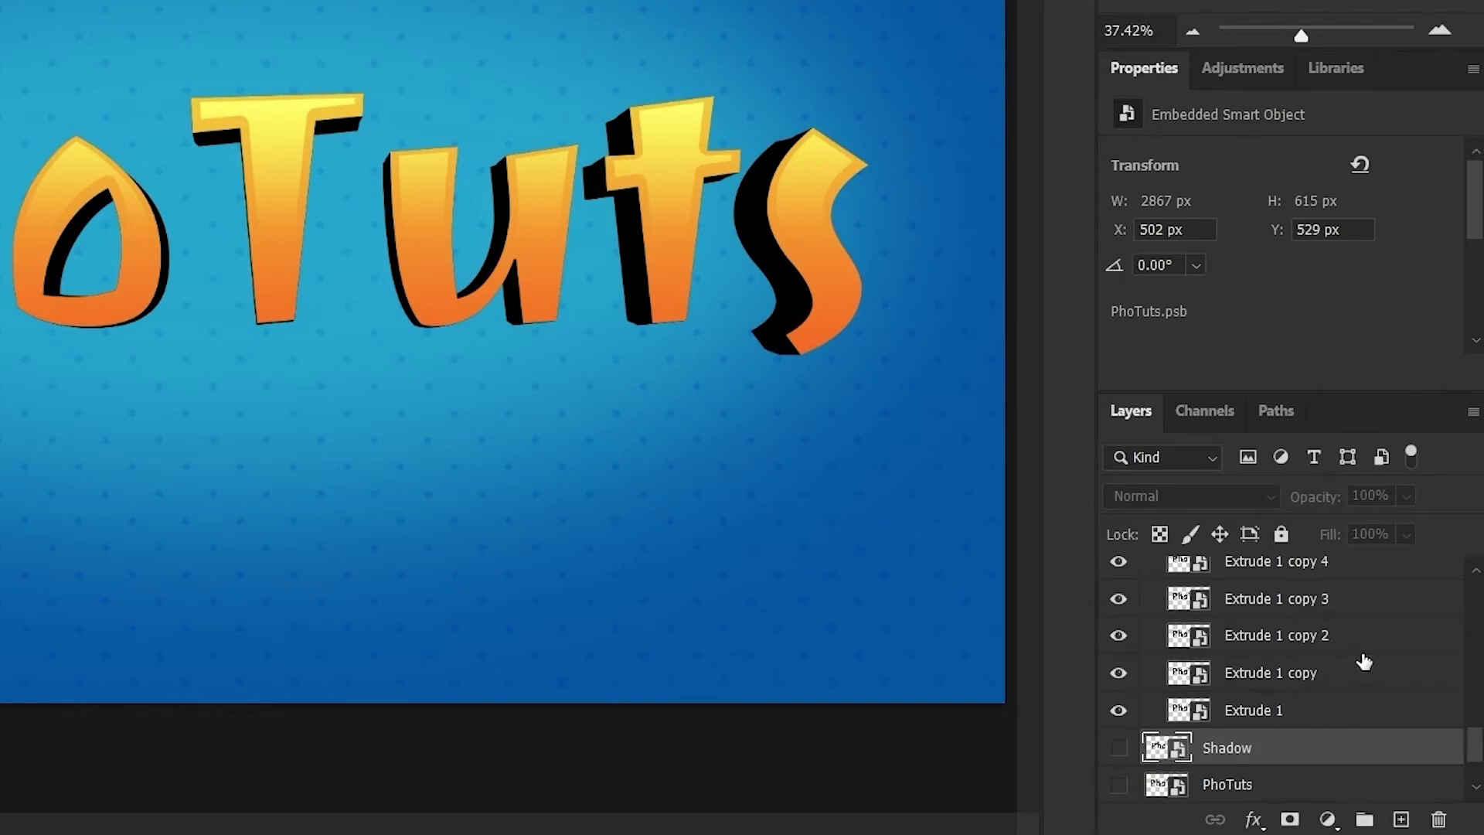
scroll(1354, 656, up, 5)
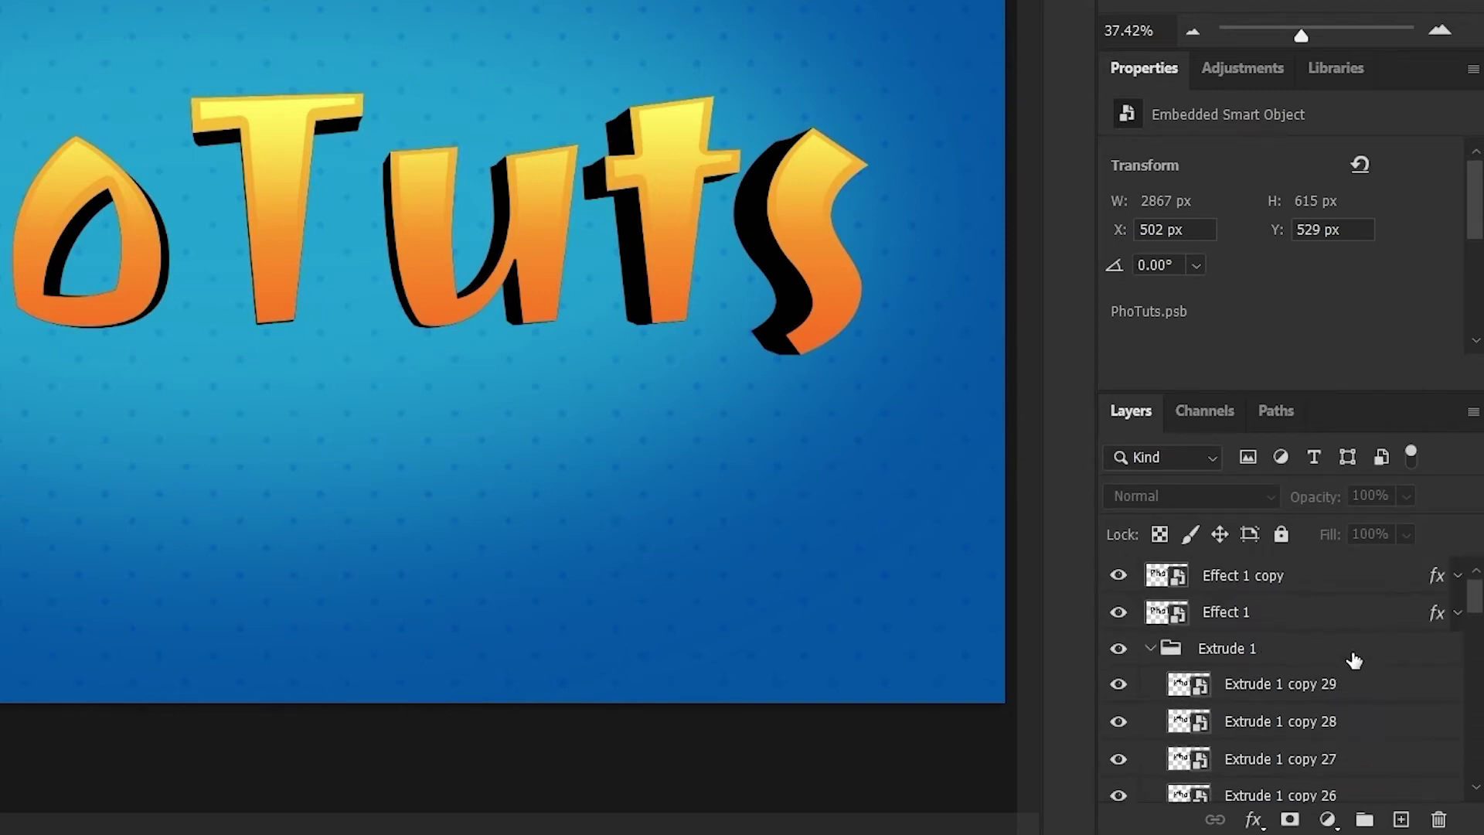
click(1150, 650)
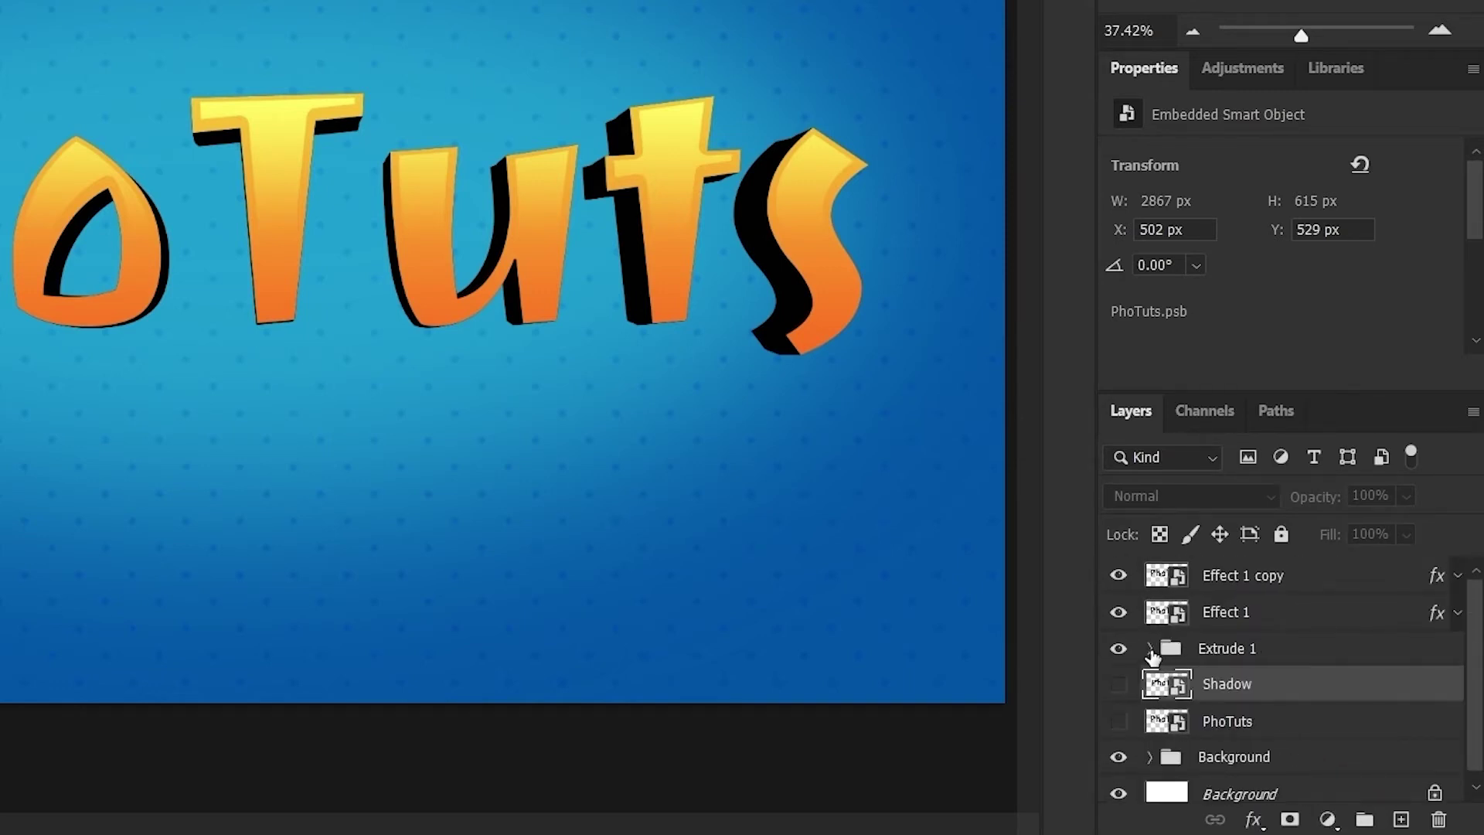
click(1313, 654)
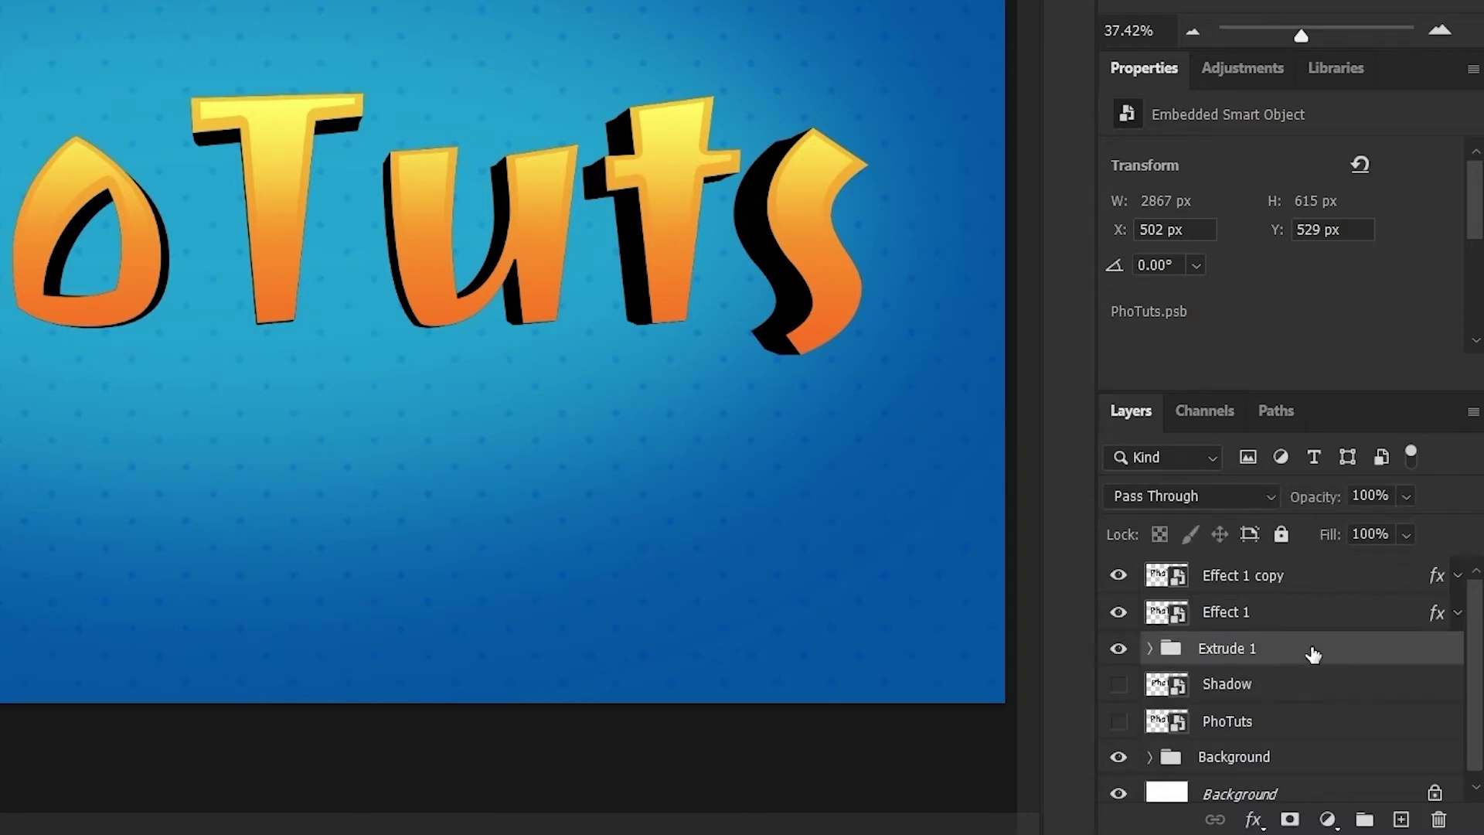
Add a red ed4218 Color Overlay to the Extrude 1 group.
double_click(1313, 655)
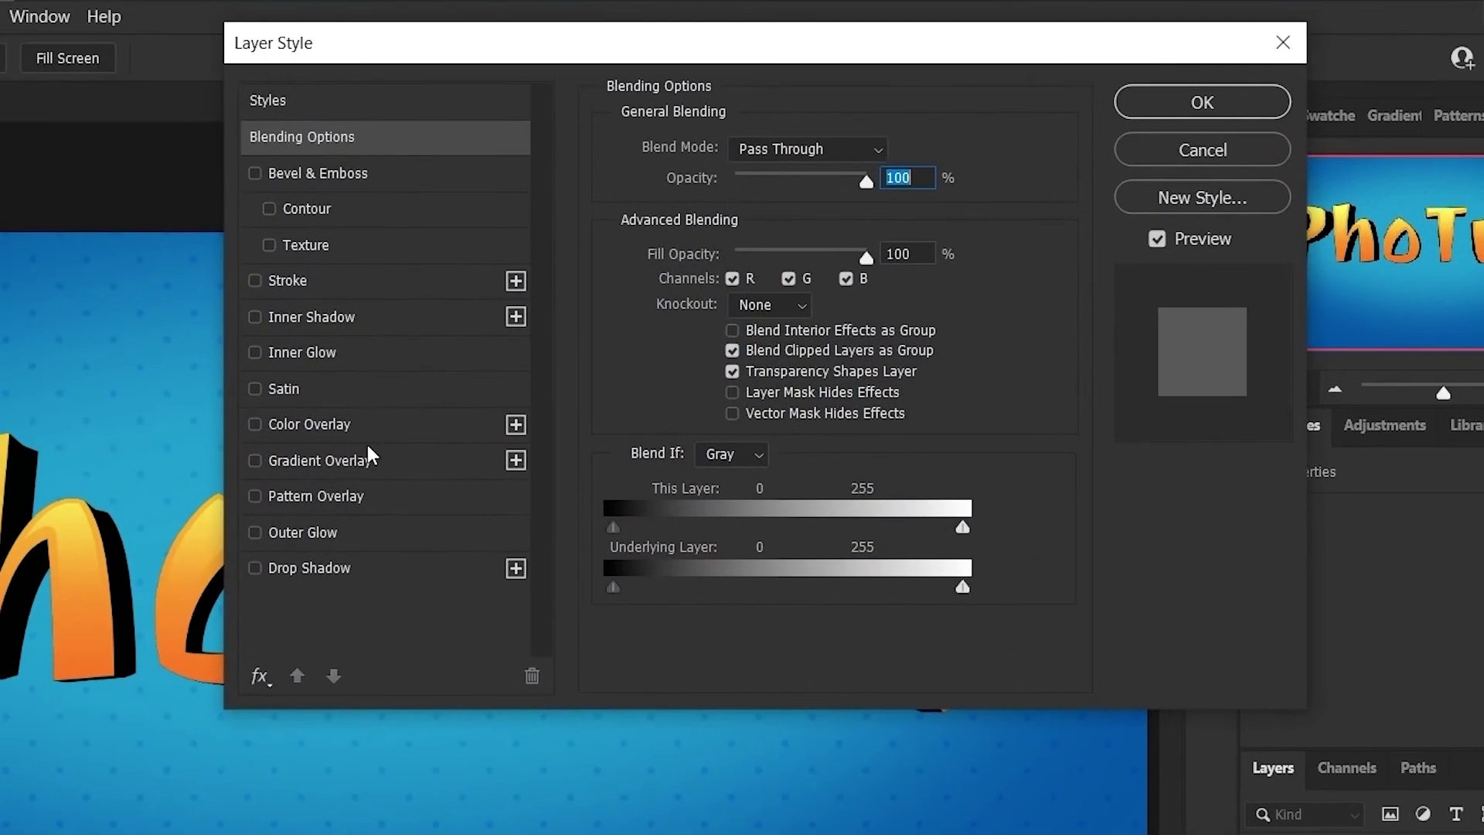
click(380, 424)
click(891, 139)
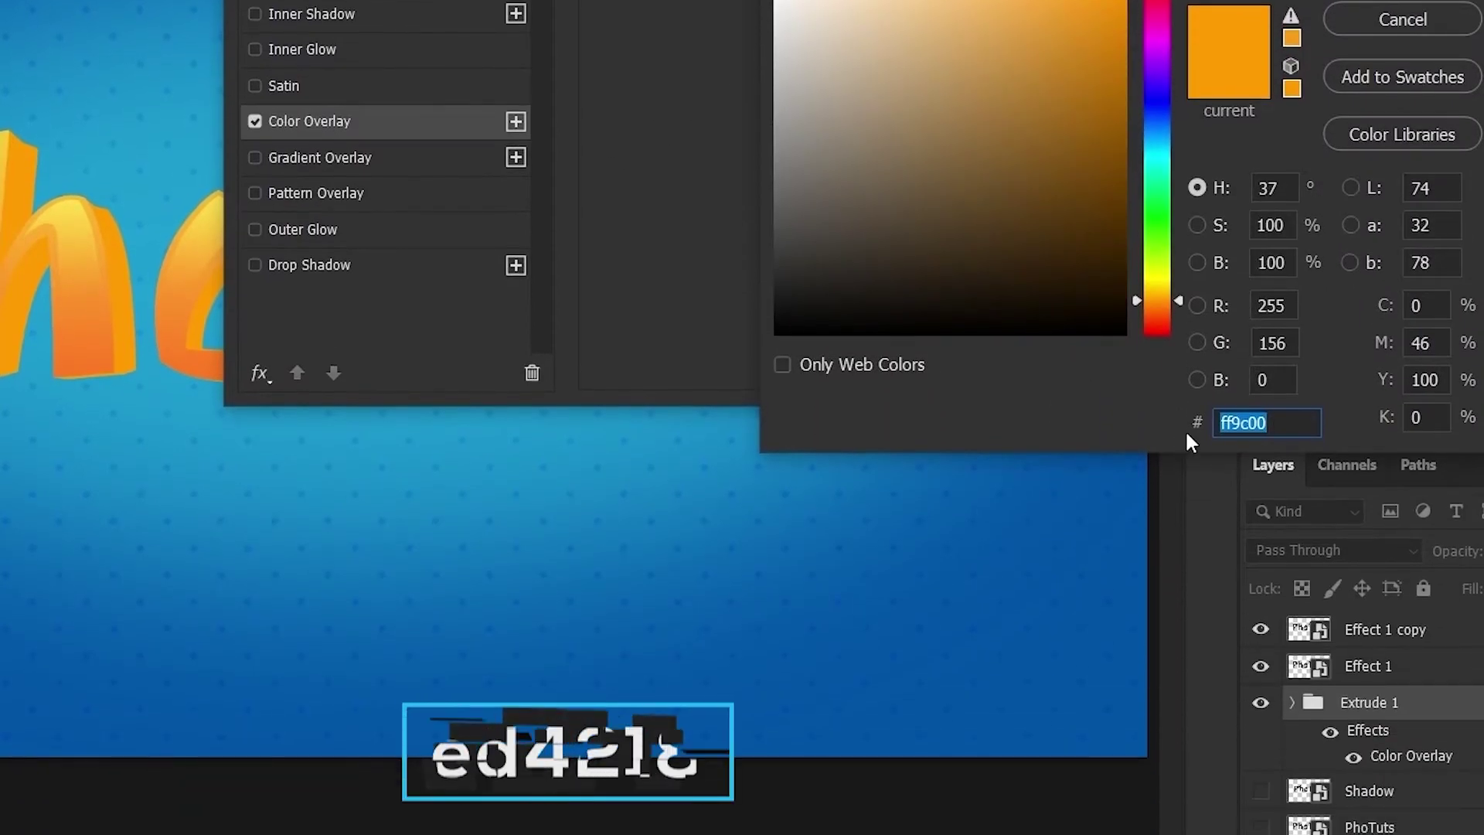
text(ed4218)
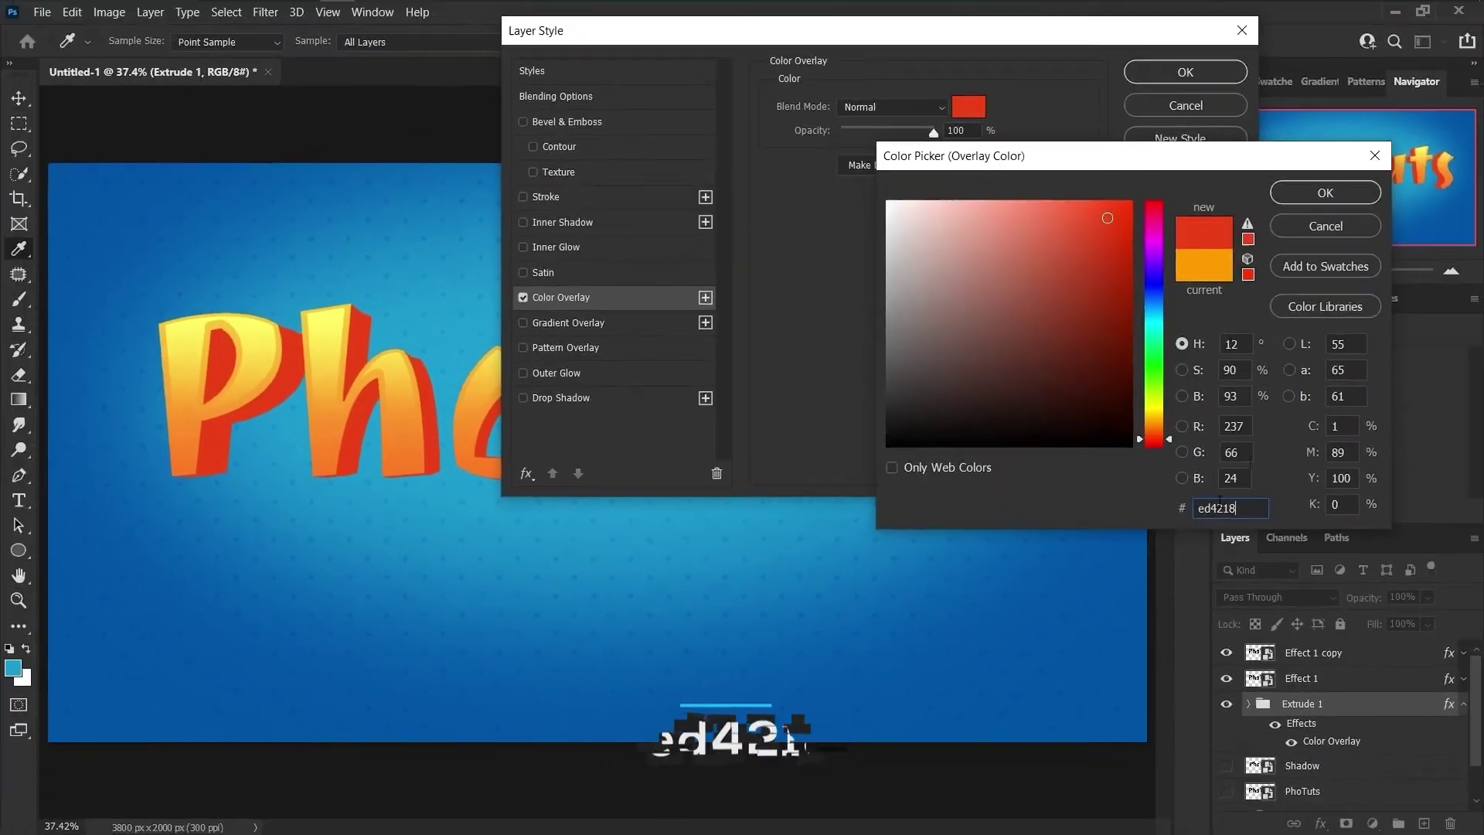
click(1324, 192)
click(1185, 71)
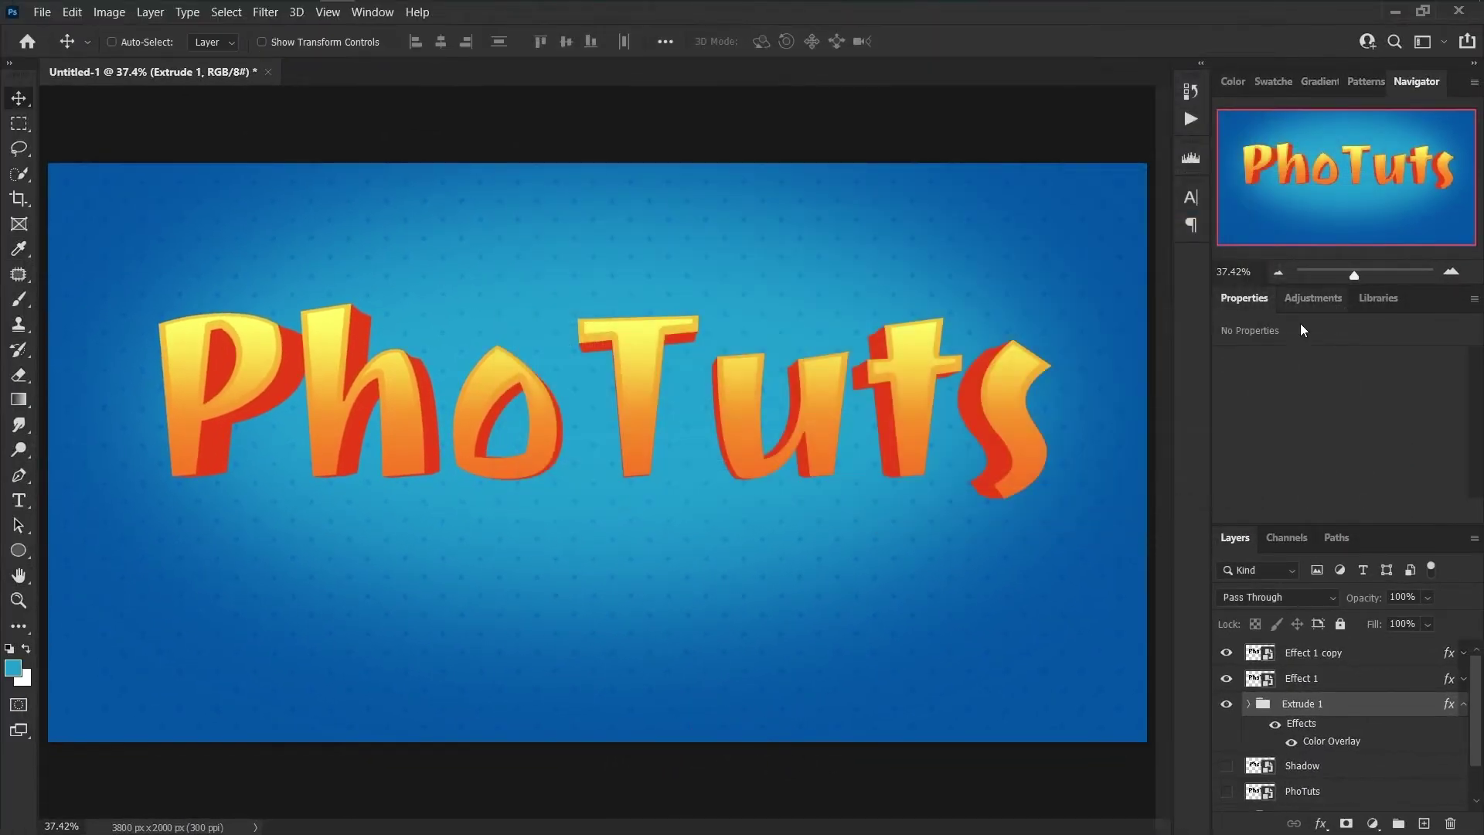
Duplicate the Shadow layer and name the copy Effect 3.
click(1463, 705)
click(1390, 729)
drag(1352, 735, 1354, 746)
double_click(1314, 754)
text(Effect 3)
key(Return)
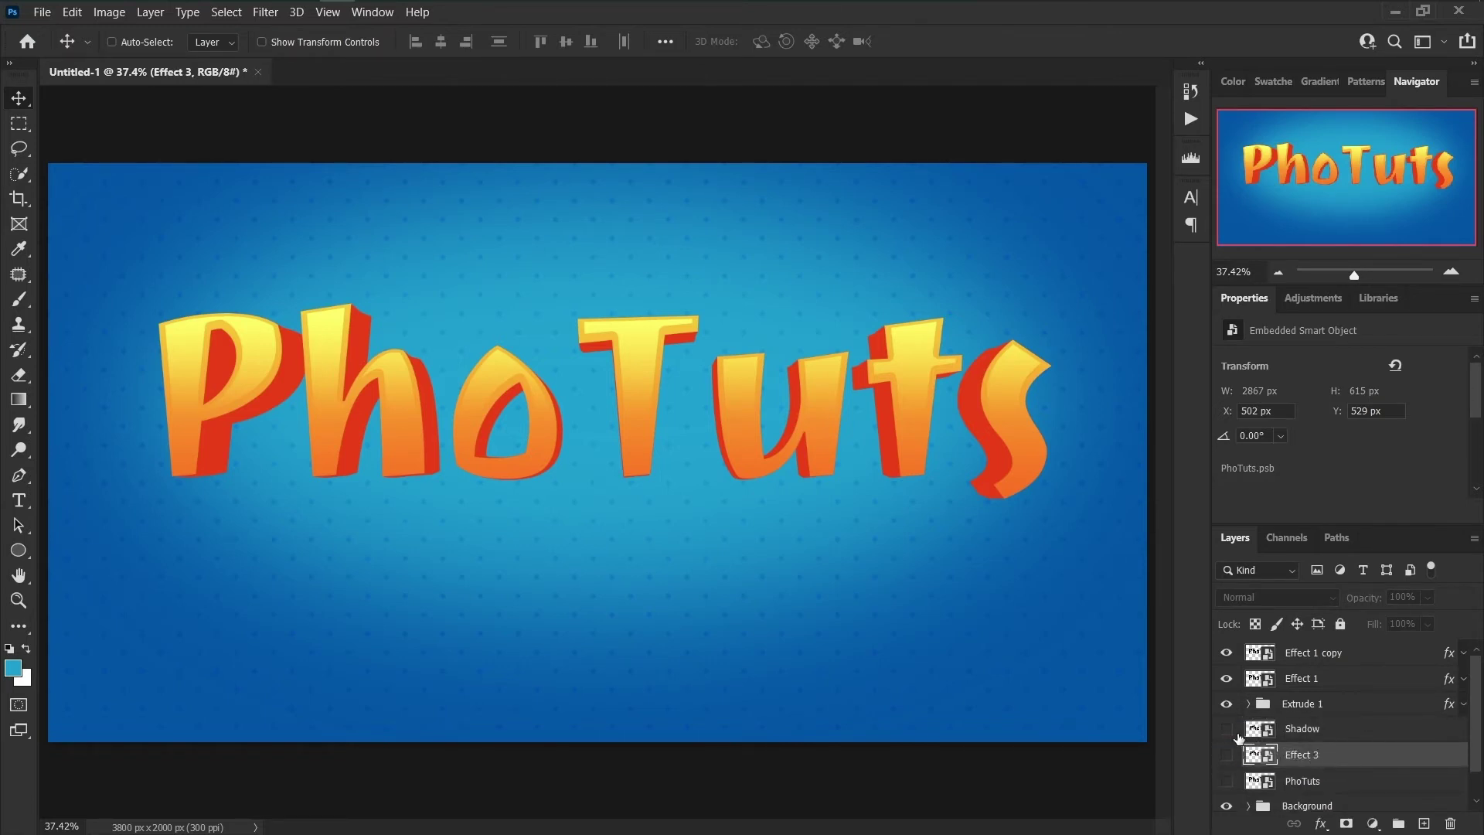
Apply a 13 px Gaussian Blur to the Shadow layer.
click(1354, 735)
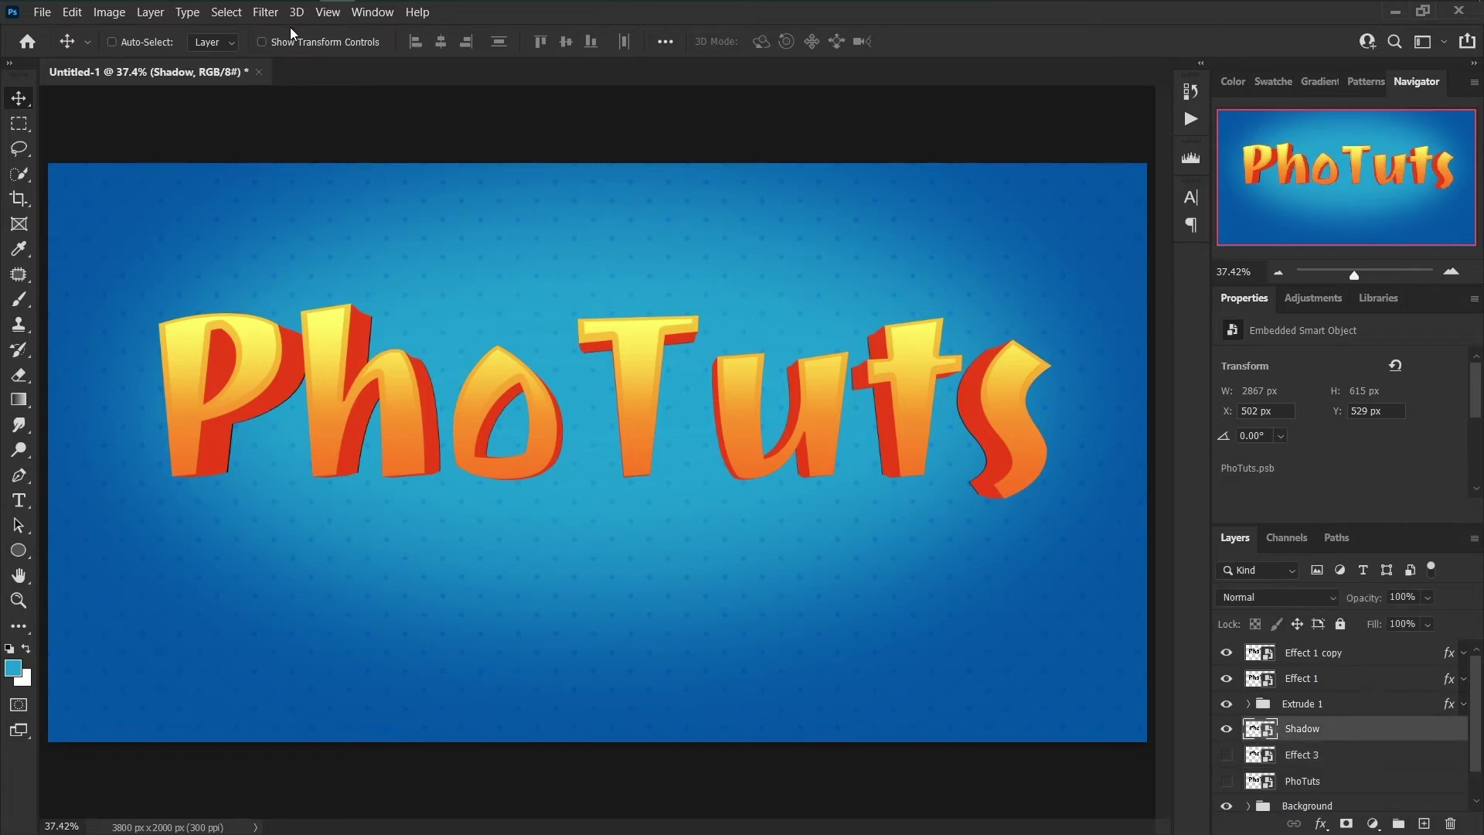
click(265, 11)
mouse_move(352, 244)
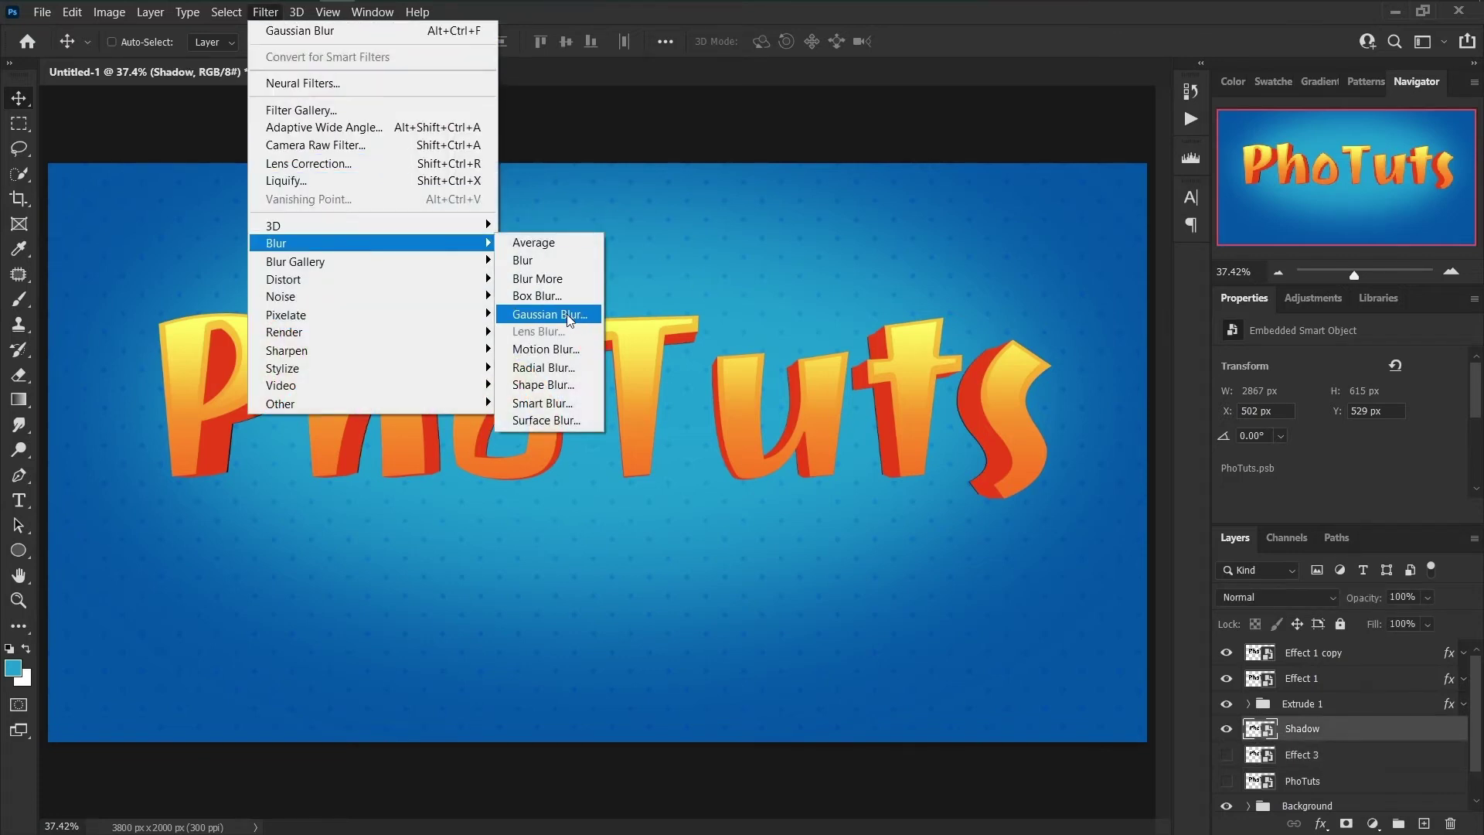
click(568, 317)
text(13)
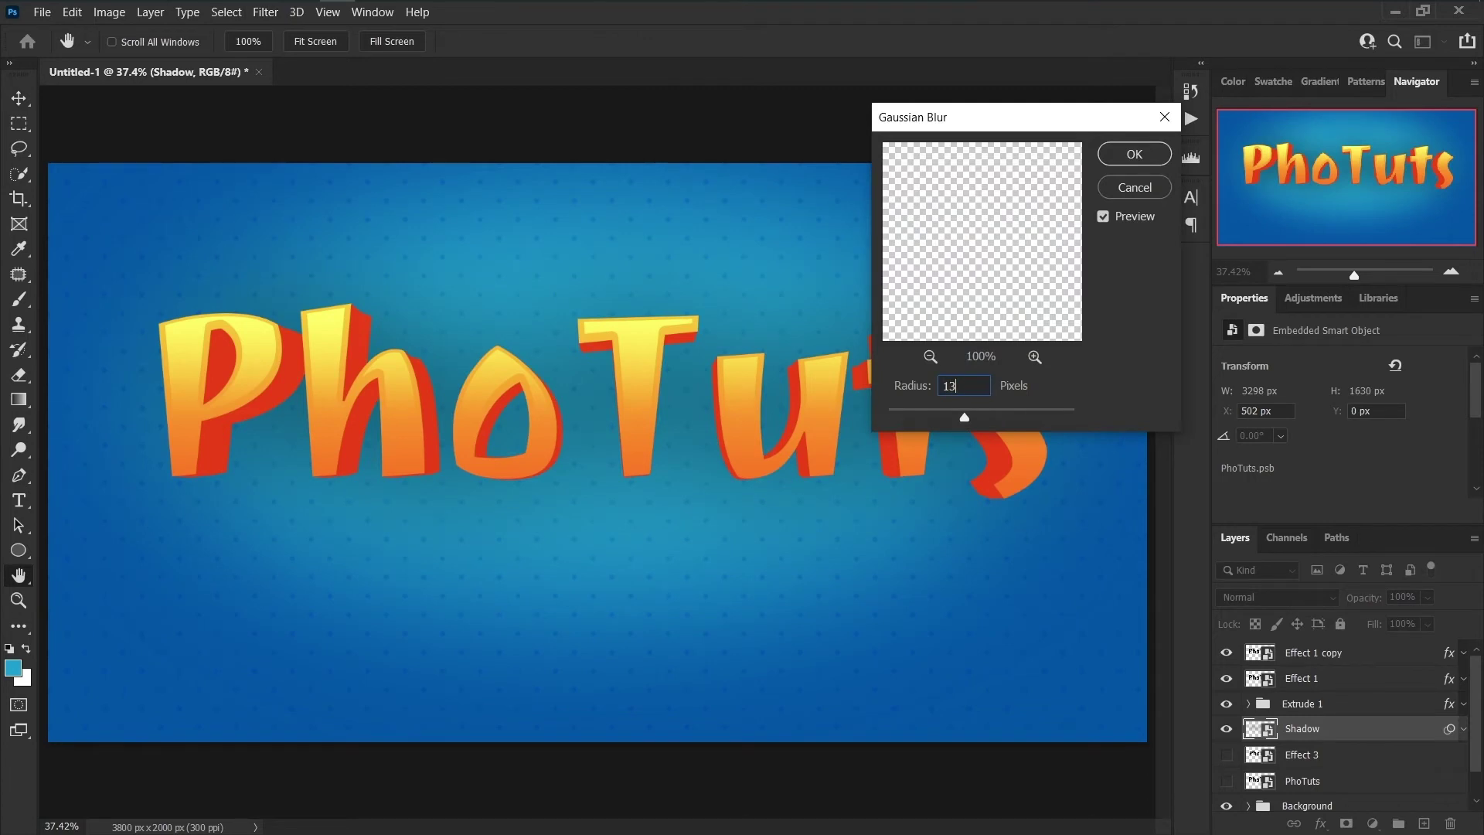
click(1141, 157)
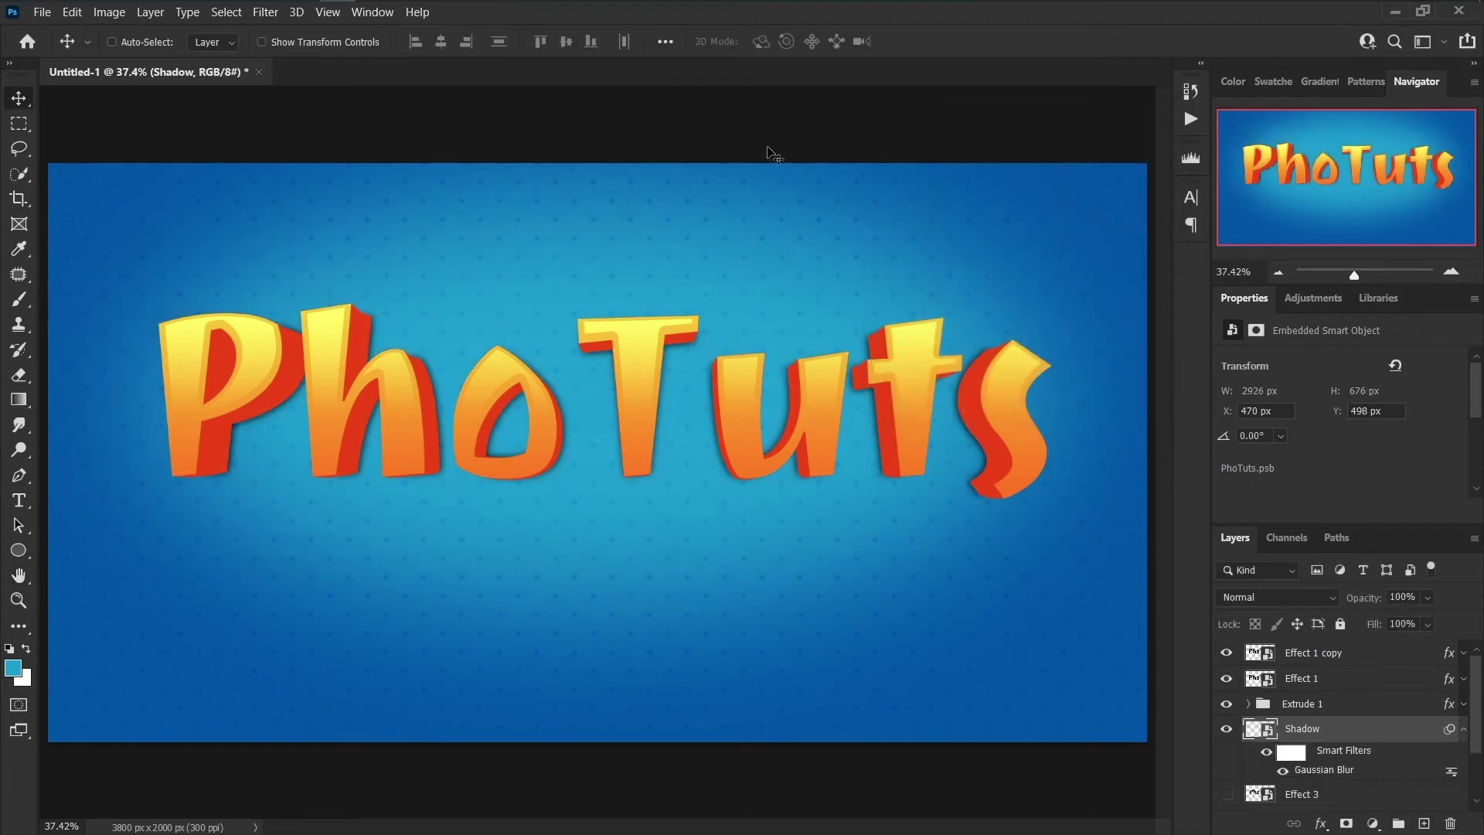
Reapply Gaussian Blur to Shadow at 9 px and then at 2.5 px.
click(265, 12)
click(272, 30)
text(9)
click(1121, 153)
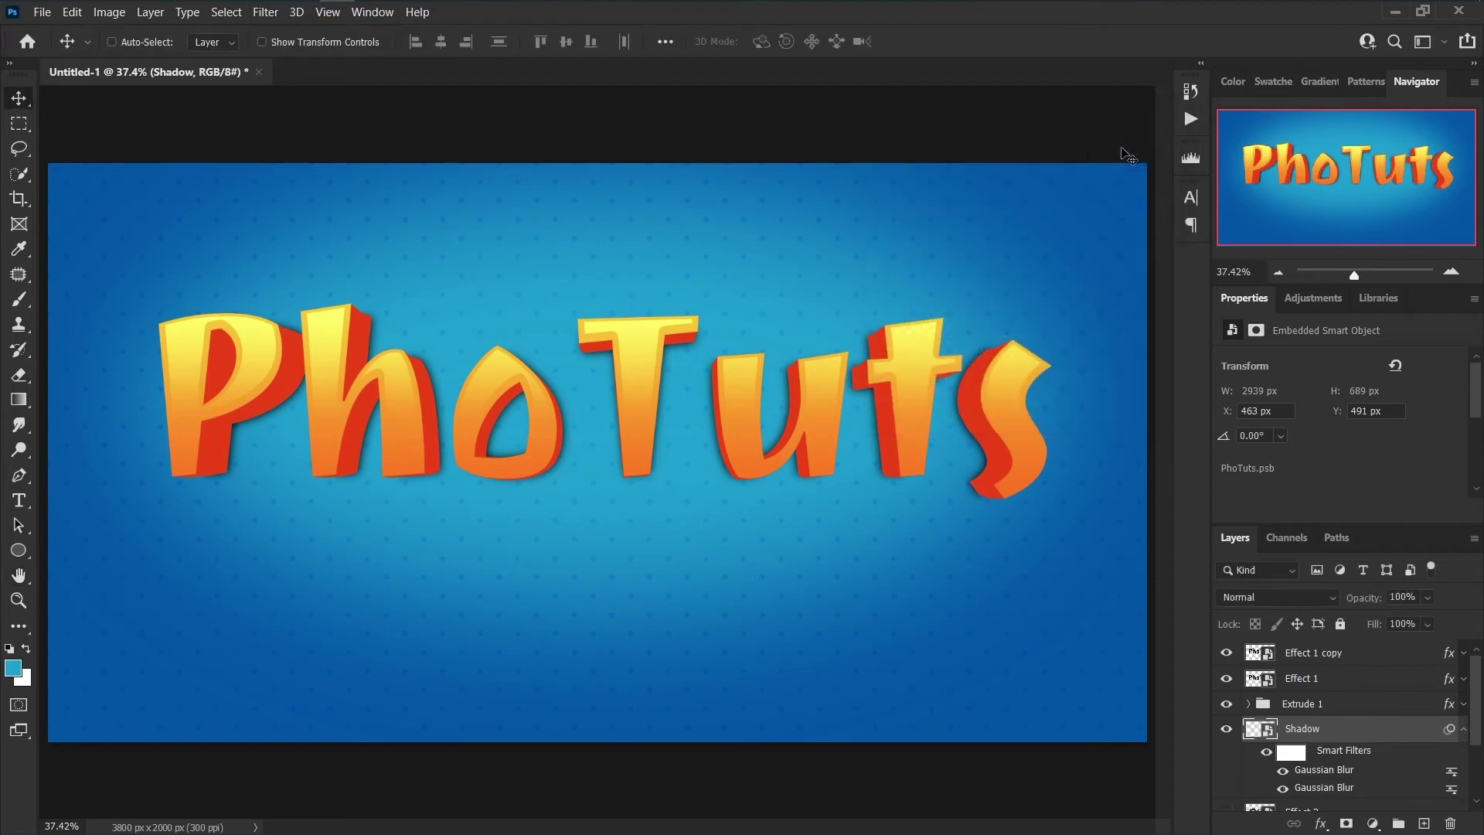
click(265, 12)
click(272, 30)
text(2.5)
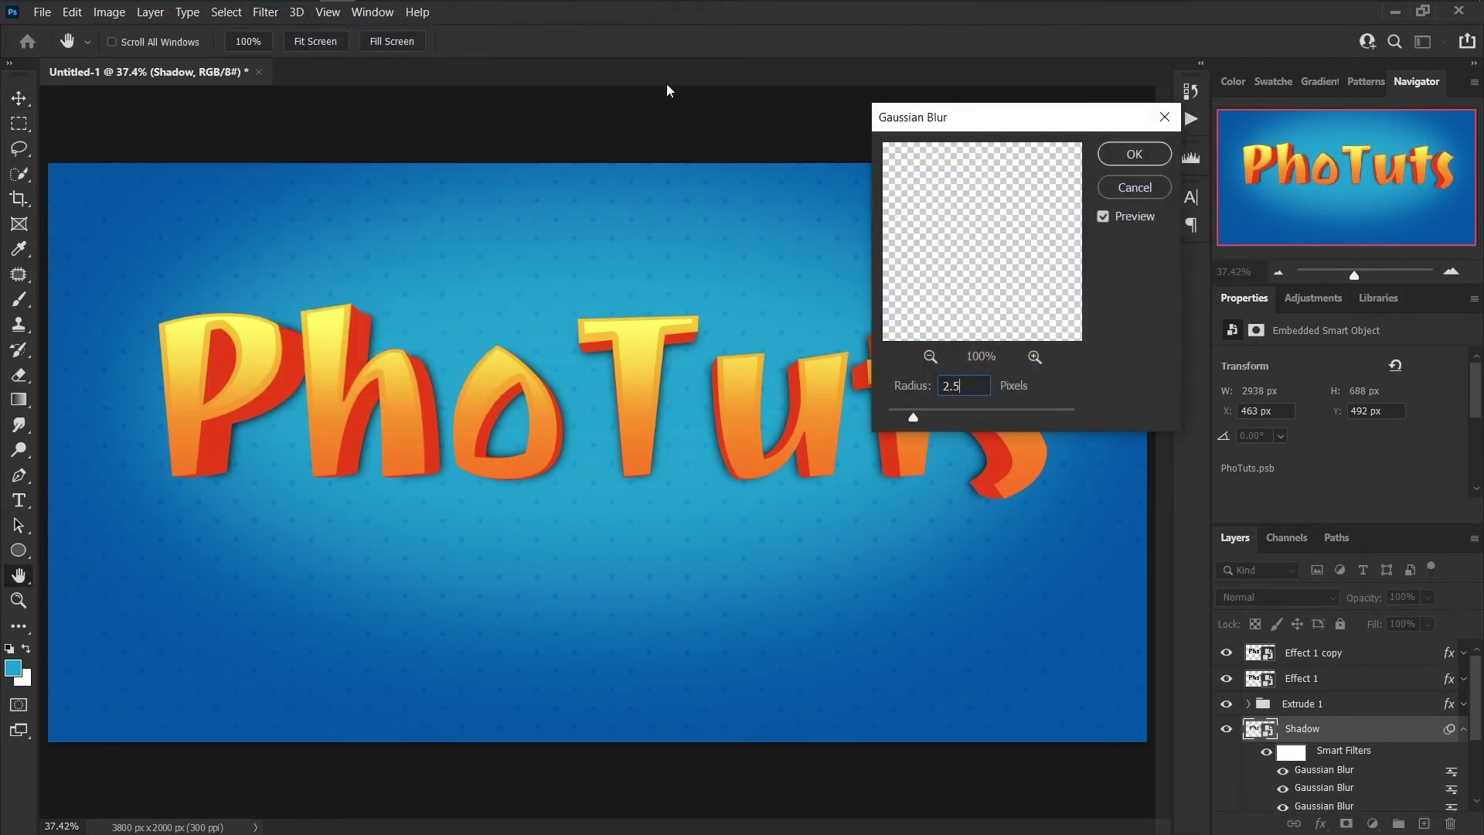
click(1133, 154)
Set Shadow's opacity to 80%, show Effect 3, and hide the layers above it.
click(1402, 597)
text(80)
key(Return)
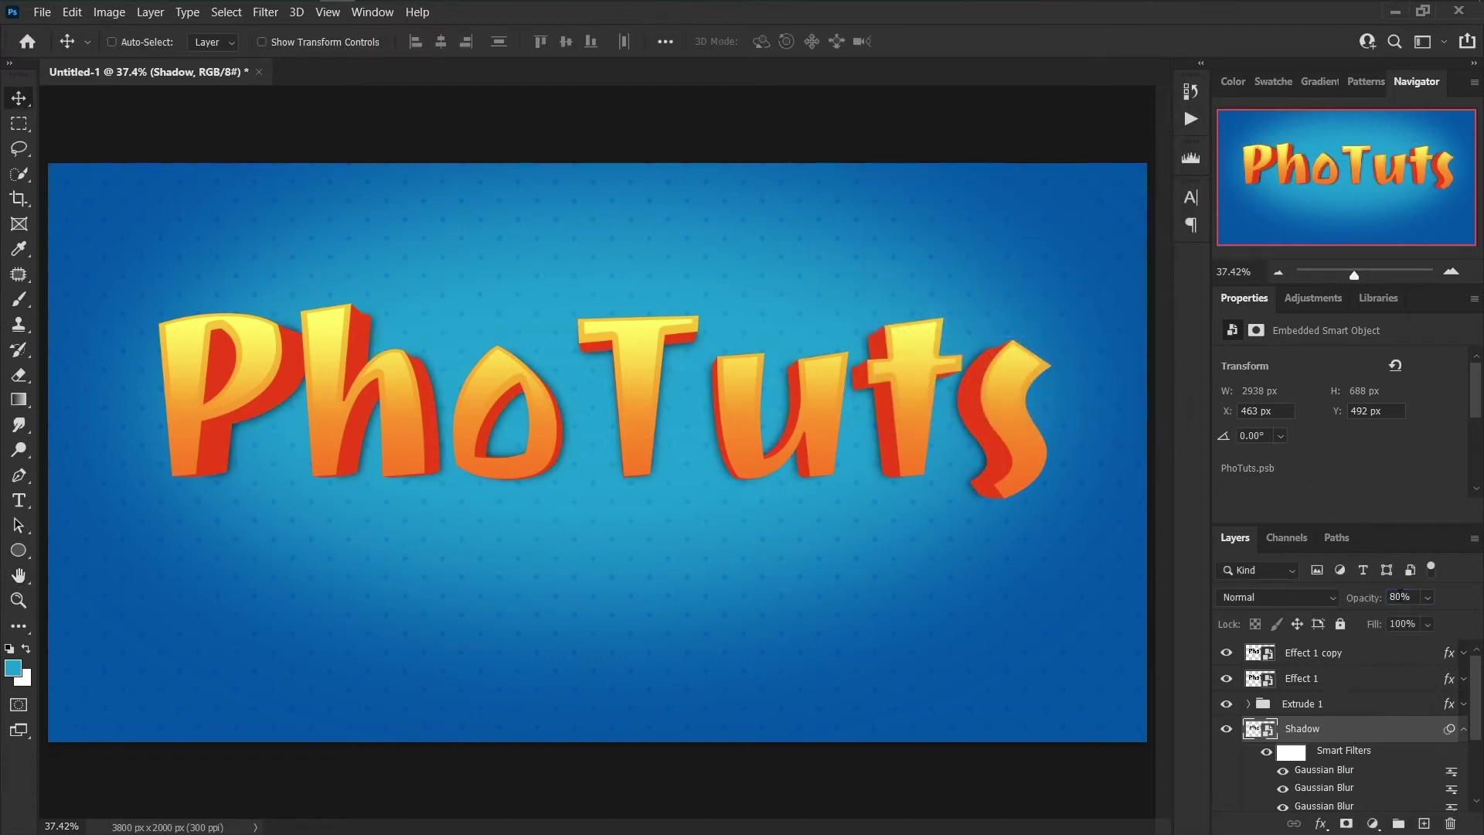
click(1465, 734)
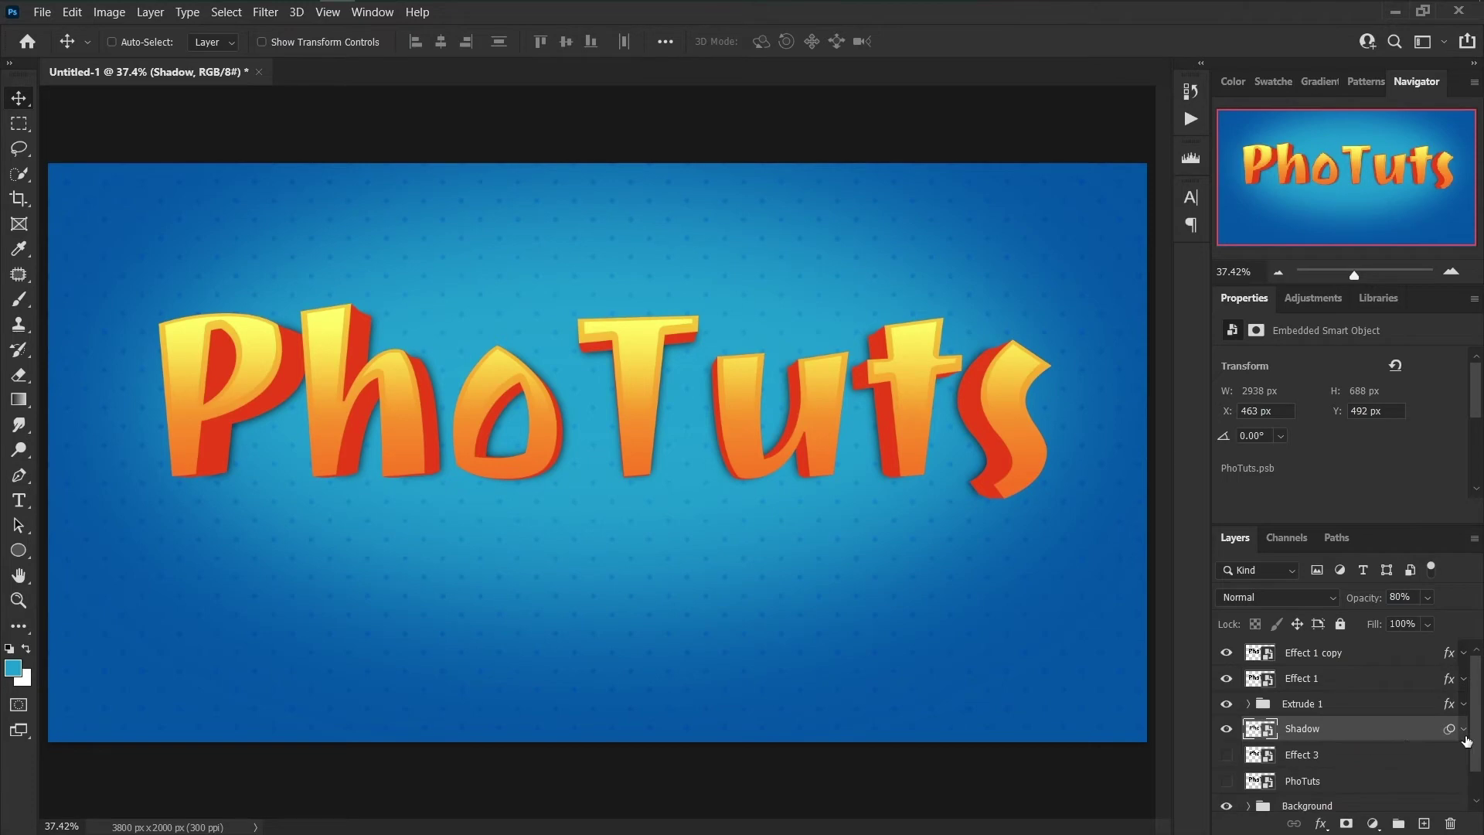
click(1310, 759)
click(1227, 755)
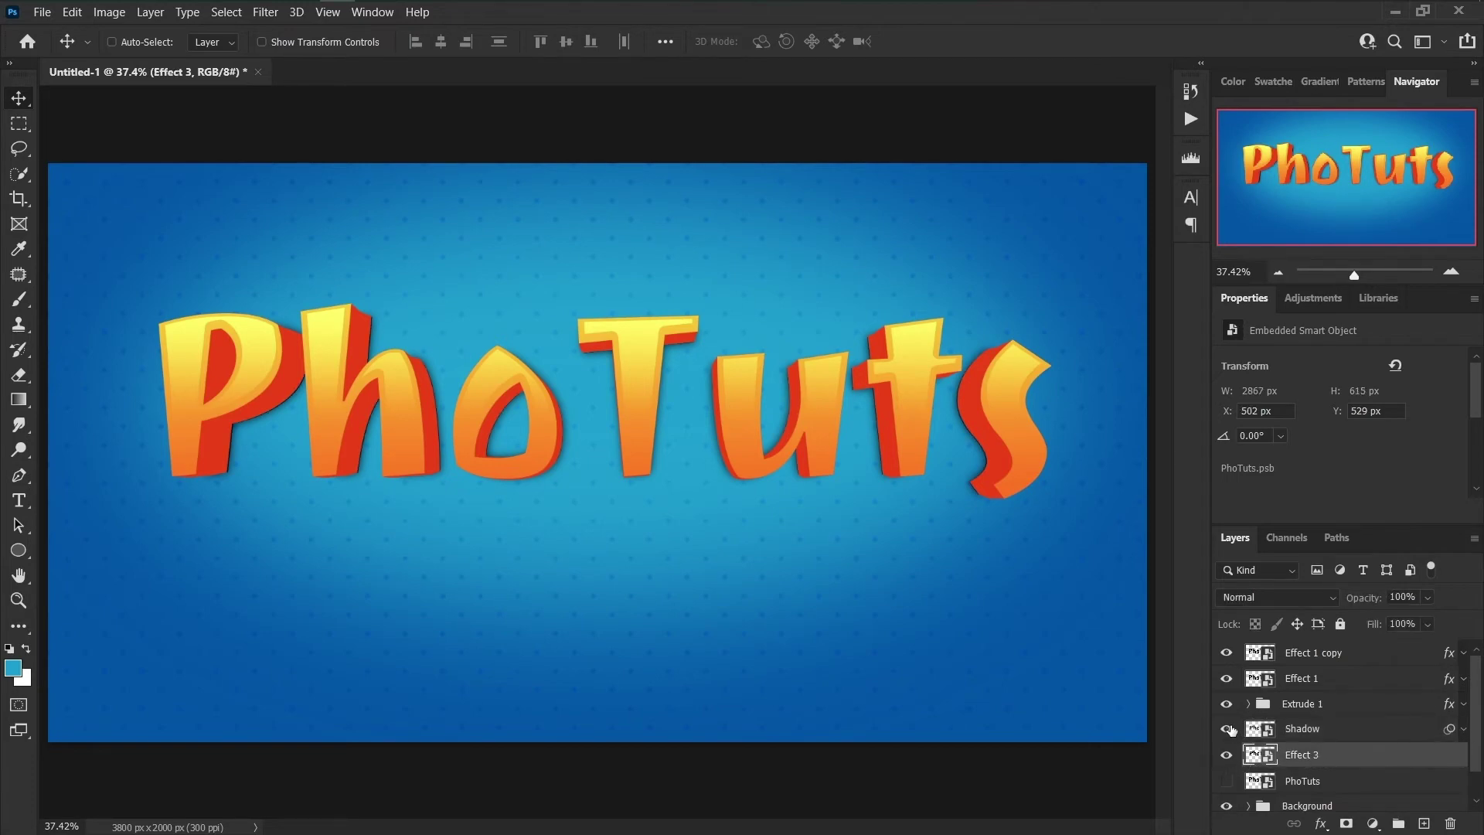
drag(1231, 678, 1230, 654)
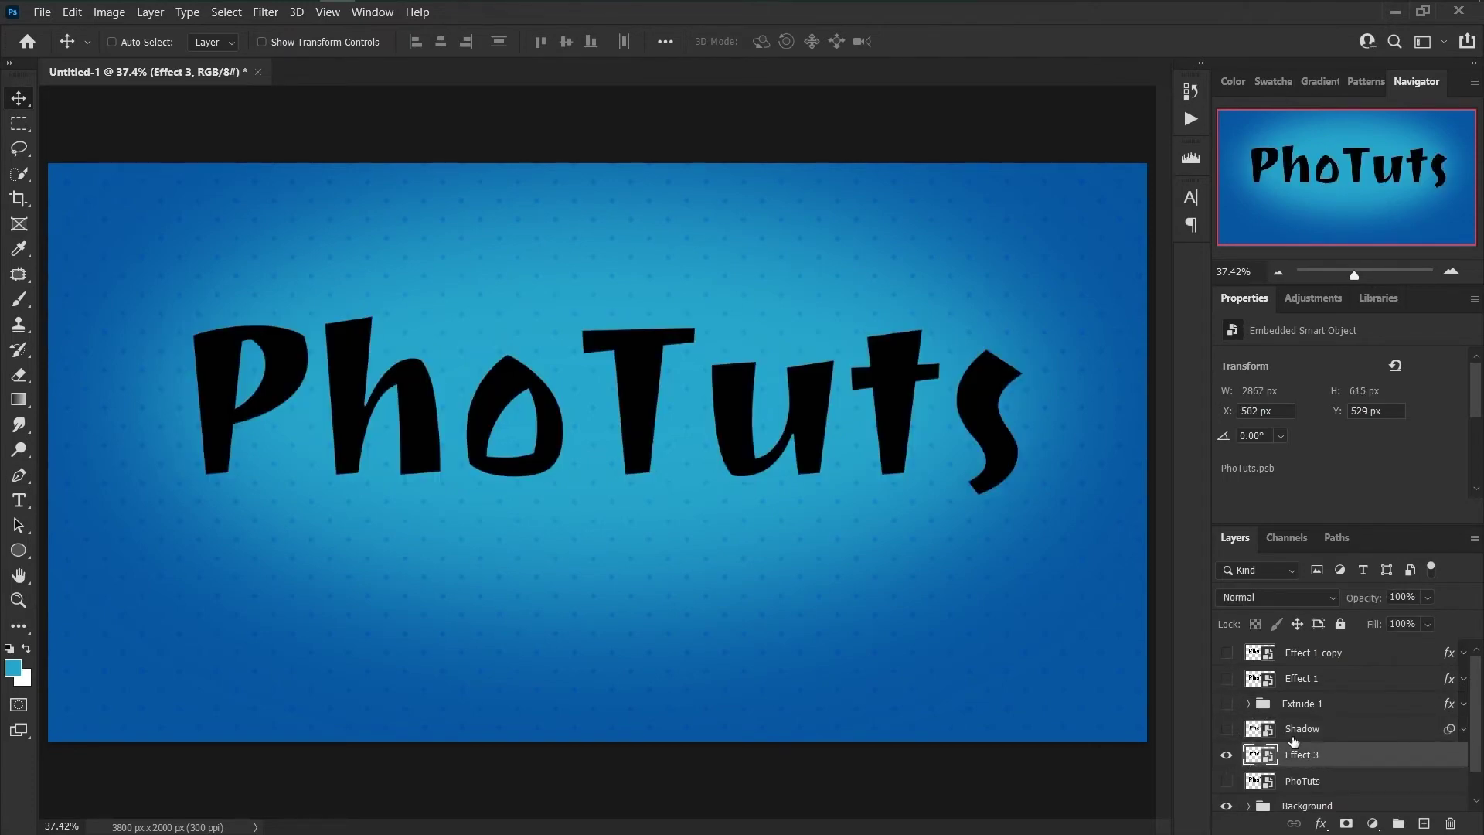
Give Effect 3 a 67 px white (ffffff) stroke.
double_click(1366, 717)
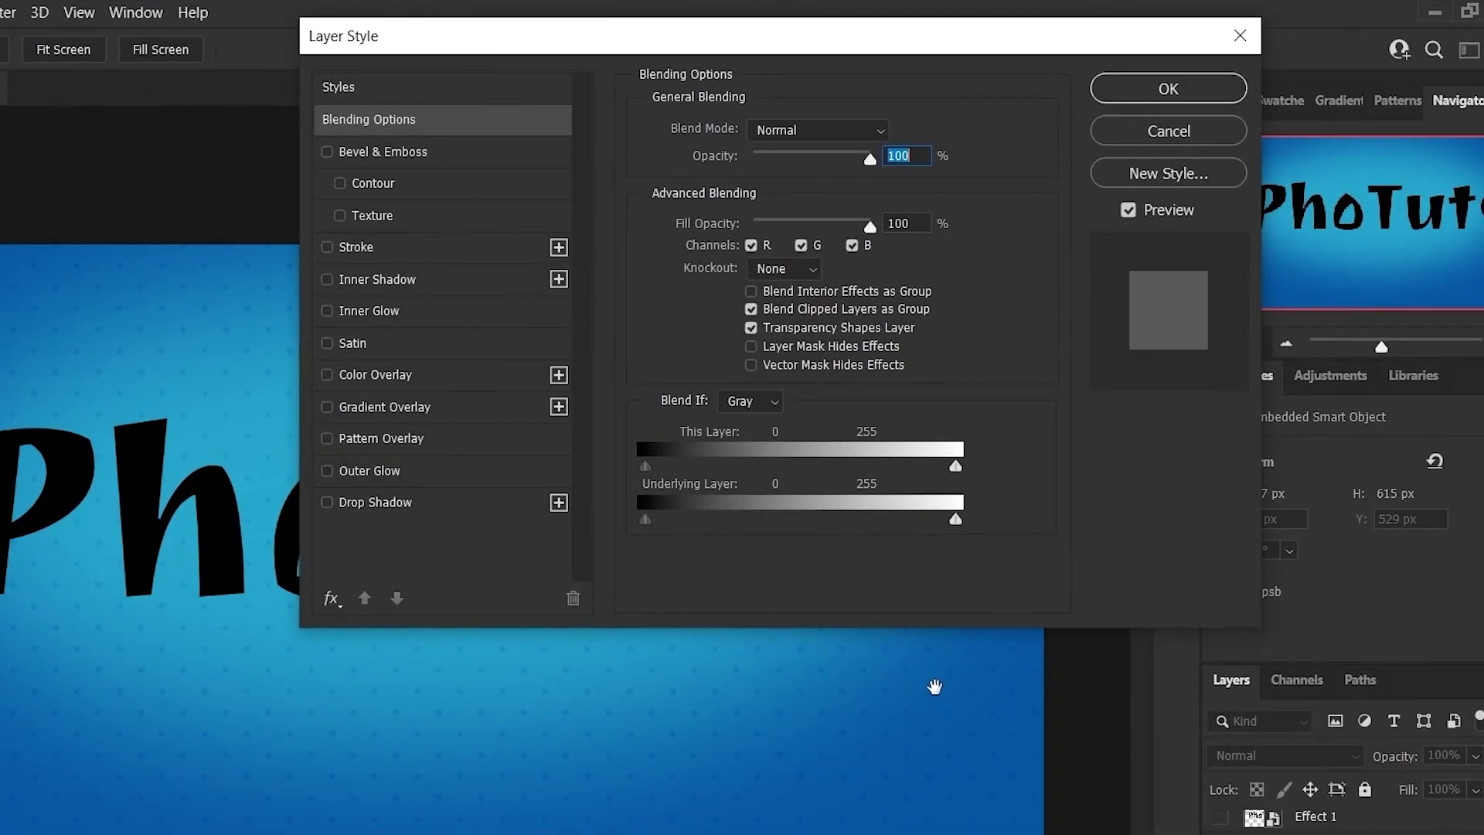
click(357, 247)
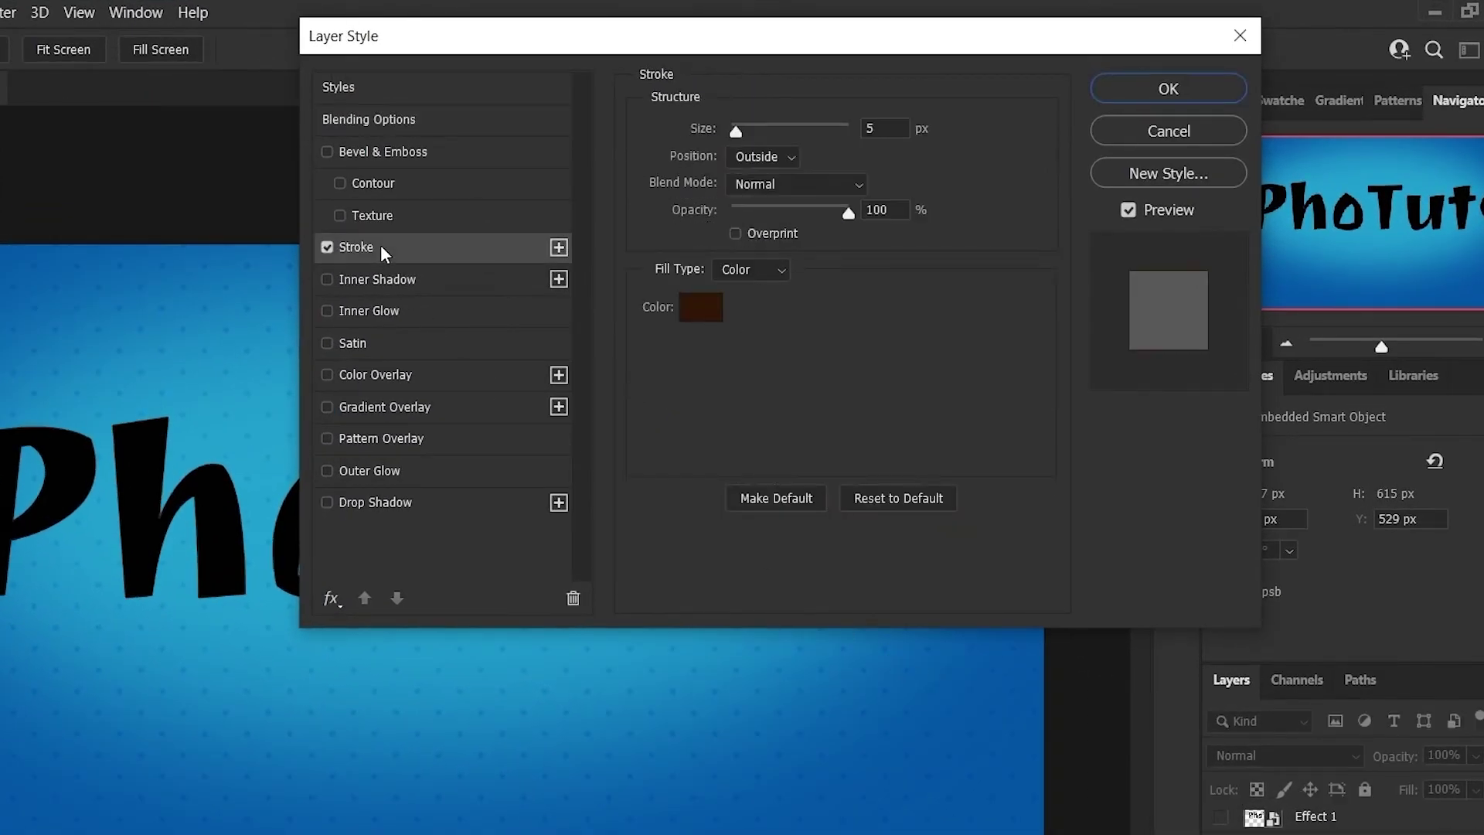
double_click(879, 128)
text(67)
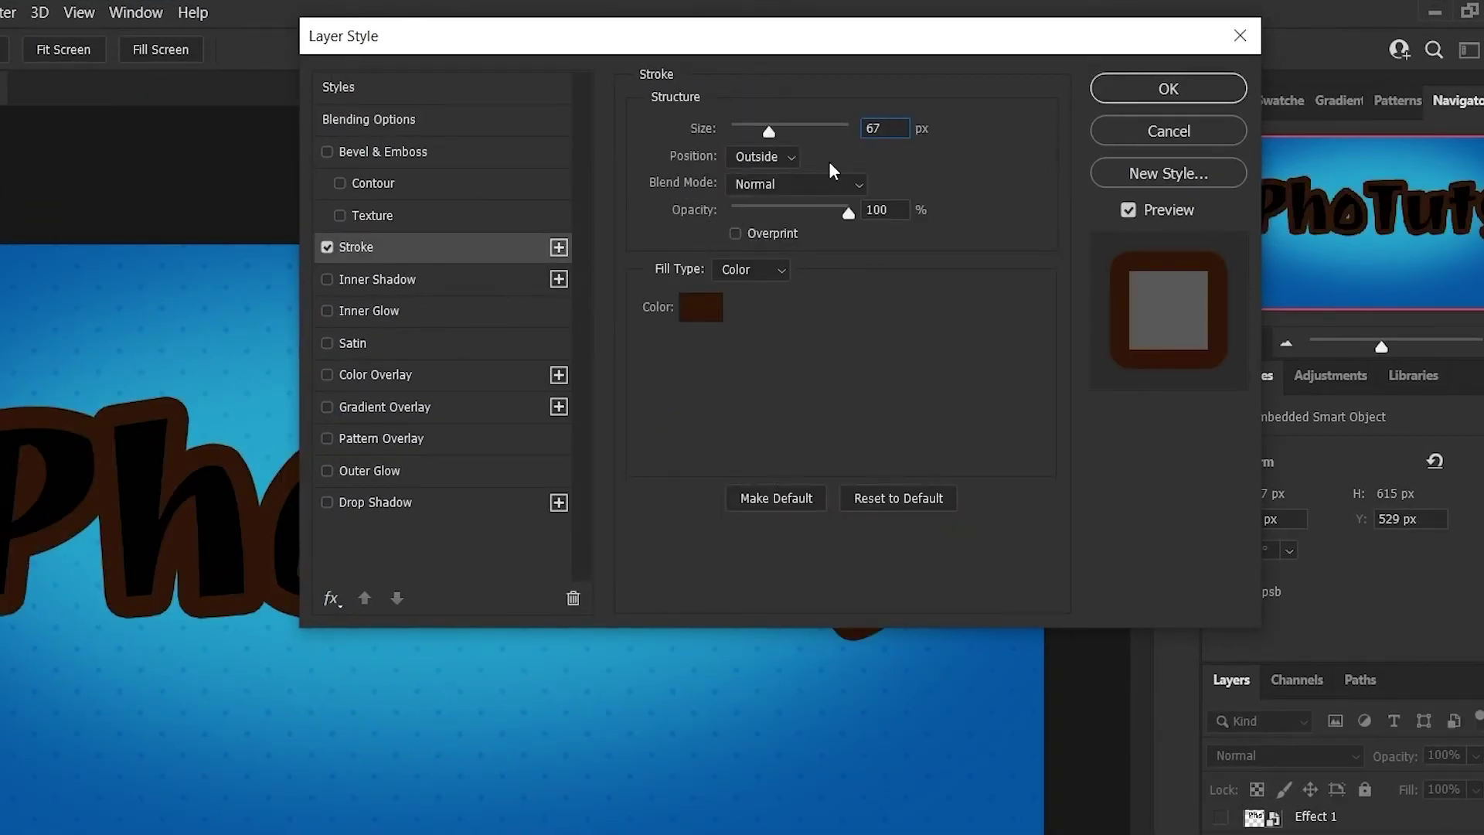
click(701, 308)
text(ffffff)
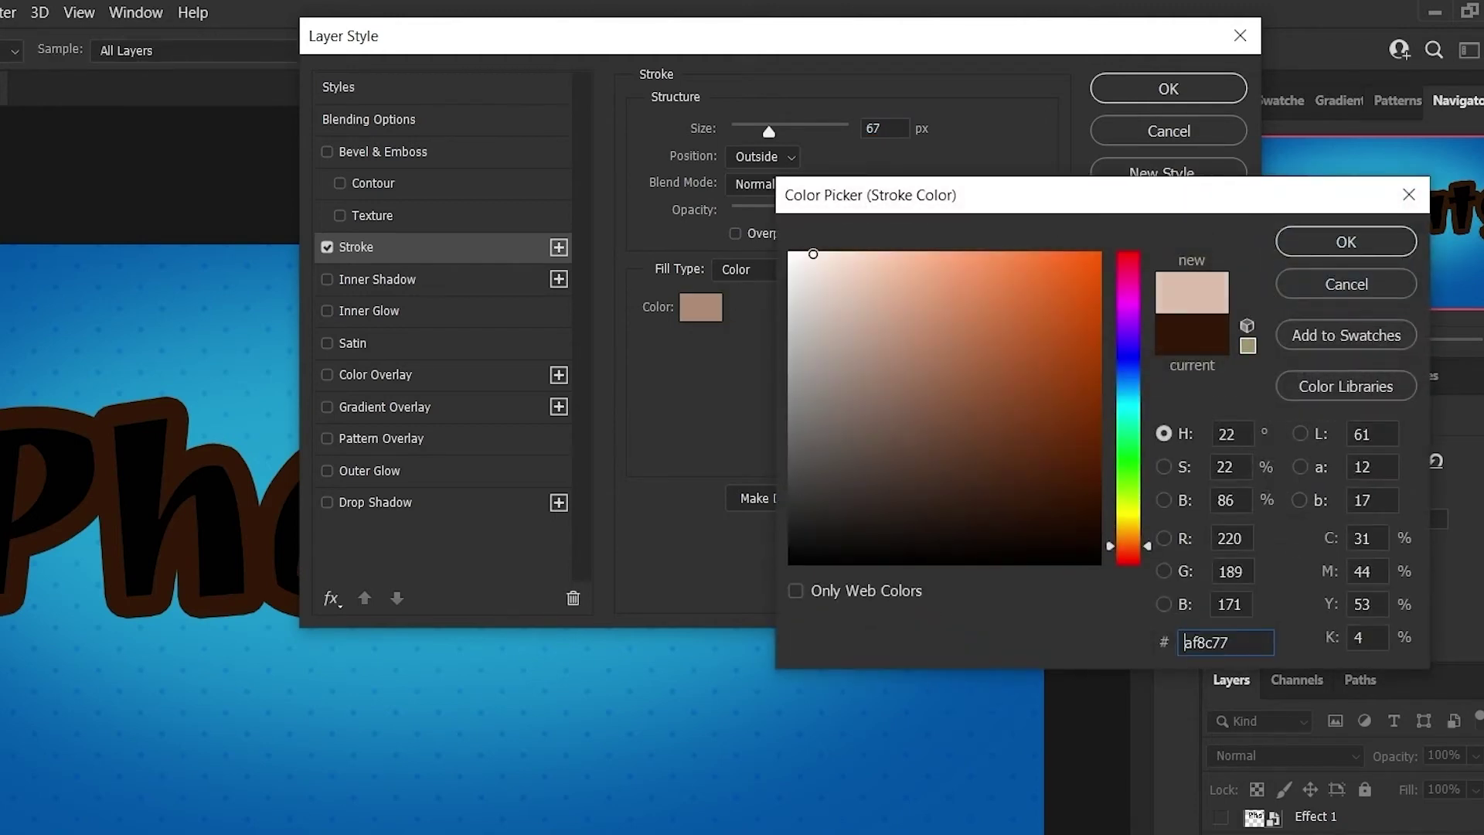
double_click(1245, 639)
click(1346, 245)
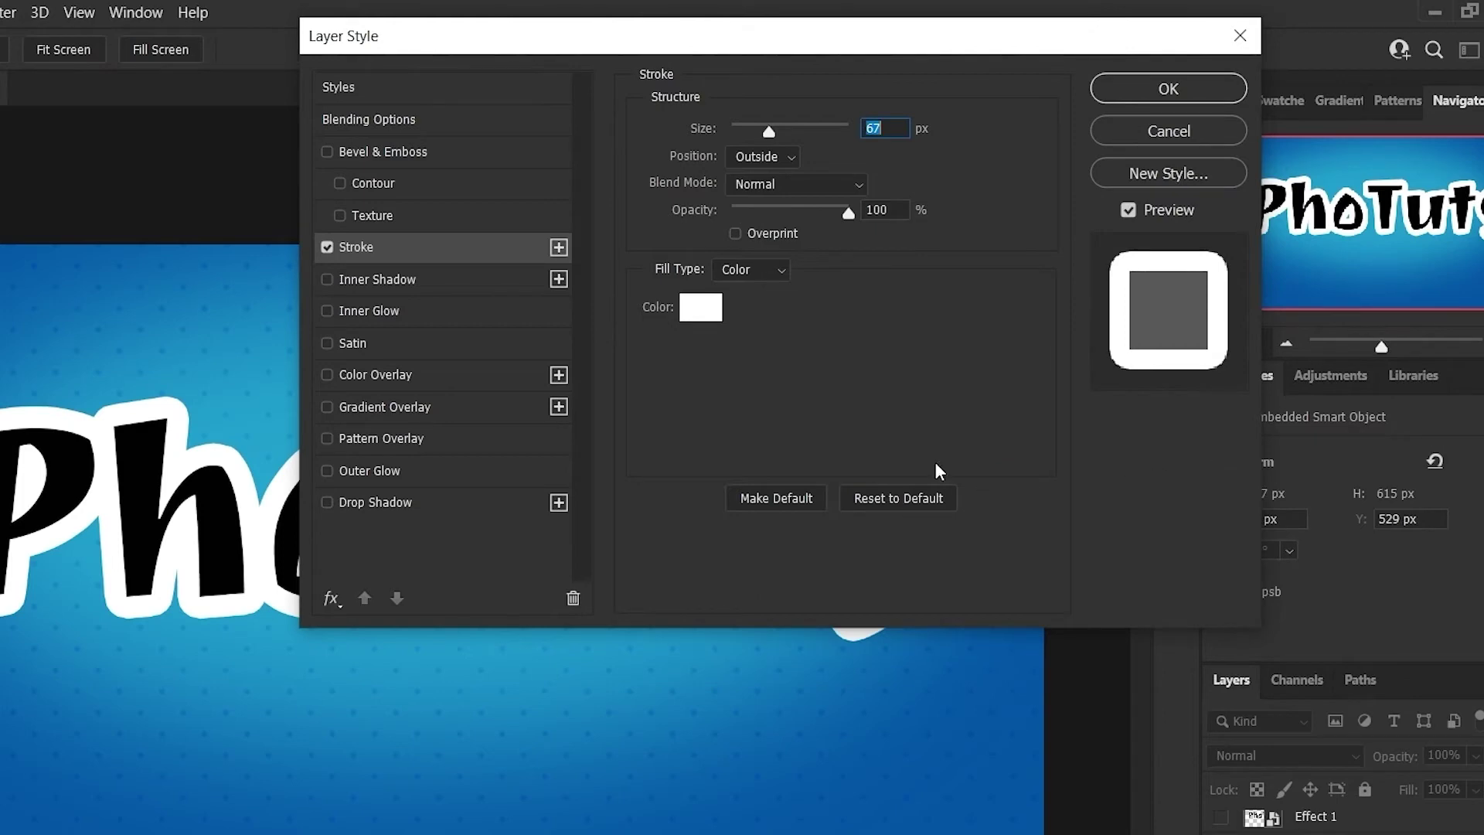
Add a white Color Overlay to Effect 3 and apply the layer style.
click(408, 379)
click(891, 143)
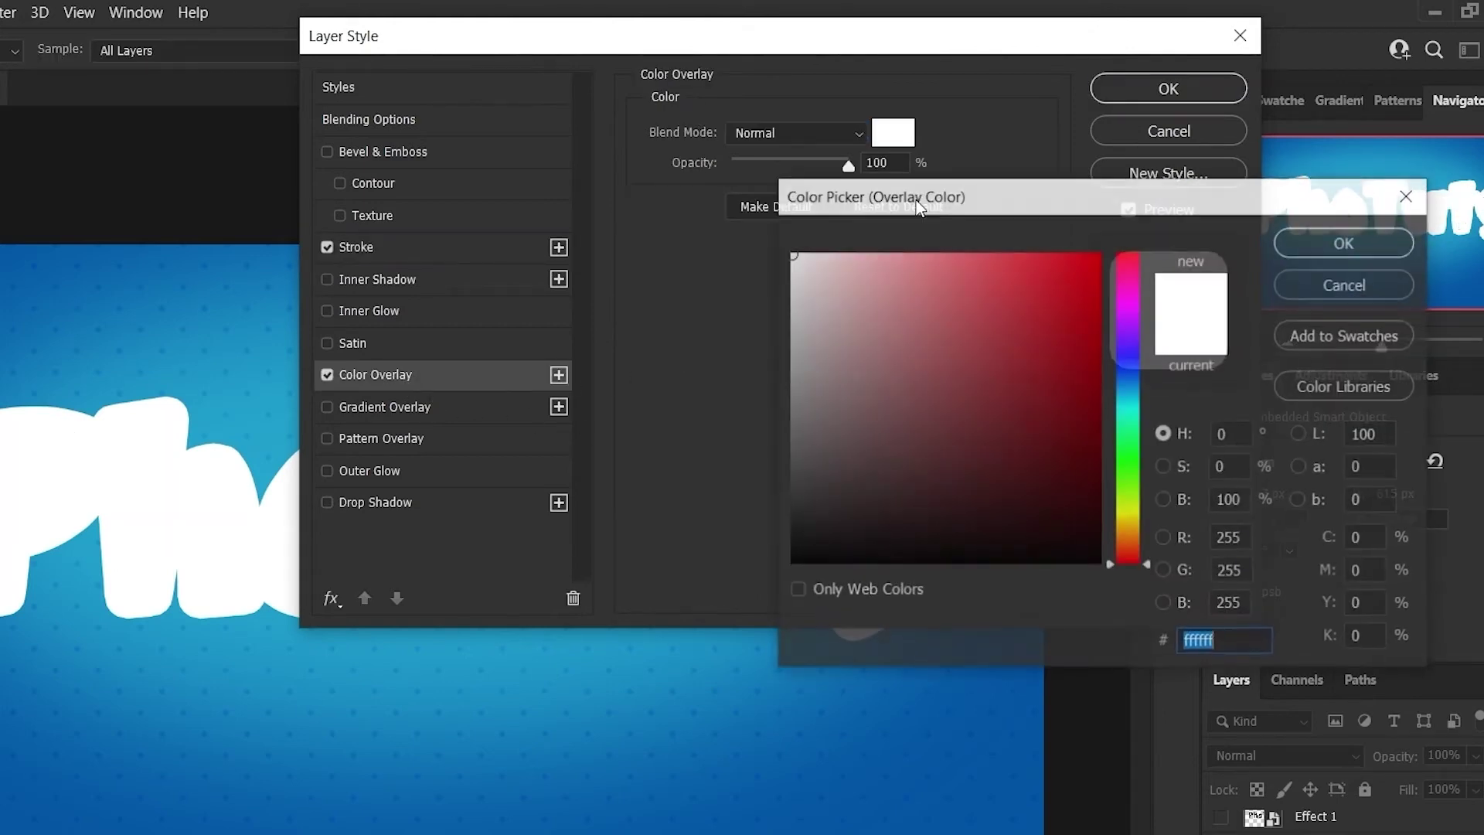
click(1349, 241)
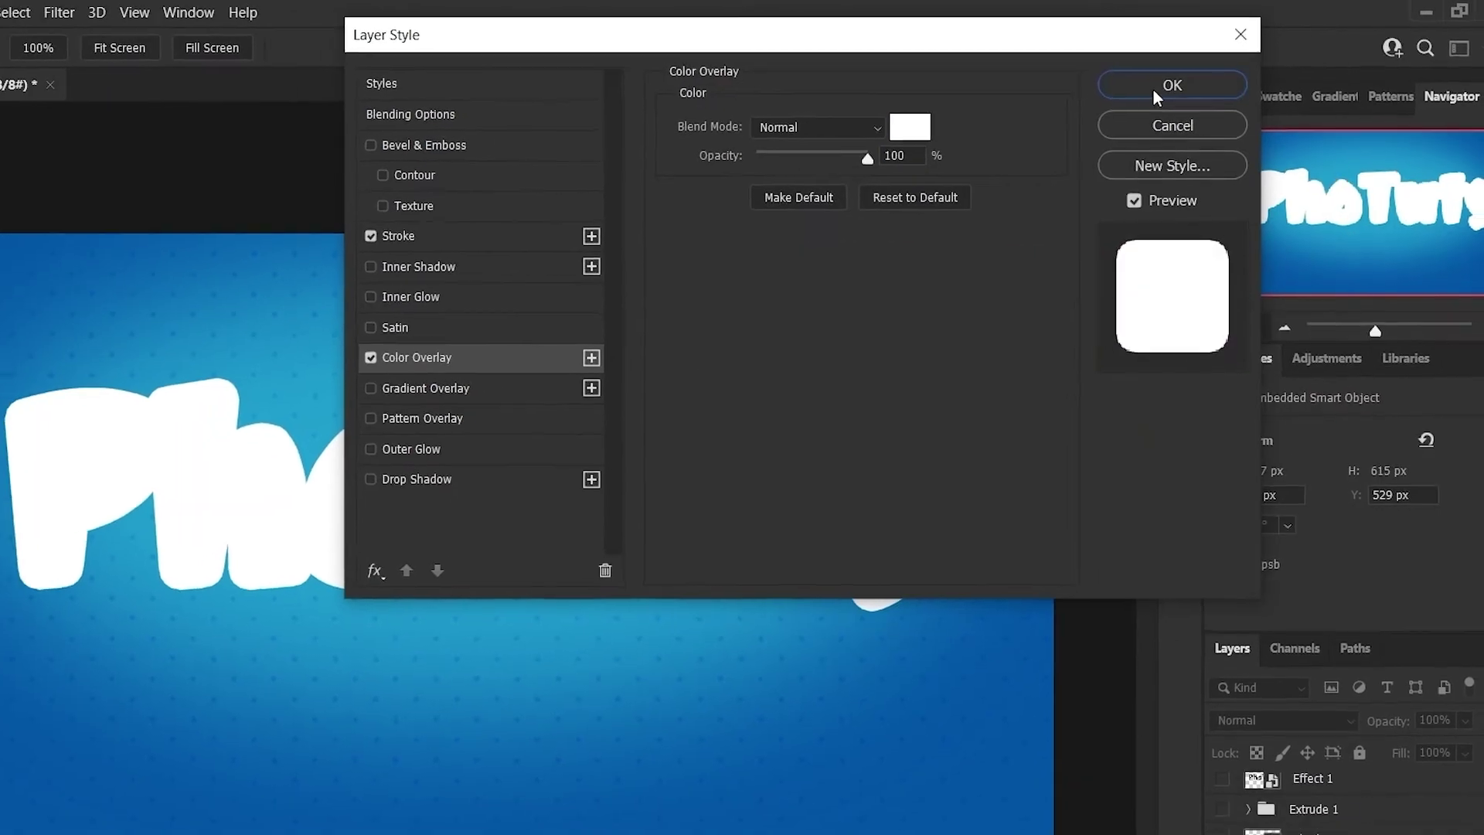
click(1168, 88)
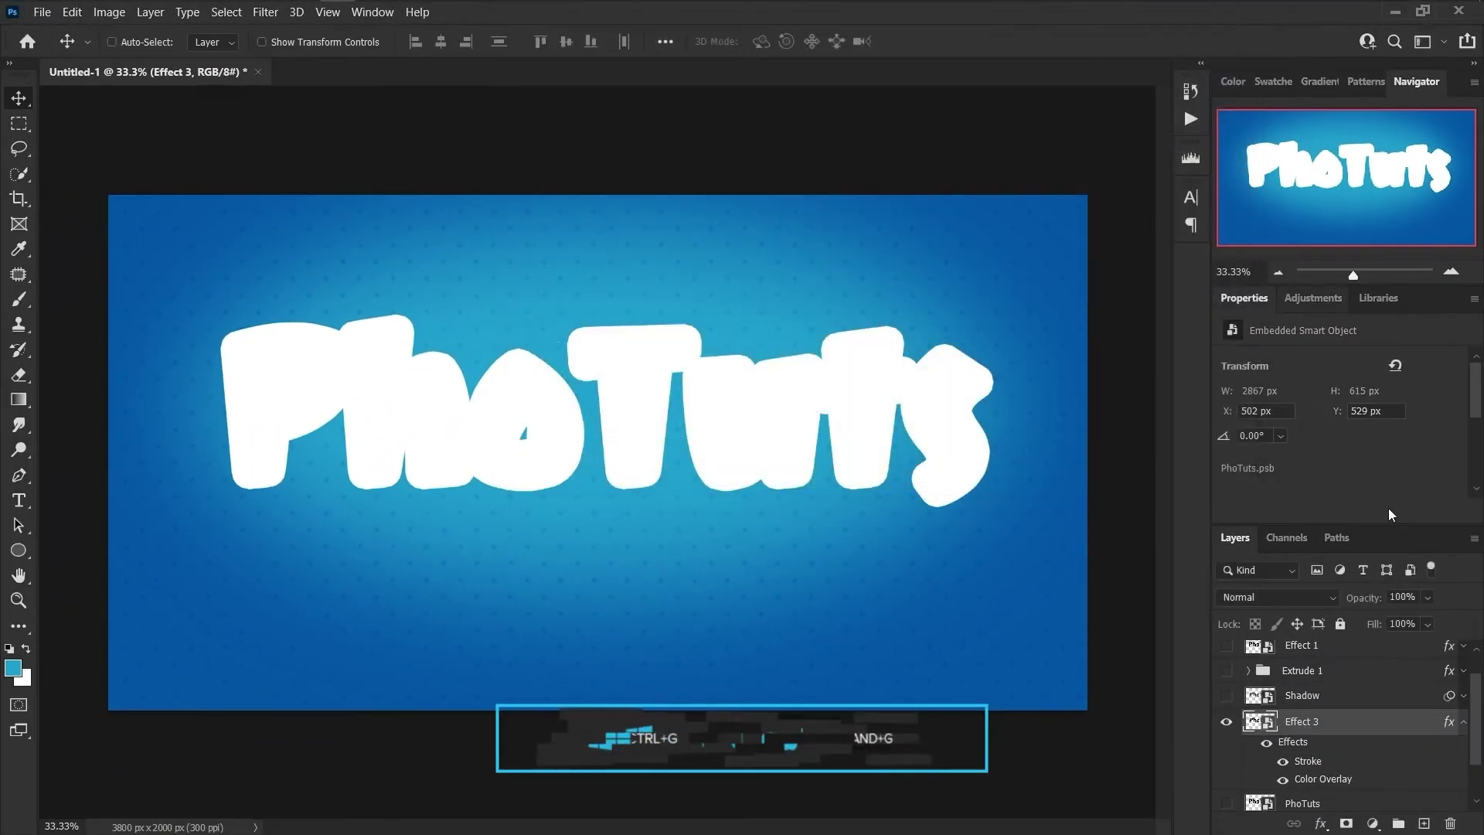
Put the Effect 3 layer into a group named Effect 3.
key(ctrl+g)
double_click(1365, 730)
text(Effect 3)
key(Return)
Add a white Screen-mode Inner Shadow at a -90° angle to the group.
double_click(1391, 720)
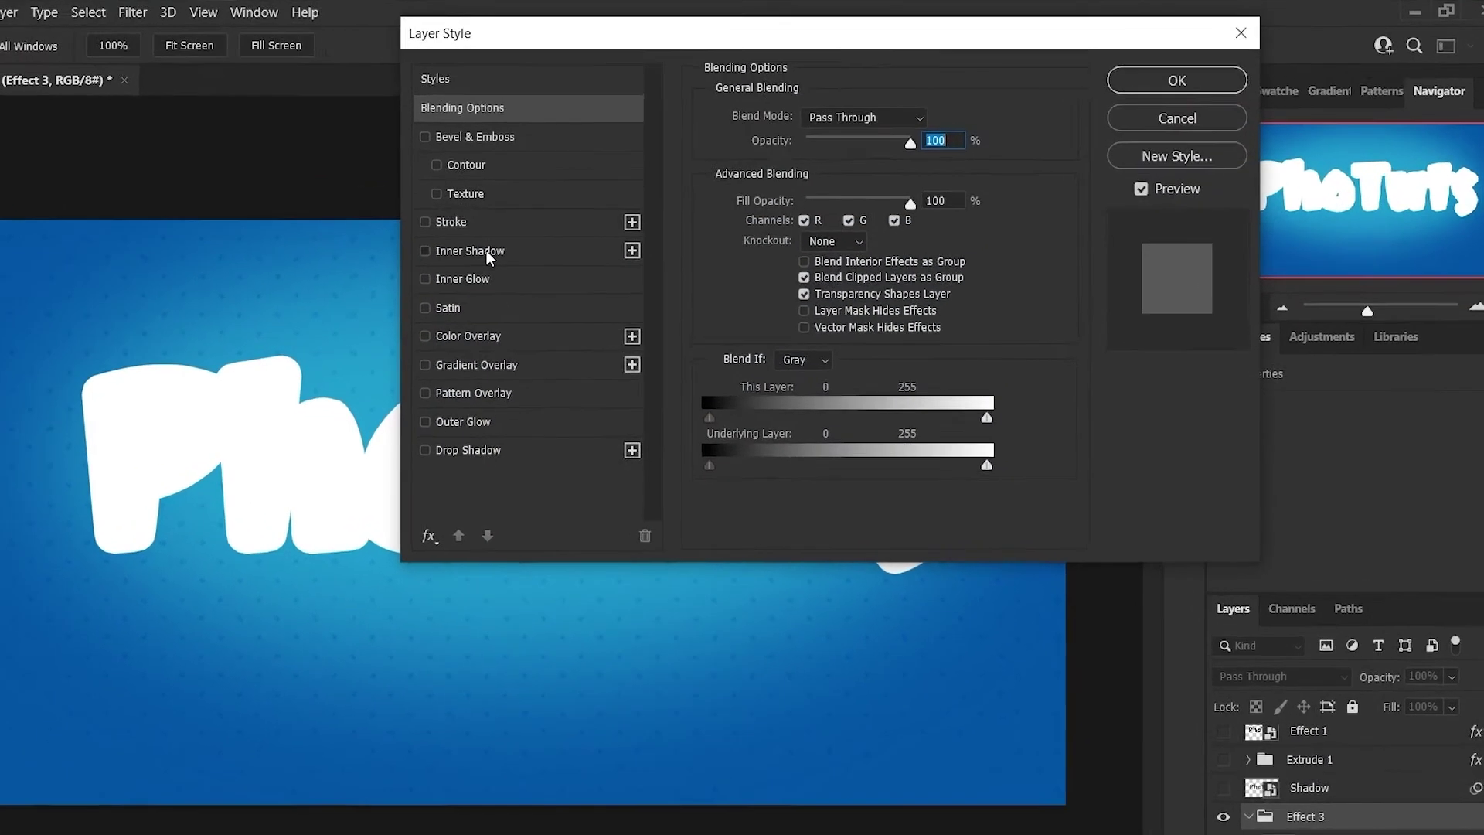
click(487, 257)
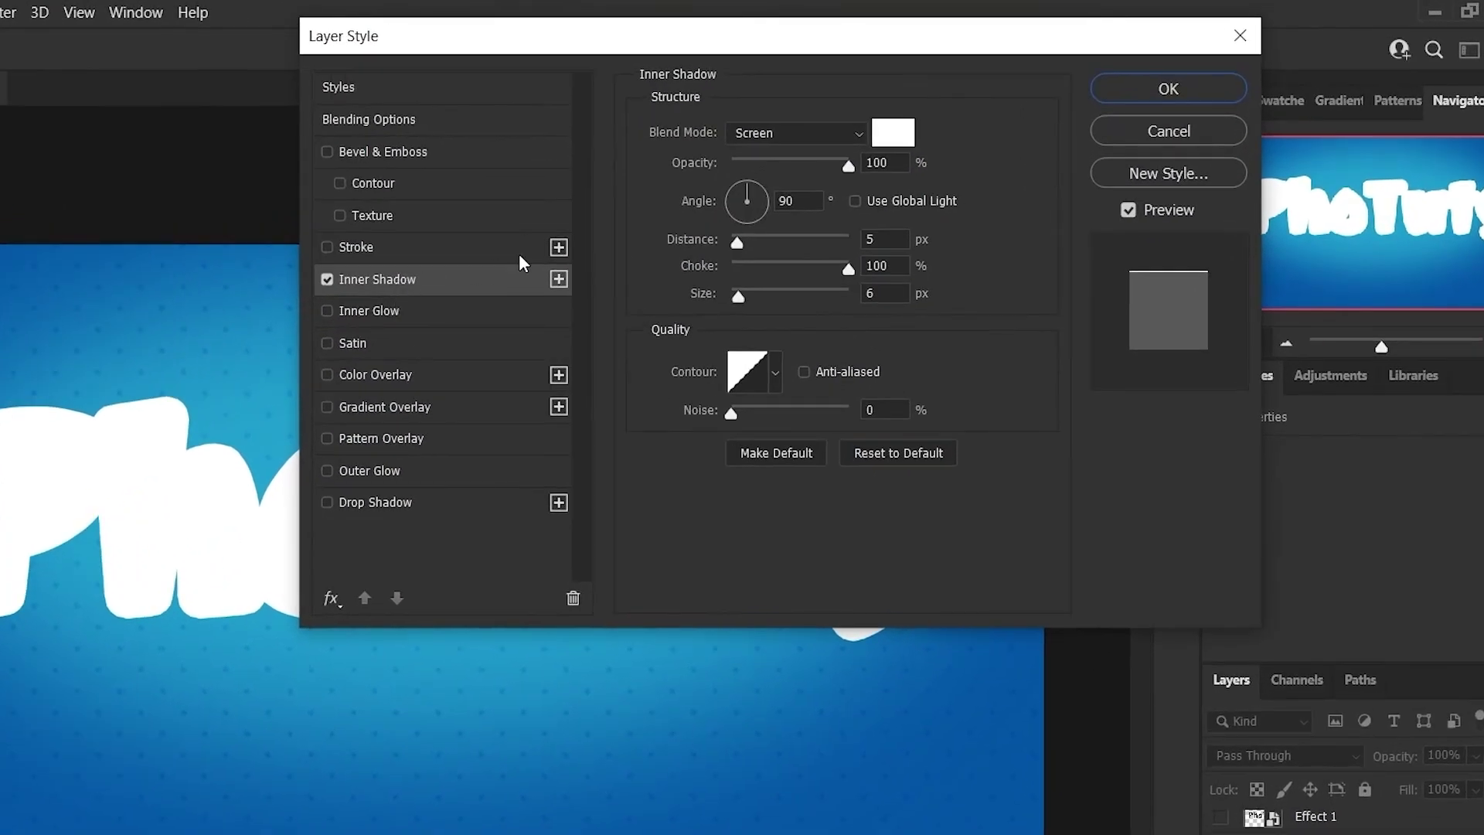
click(828, 134)
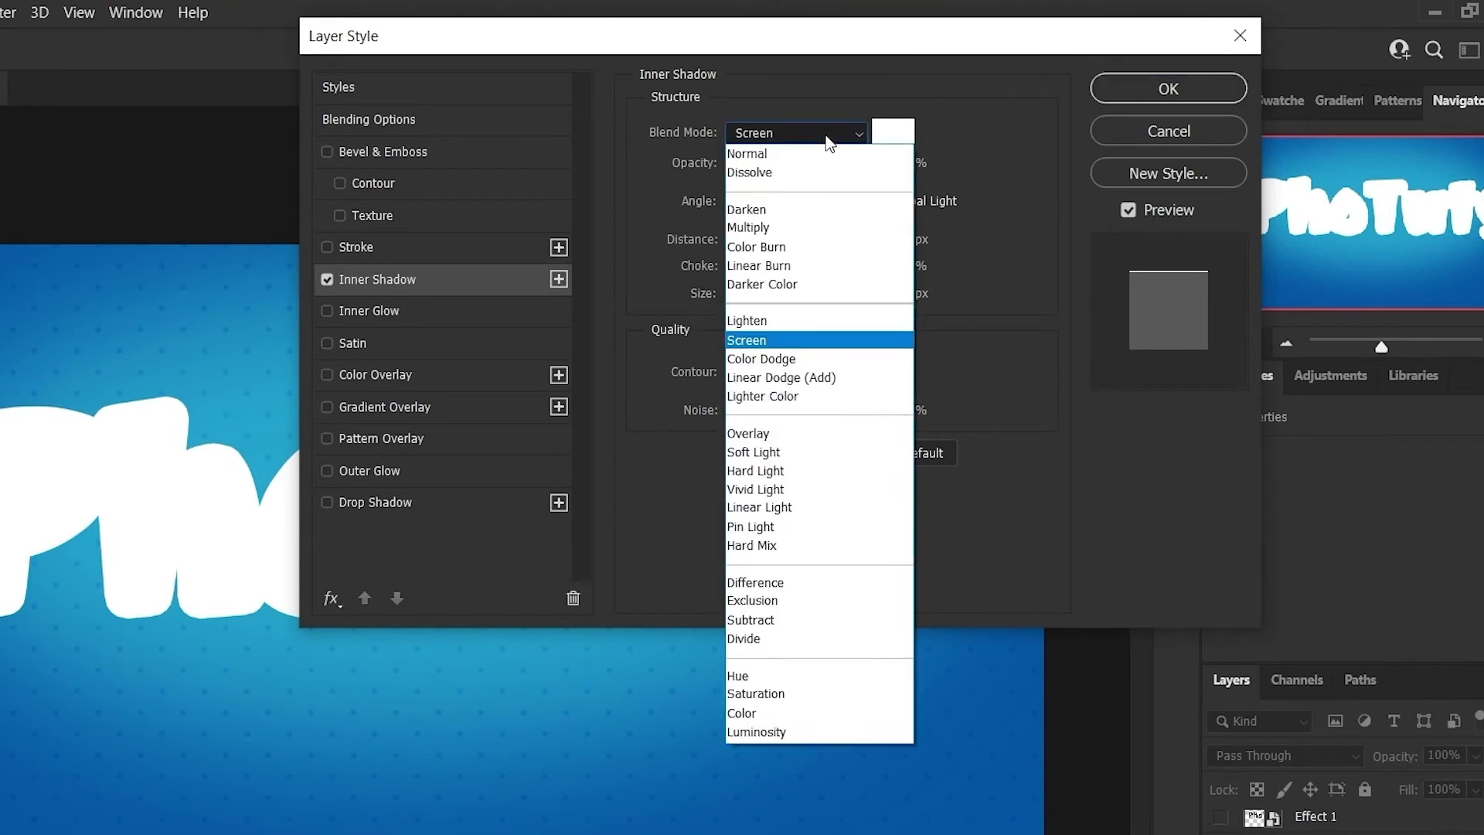
click(777, 340)
click(896, 129)
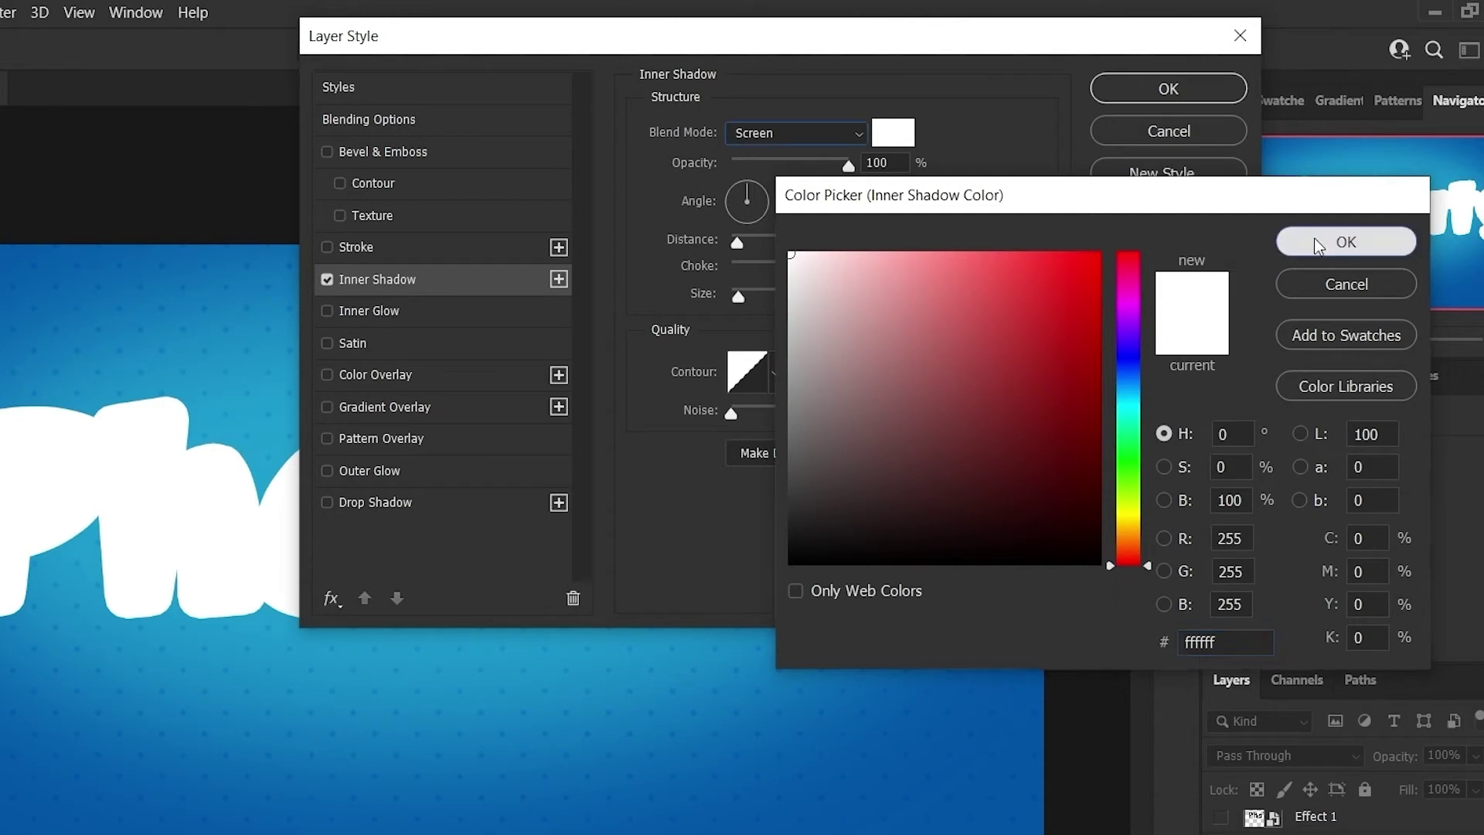
click(1346, 241)
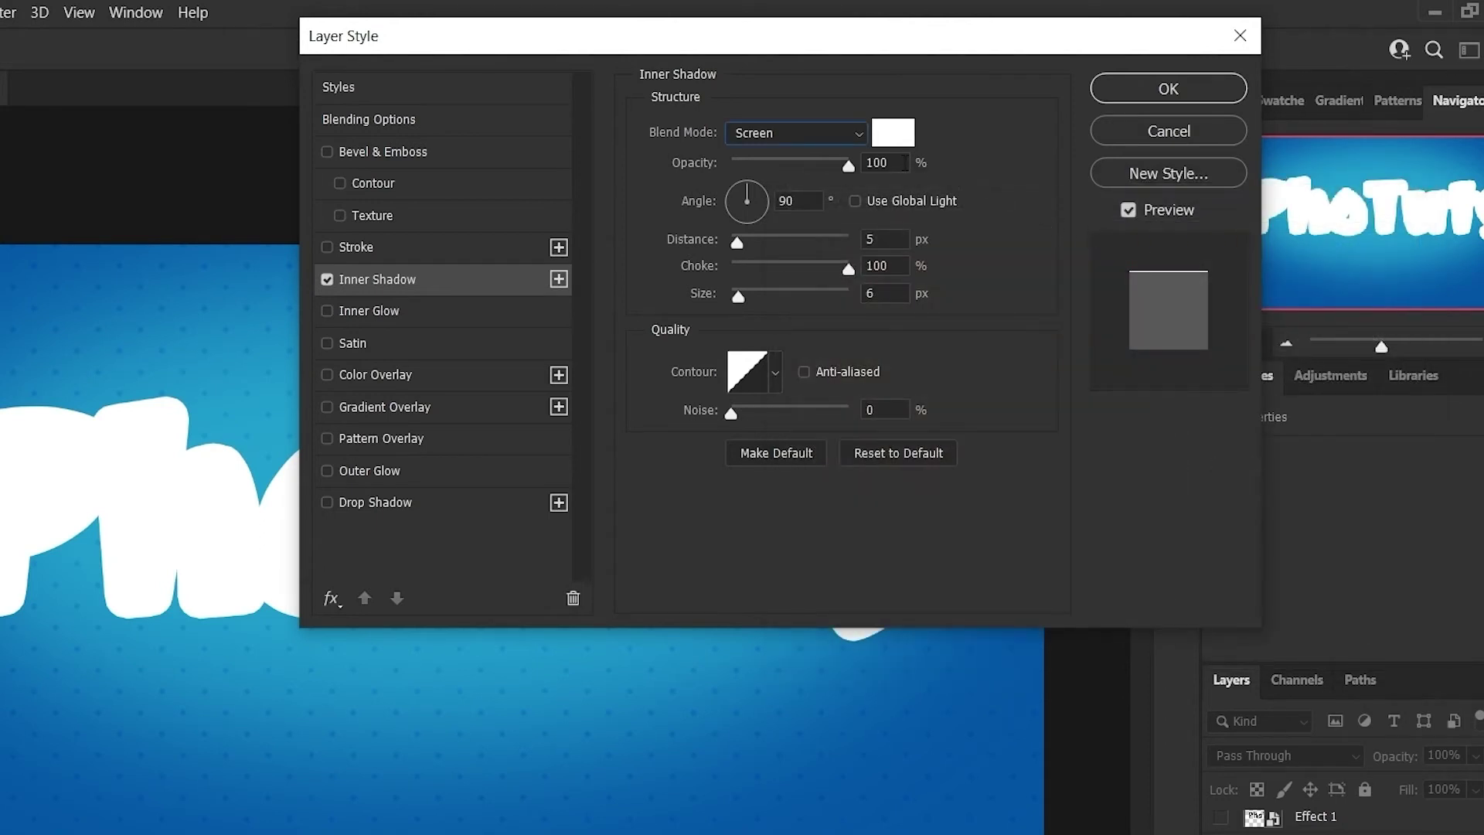
click(808, 205)
text(-90)
double_click(893, 264)
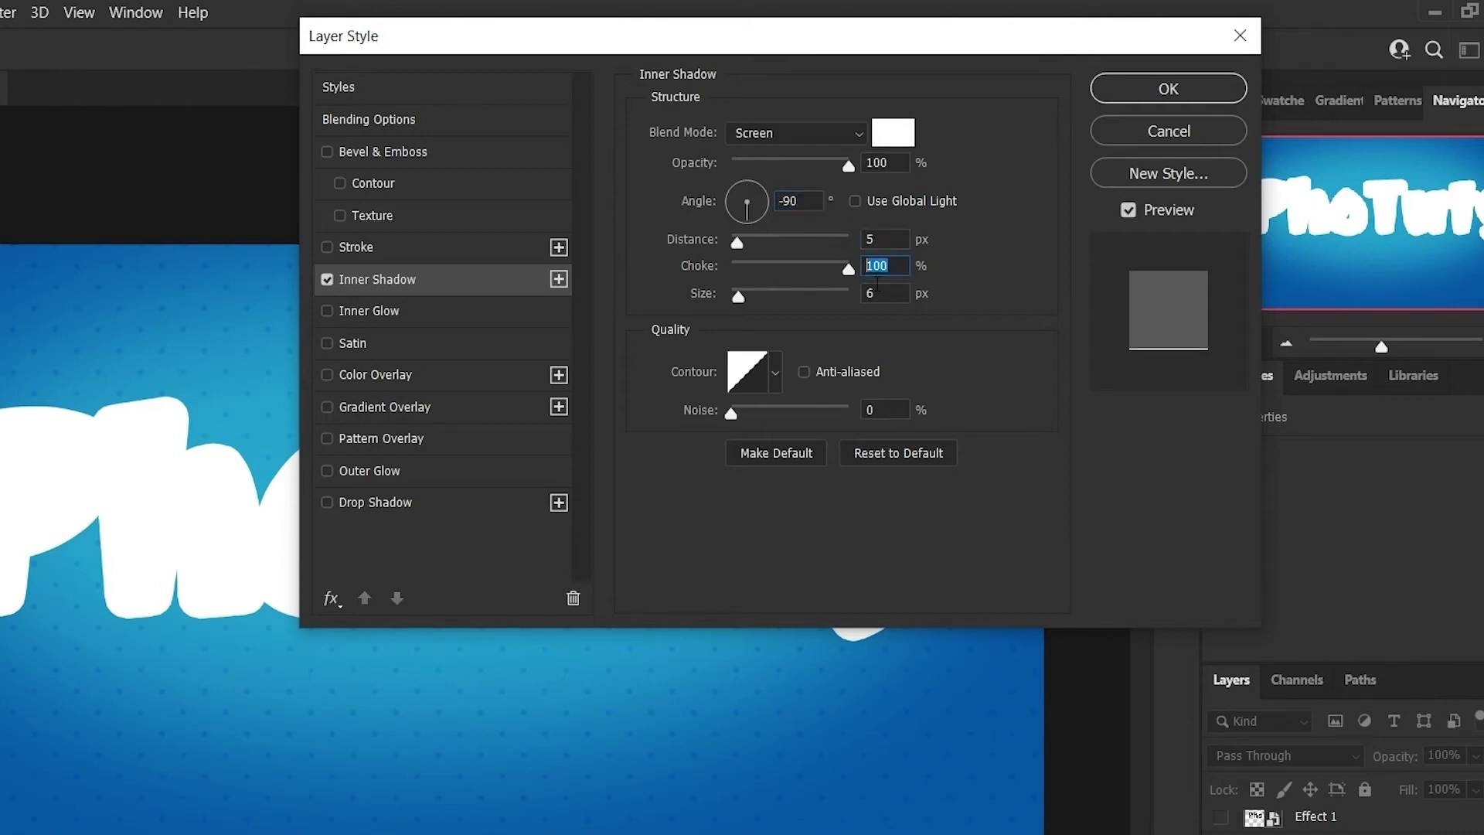
double_click(868, 293)
Add a Gradient Overlay from light grey dfe0df to white ffffff and apply the style.
click(446, 416)
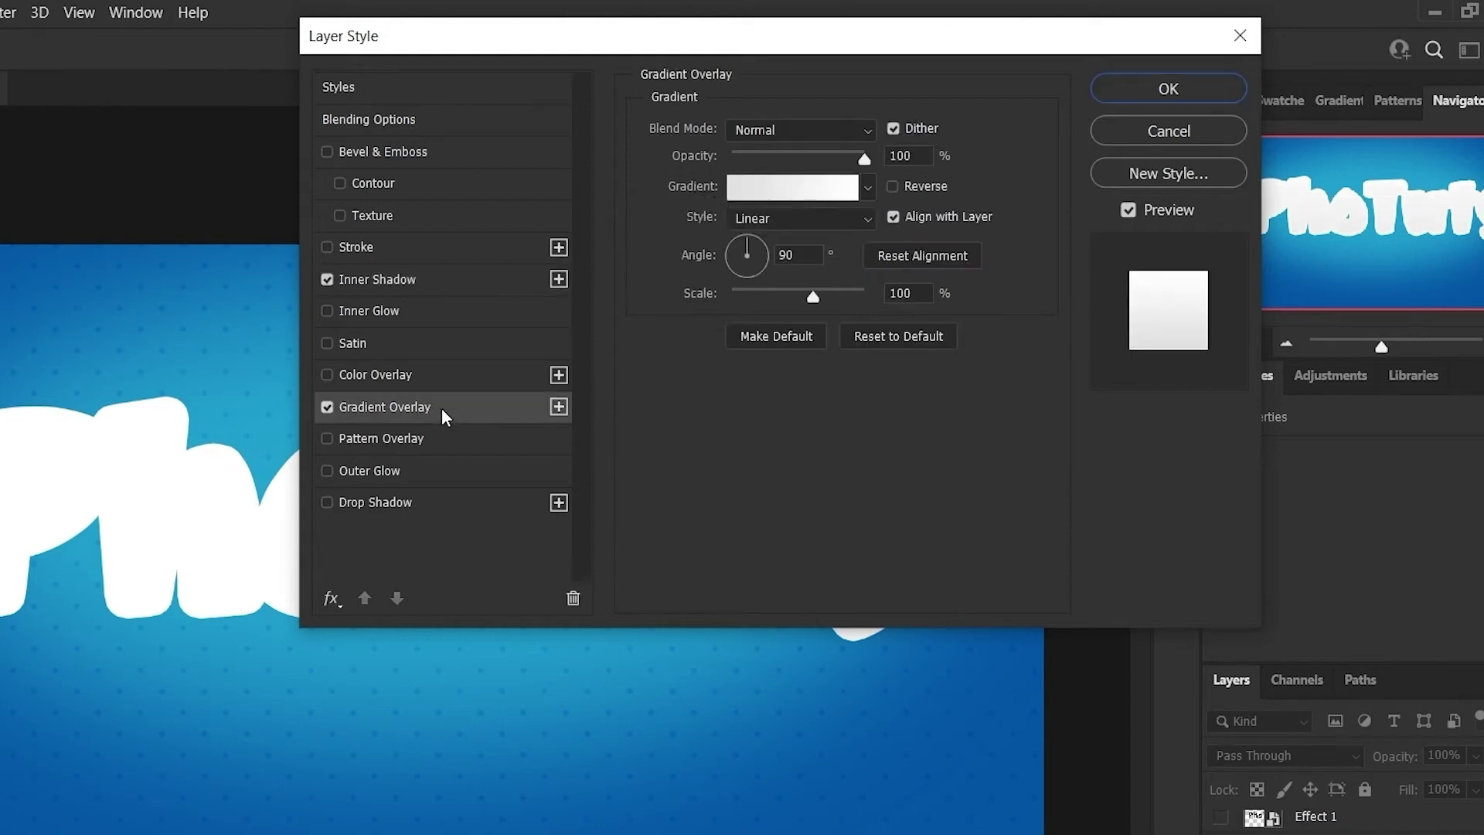
click(776, 189)
click(1005, 549)
click(1113, 652)
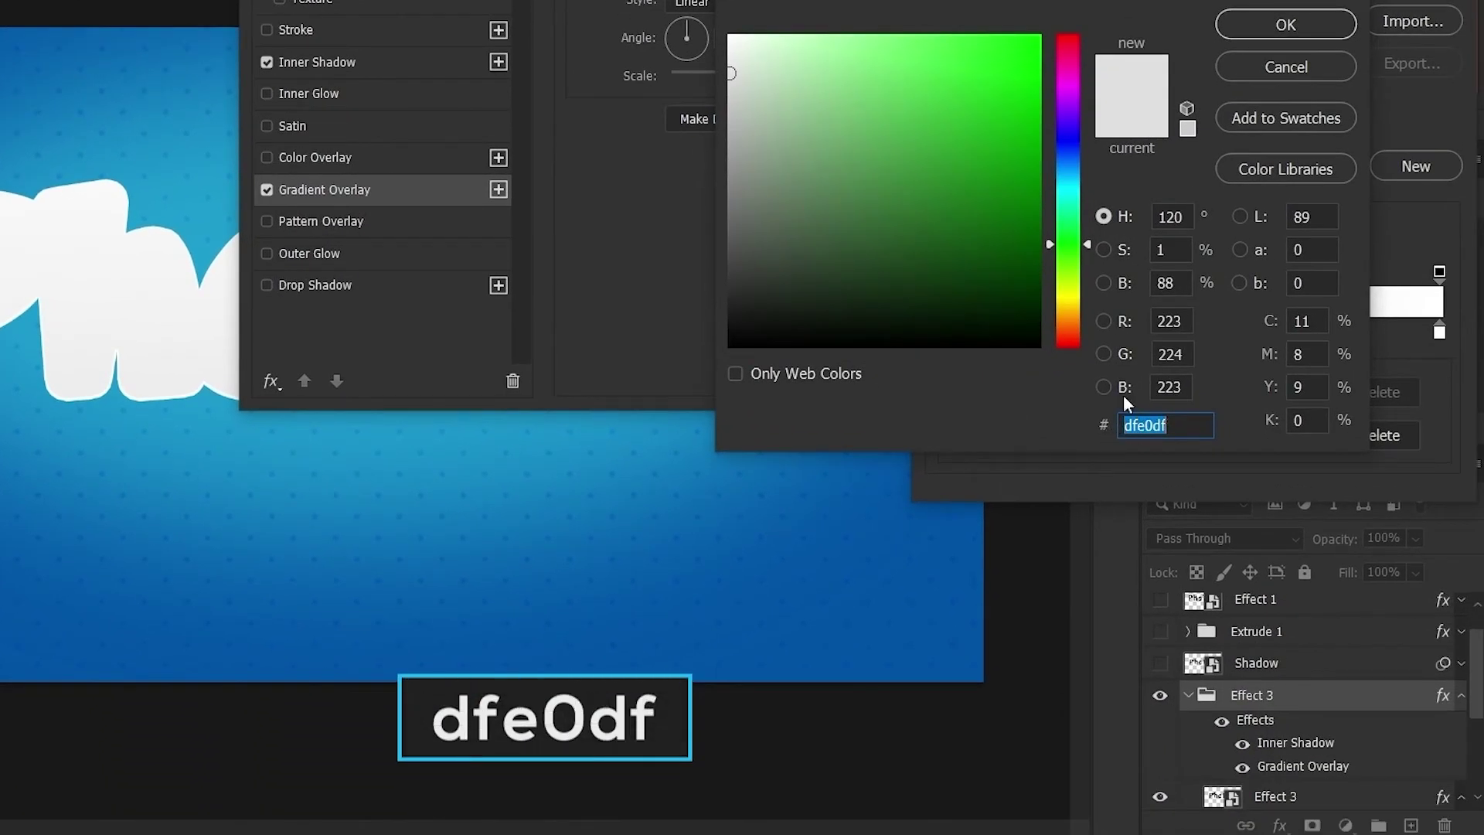
click(1298, 34)
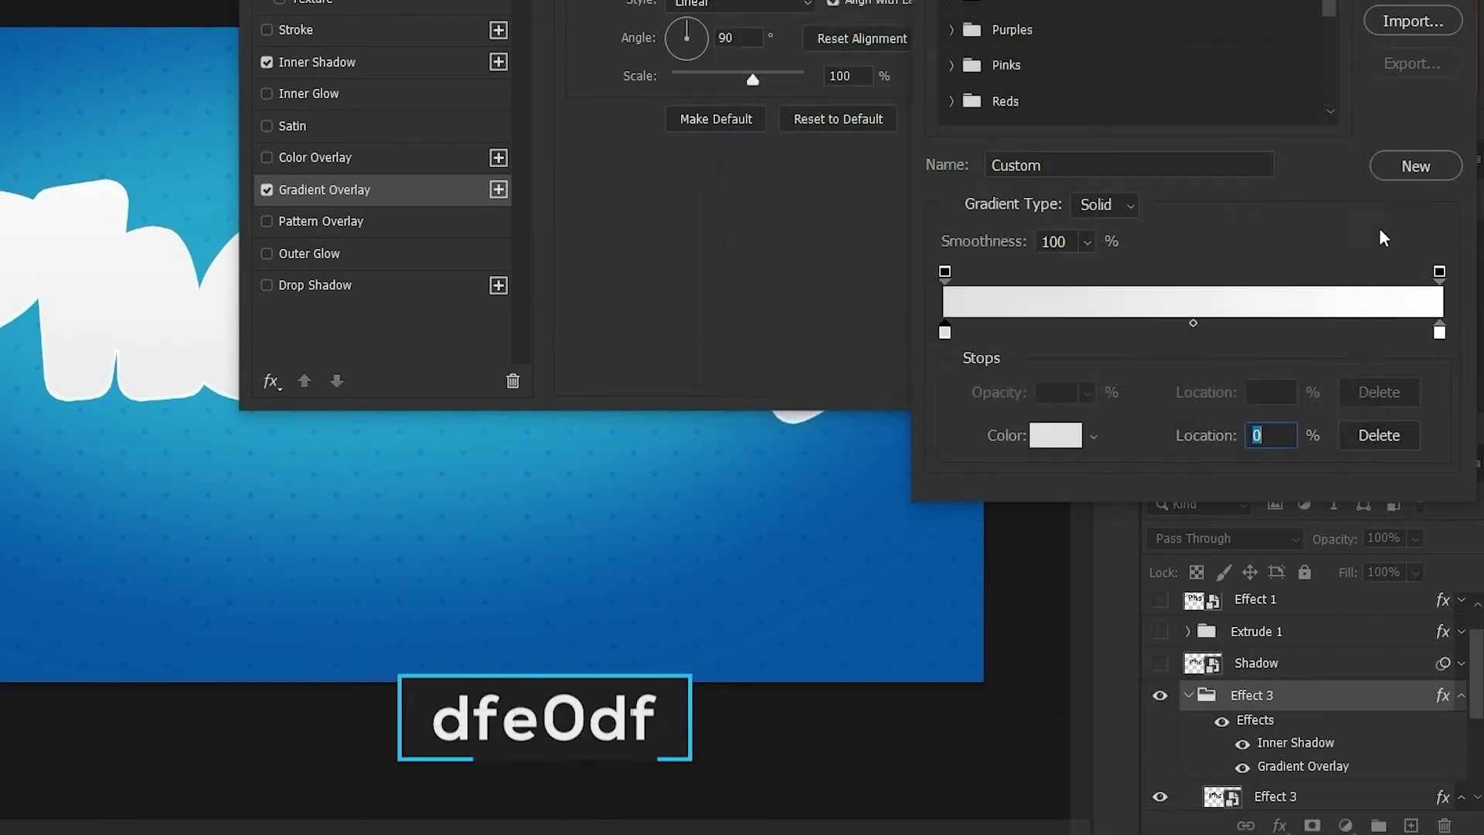
click(1439, 332)
click(1070, 446)
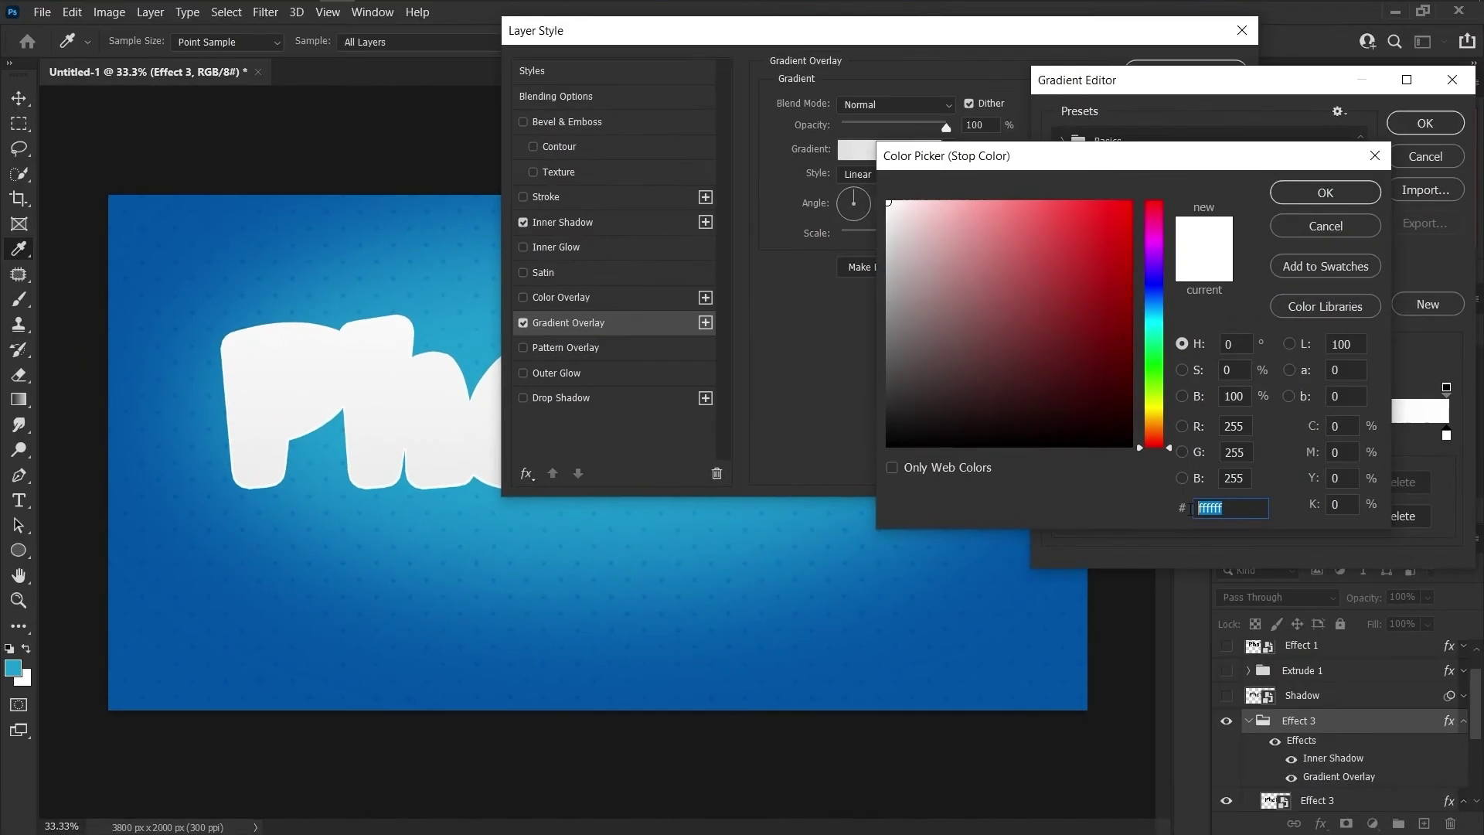
click(1325, 192)
click(1424, 122)
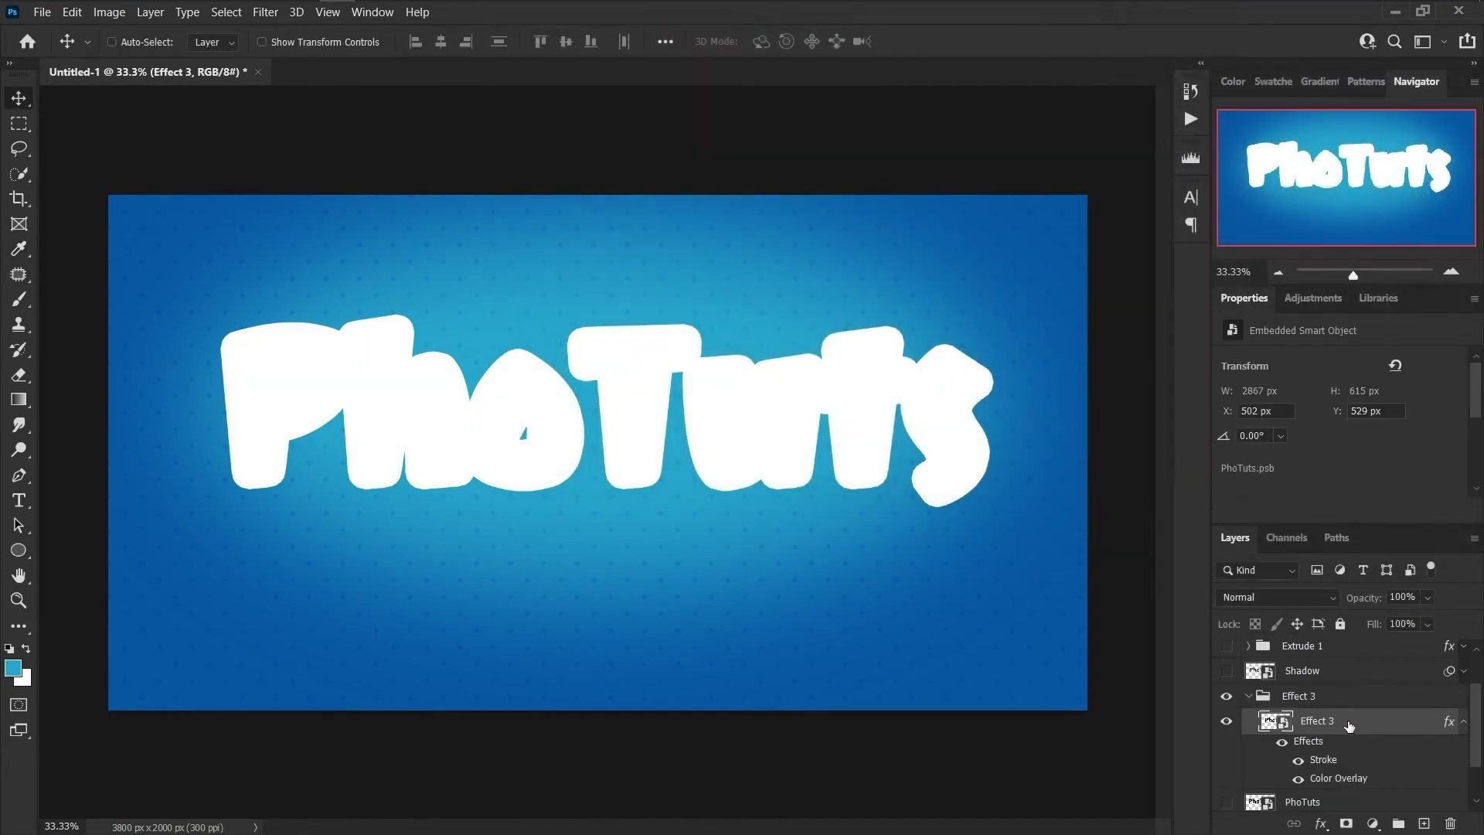
Duplicate the Effect 3 layer, clear all effects from the copy, and collapse the Effect 3 group.
drag(1349, 726, 1354, 775)
right_click(1413, 756)
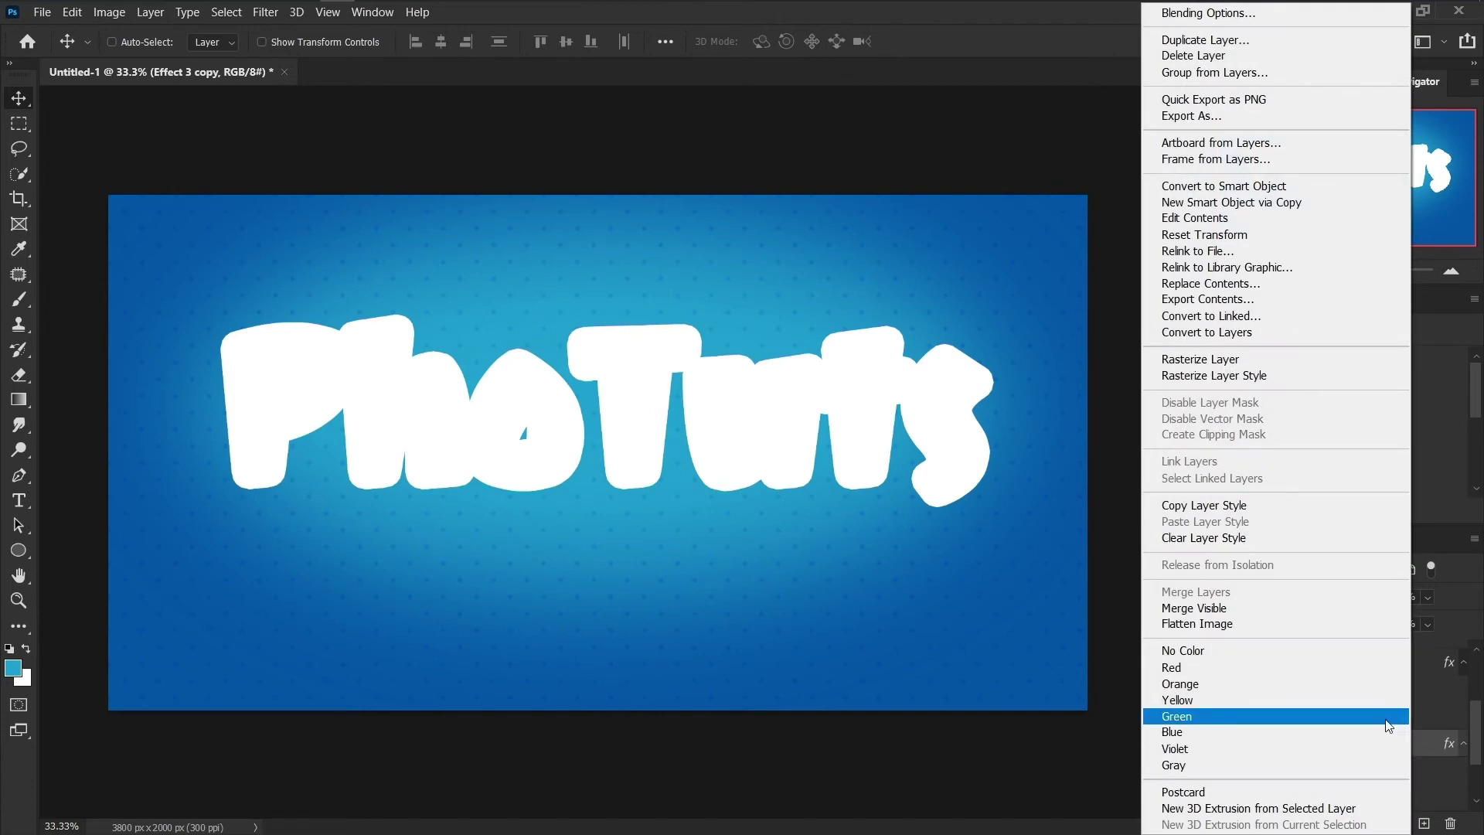
click(1256, 541)
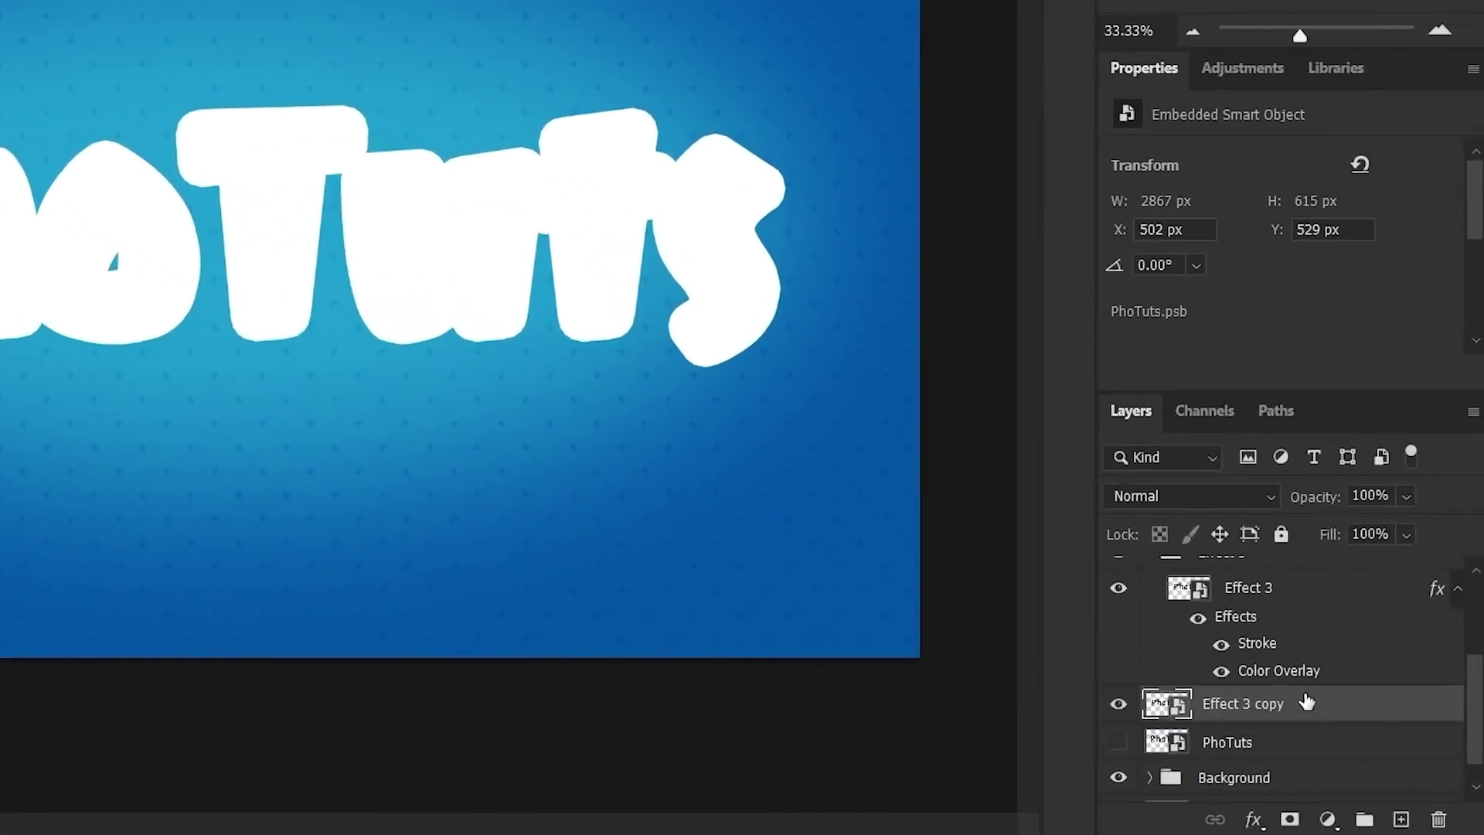
scroll(1309, 703, up, 2)
click(1154, 629)
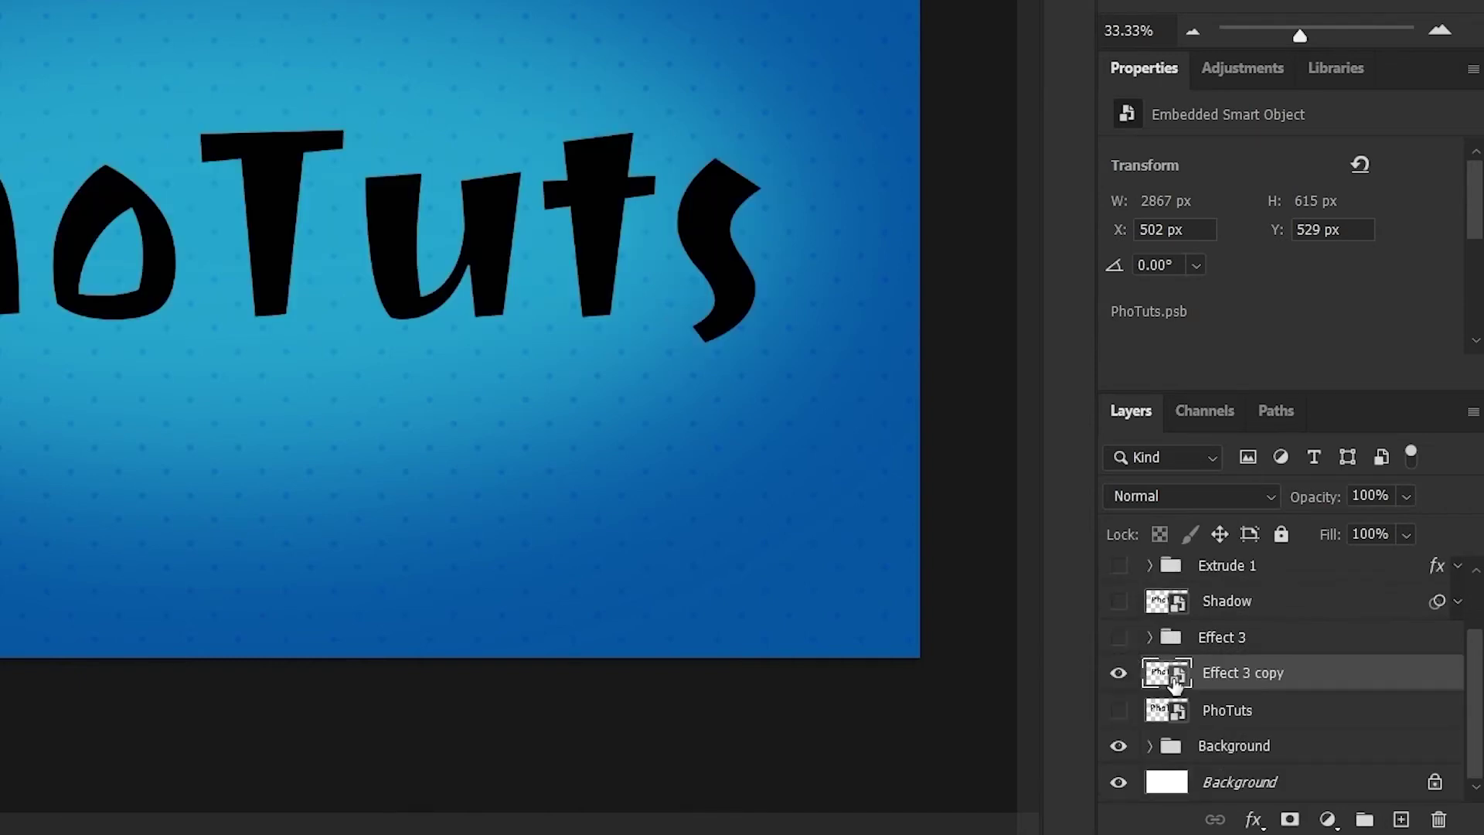
Rename the Effect 3 copy layer to 'Extrude 2' and select it.
double_click(1271, 678)
text(Extrude 2)
key(Return)
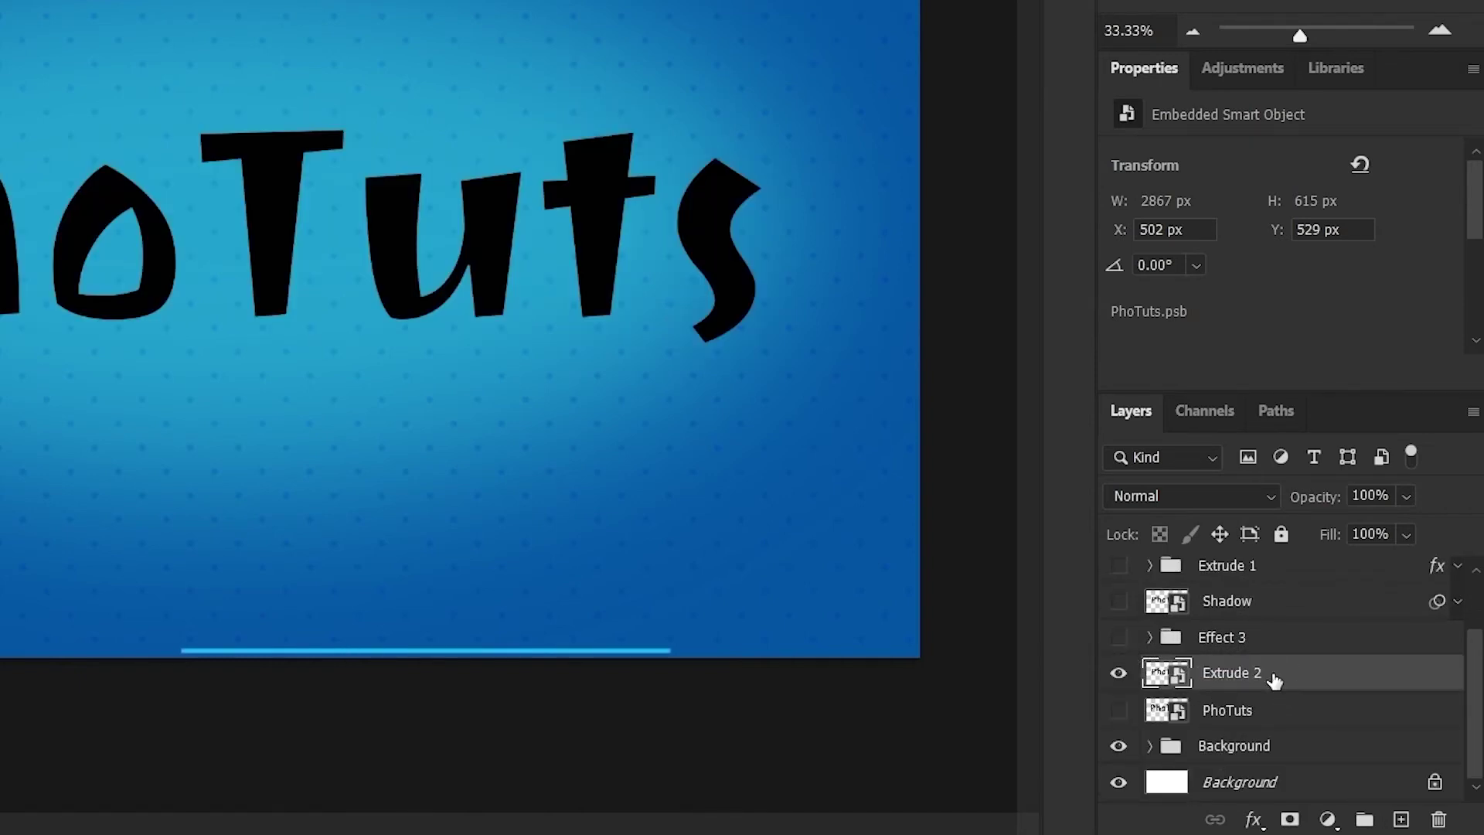
double_click(1236, 673)
text(Extrude 2)
click(1333, 709)
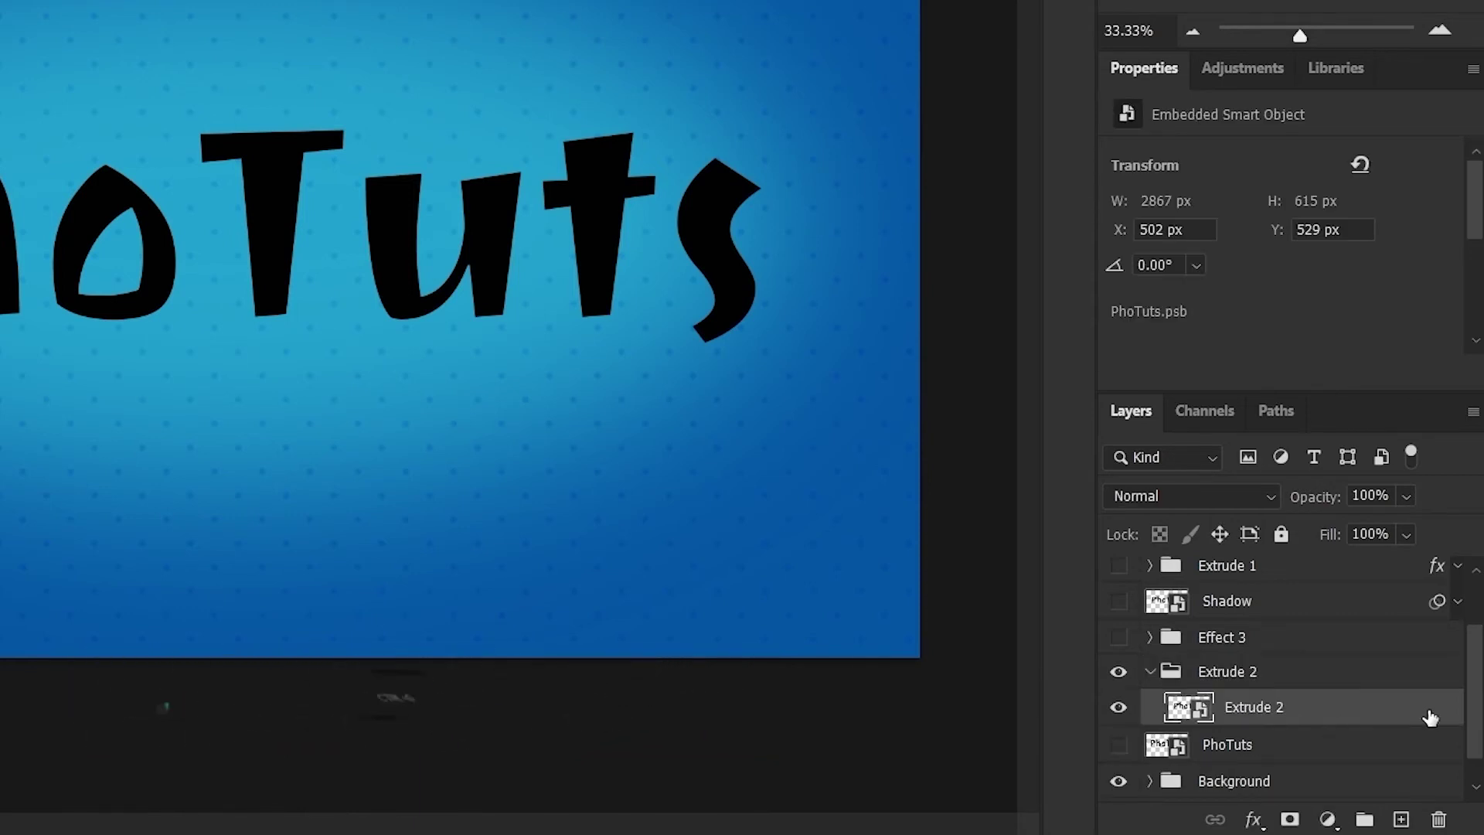
Stack repeated transformed copies, rename the top one 'Shadow 2', and move it beneath the copies.
key(ctrl+alt+shift+t)
key(ctrl+alt+shift+t)
key(ctrl+alt+shift+t)
key(ctrl+alt+shift+t)
key(ctrl+alt+shift+t)
key(ctrl+alt+shift+t)
key(ctrl+alt+shift+t)
key(ctrl+alt+shift+t)
key(ctrl+alt+shift+t)
key(ctrl+alt+shift+t)
key(ctrl+alt+shift+t)
key(ctrl+alt+shift+t)
key(ctrl+alt+shift+t)
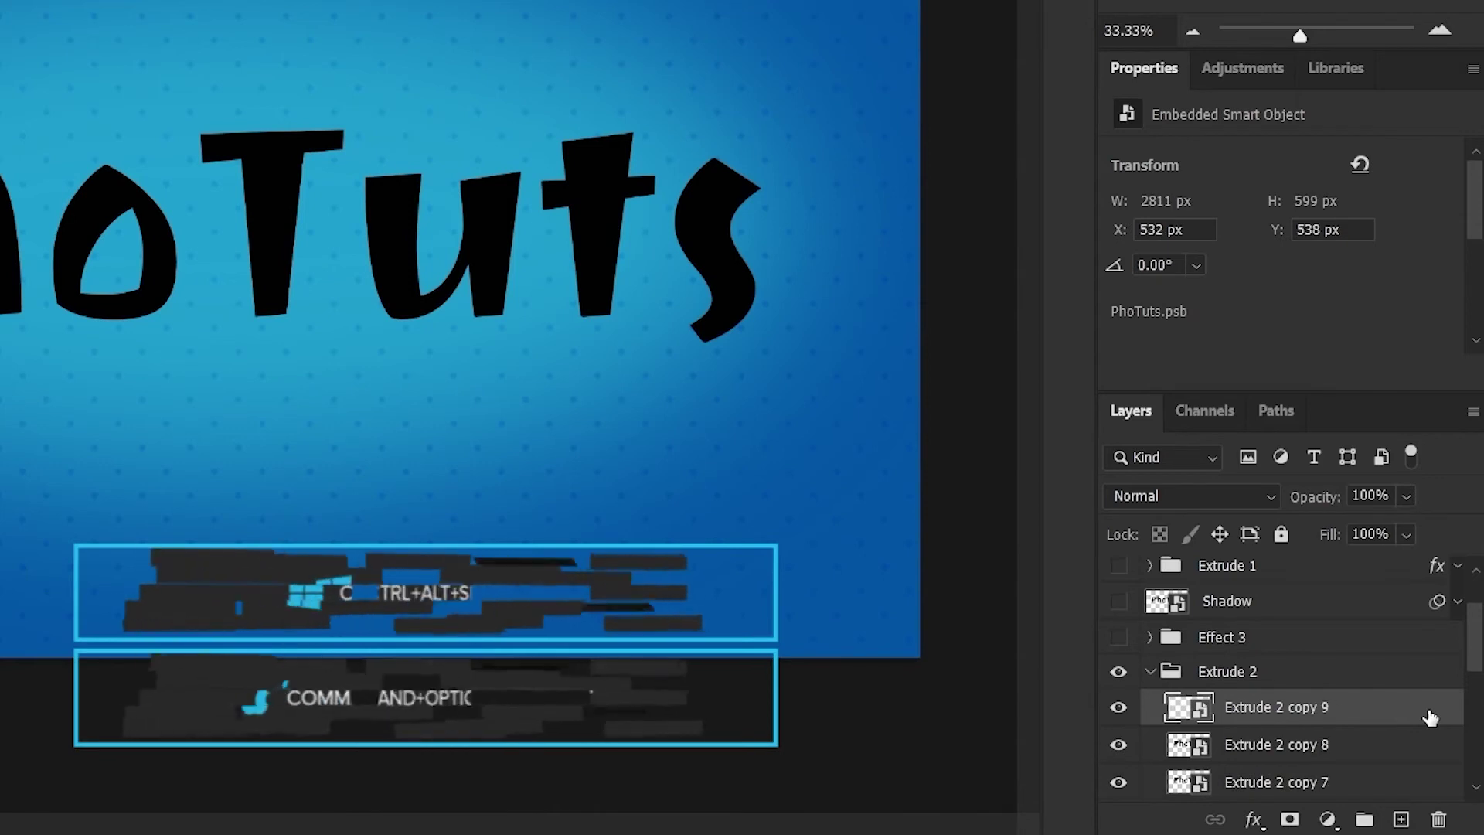
key(ctrl+alt+shift+t)
key(ctrl+alt+shift+t)
key(ctrl+alt+shift+t)
key(ctrl+alt+shift+t)
key(ctrl+alt+shift+t)
key(ctrl+alt+shift+t)
key(ctrl+alt+shift+t)
key(ctrl+alt+shift+t)
key(ctrl+alt+shift+t)
key(ctrl+alt+shift+t)
key(ctrl+alt+shift+t)
key(ctrl+alt+shift+t)
key(ctrl+alt+shift+t)
key(ctrl+alt+shift+t)
key(ctrl+alt+shift+t)
key(ctrl+alt+shift+t)
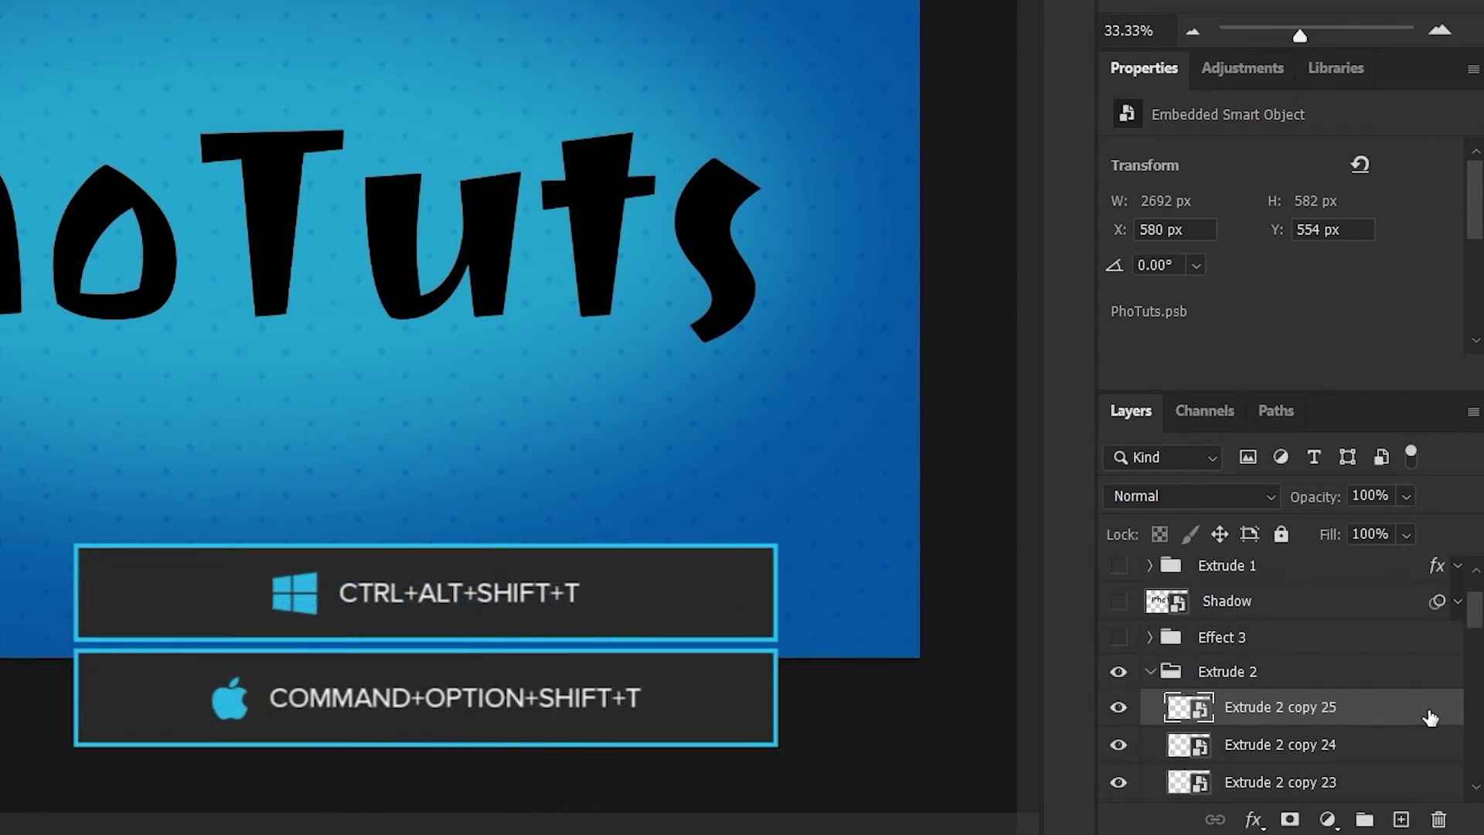
key(ctrl+alt+shift+t)
double_click(1283, 708)
text(Shadow 2)
key(Return)
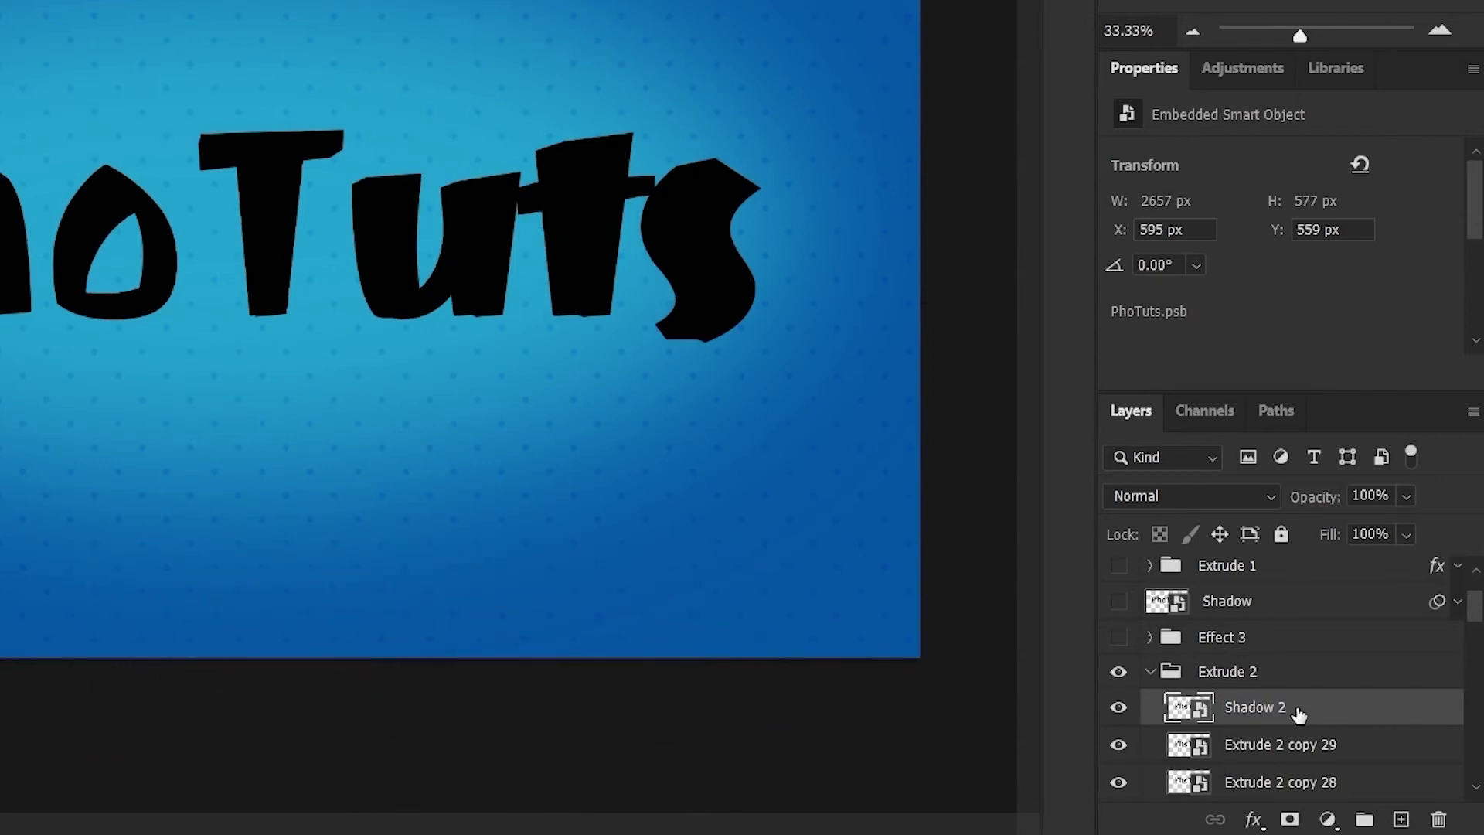
mouse_move(1301, 713)
mouse_down()
mouse_move(1368, 711)
mouse_move(1326, 802)
mouse_move(1299, 713)
mouse_up()
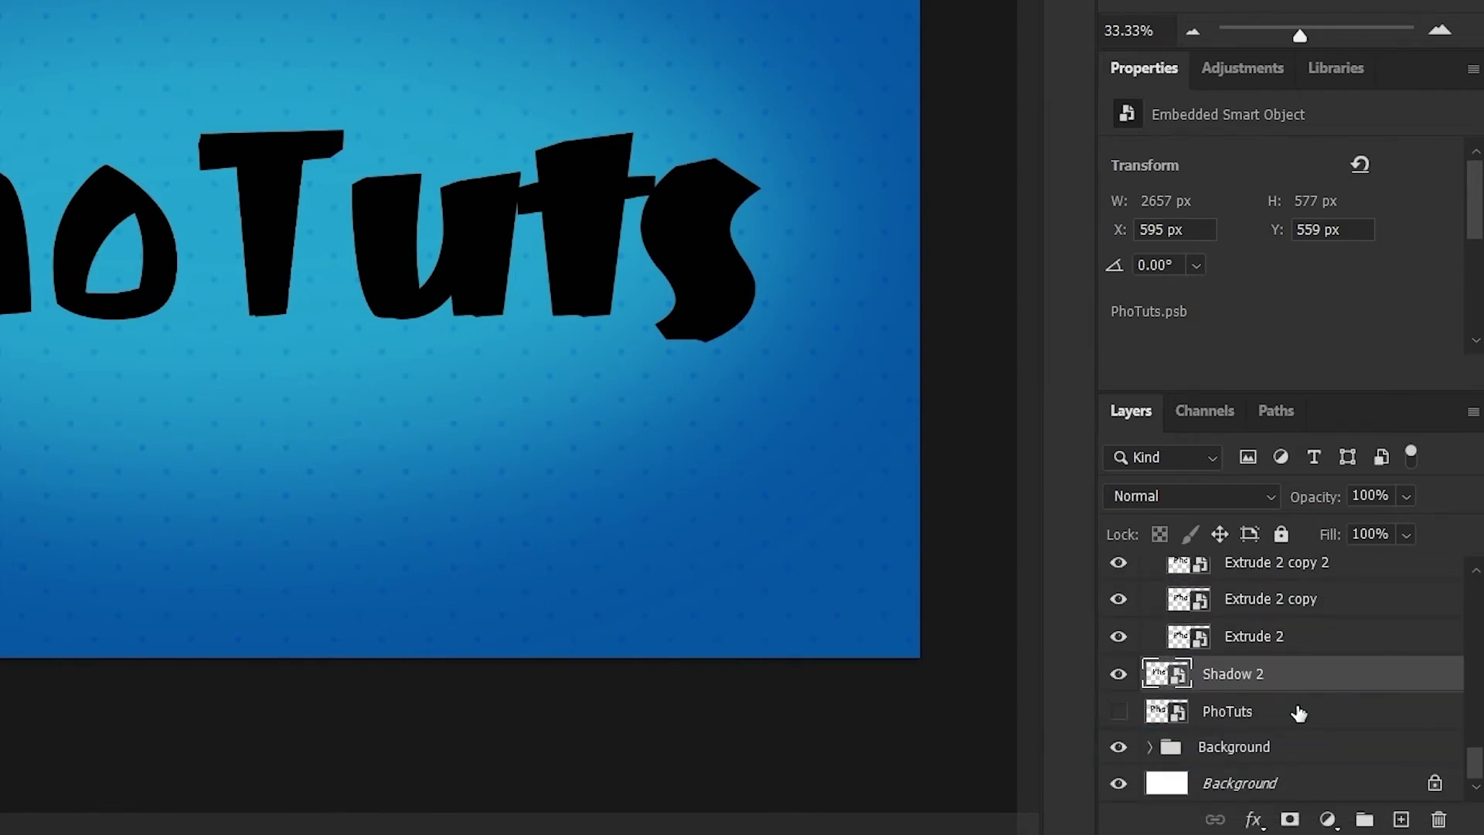
Give the Extrude 2 group a 67 px white stroke positioned outside.
scroll(1308, 676, up, 10)
double_click(1315, 656)
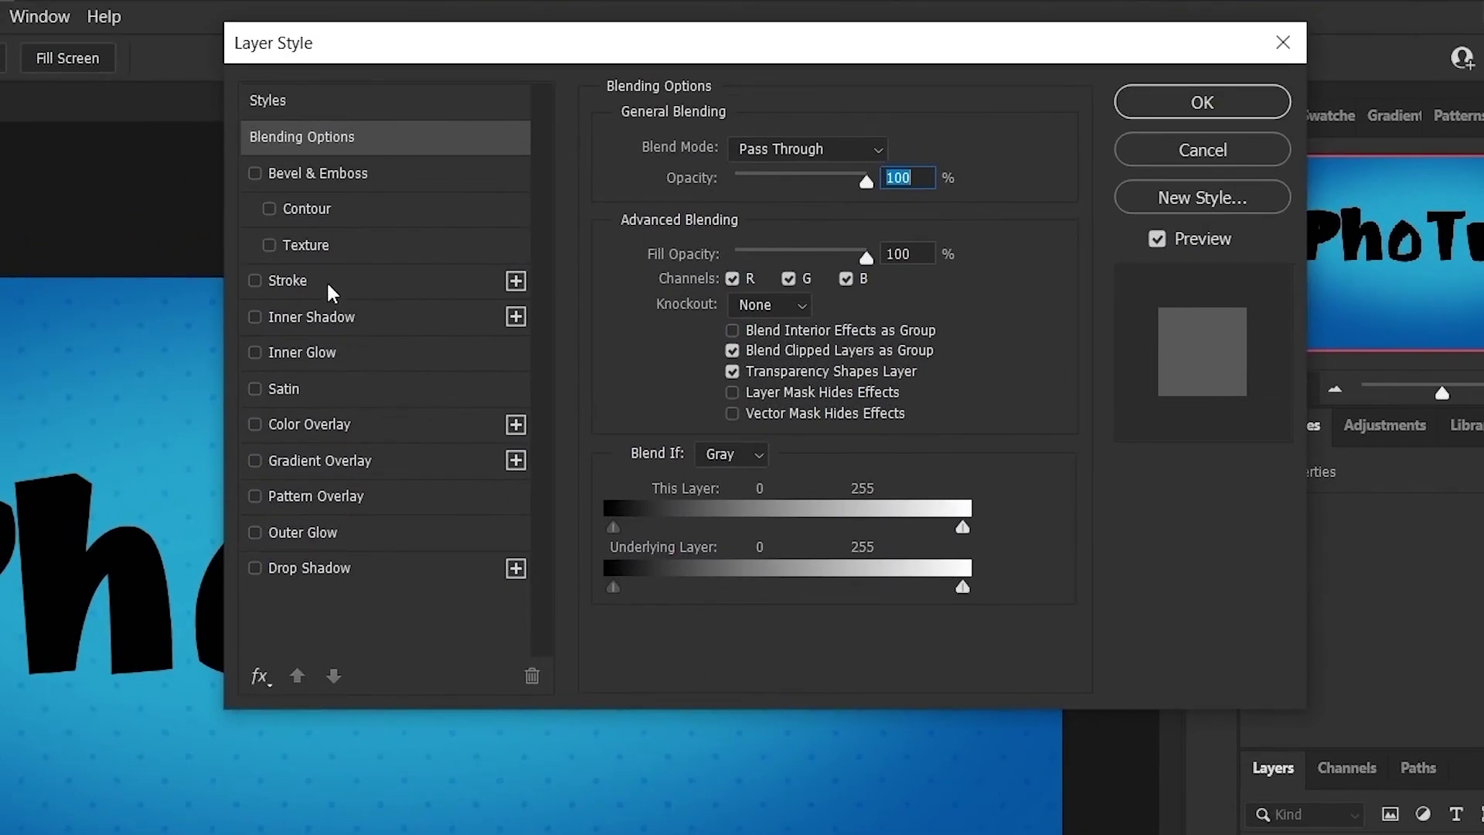
click(320, 280)
double_click(856, 146)
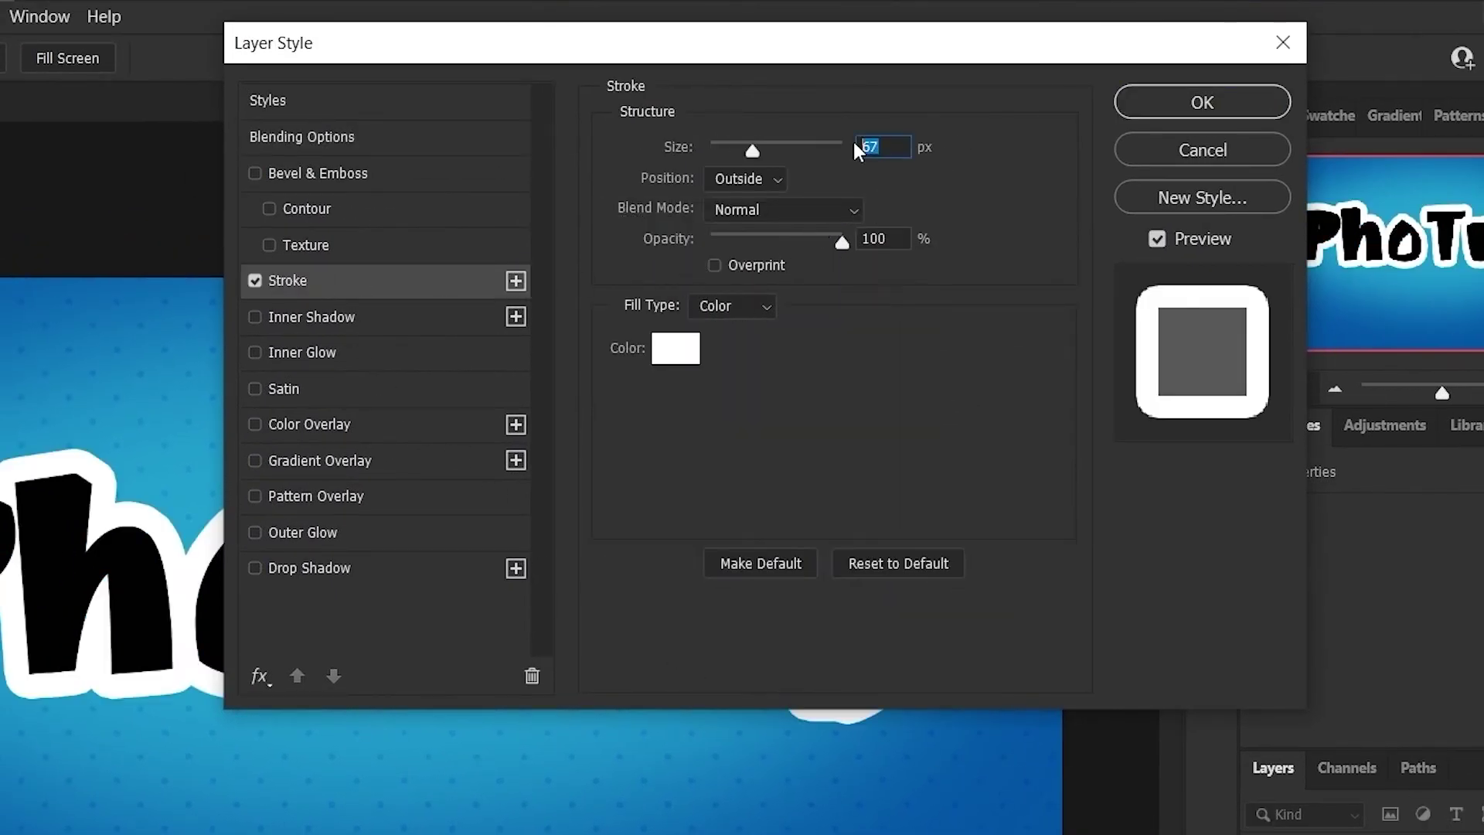
click(758, 179)
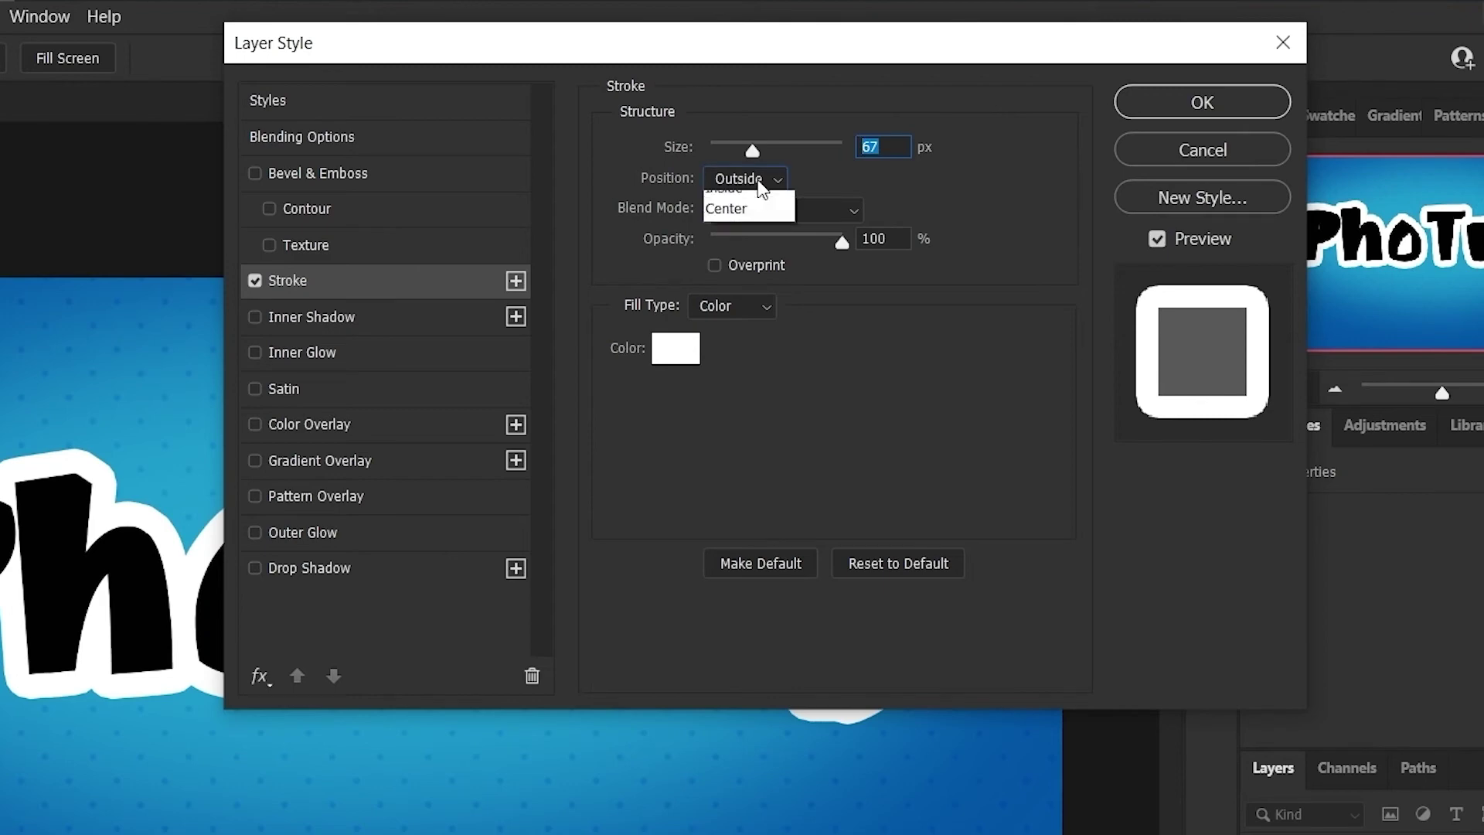
click(768, 202)
click(676, 349)
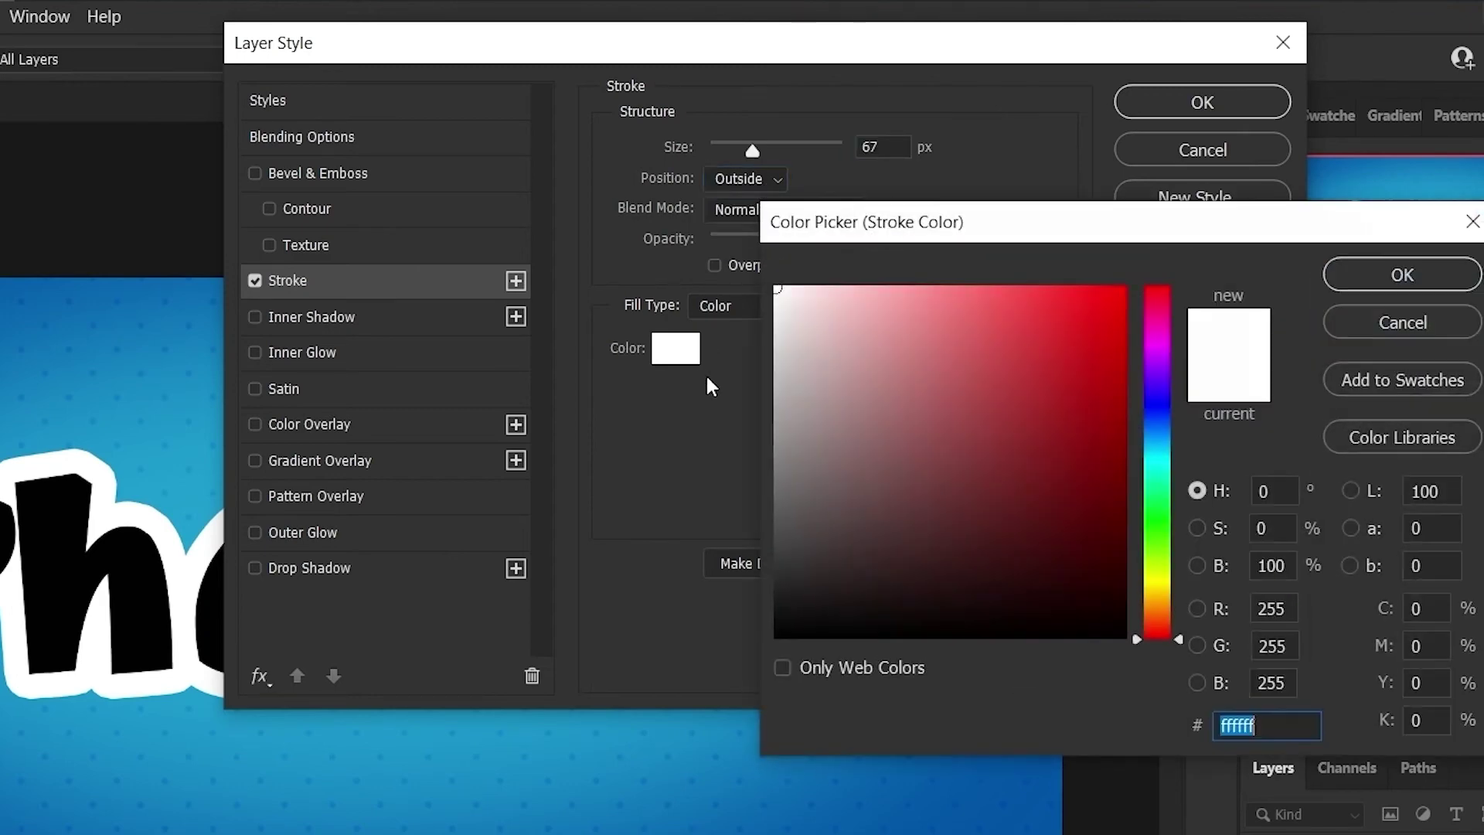
click(1402, 275)
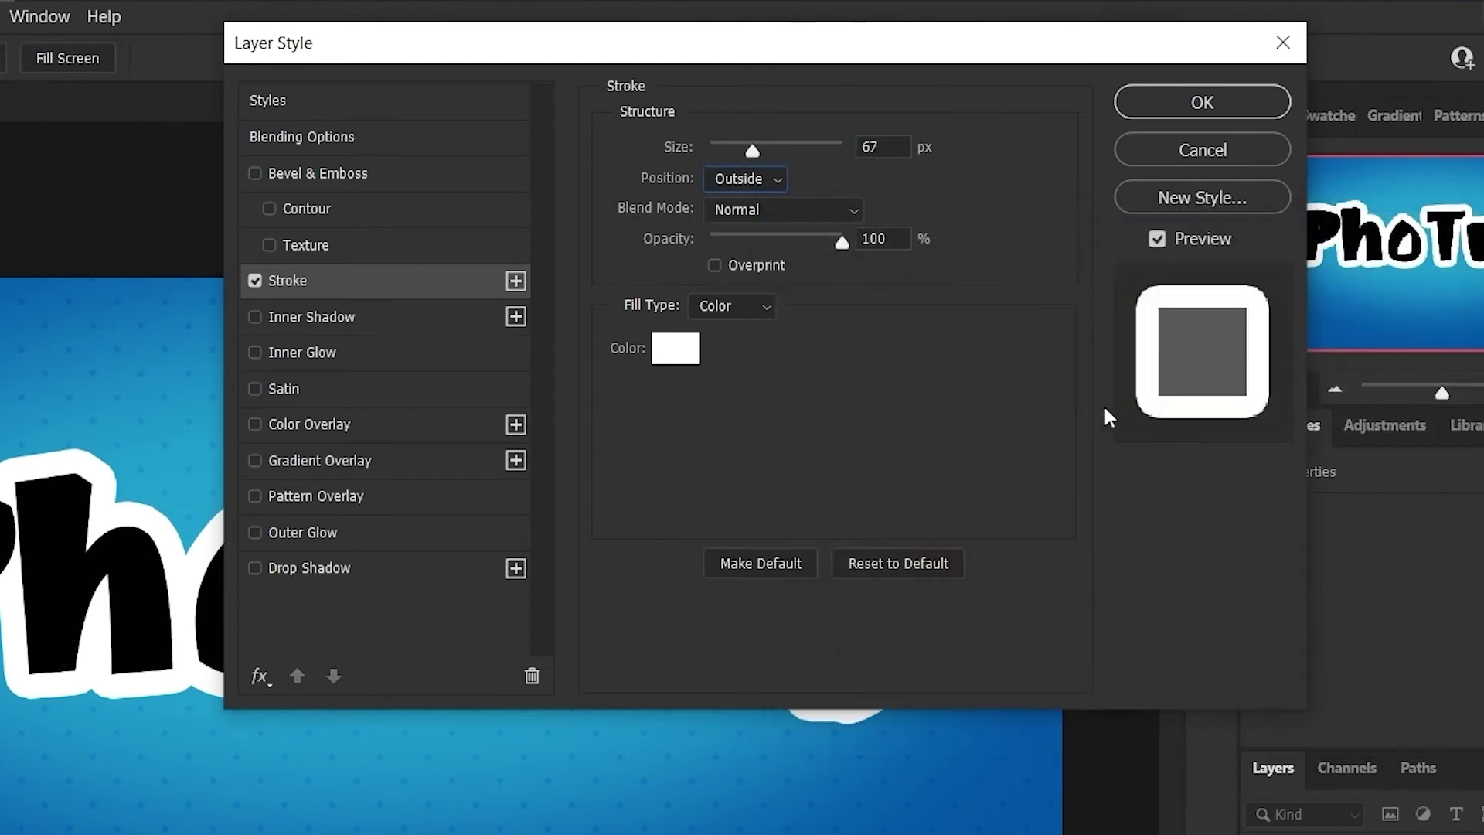
Add a solid white colour overlay and apply both layer styles.
click(344, 424)
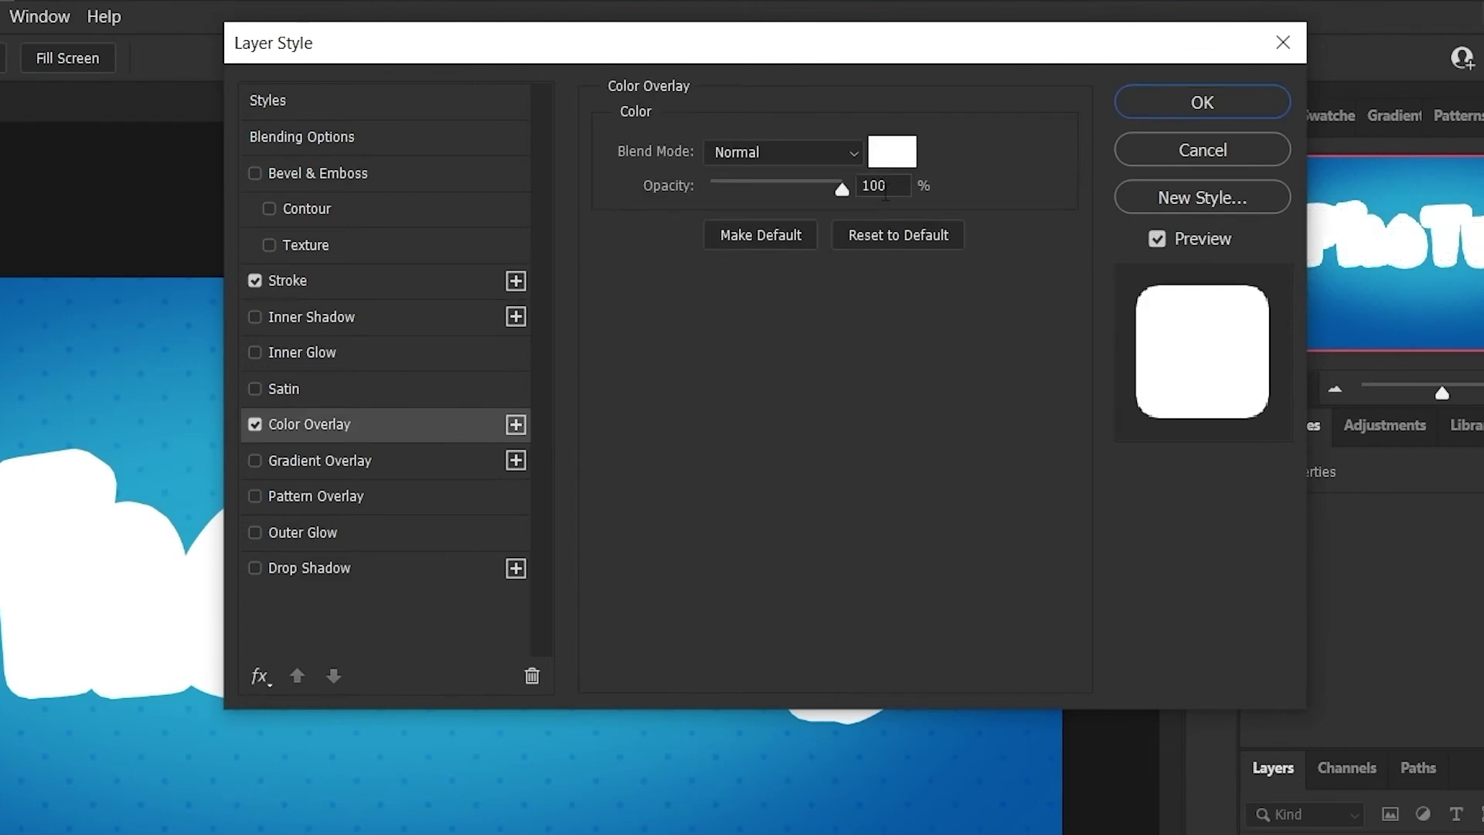
click(892, 152)
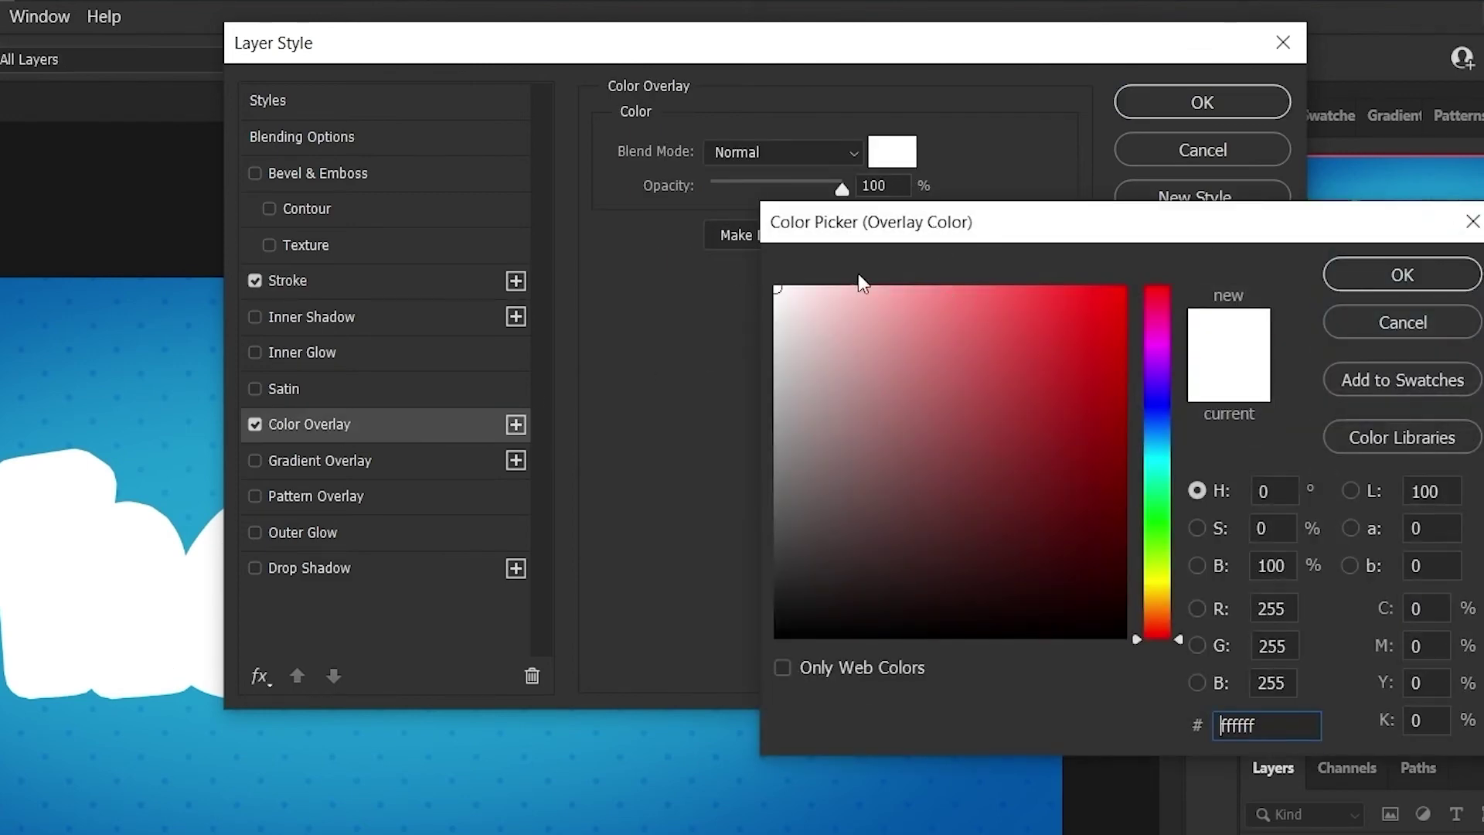
click(1375, 286)
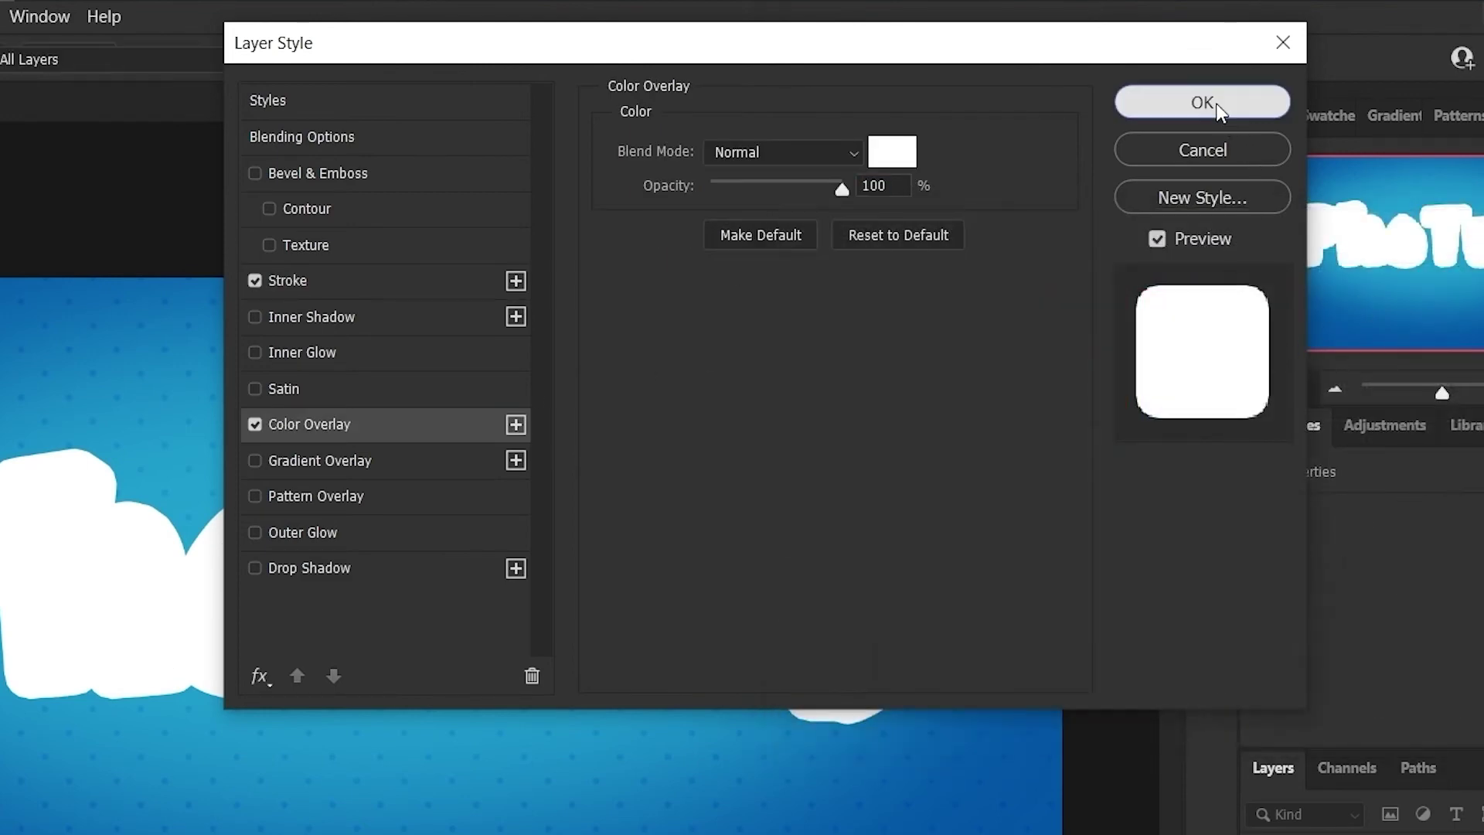
click(1202, 103)
Wrap the white extrusion in a new group named 'Extrude 2'.
key(ctrl+g)
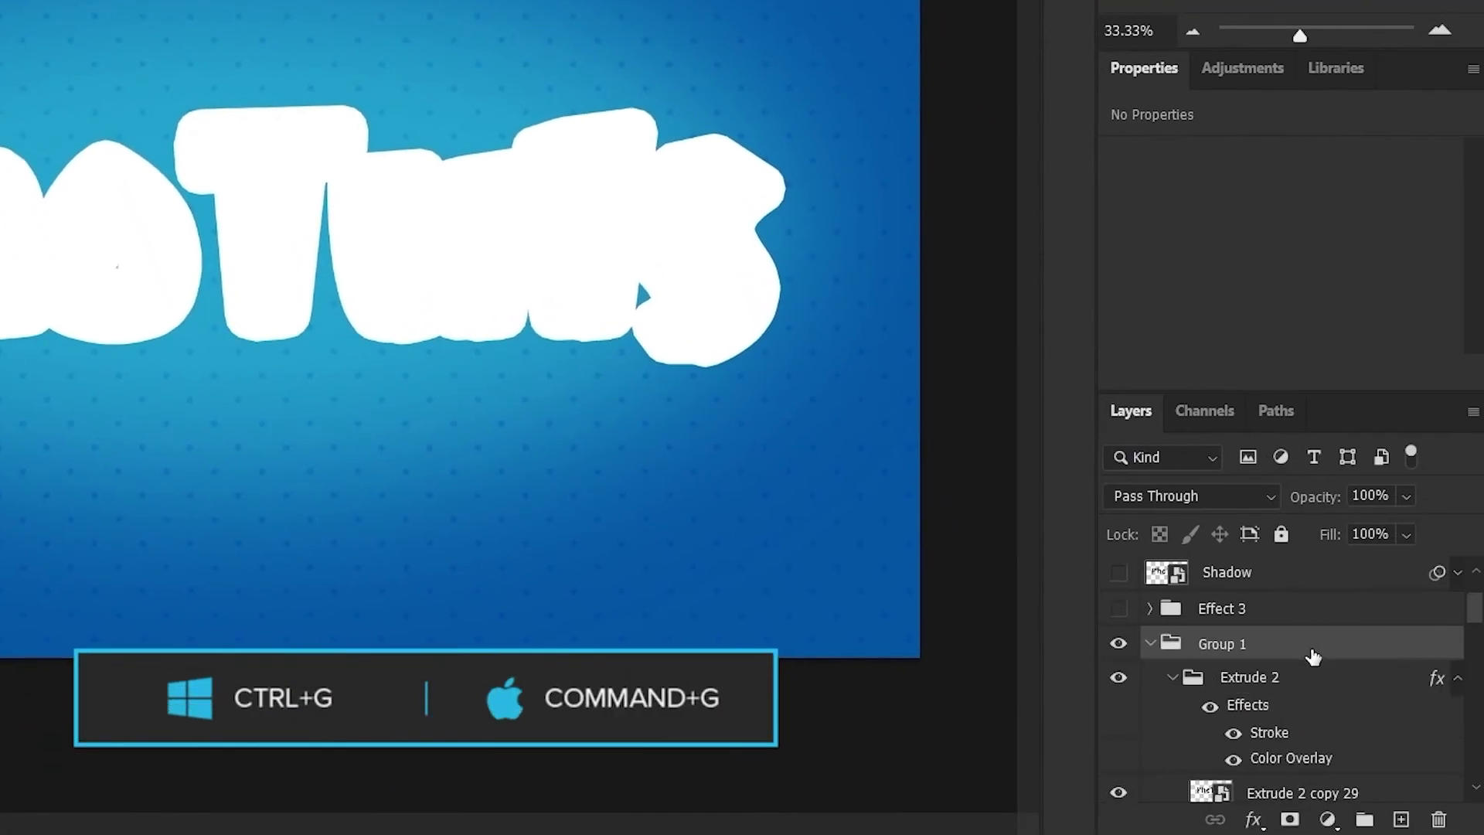
double_click(1234, 646)
text(Extrude 2)
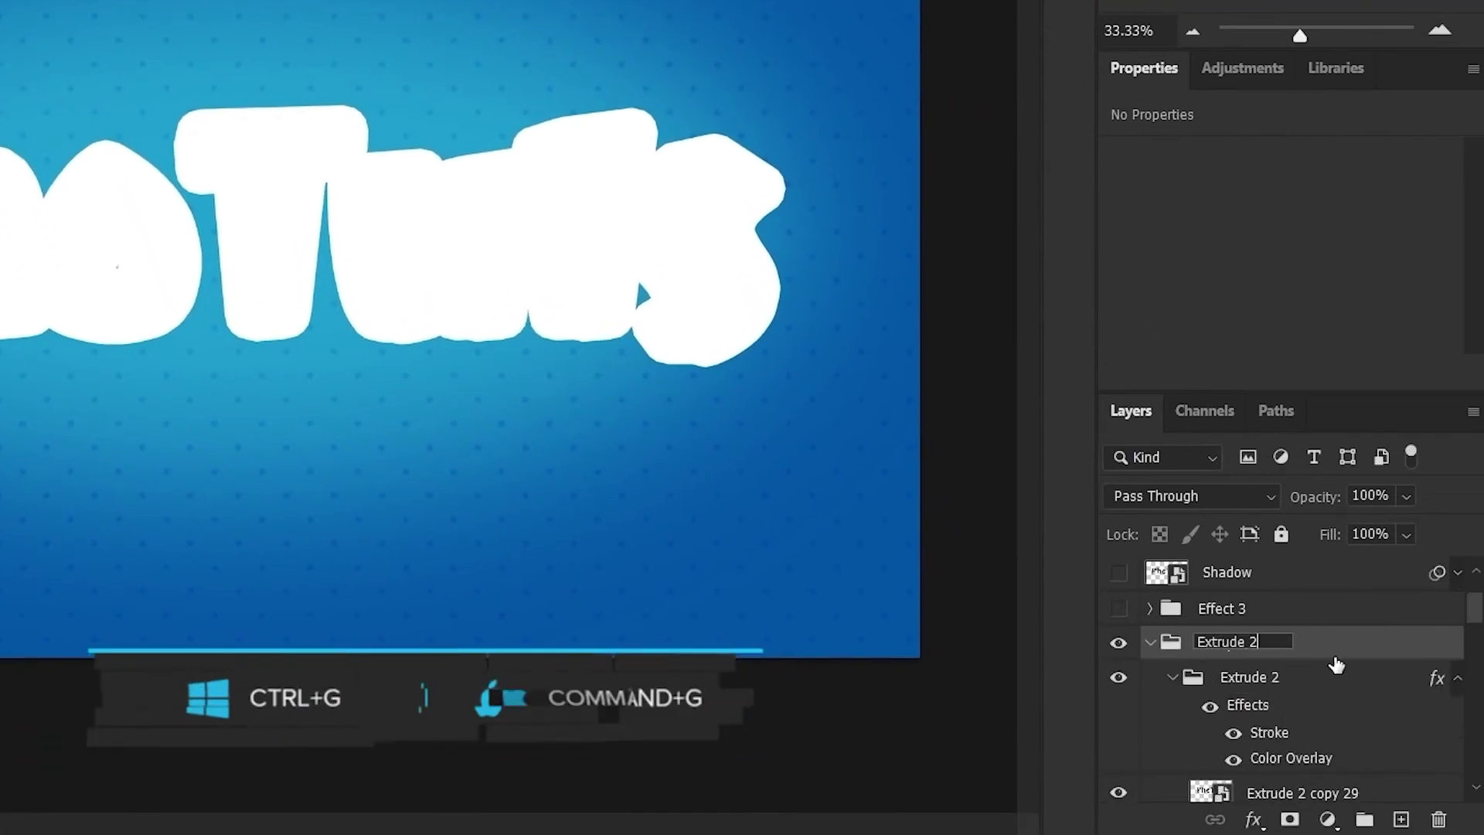
key(Return)
Add a gradient overlay to the group with its left stop set to 84868d.
double_click(1377, 697)
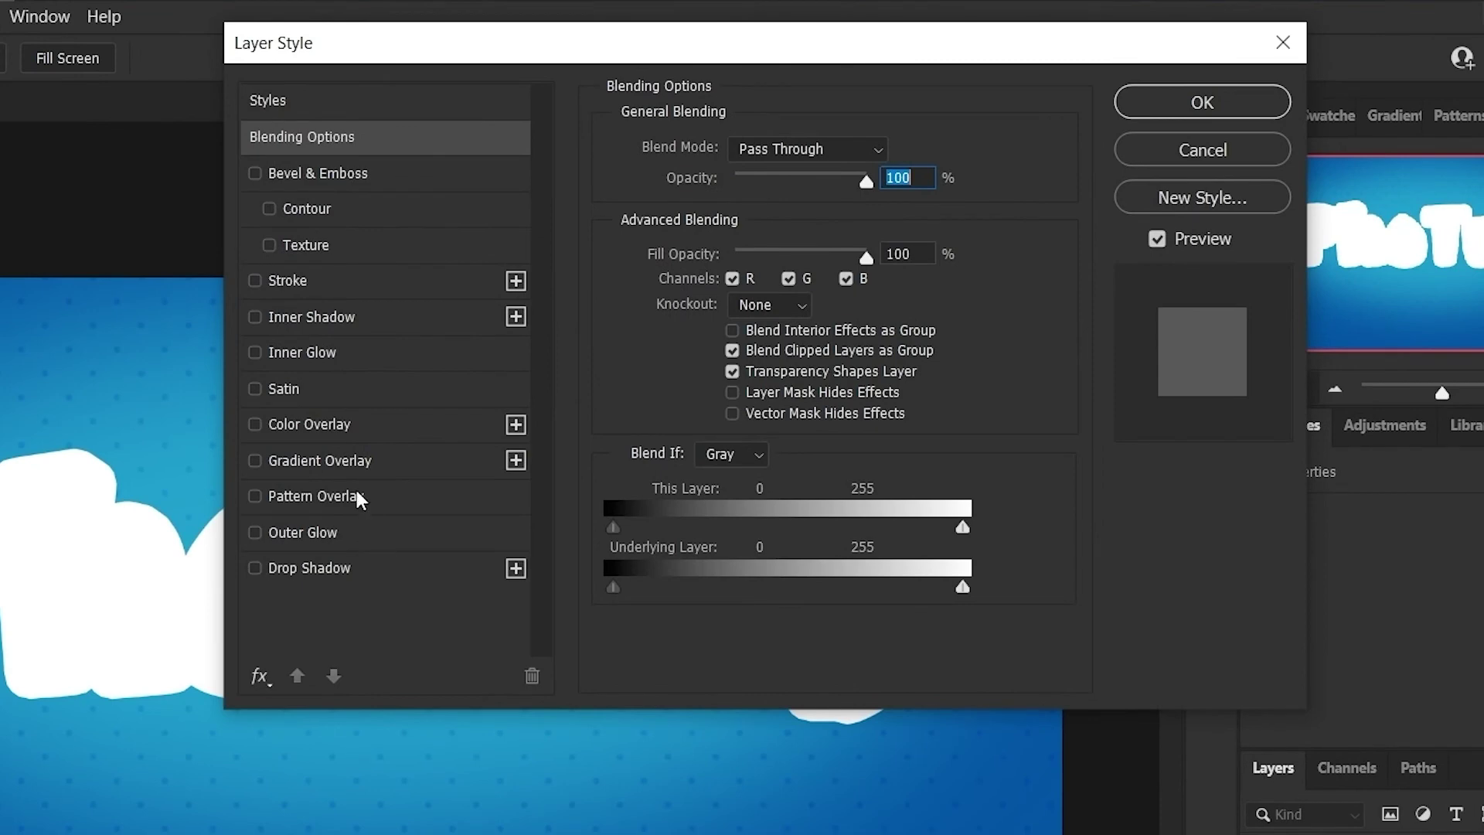
click(349, 458)
click(753, 203)
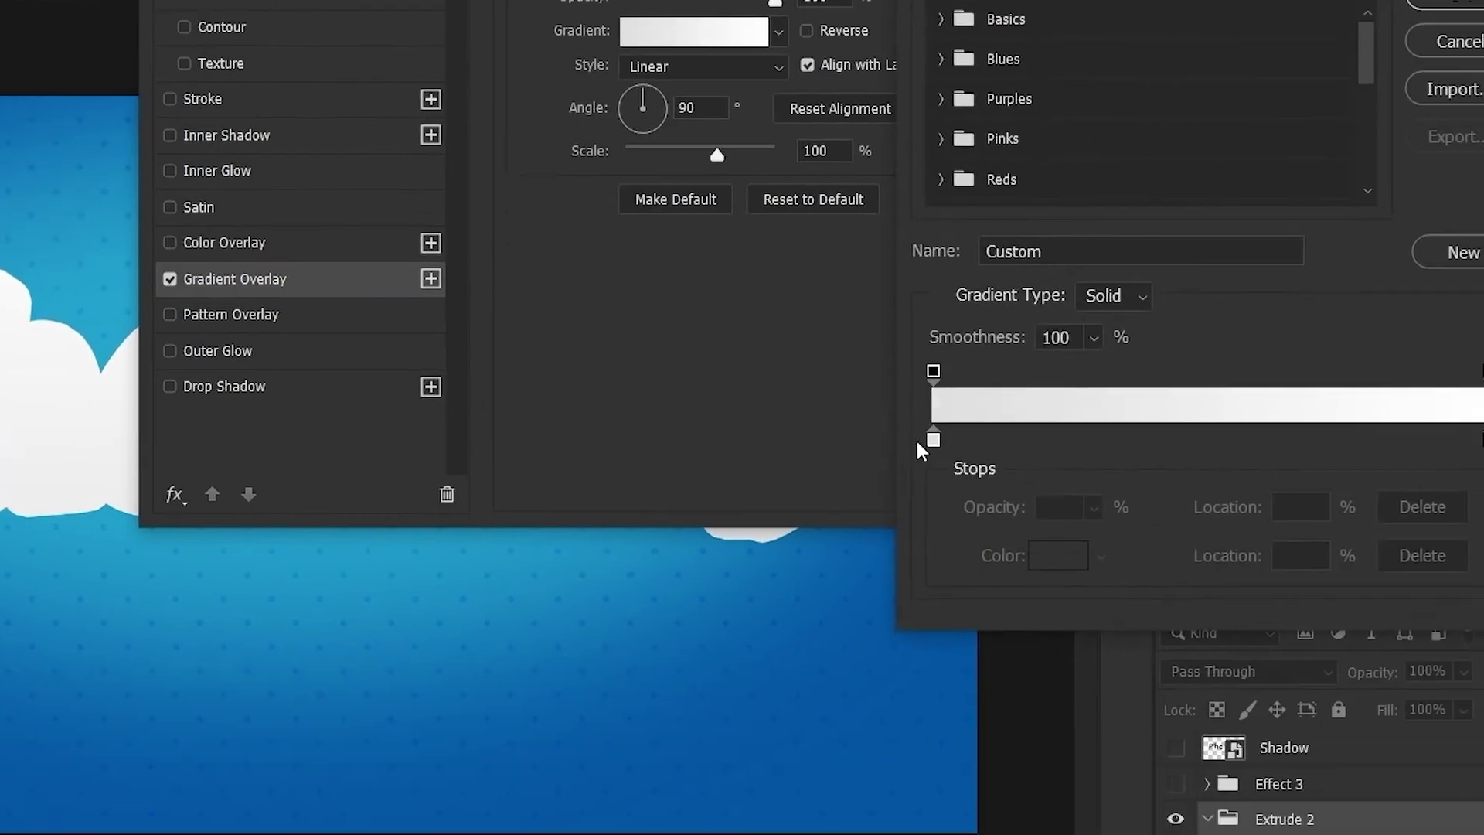
click(933, 440)
click(1055, 560)
text(84868d)
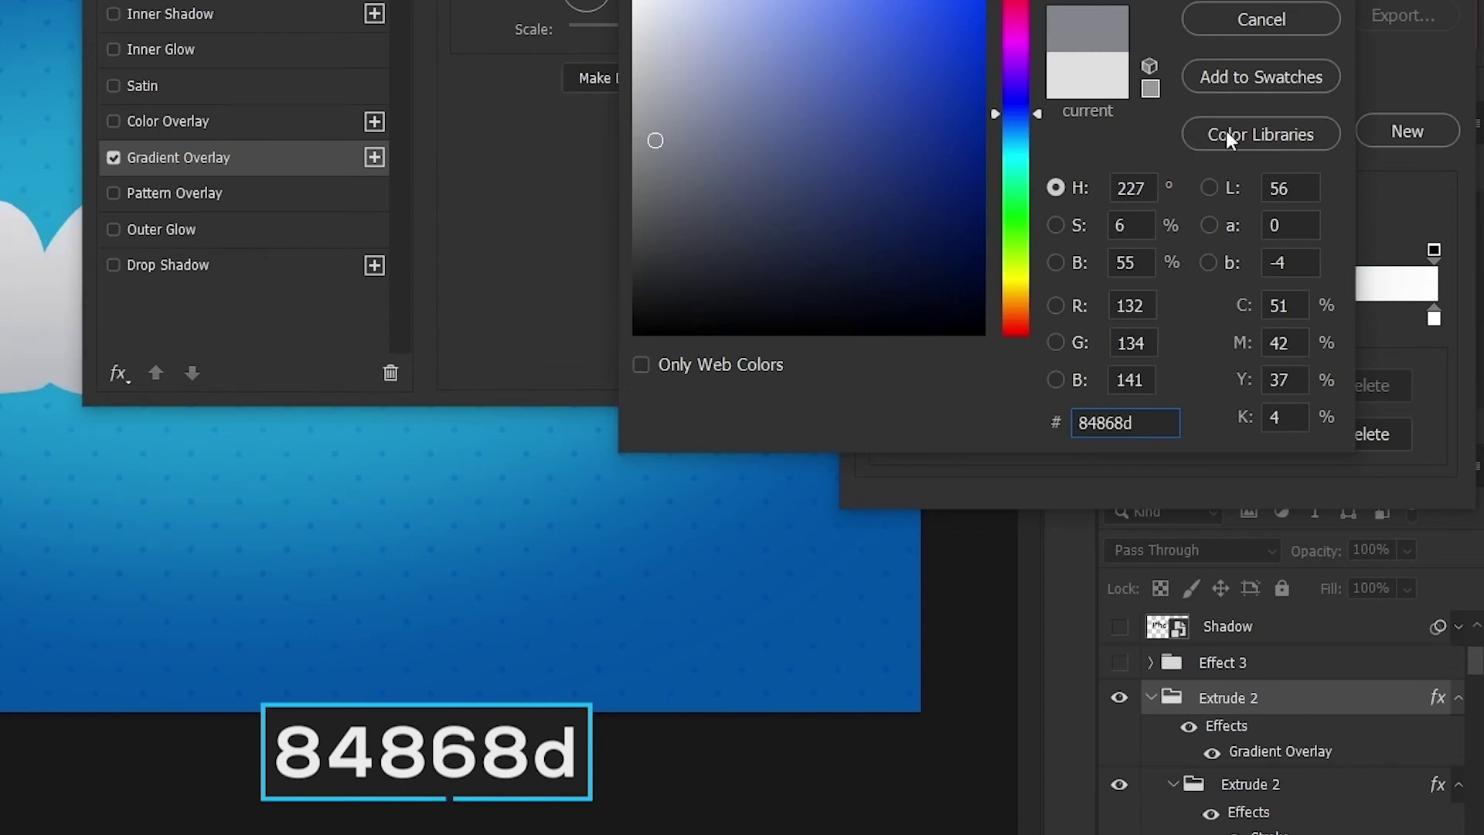
key(Return)
Set the gradient's right stop to d8d7d6, apply it, and collapse the group's layer lists.
click(1432, 316)
click(1000, 436)
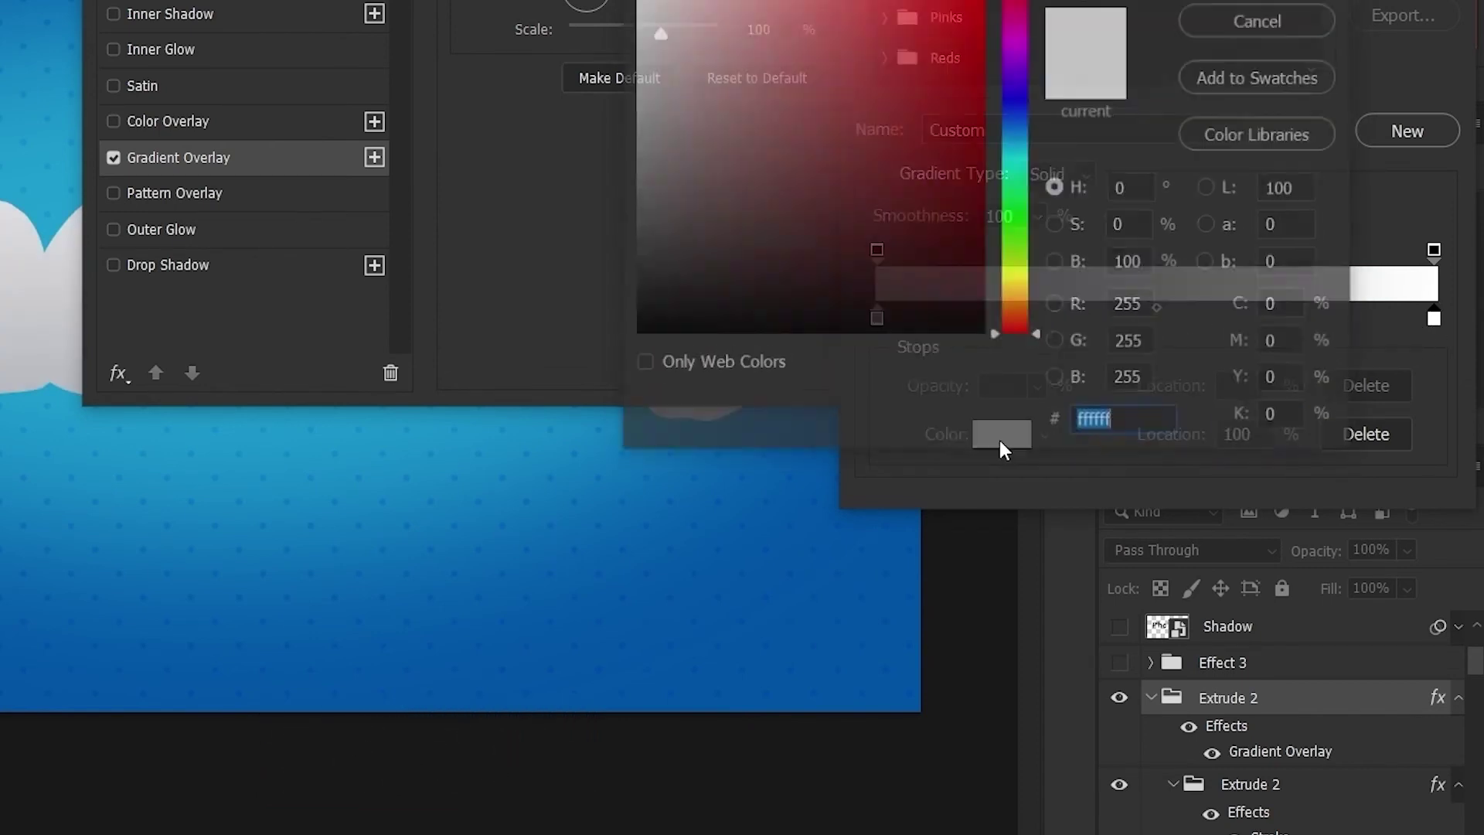
text(d8d7d6)
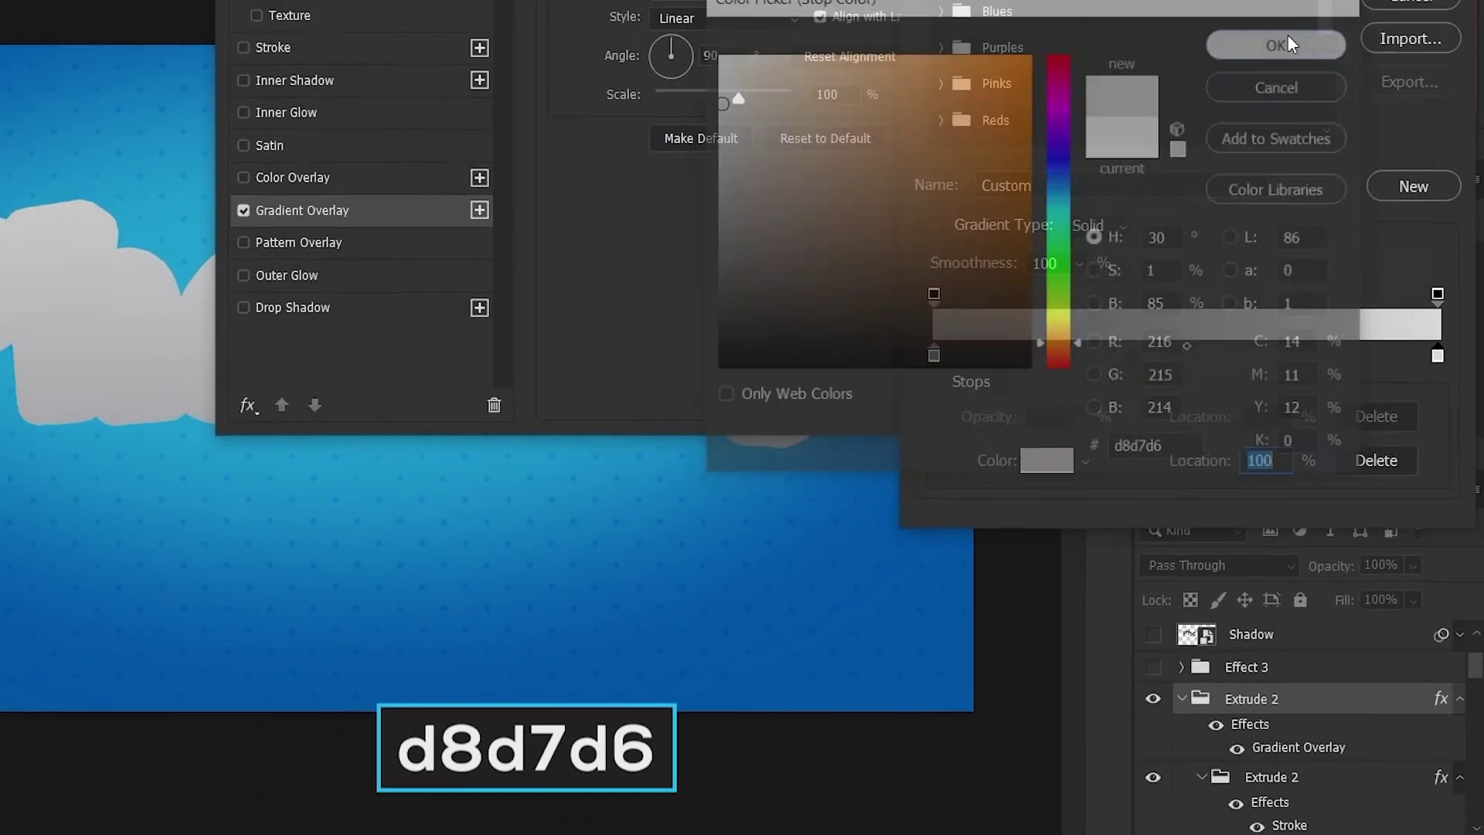
click(1287, 35)
click(1202, 93)
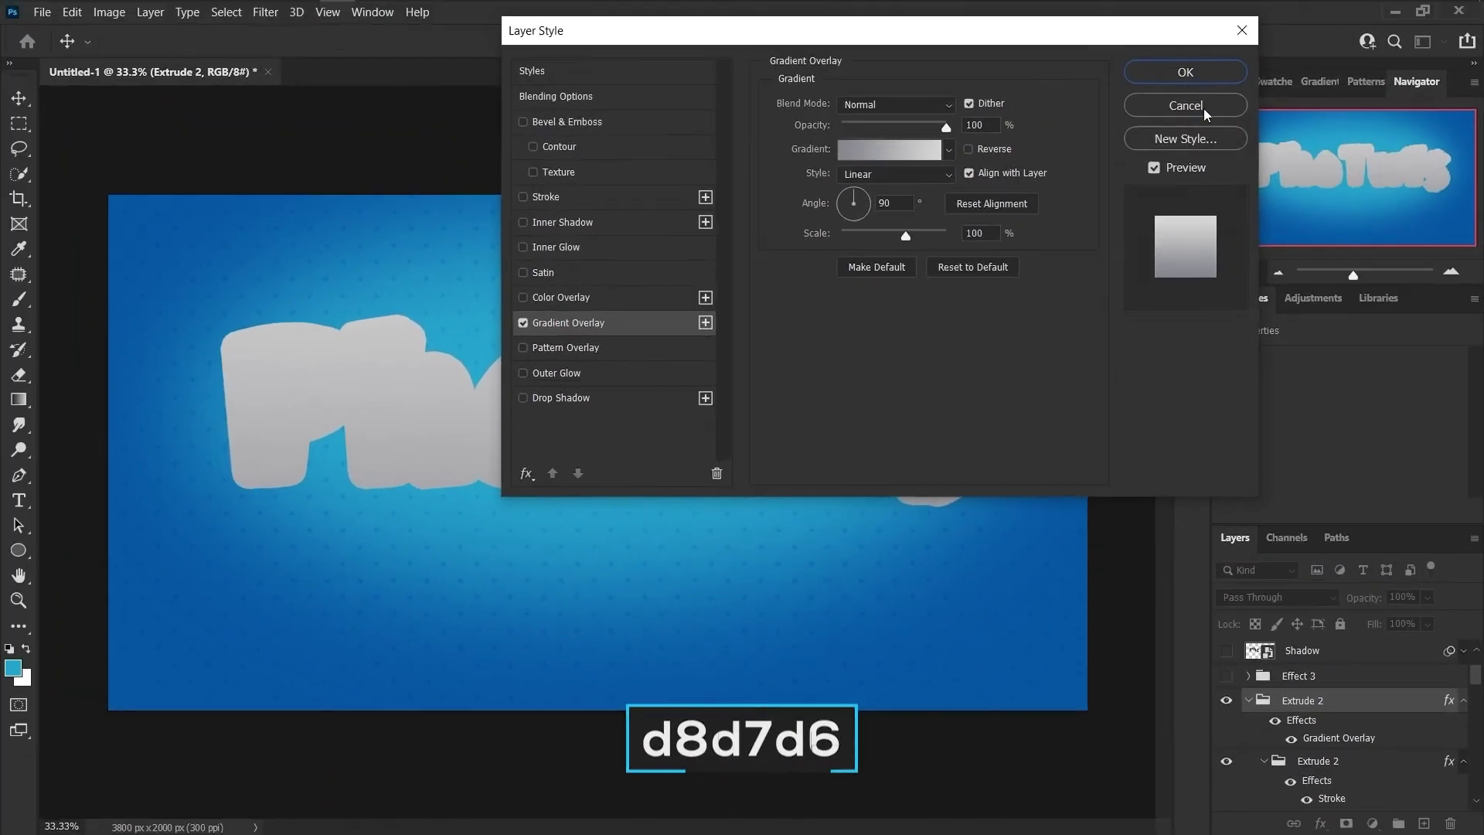
click(1231, 70)
click(1463, 700)
click(1463, 725)
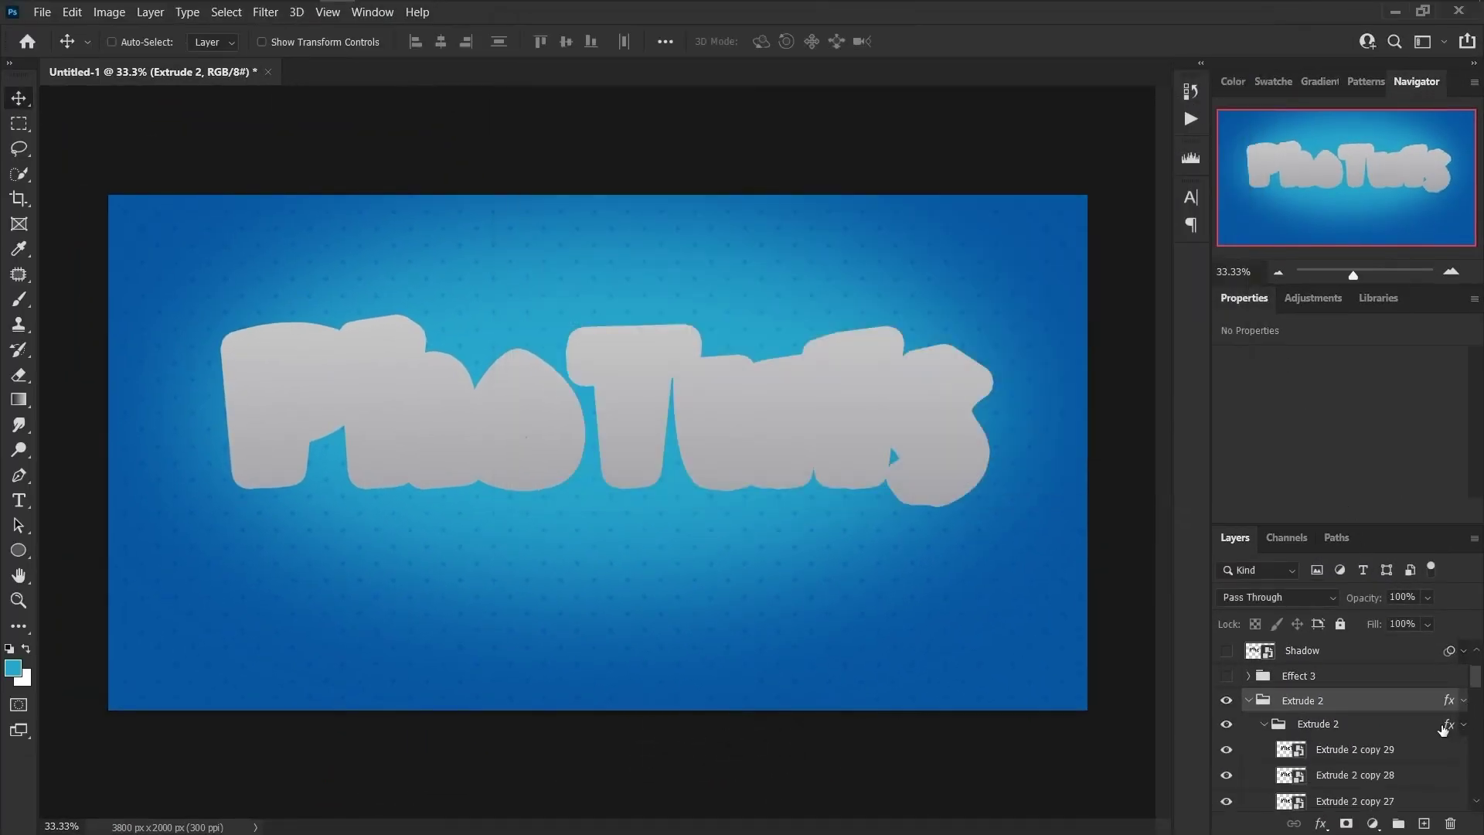
click(1248, 700)
Hide the Extrude 2 group, then show and select the Shadow 2 layer.
click(1226, 701)
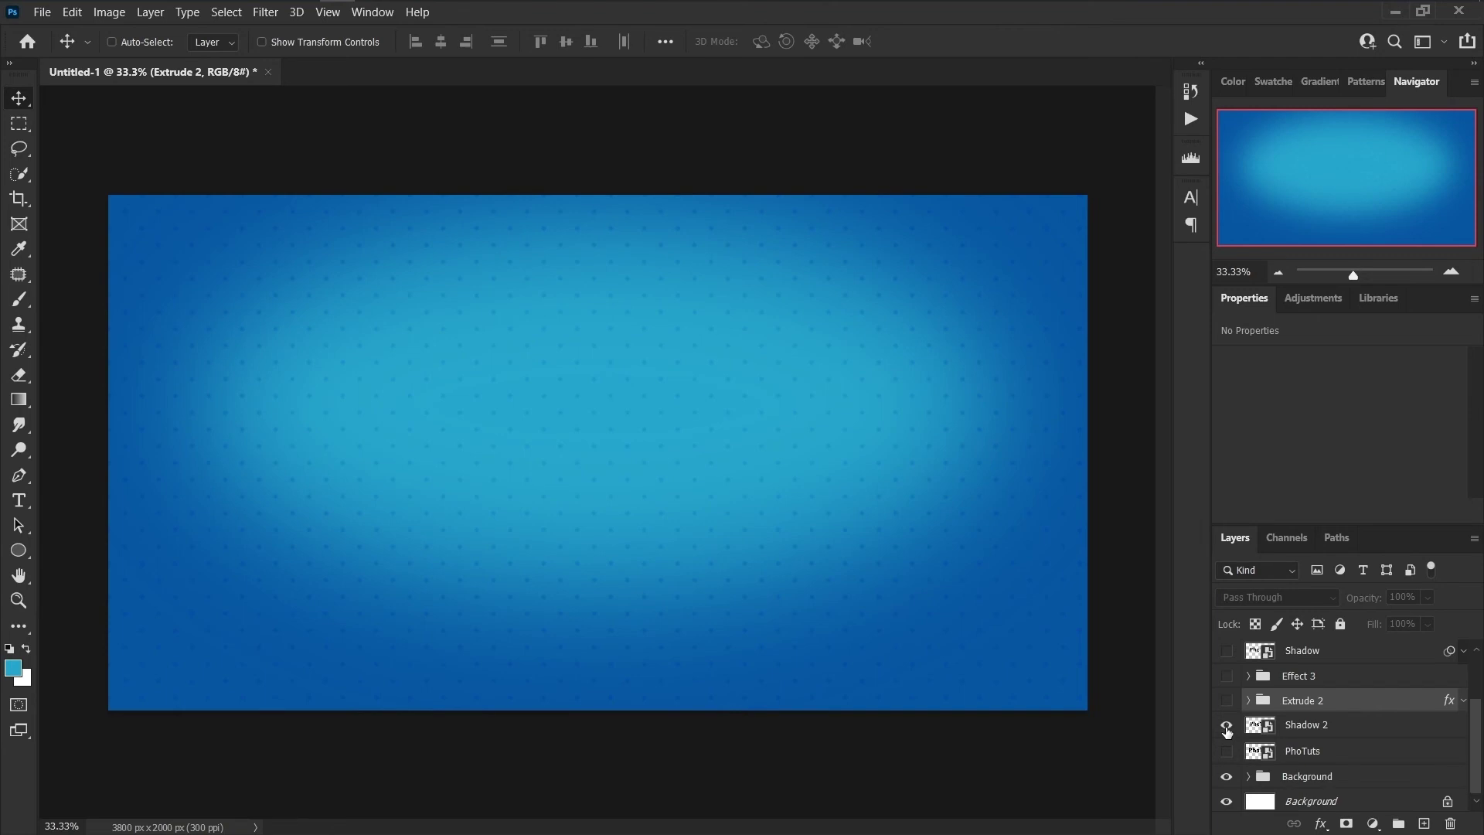
click(1227, 726)
click(1319, 731)
key(ctrl+plus)
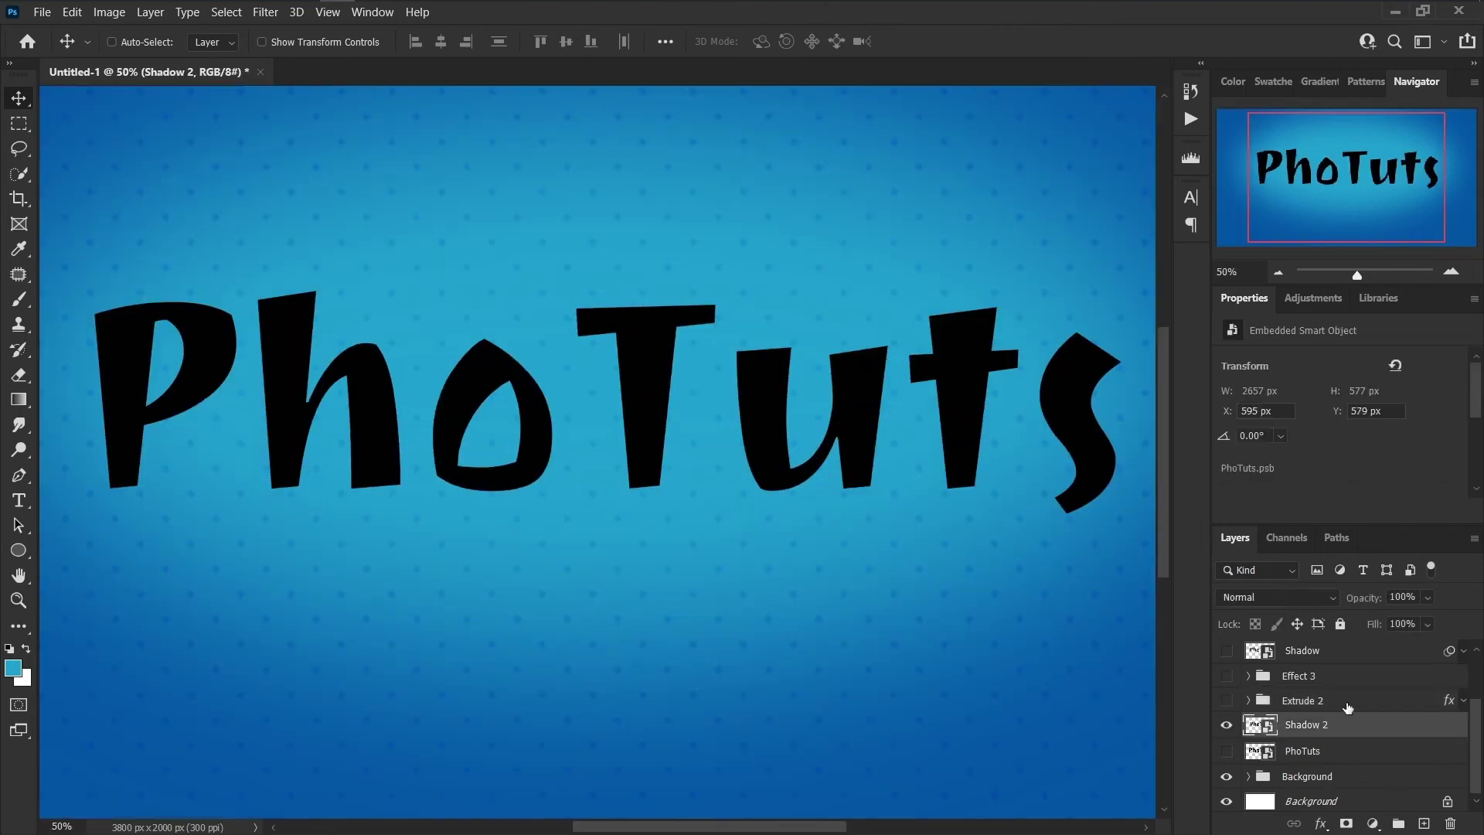
Set Shadow 2 to Multiply at 90% opacity and 0% fill, then open its layer styles.
click(1306, 597)
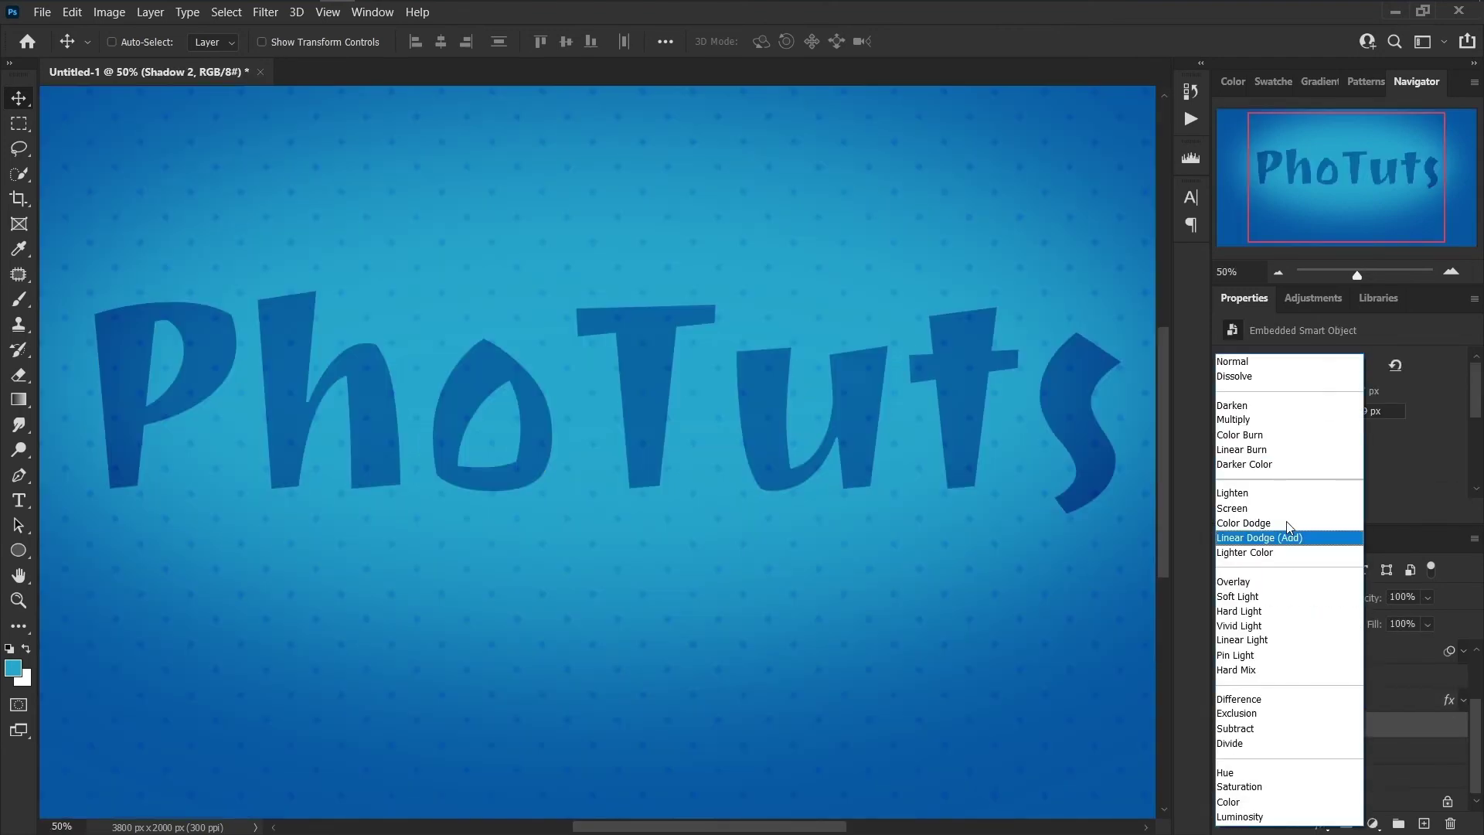
click(1267, 419)
text(90)
click(1428, 626)
drag(1370, 647, 1328, 663)
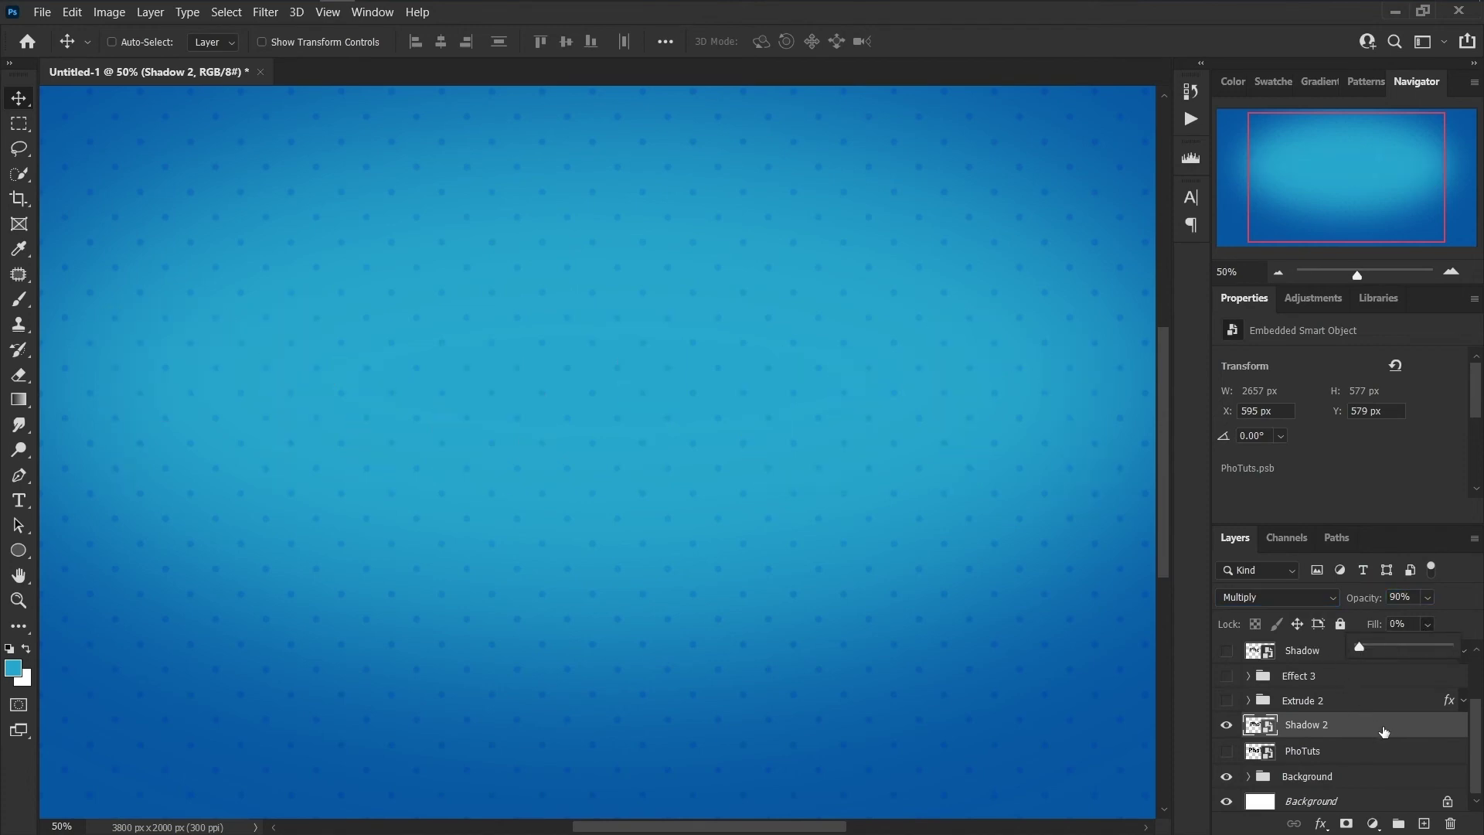
double_click(1383, 731)
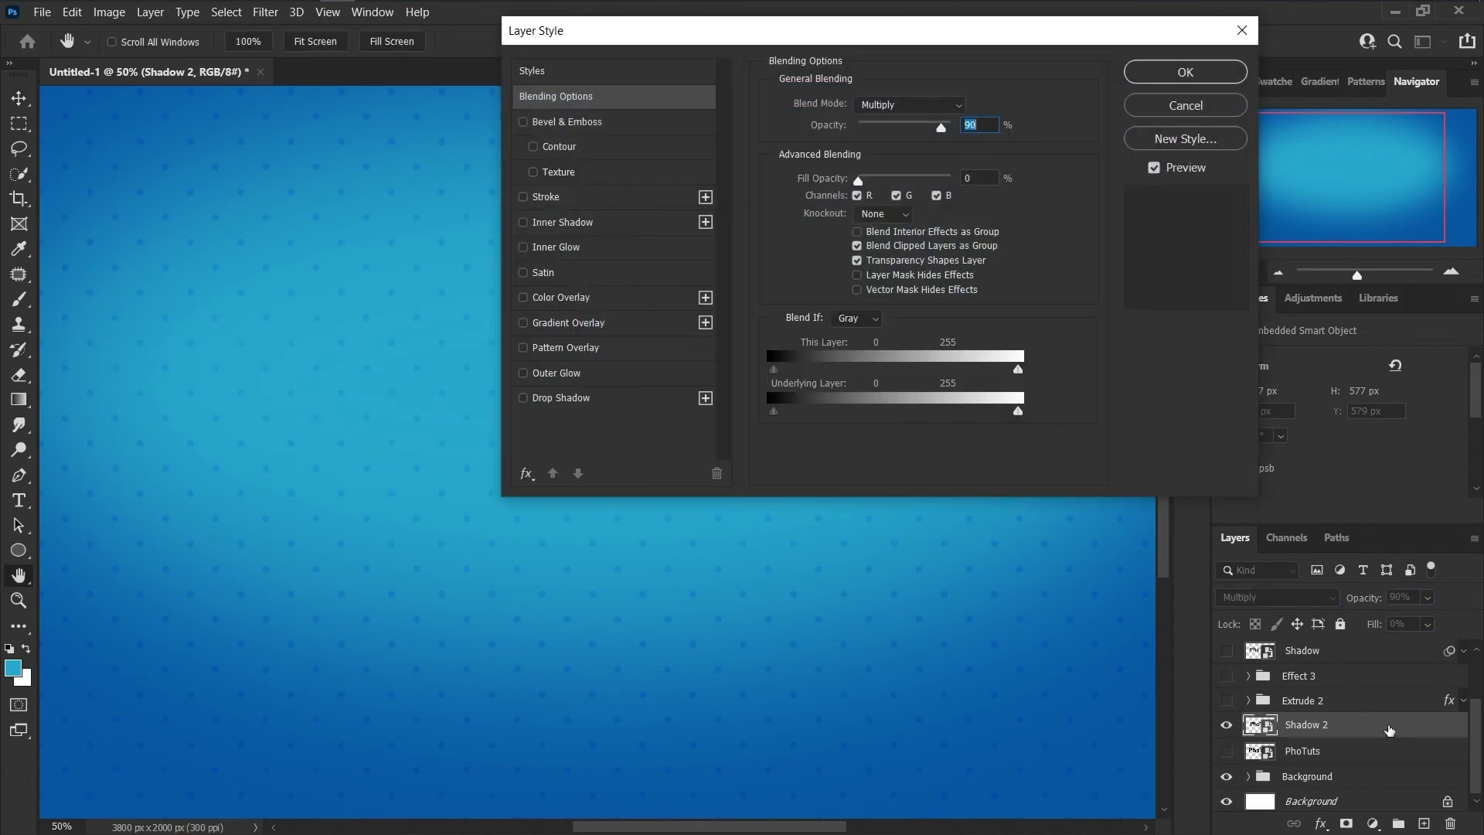
Give Shadow 2 a Multiply colour overlay in blue 0053a5 at 70% opacity.
click(585, 297)
click(871, 98)
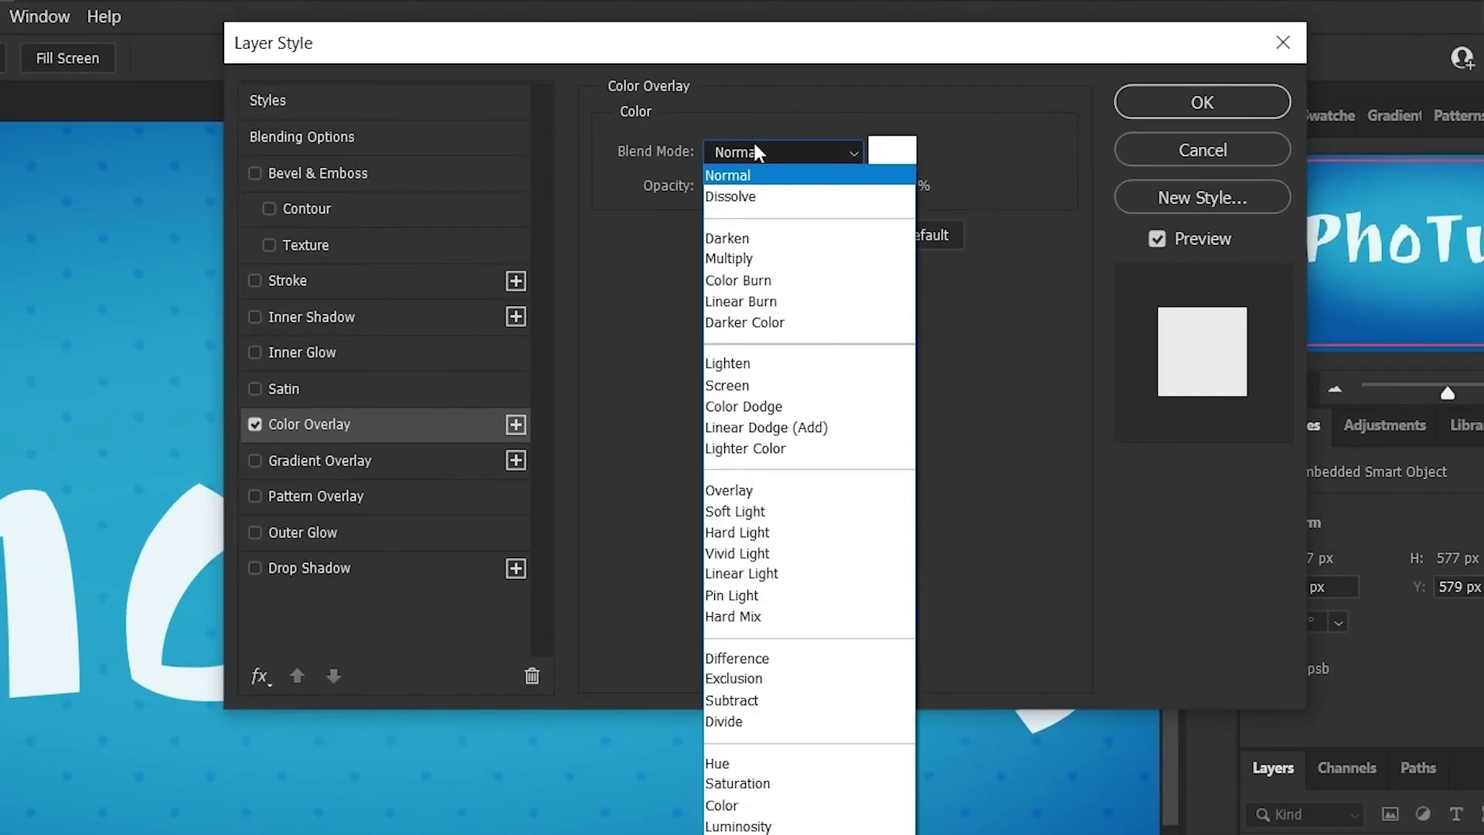
click(771, 258)
click(890, 153)
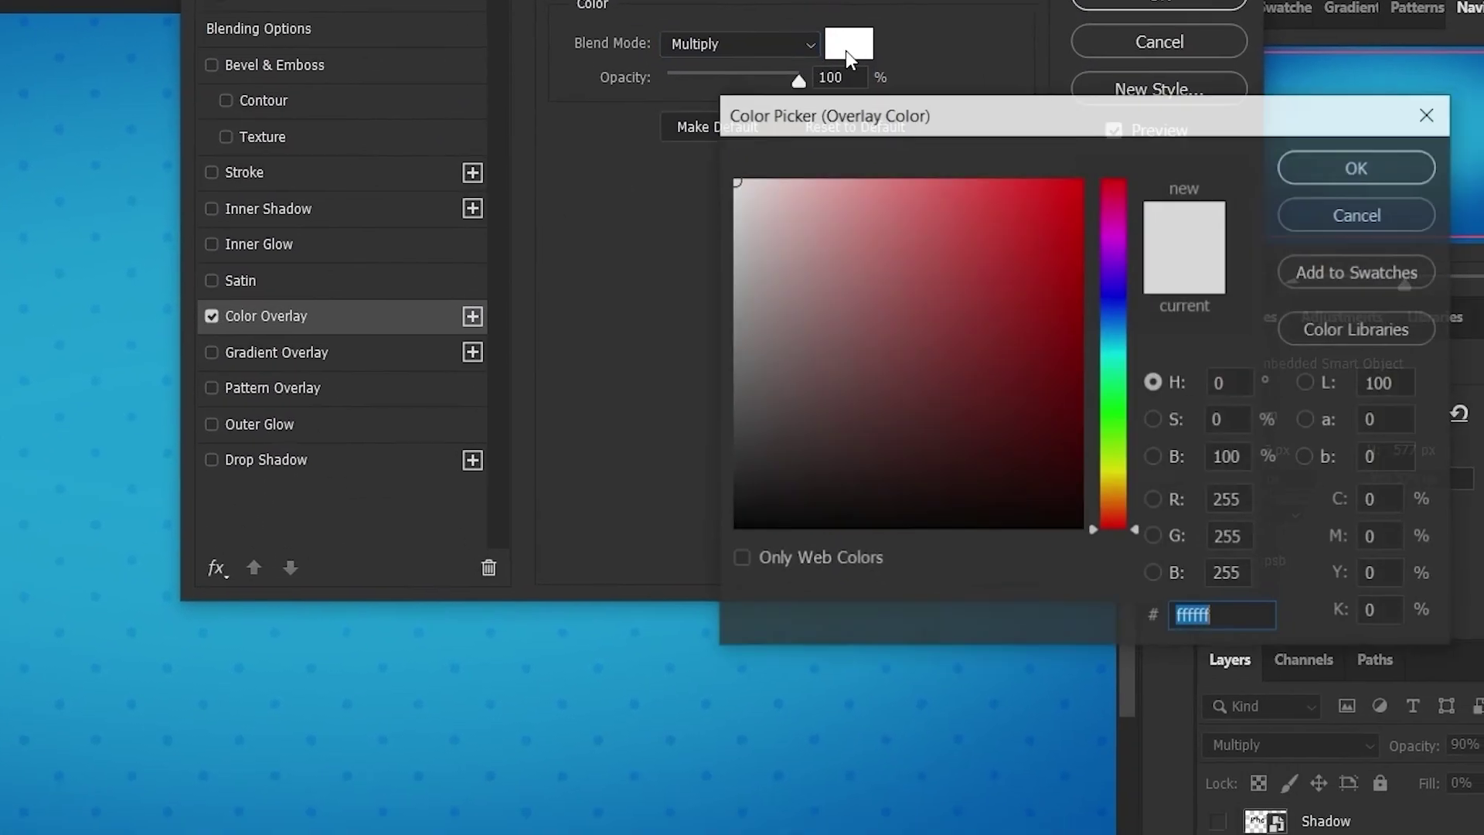
text(0053a5)
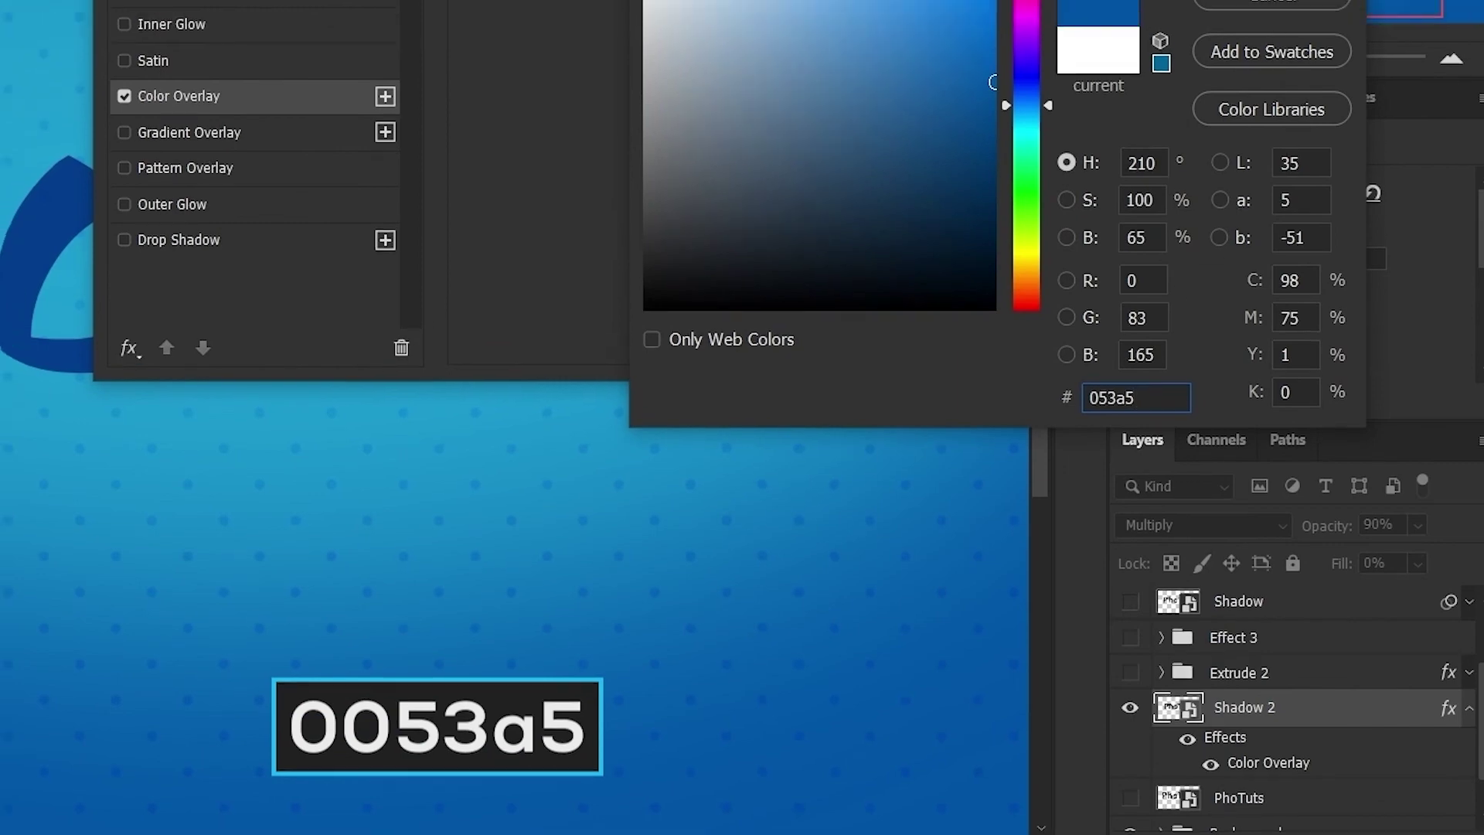
key(Return)
double_click(881, 187)
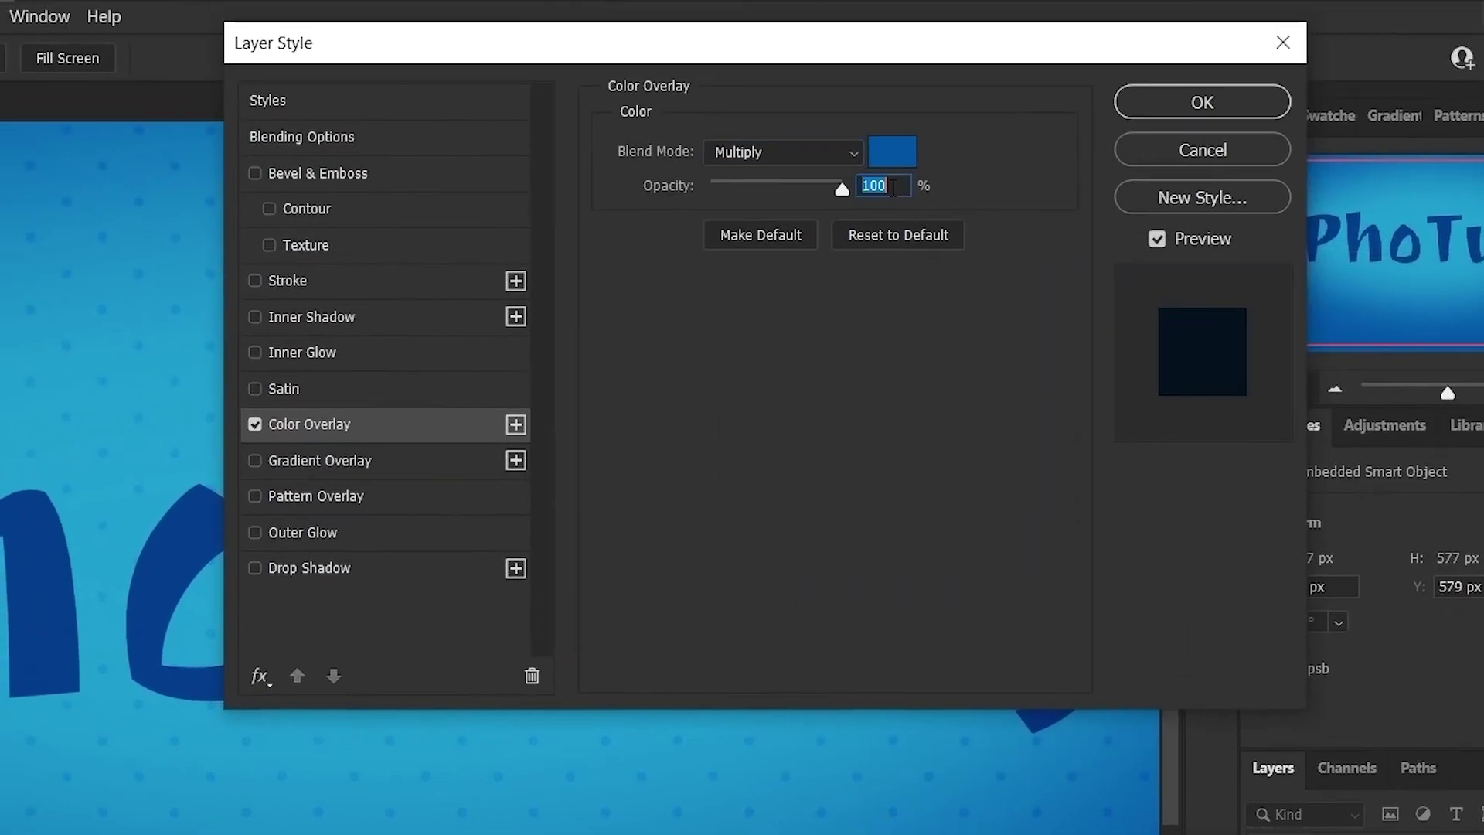
text(70)
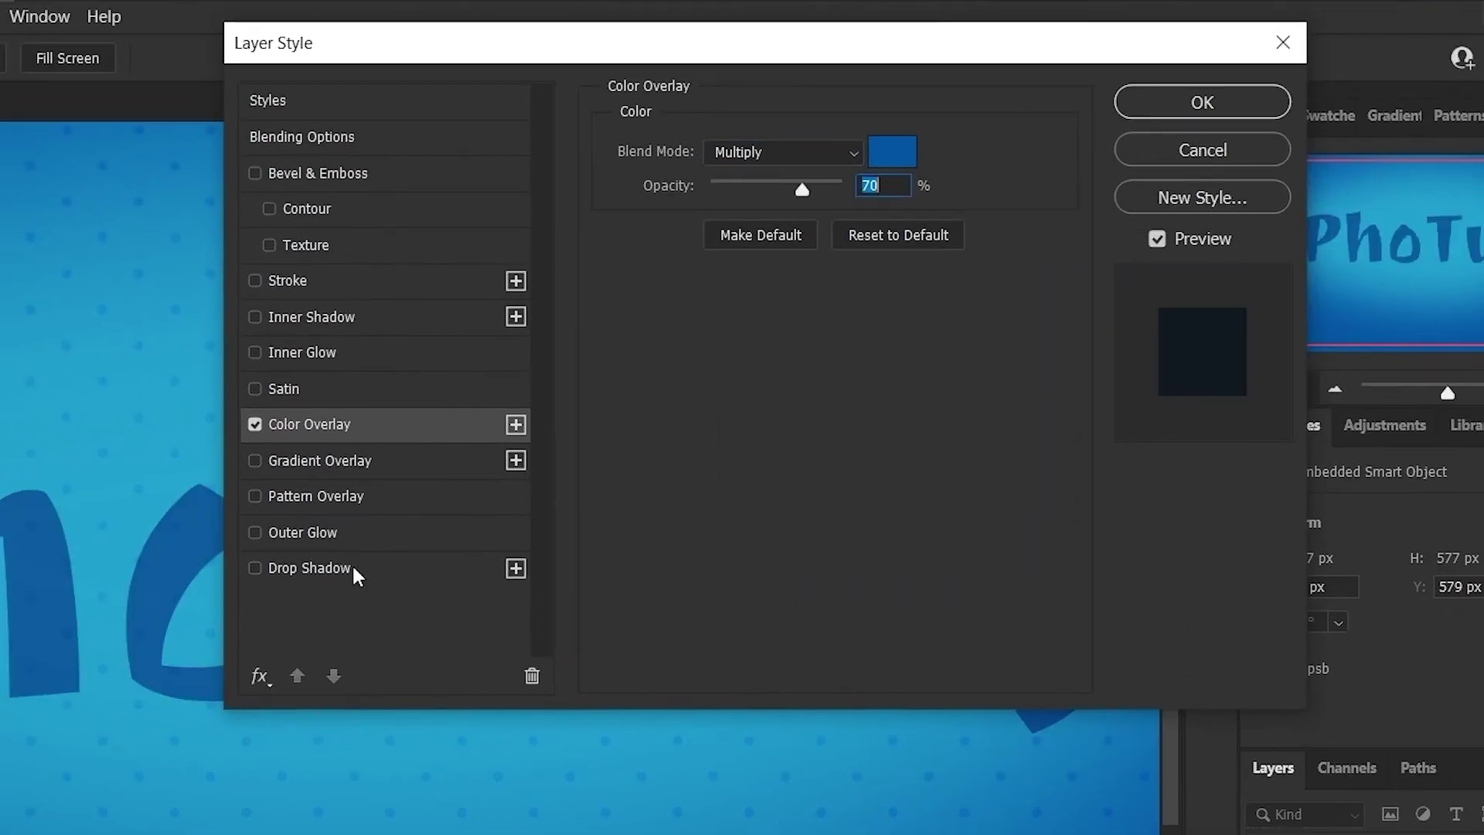
click(351, 563)
Apply a Multiply 0053a5 drop shadow: 100% opacity, 90°, 20 px distance, 50% spread, 160 px size.
click(767, 154)
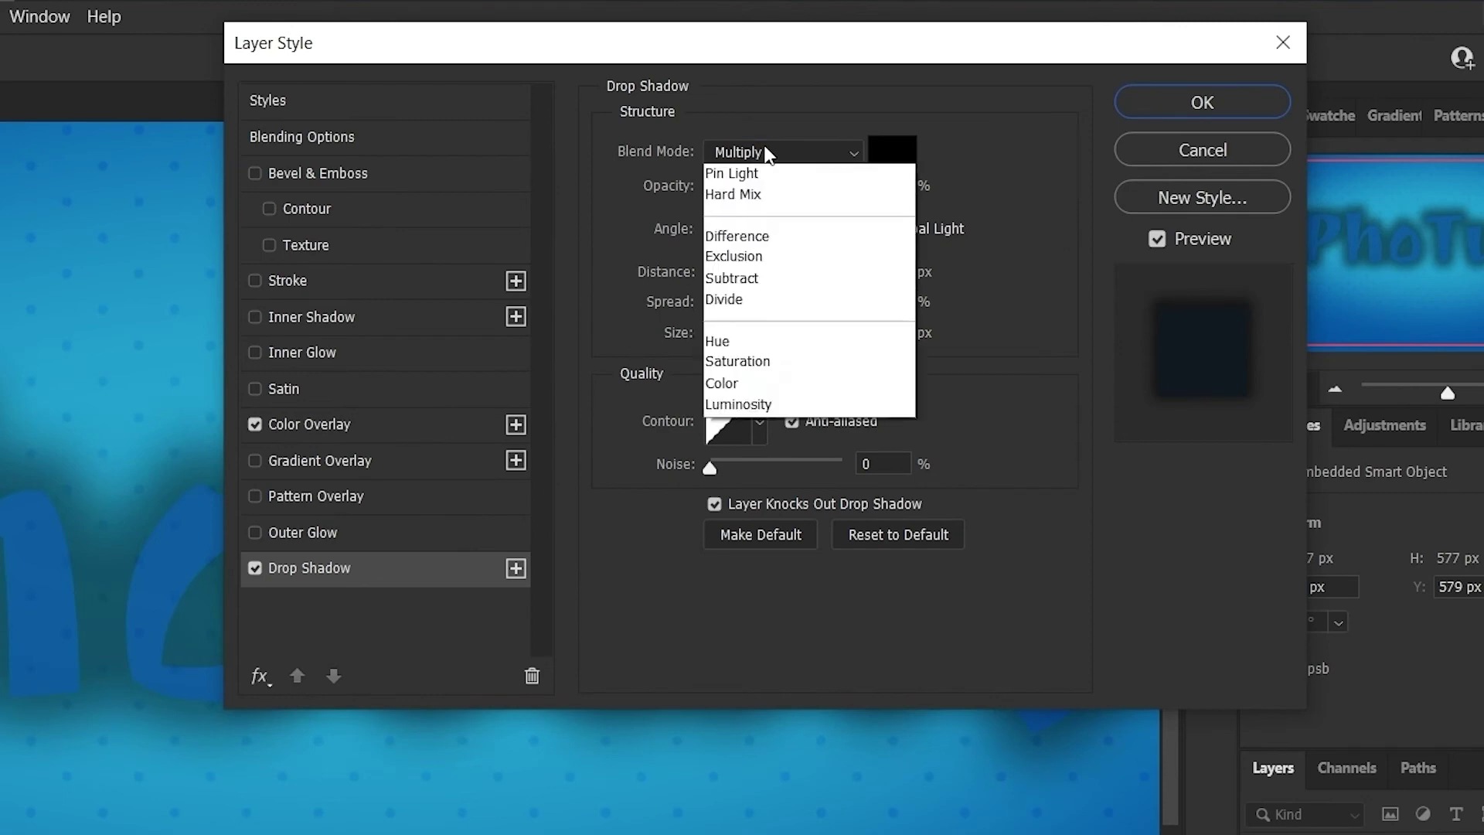
click(777, 255)
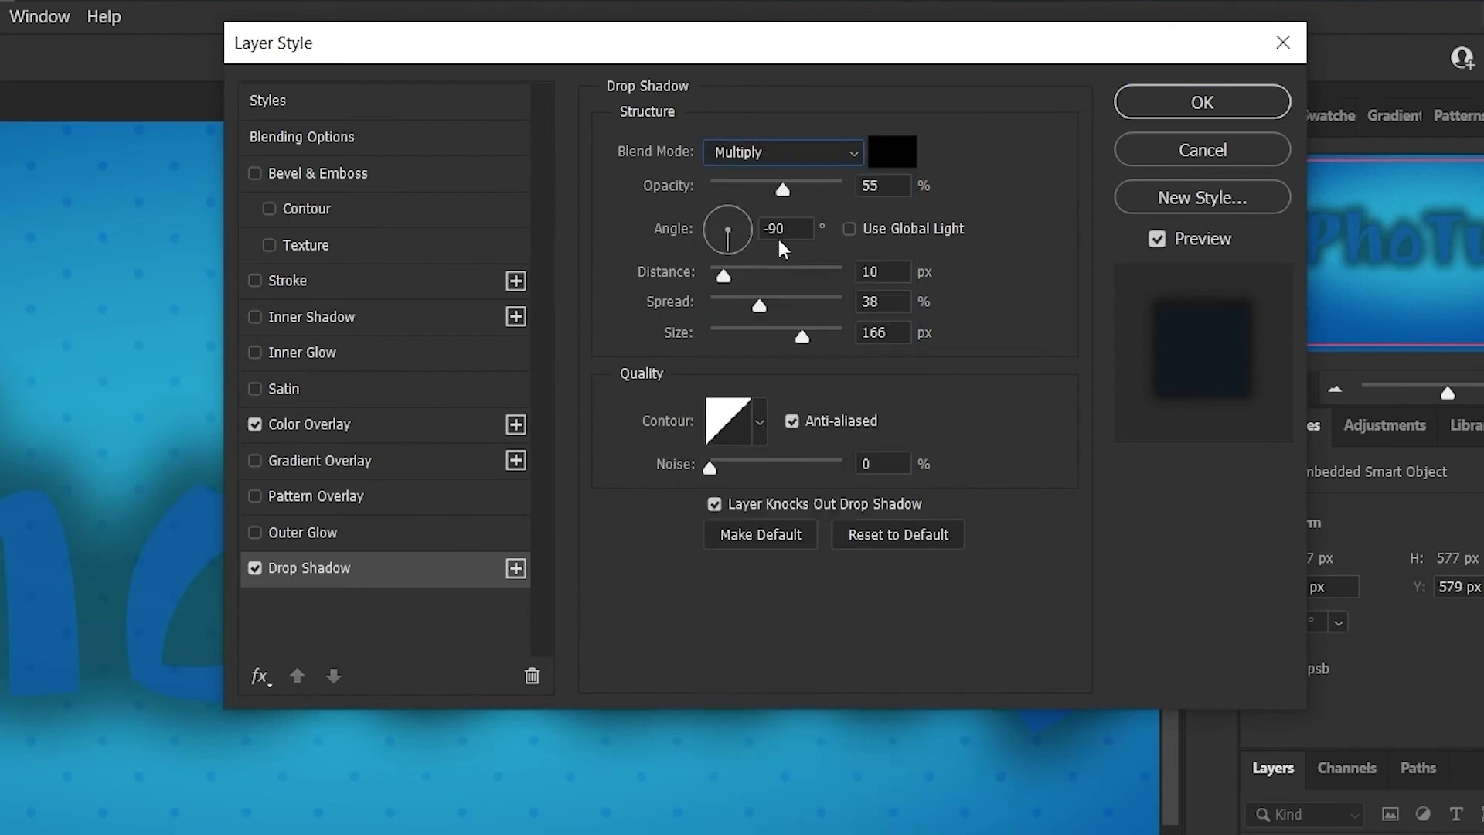
click(901, 158)
text(0053a5)
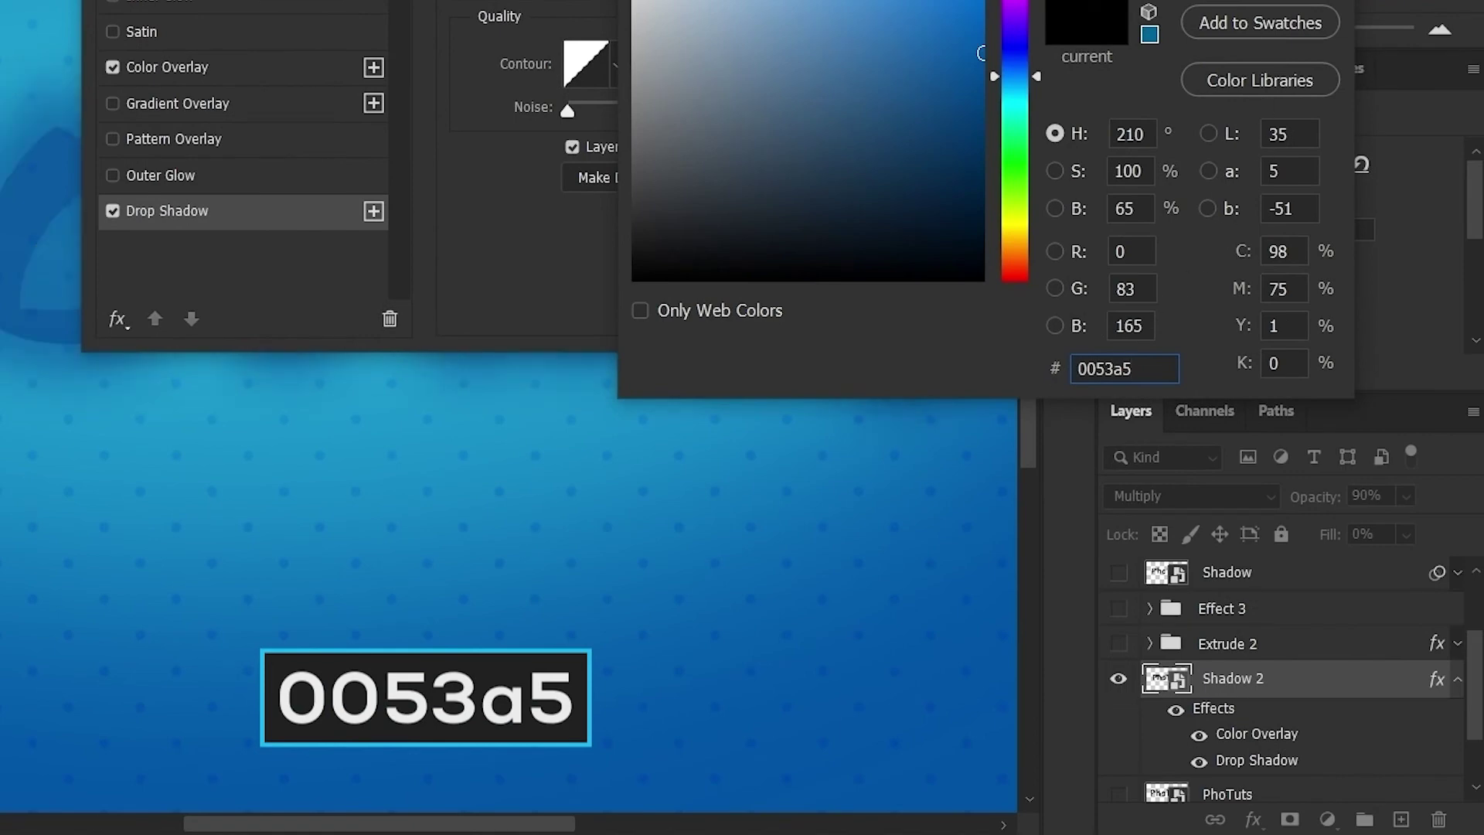
key(Return)
double_click(901, 185)
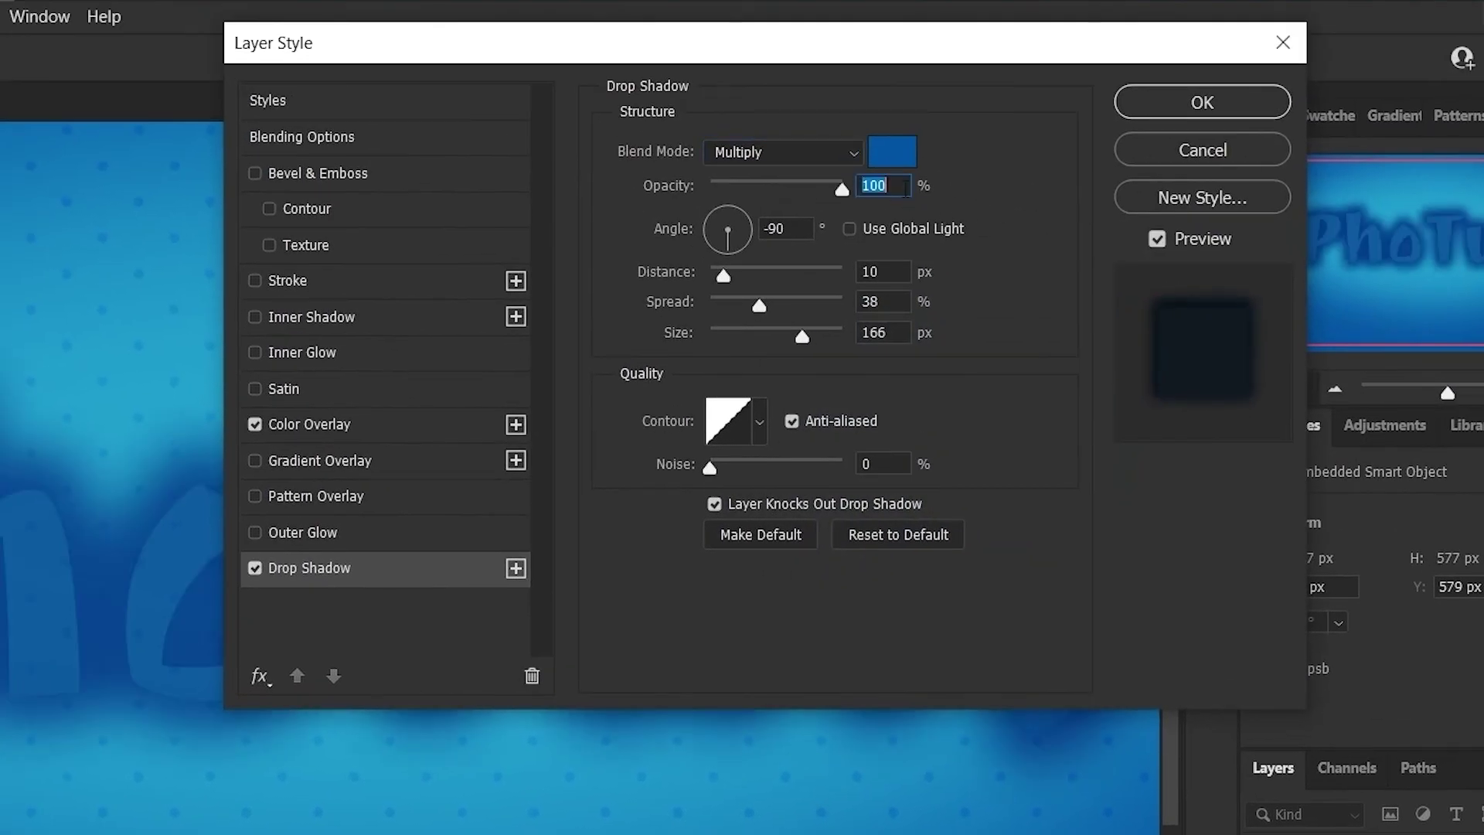
key(Tab)
text(90)
key(Tab)
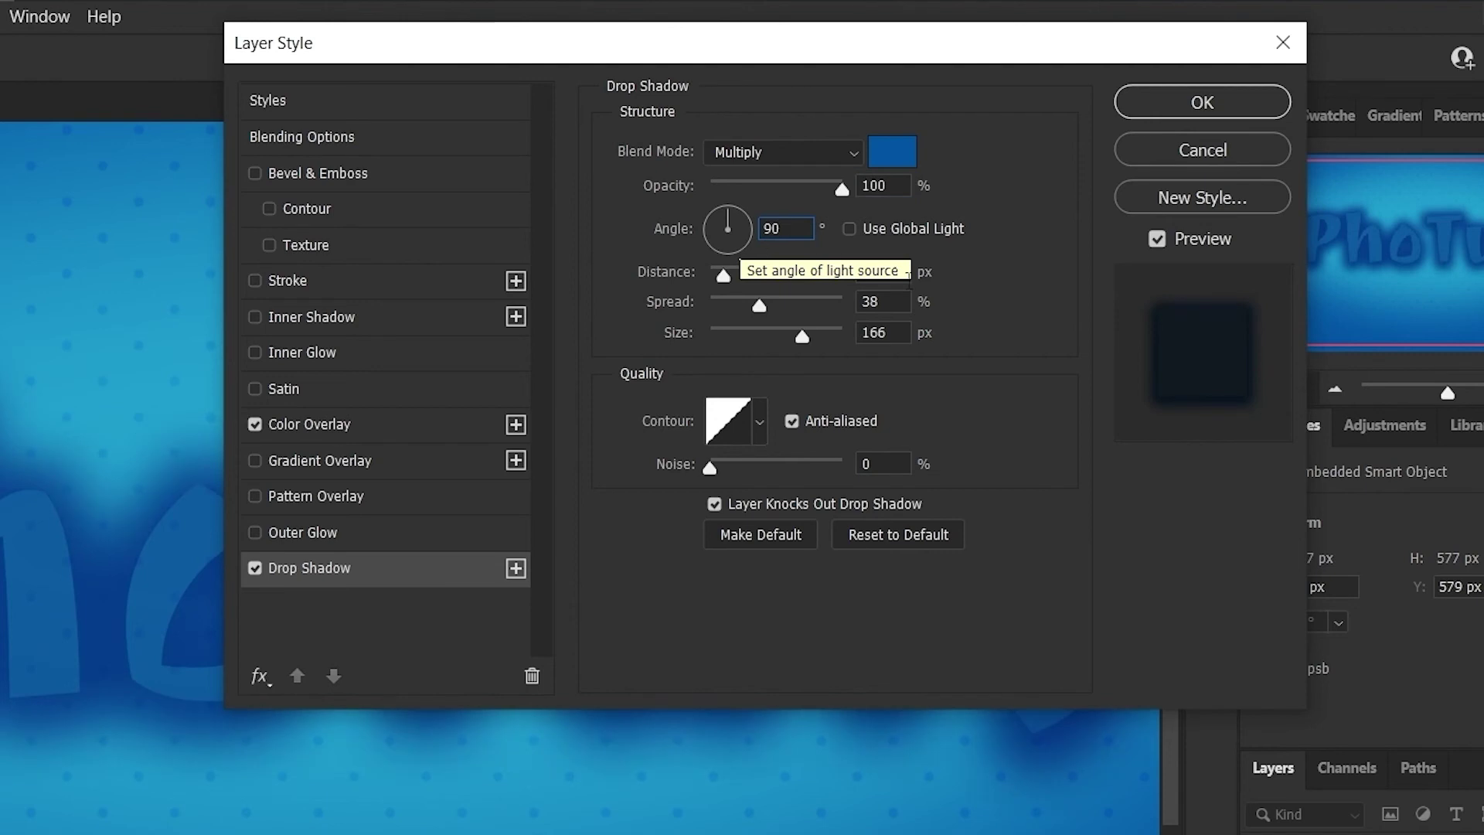
text(20)
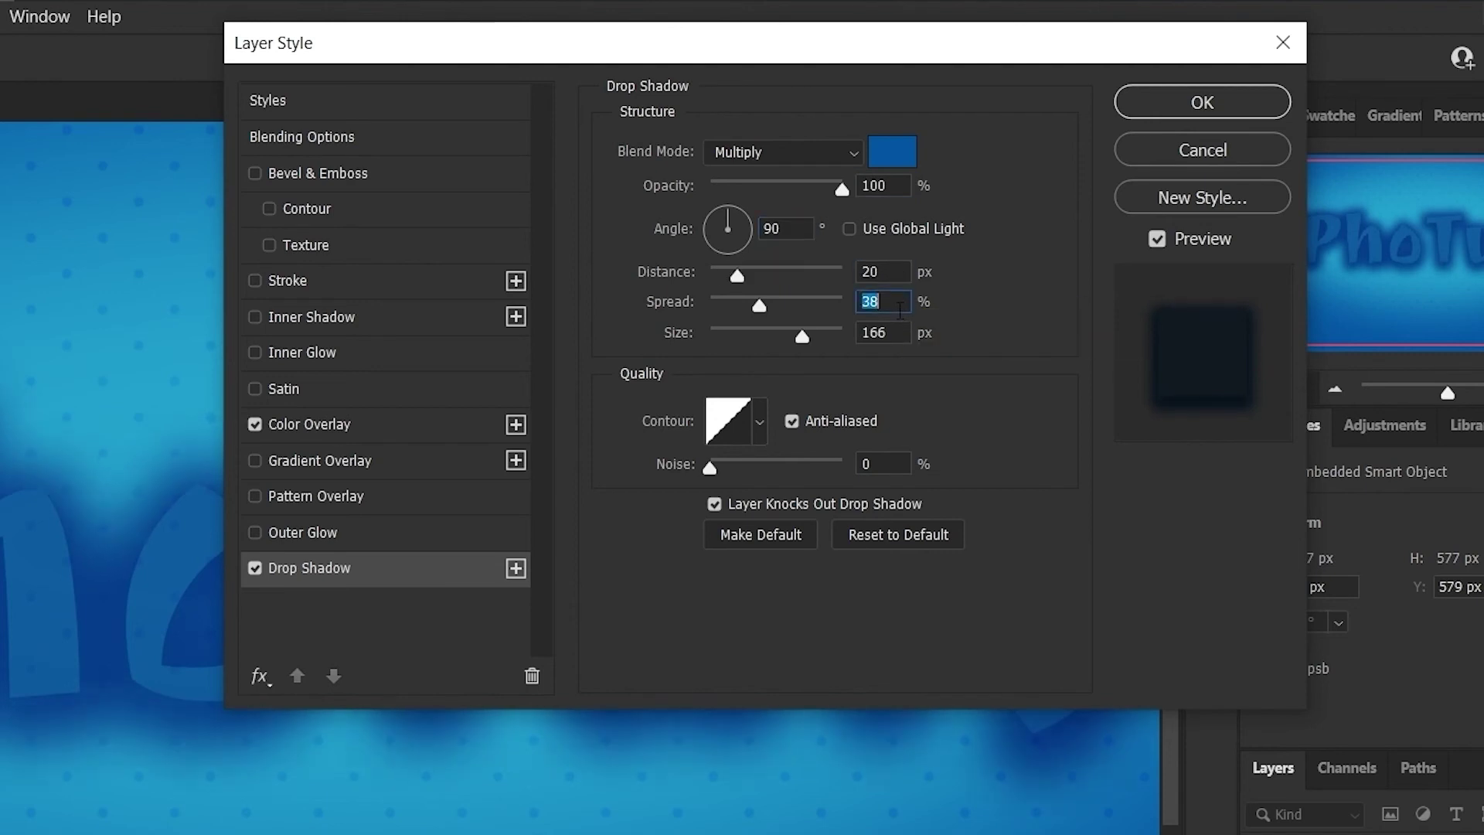
text(50)
key(Tab)
text(160)
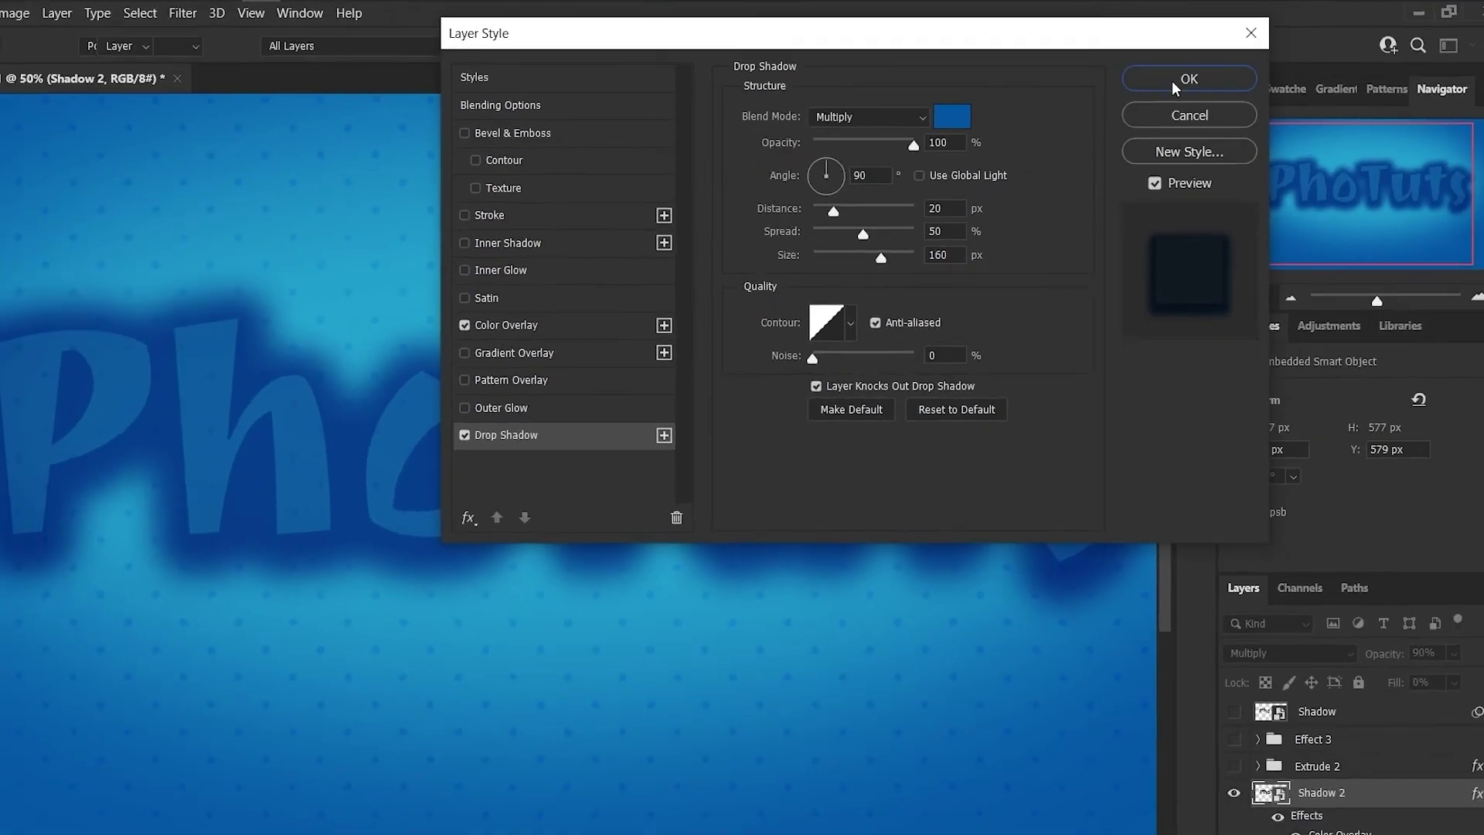
click(1202, 102)
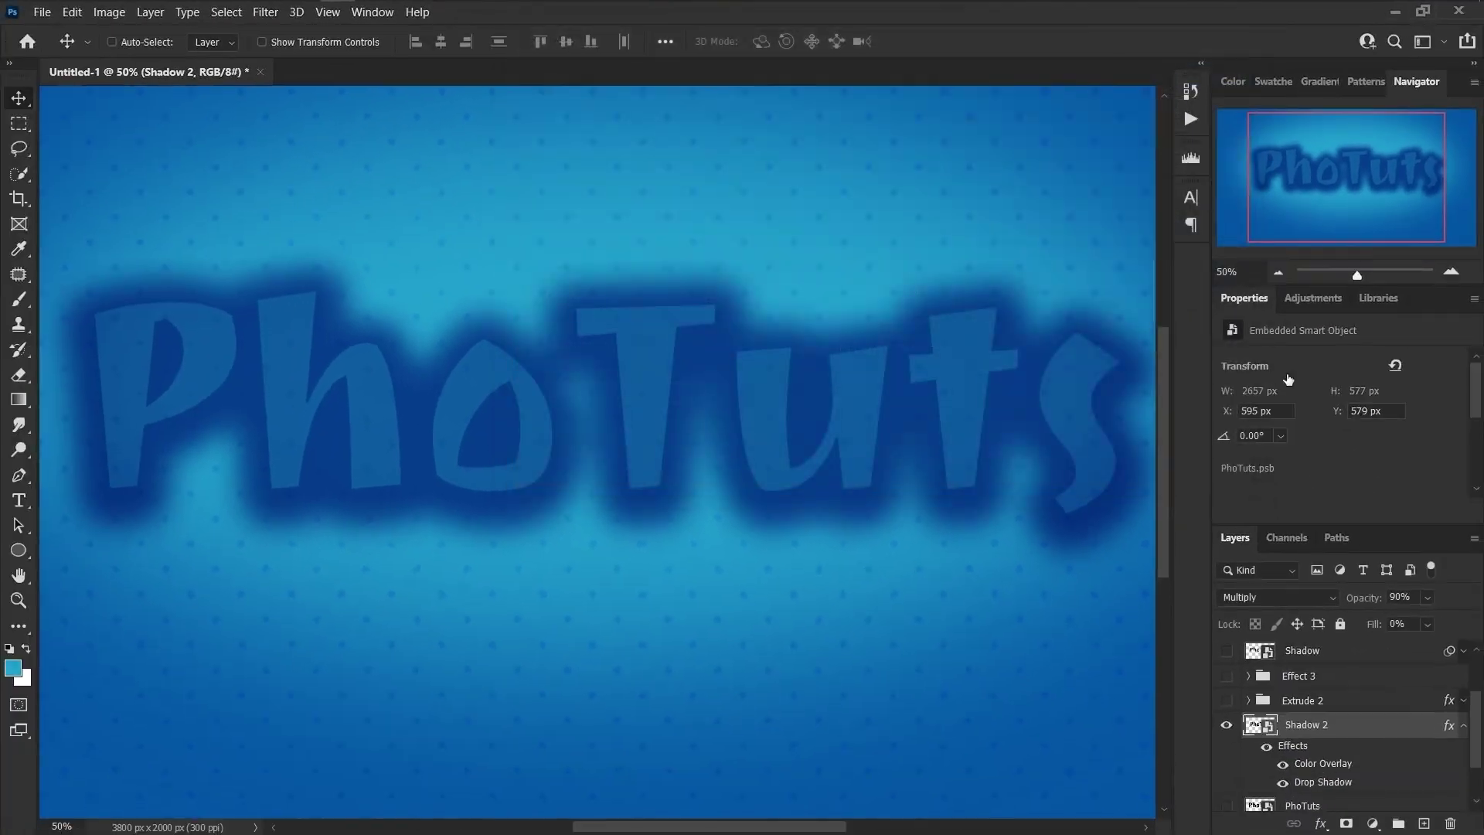
Collapse Shadow 2's effects, make all title layers visible, fit the canvas, and select the PhoTuts layer.
click(1463, 726)
scroll(1384, 735, up, 1)
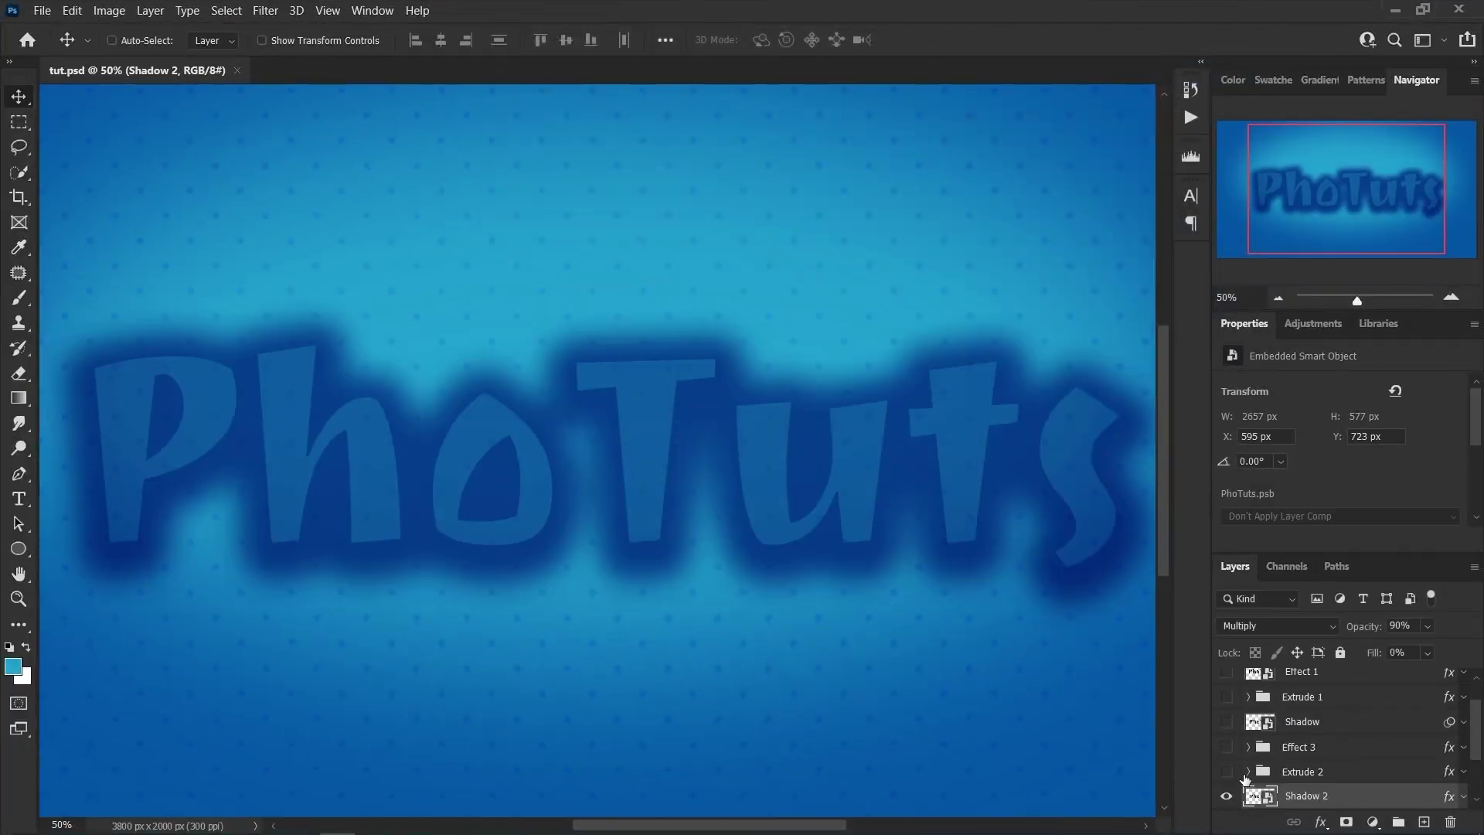
scroll(1226, 672, up, 1)
click(1229, 736)
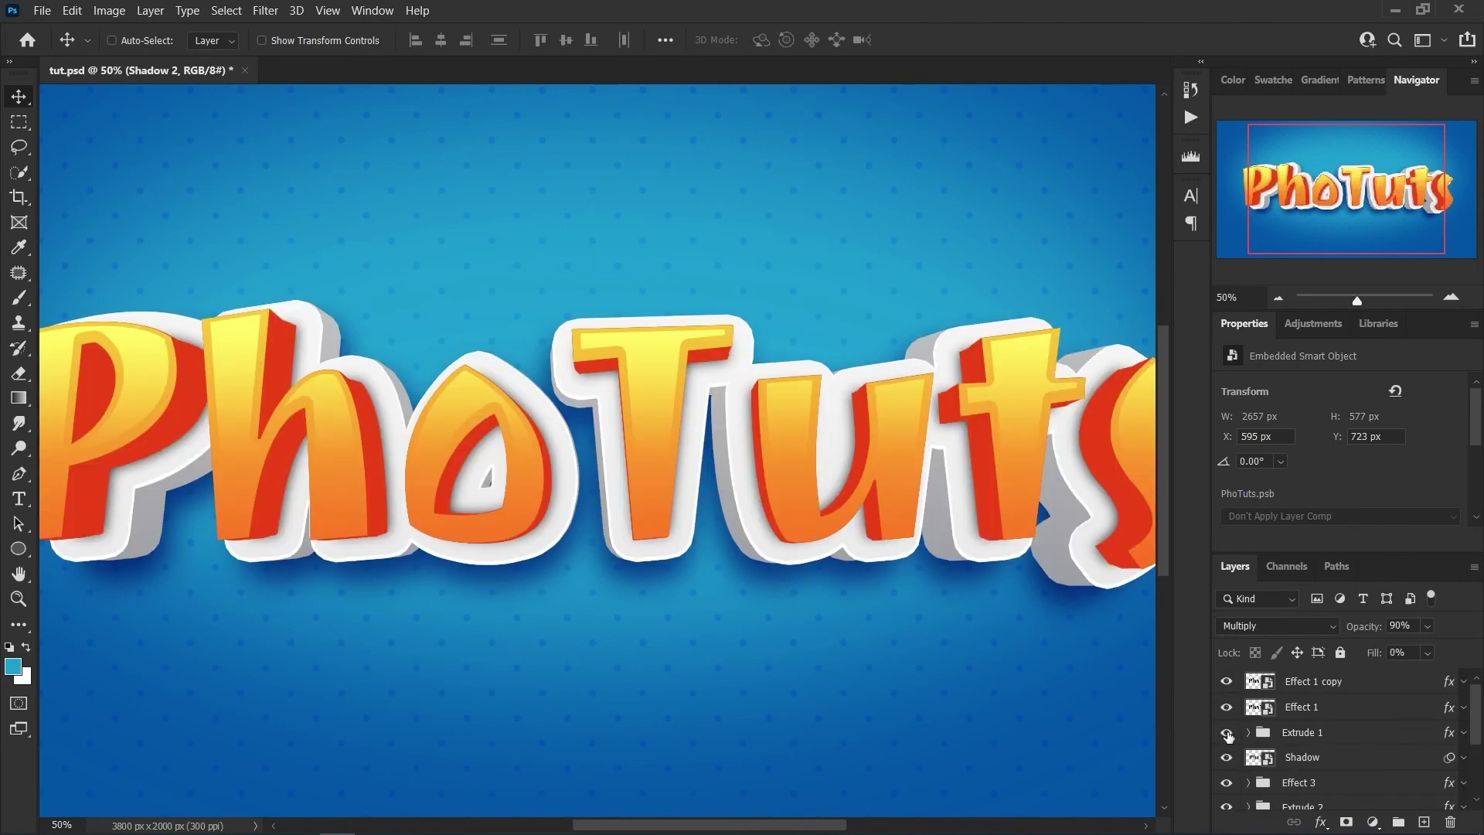
click(1275, 299)
key(ctrl+0)
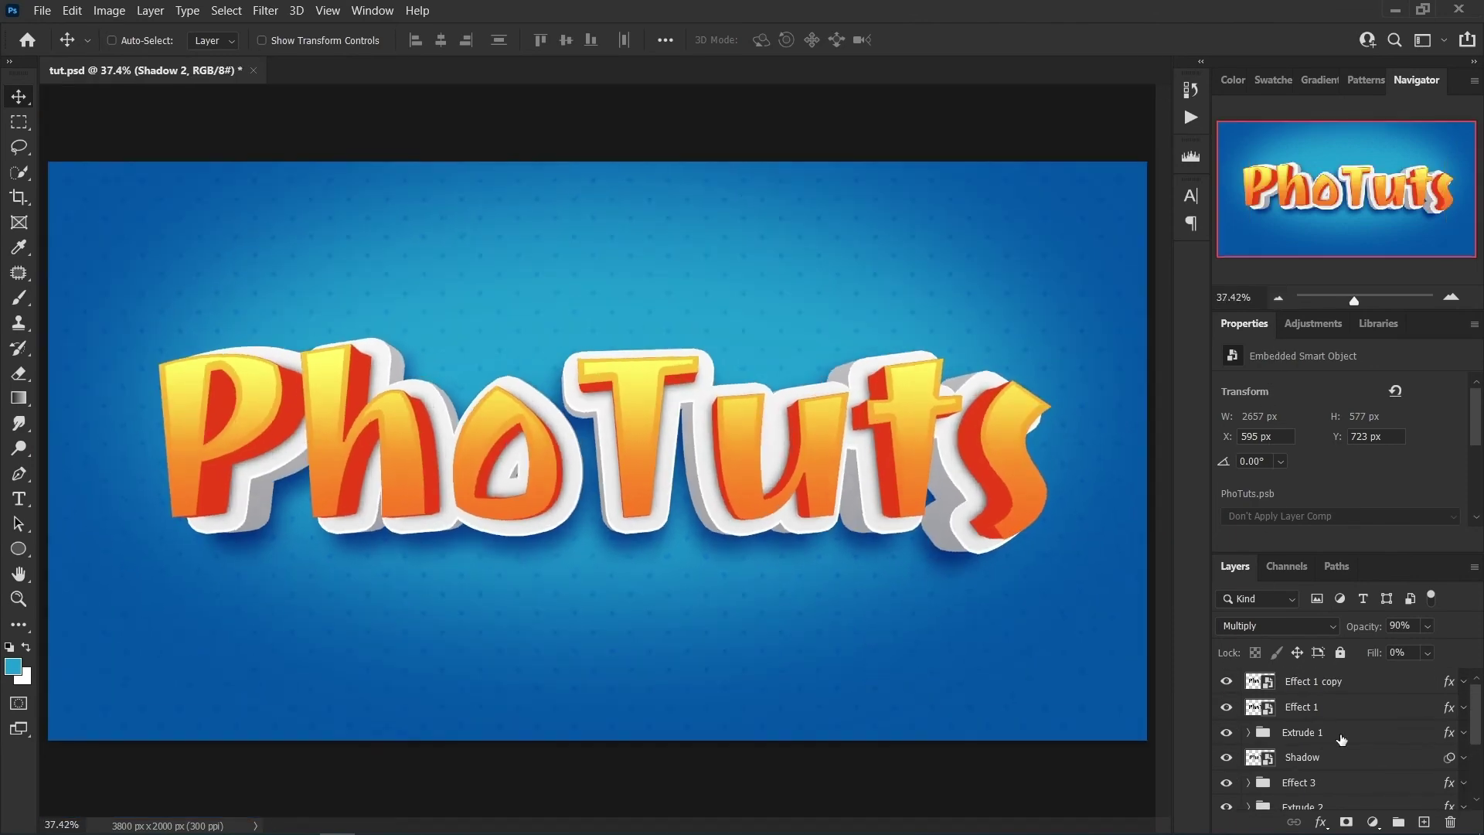
scroll(1342, 740, down, 2)
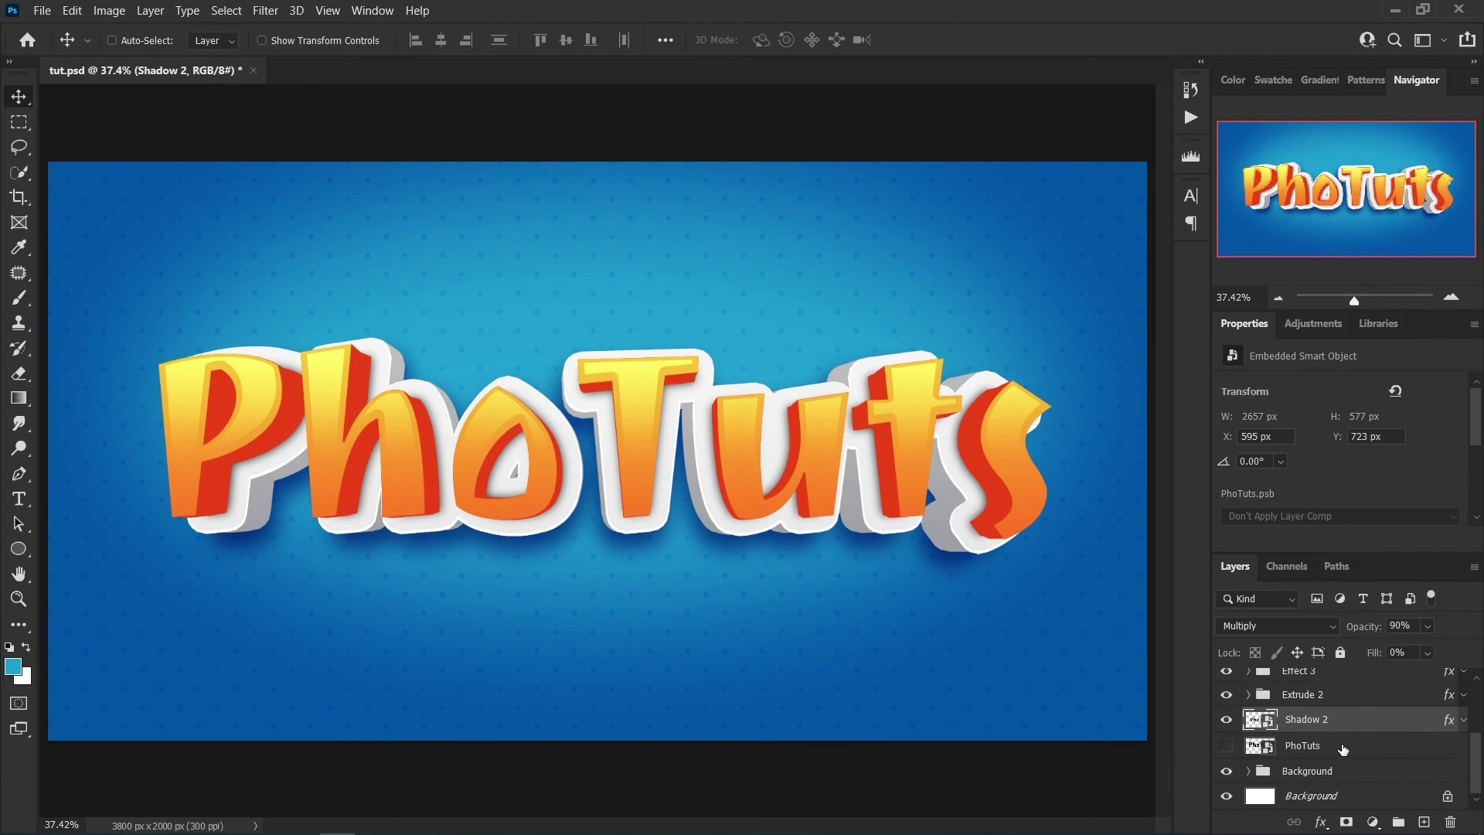
click(1344, 748)
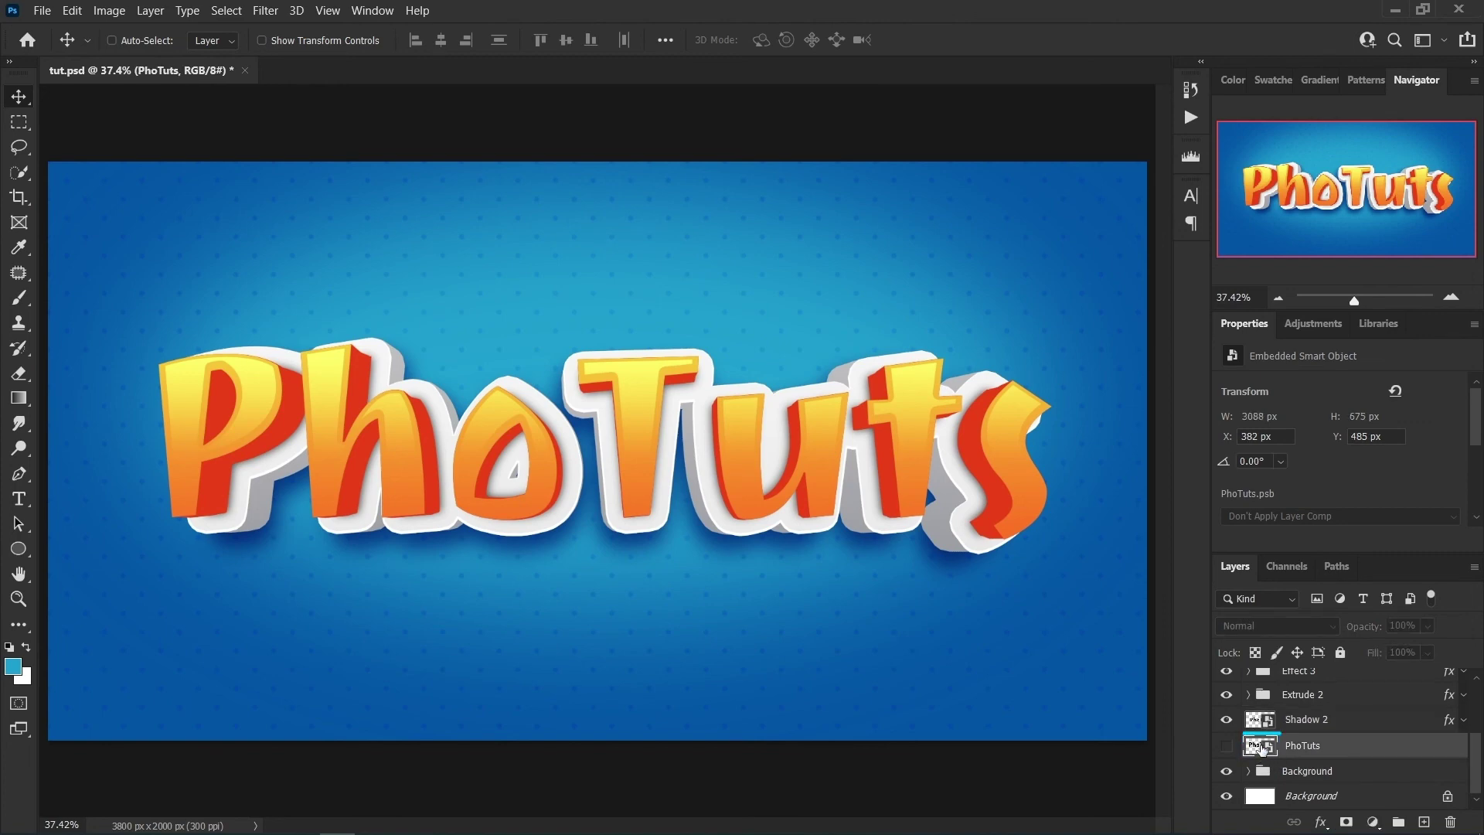
Open the PhoTuts smart object and replace the word with 'Text'.
double_click(1259, 746)
key(t)
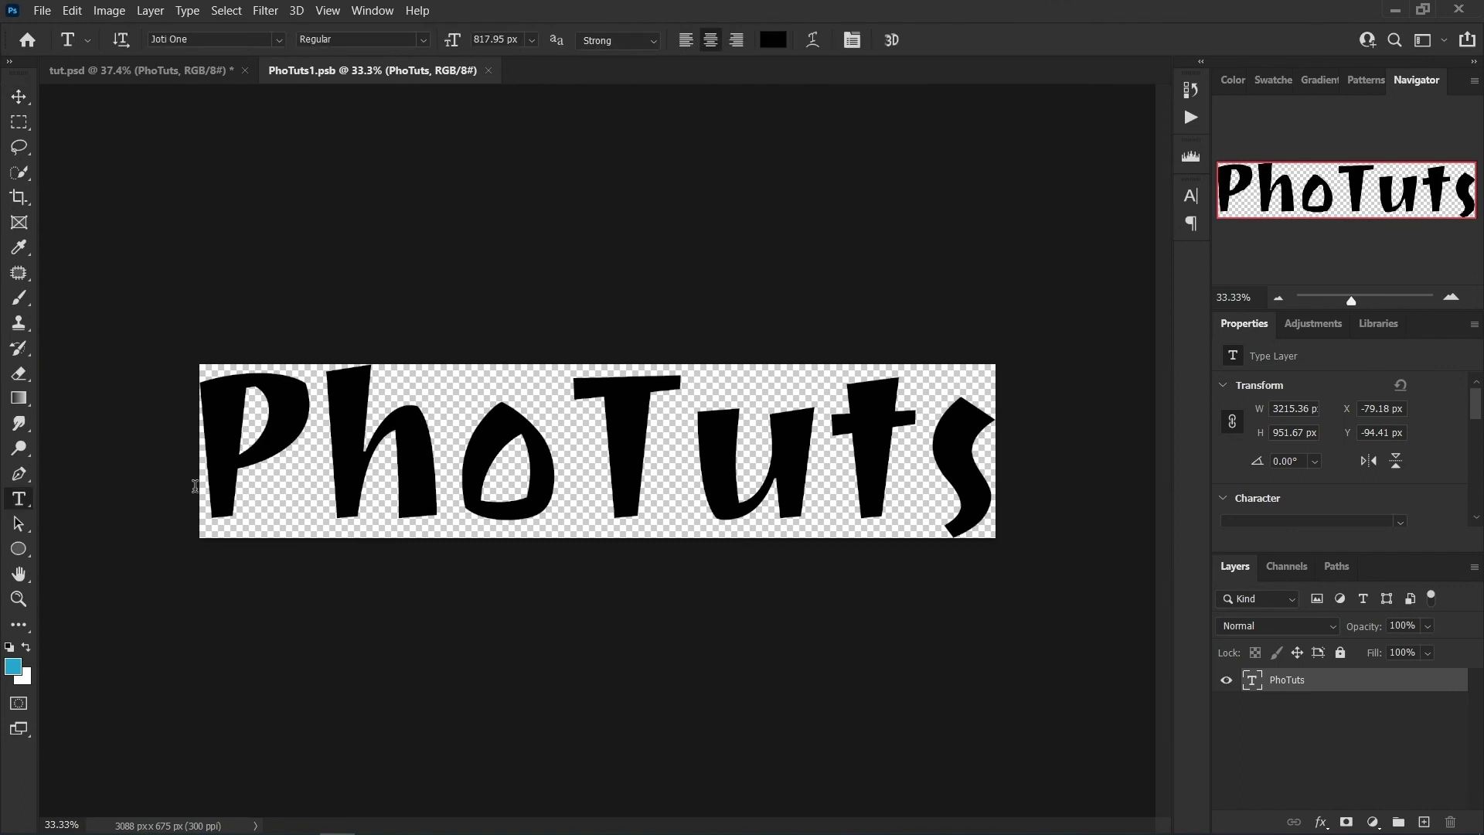
click(637, 446)
key(ctrl+a)
text(Tex)
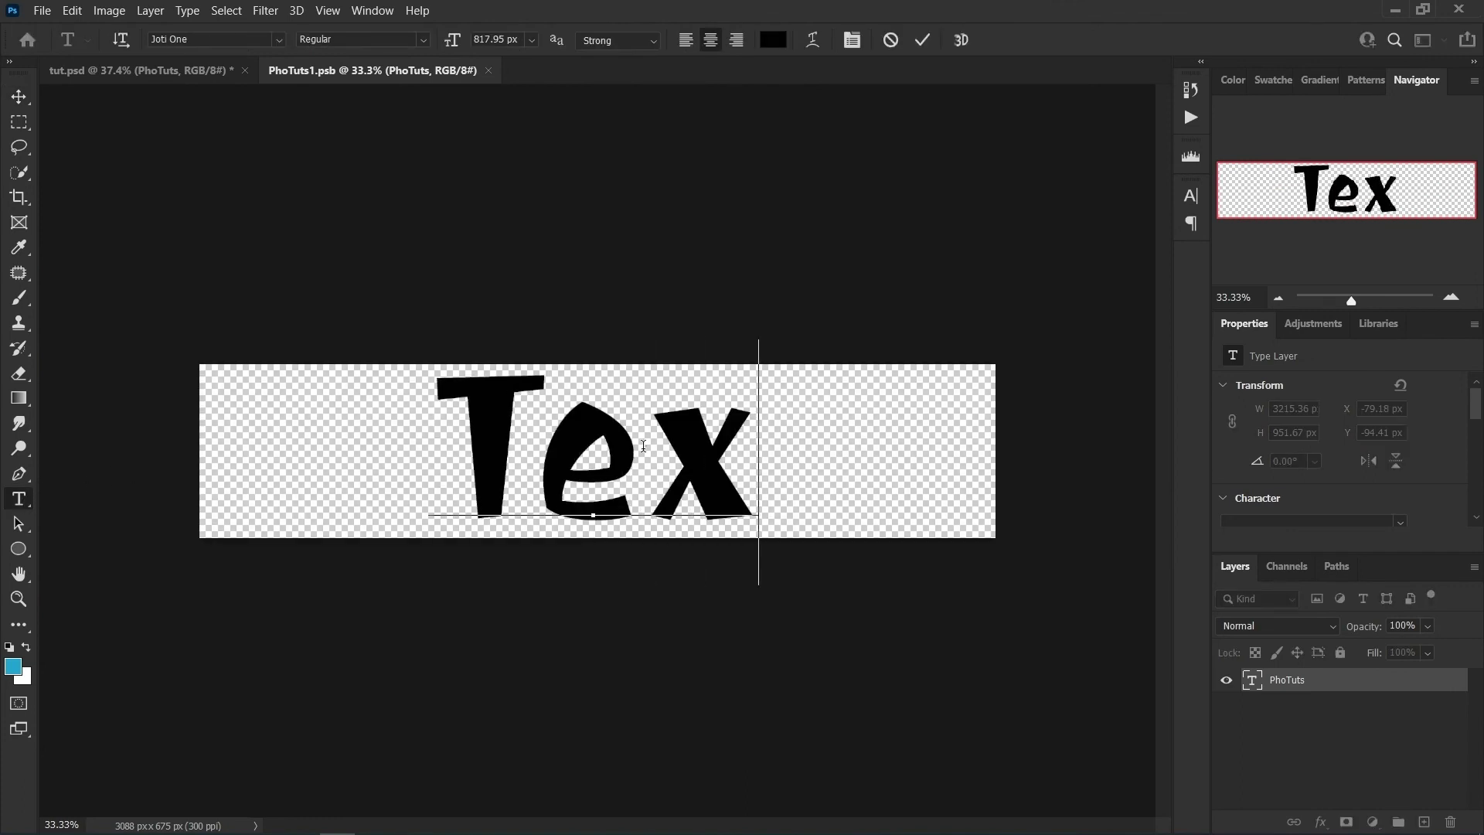
text(t)
click(400, 170)
Save the smart object, check the updated title in tut.psd, then reselect 'Text' for character formatting.
click(43, 10)
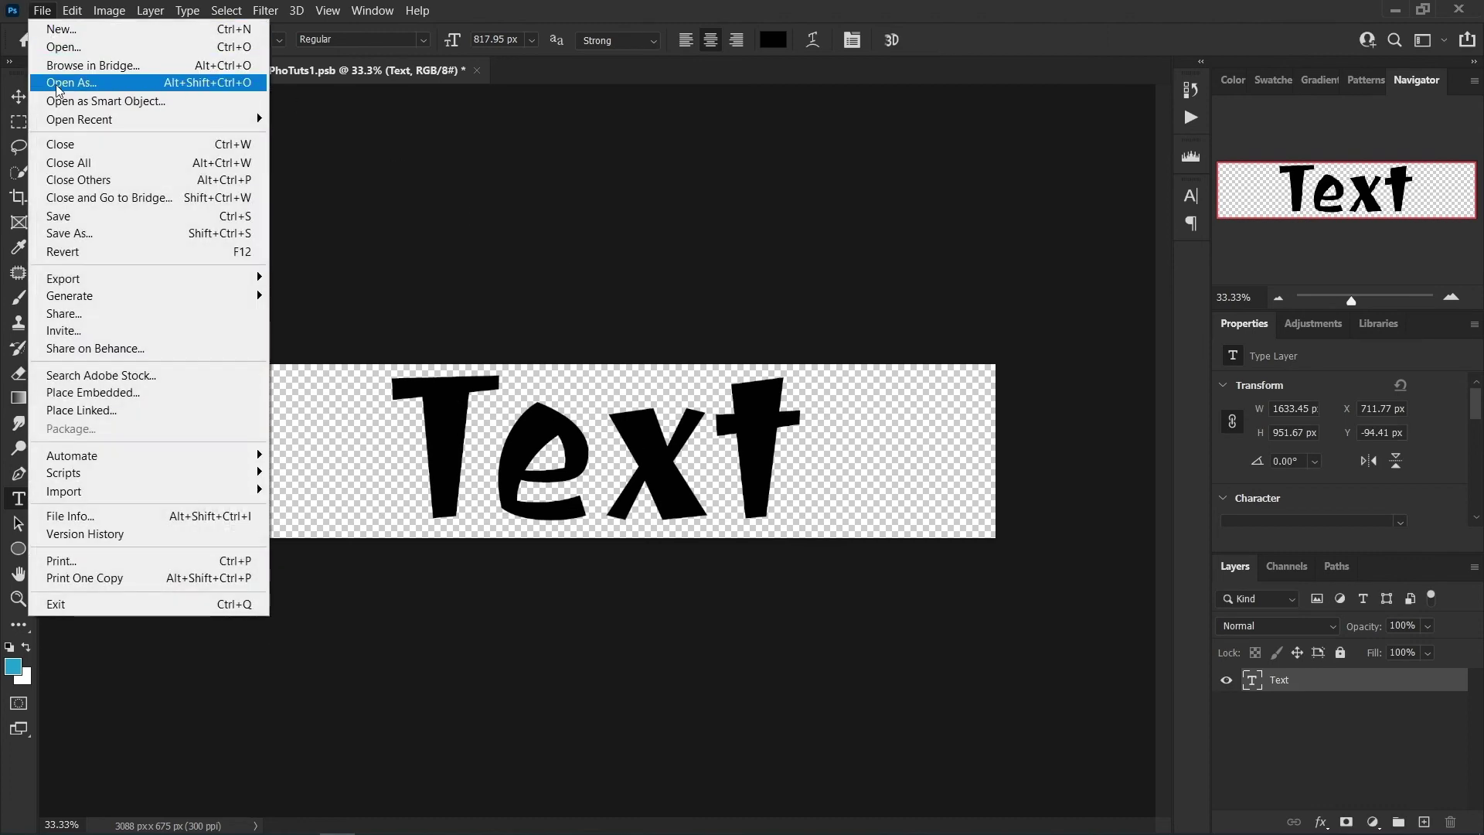
click(62, 218)
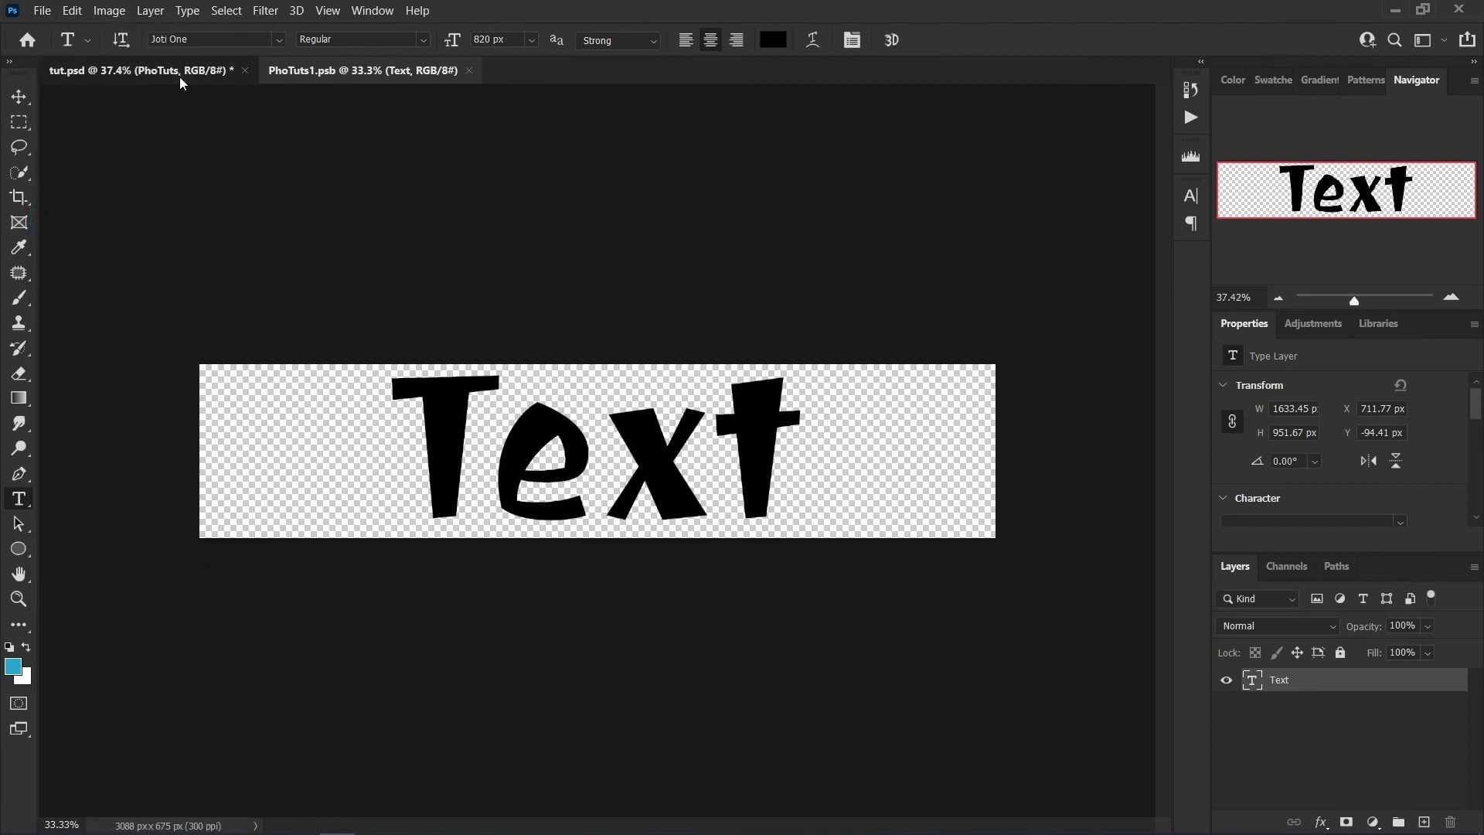
click(180, 73)
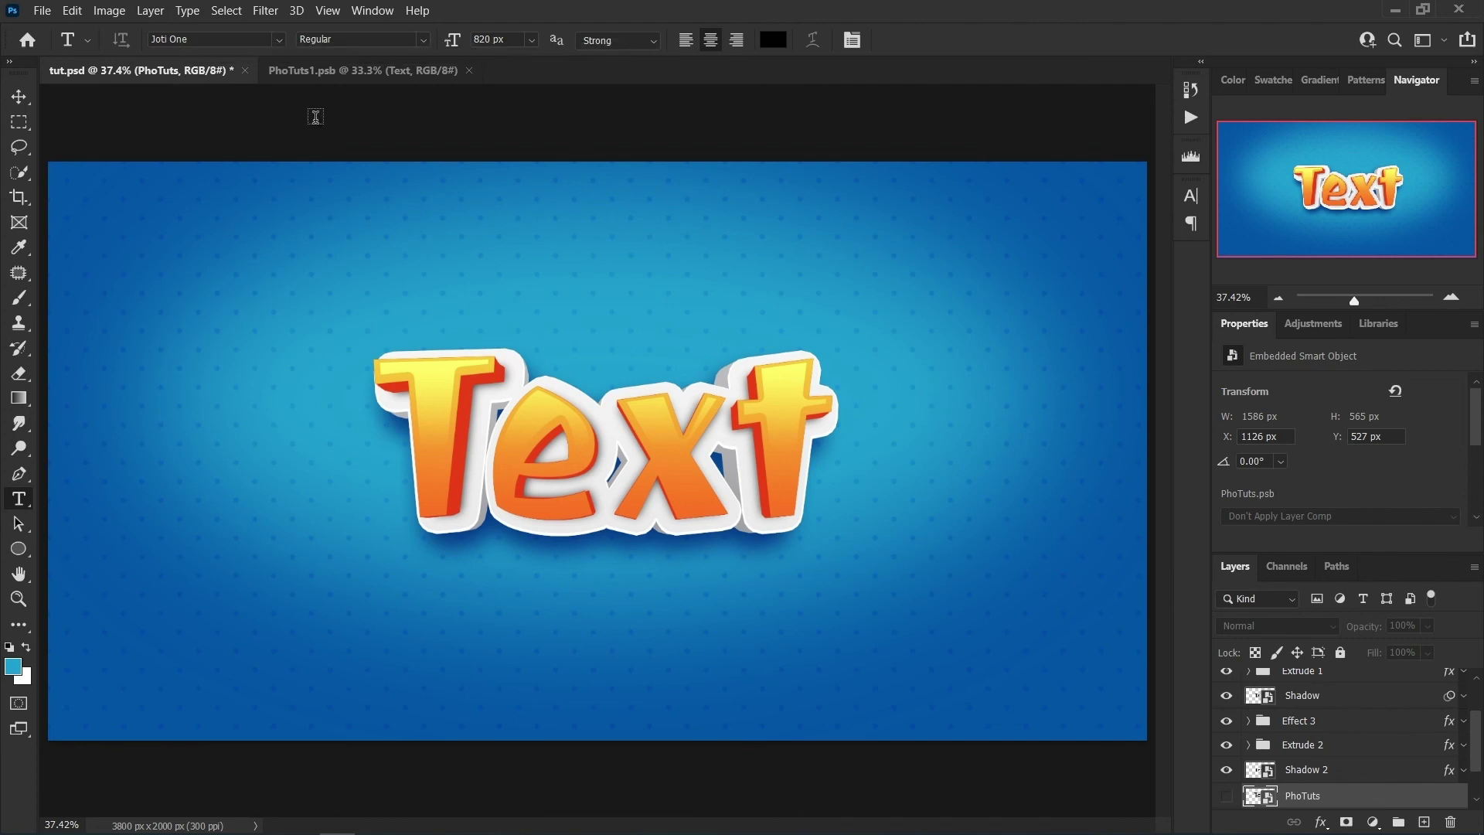
click(341, 73)
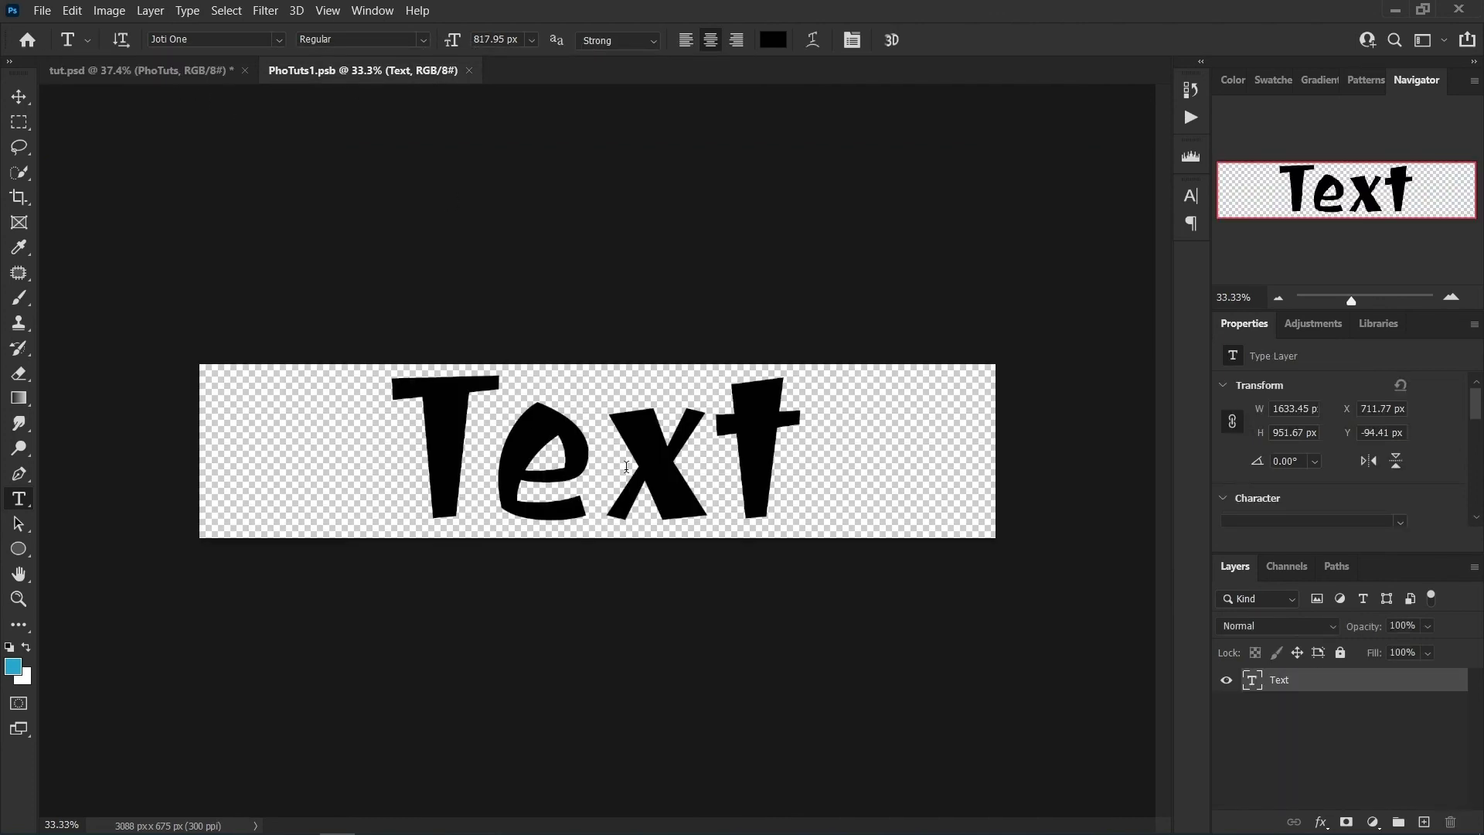
double_click(626, 466)
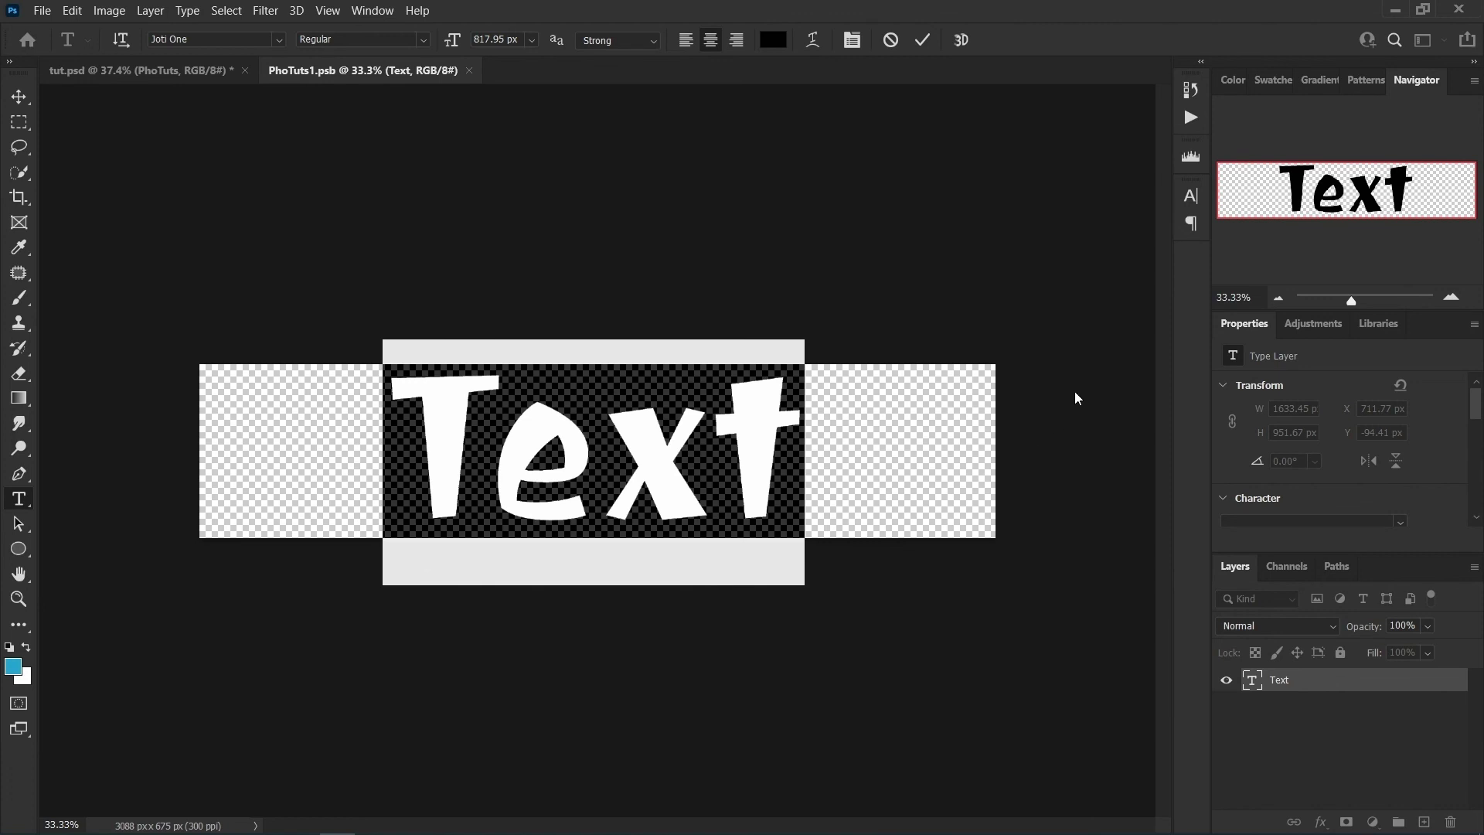
click(1197, 197)
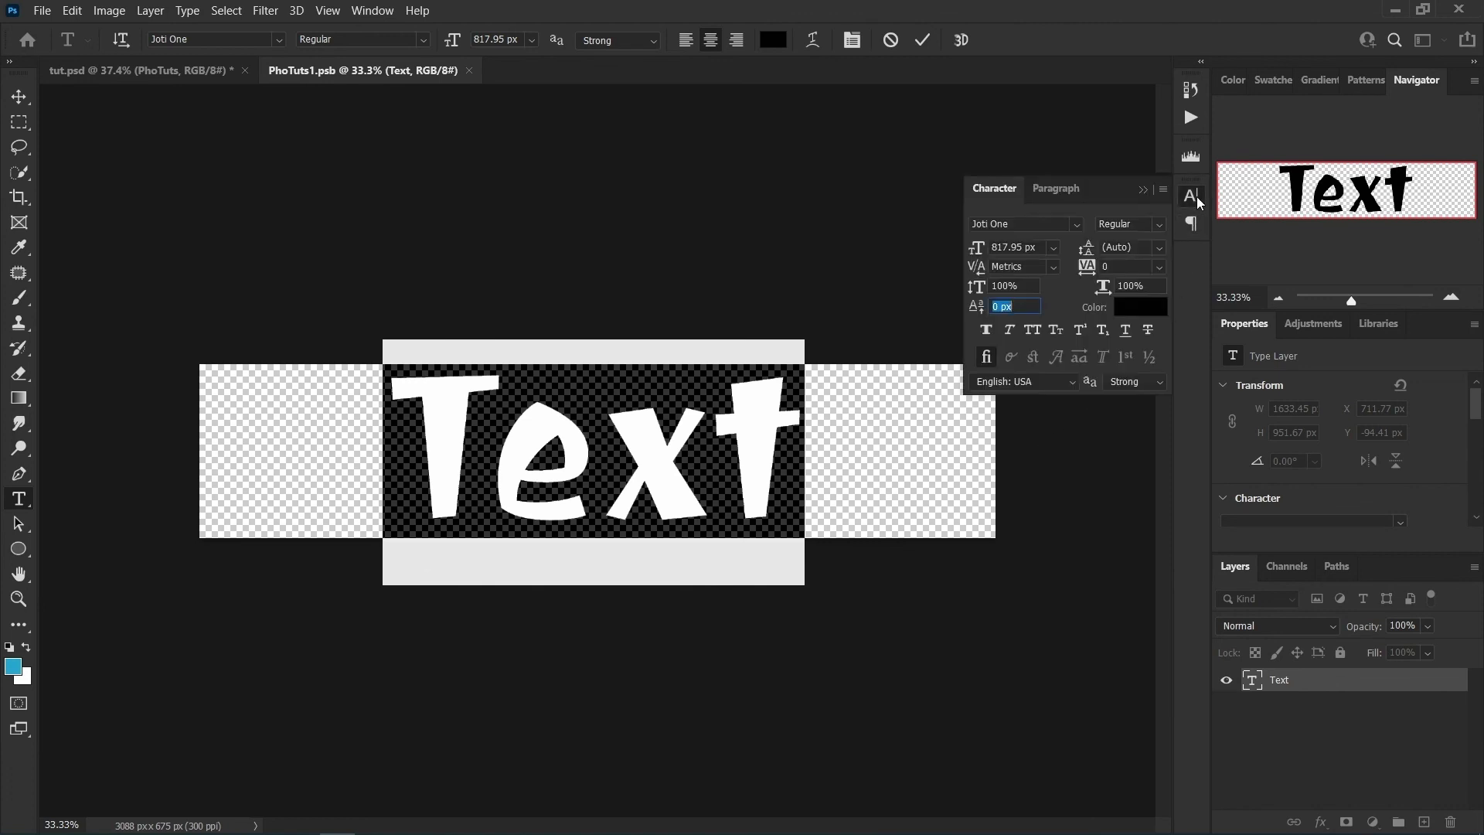